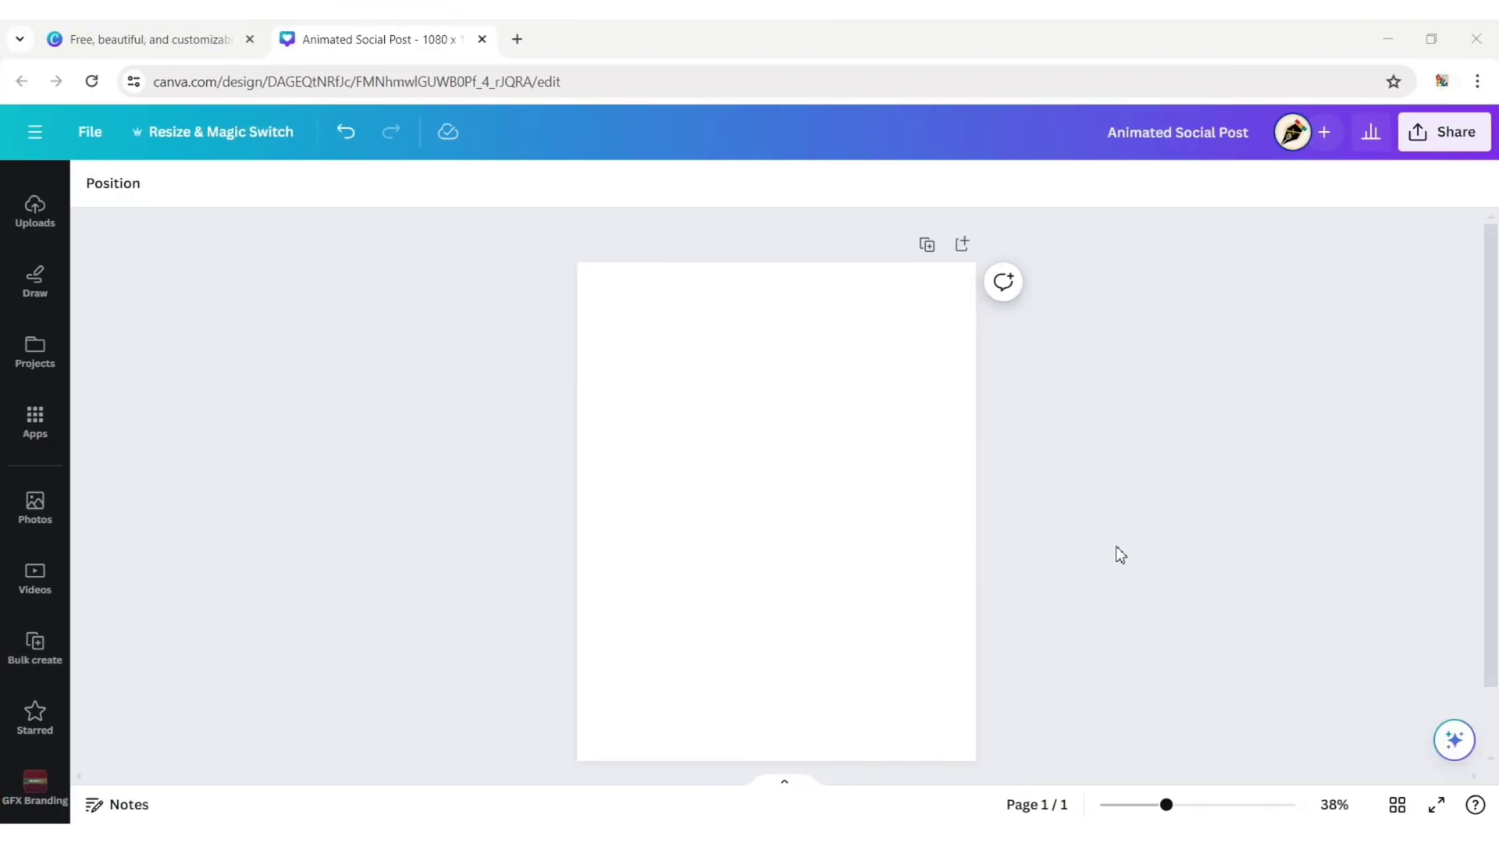
# Search Photos for 'green and yellow background' and set the gradient photo as the page background.
pyautogui.click(36, 506)
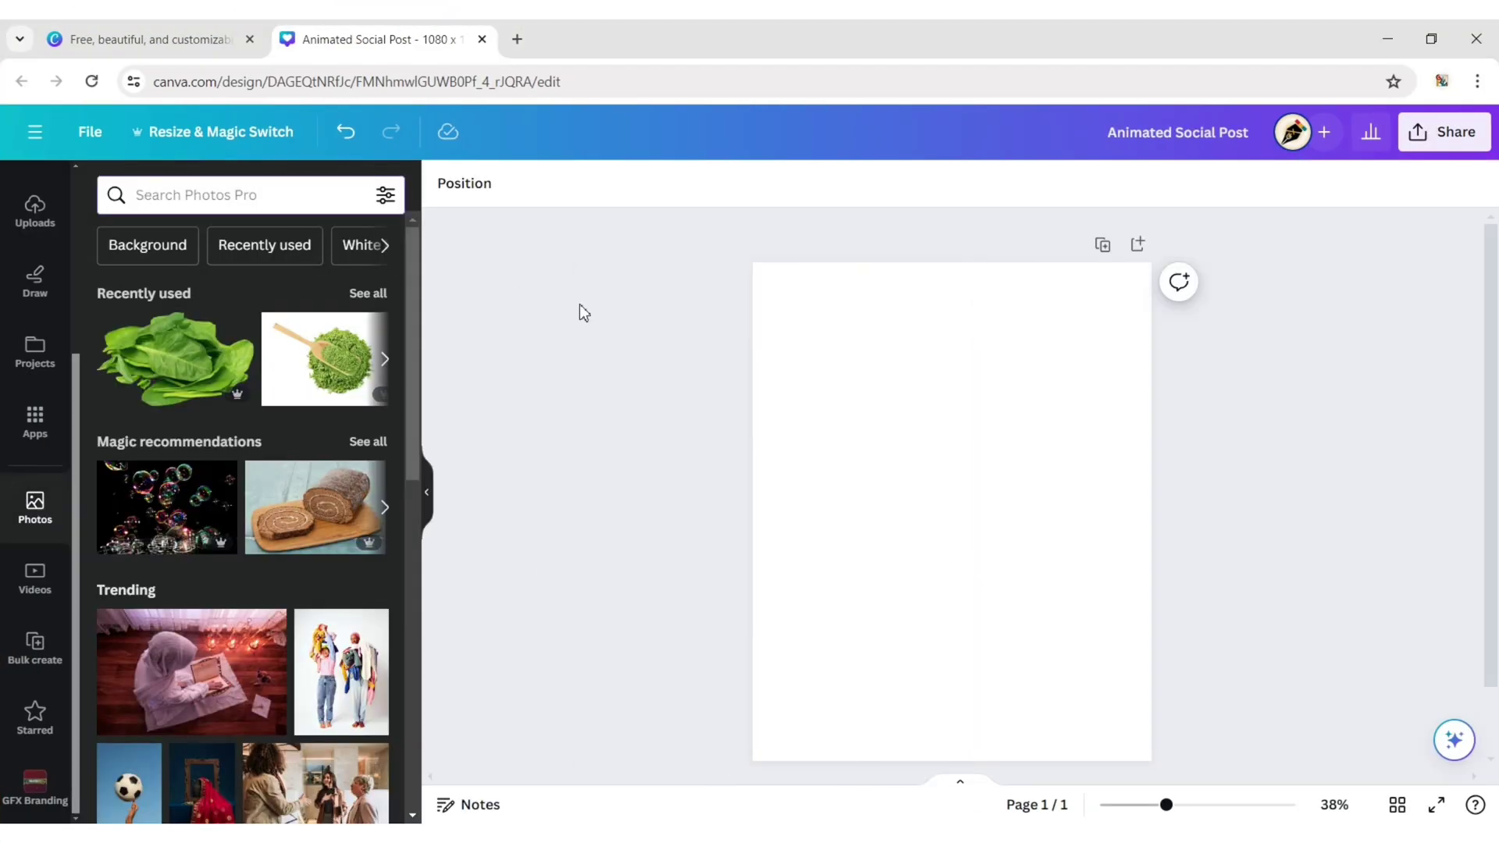
pyautogui.write('green ')
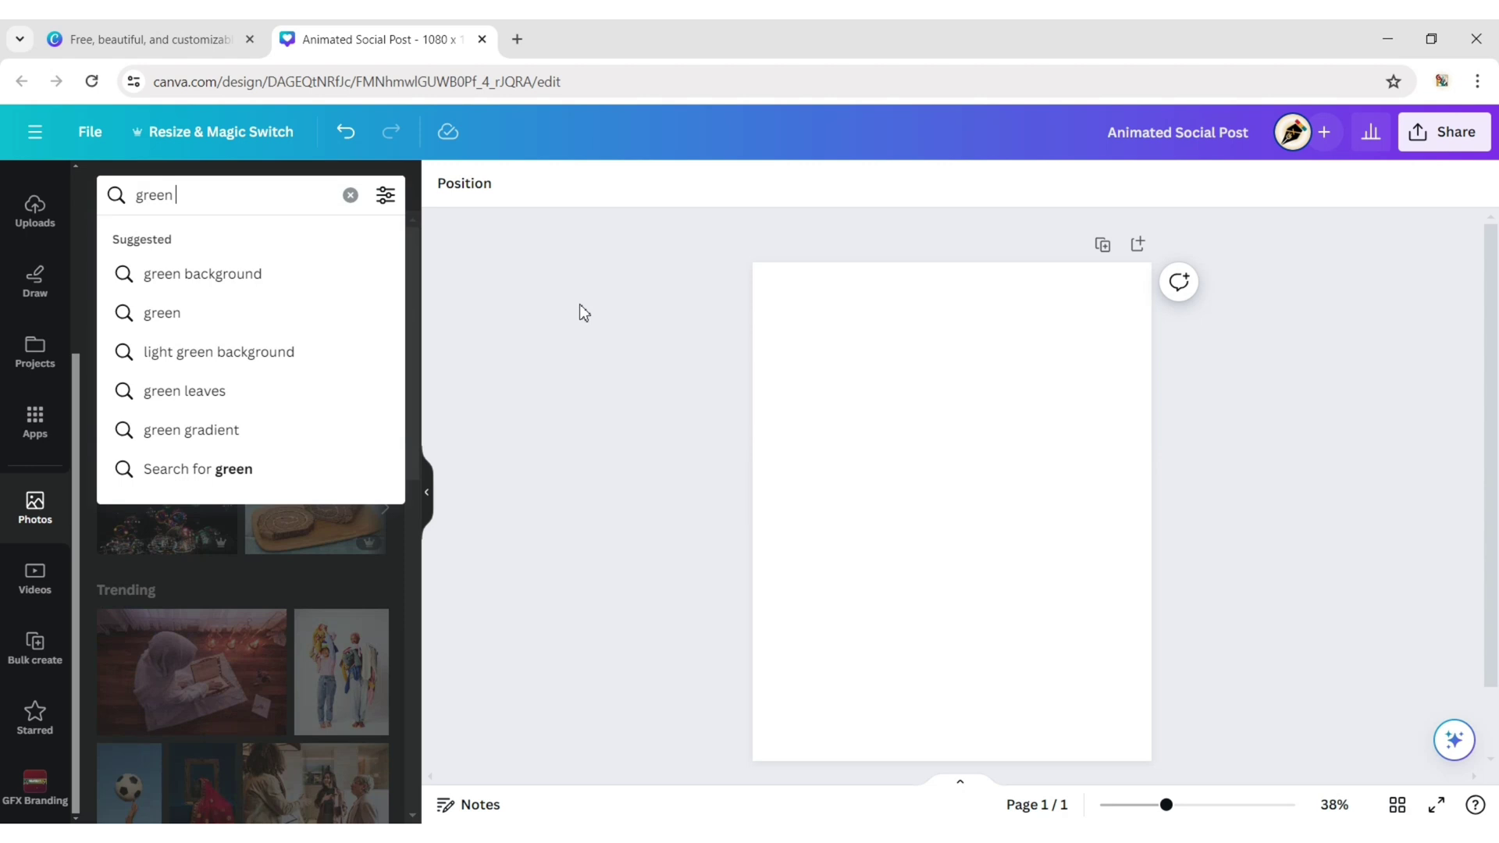
pyautogui.write('and yel')
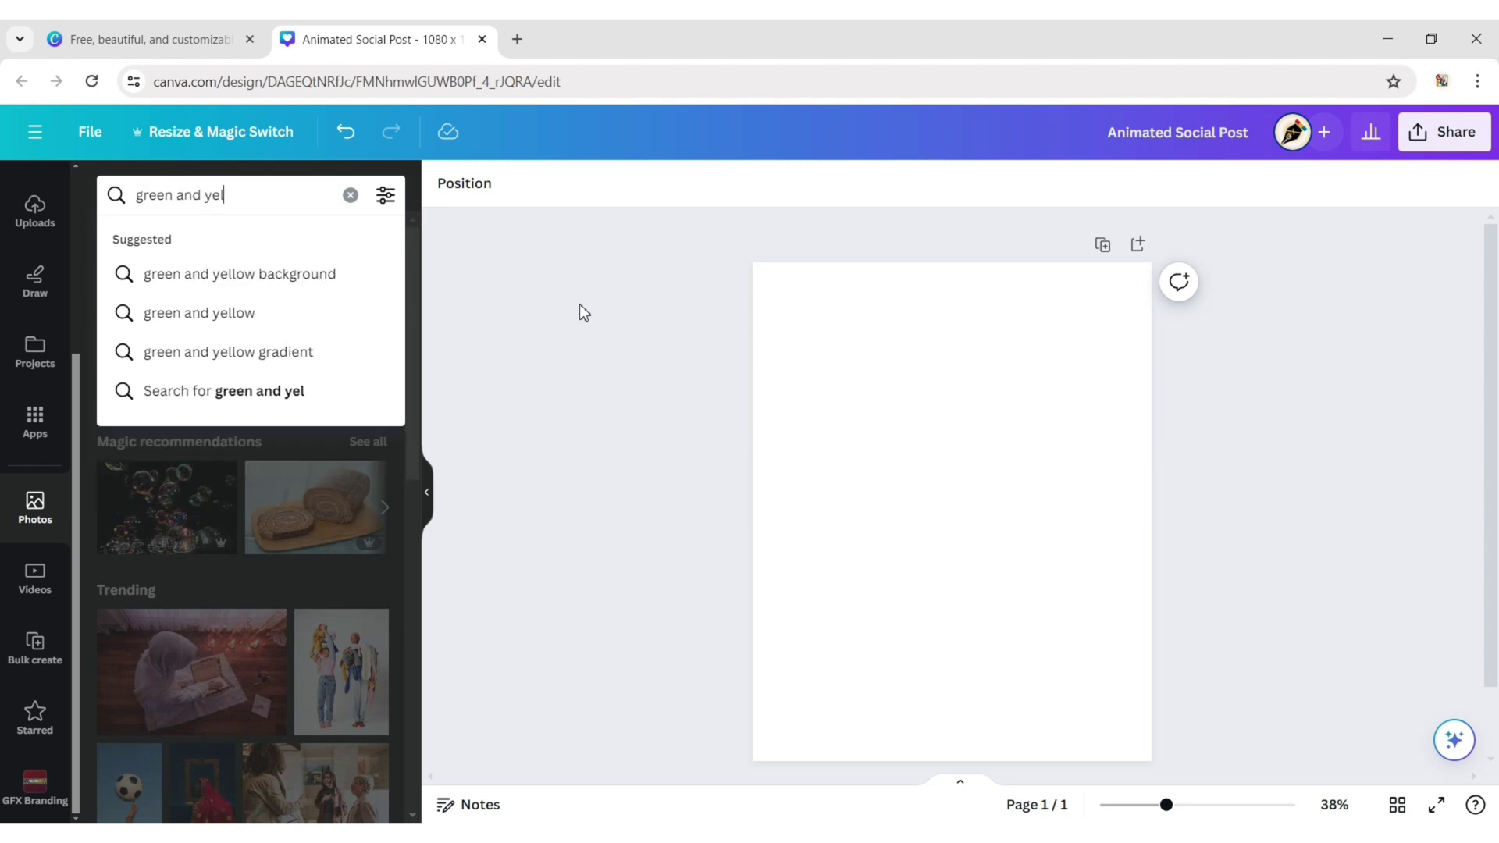
pyautogui.write('low background')
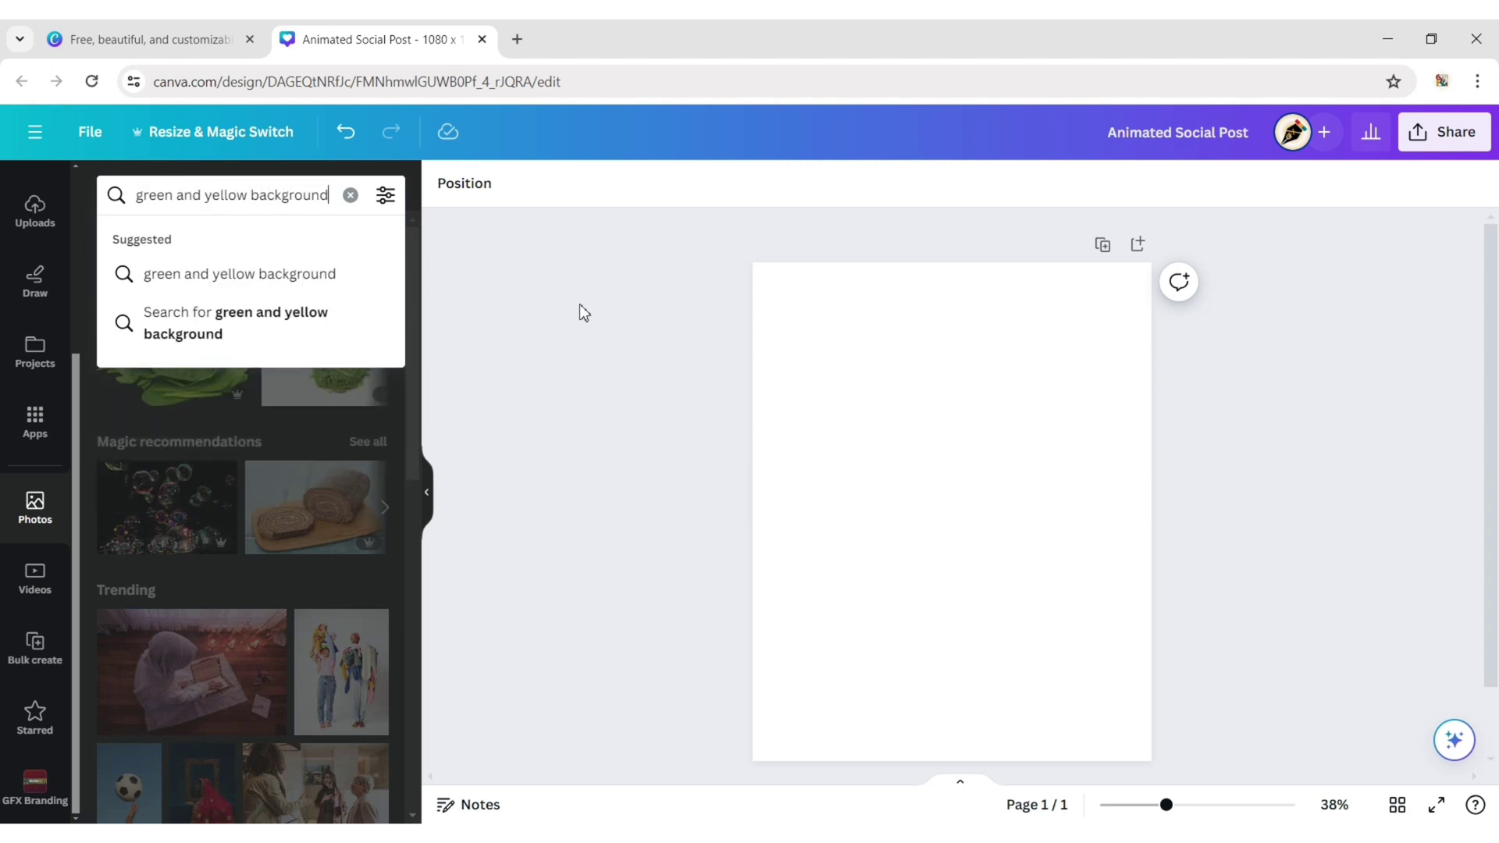
pyautogui.press('Return')
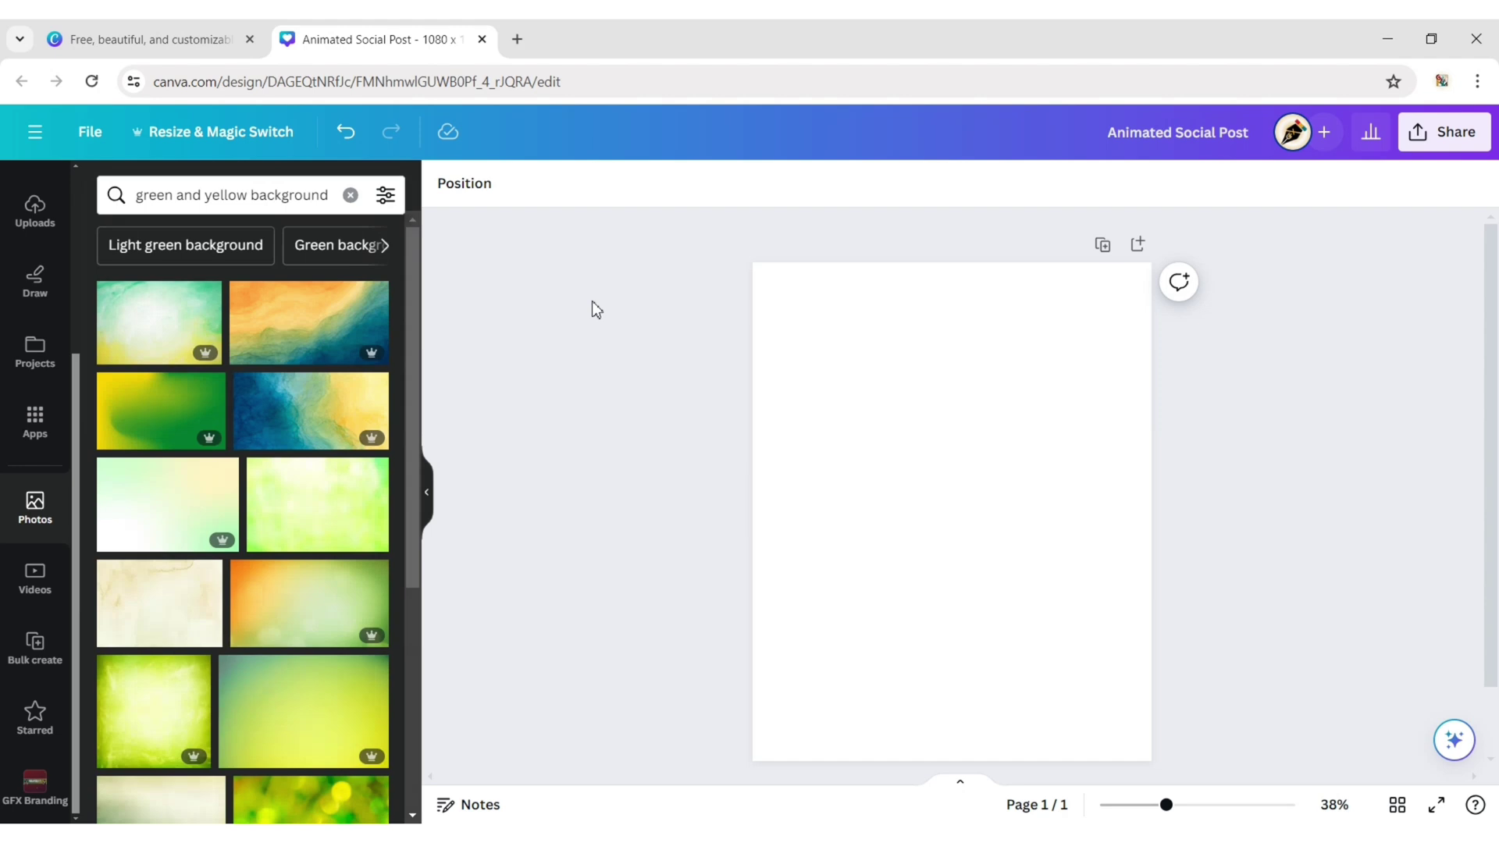
pyautogui.click(304, 712)
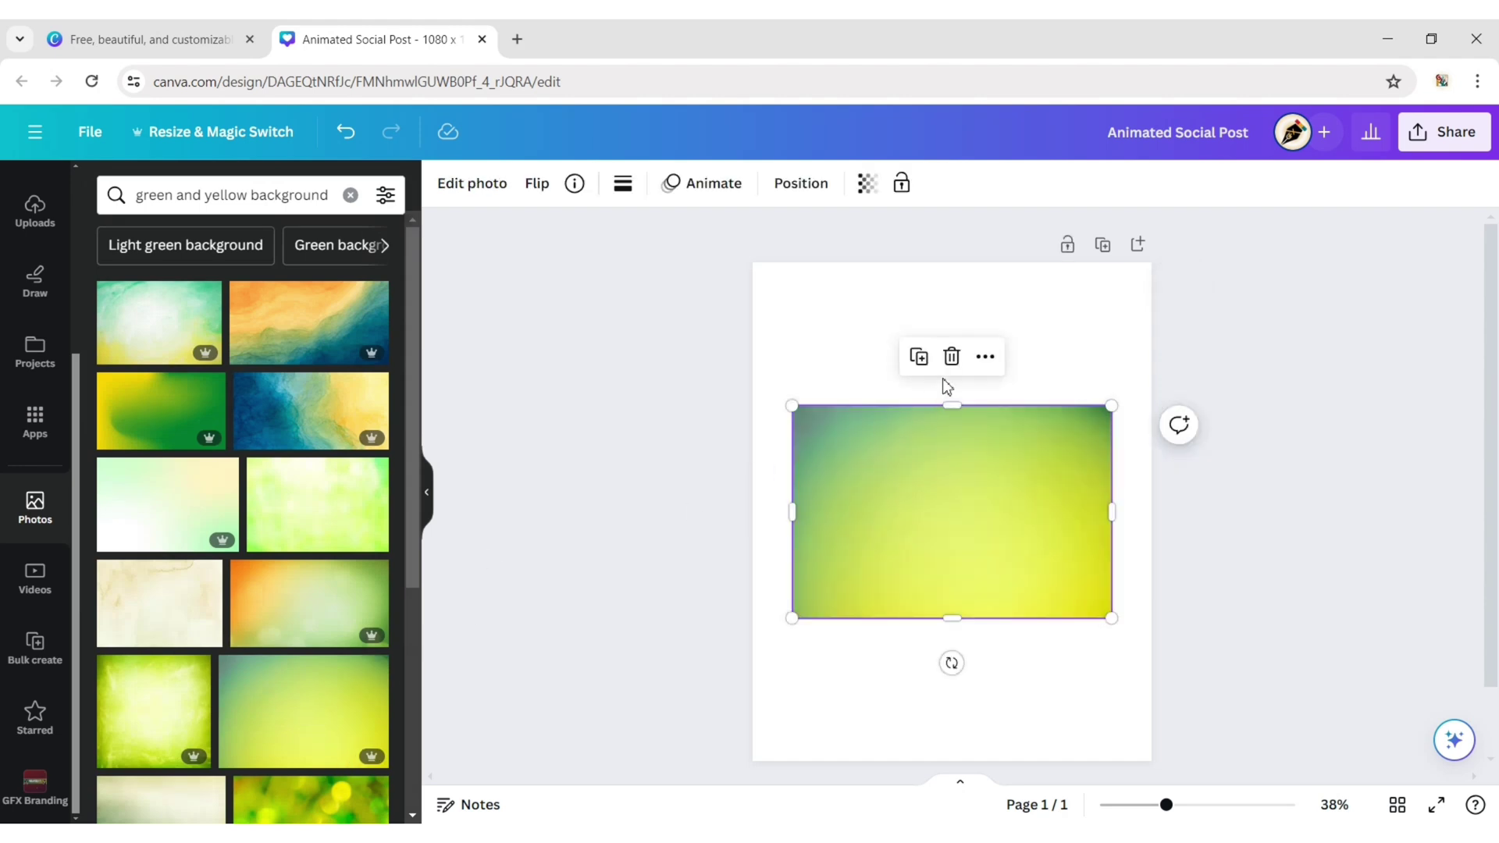
pyautogui.click(984, 356)
pyautogui.click(1064, 587)
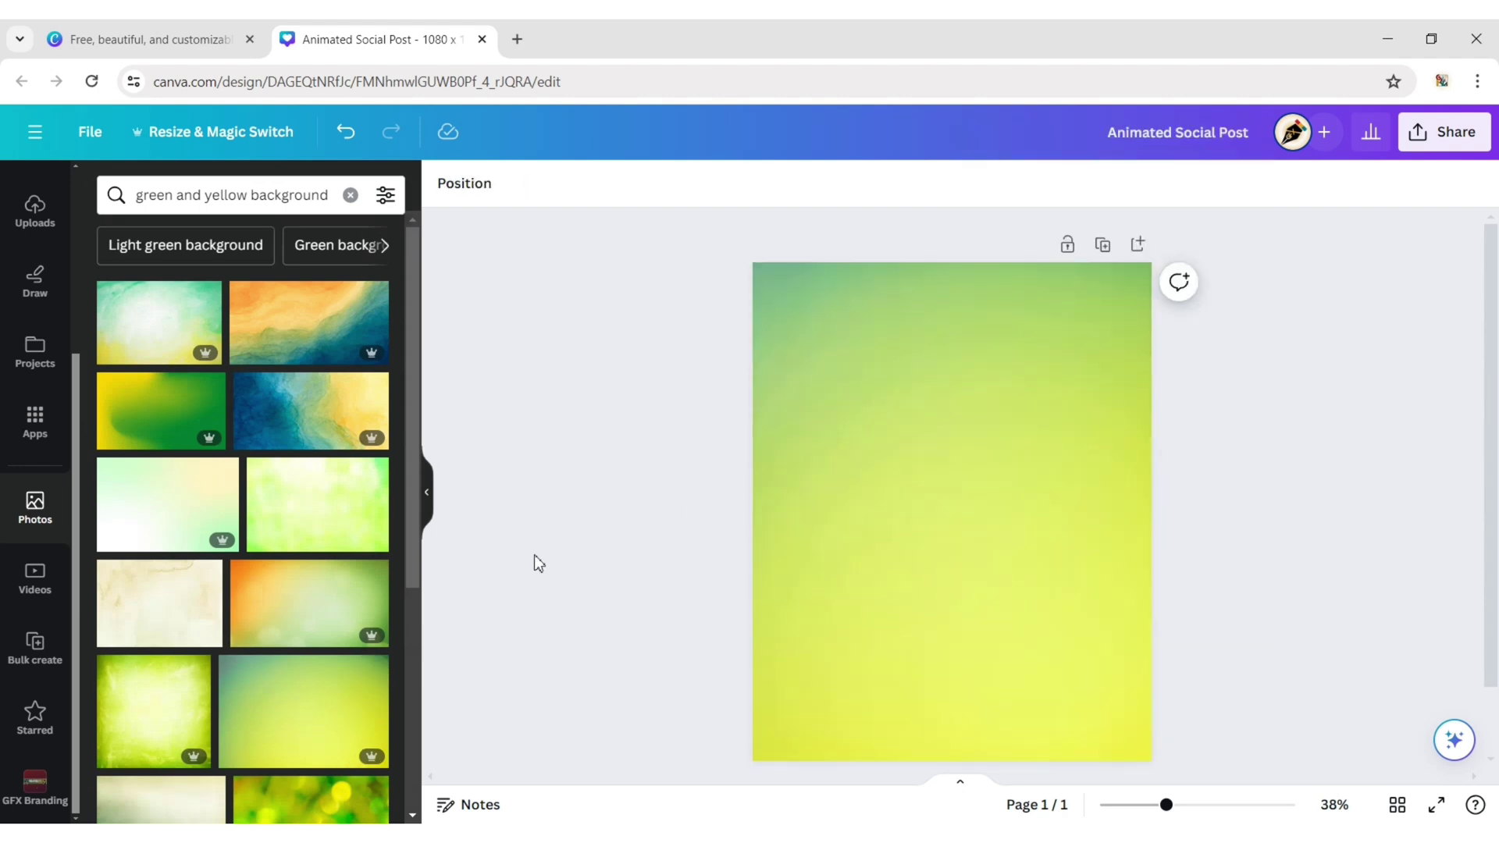
# Add the 'green juice' photo of a glass with lemon slices and open its Edit photo effects.
pyautogui.click(350, 194)
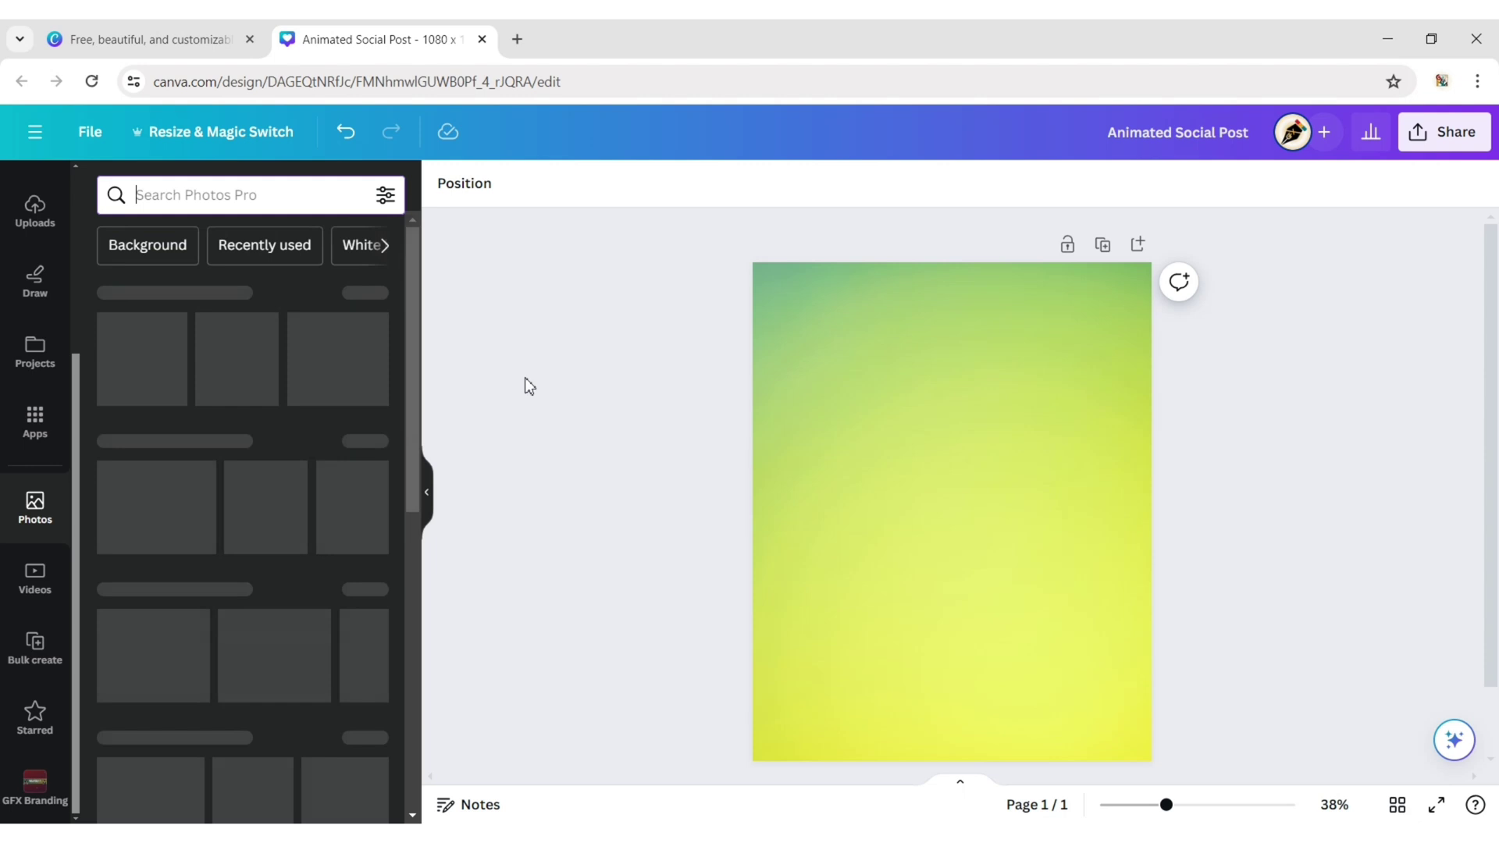
pyautogui.write('green juice')
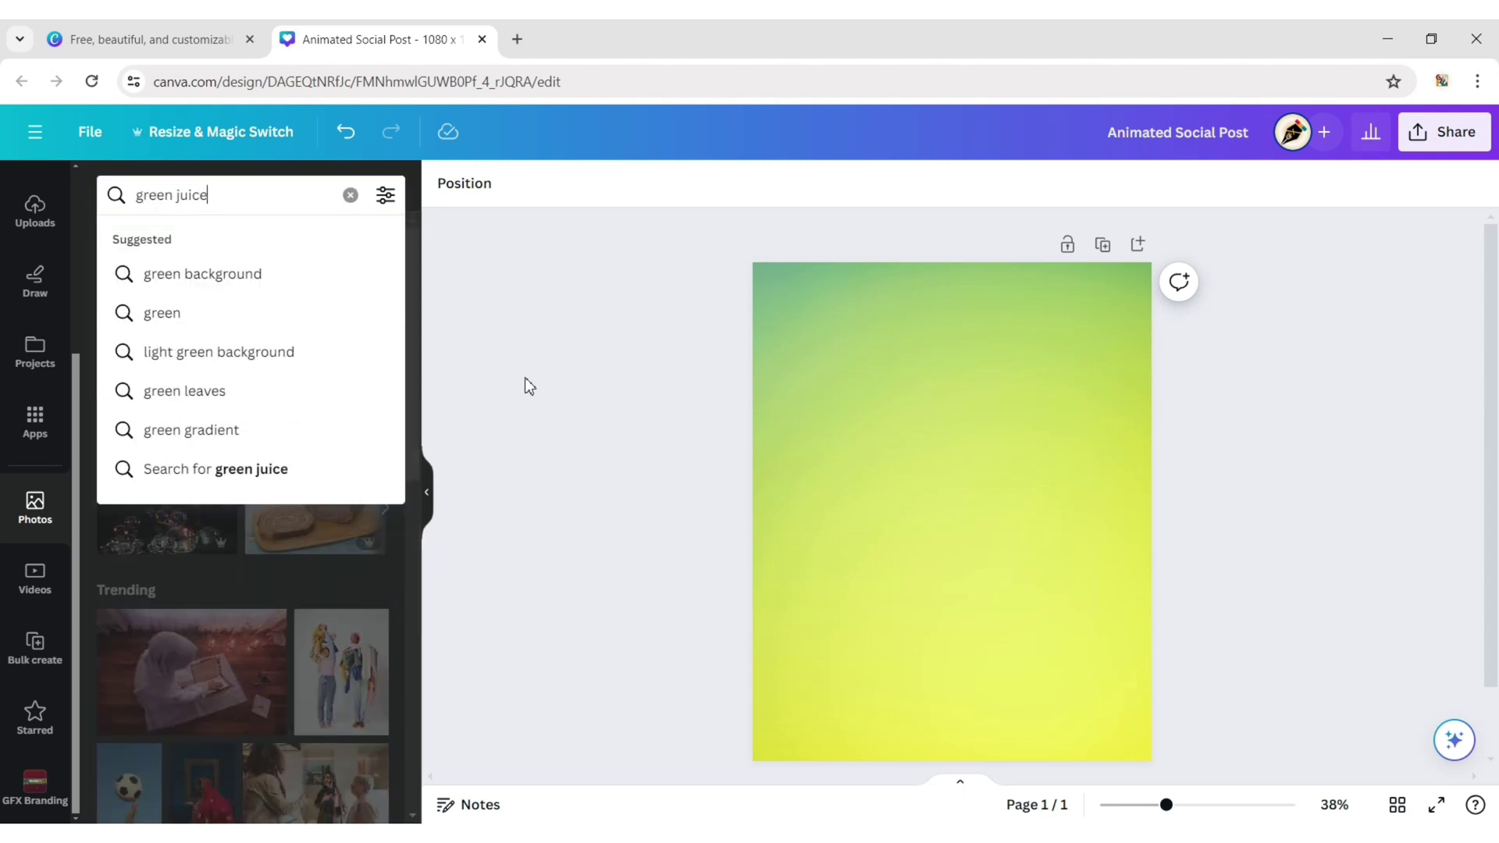
pyautogui.press('Return')
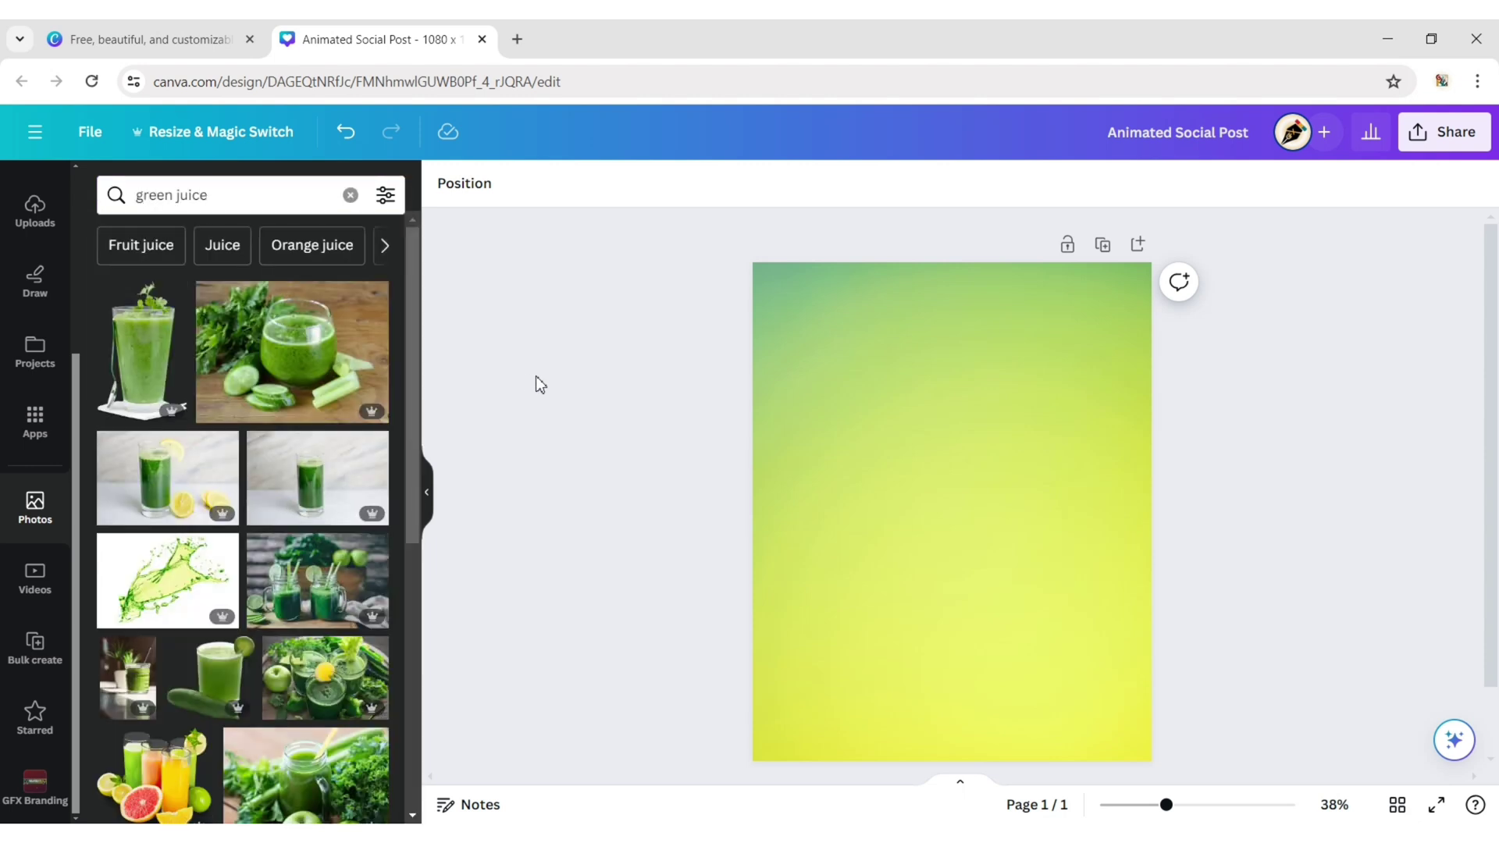
pyautogui.scroll(-6, 270, 457)
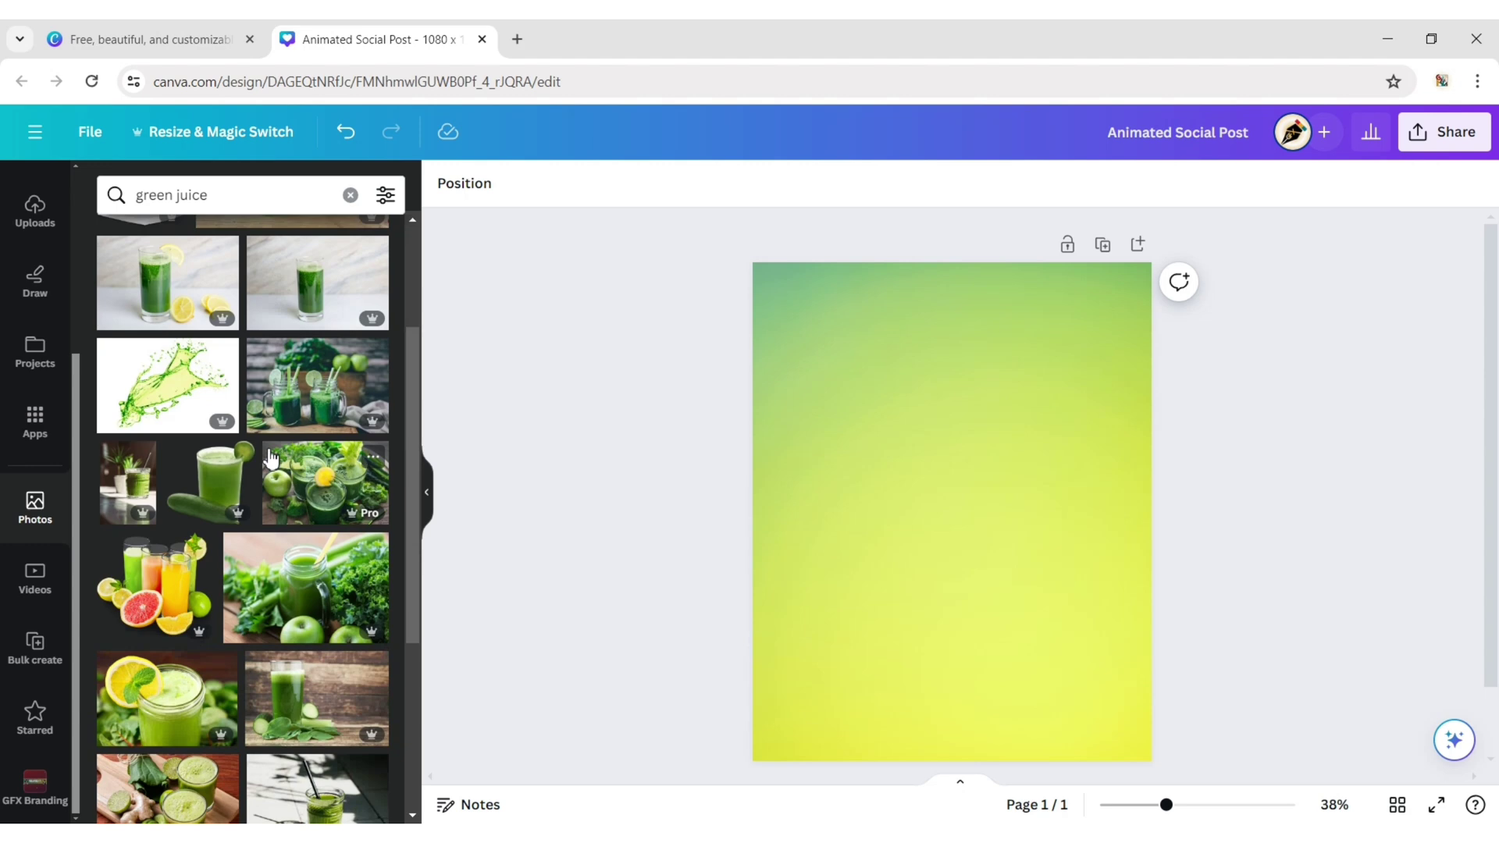
pyautogui.scroll(-14, 271, 457)
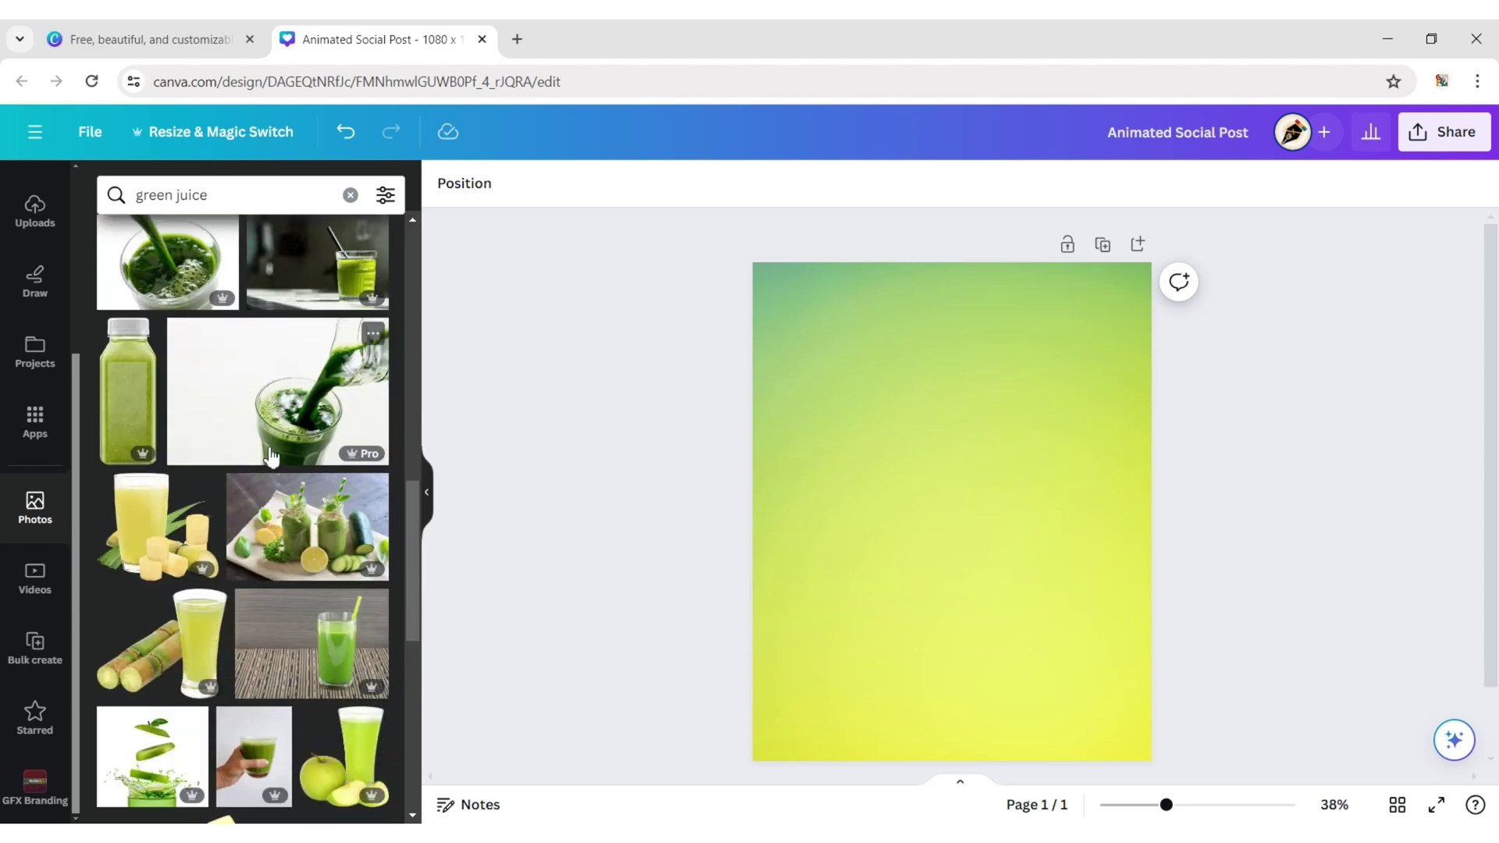
pyautogui.scroll(-15, 270, 457)
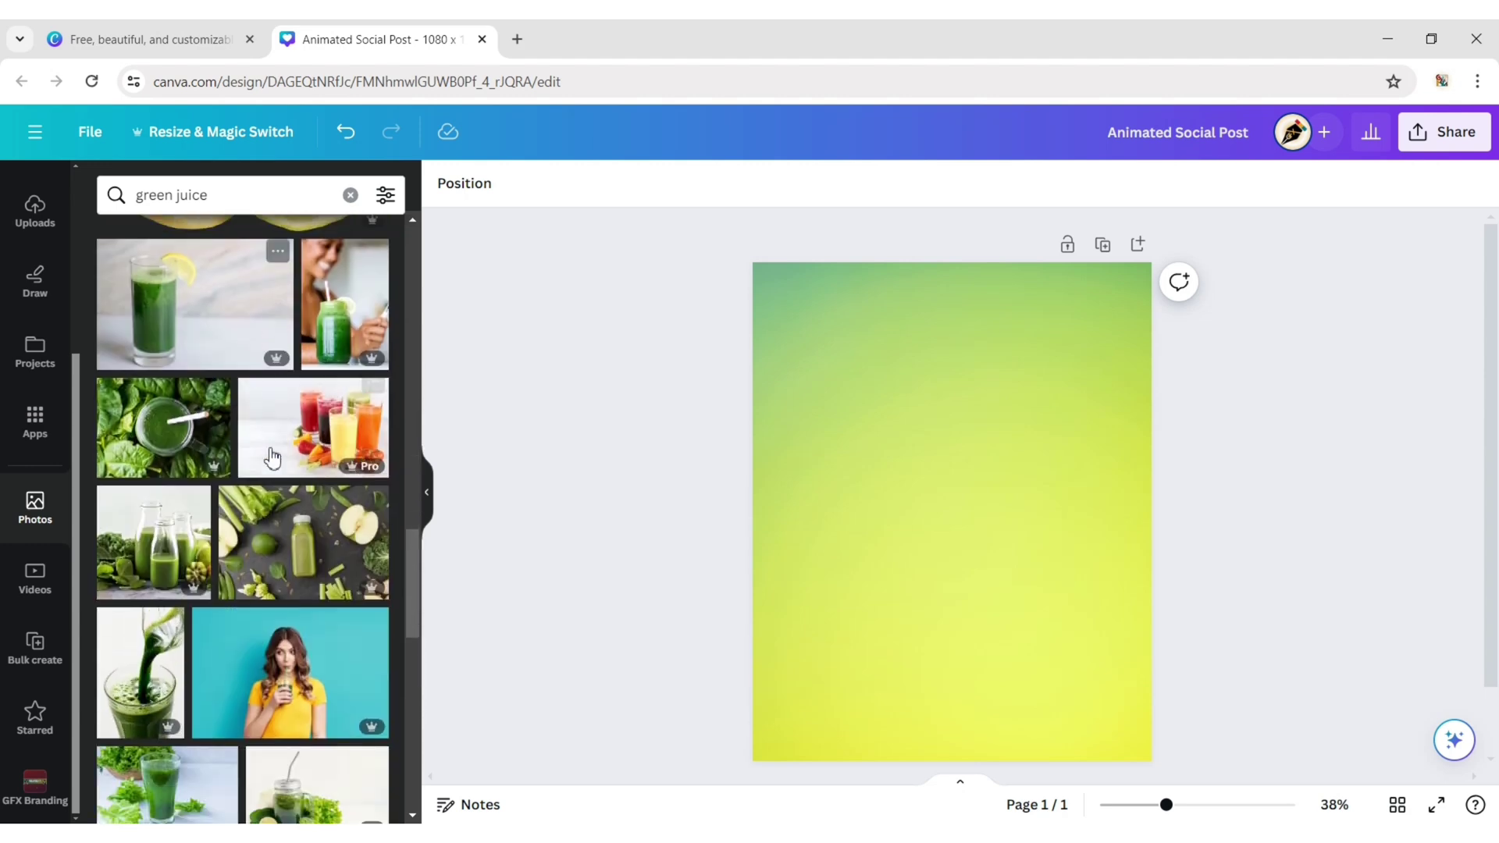
pyautogui.scroll(-15, 273, 459)
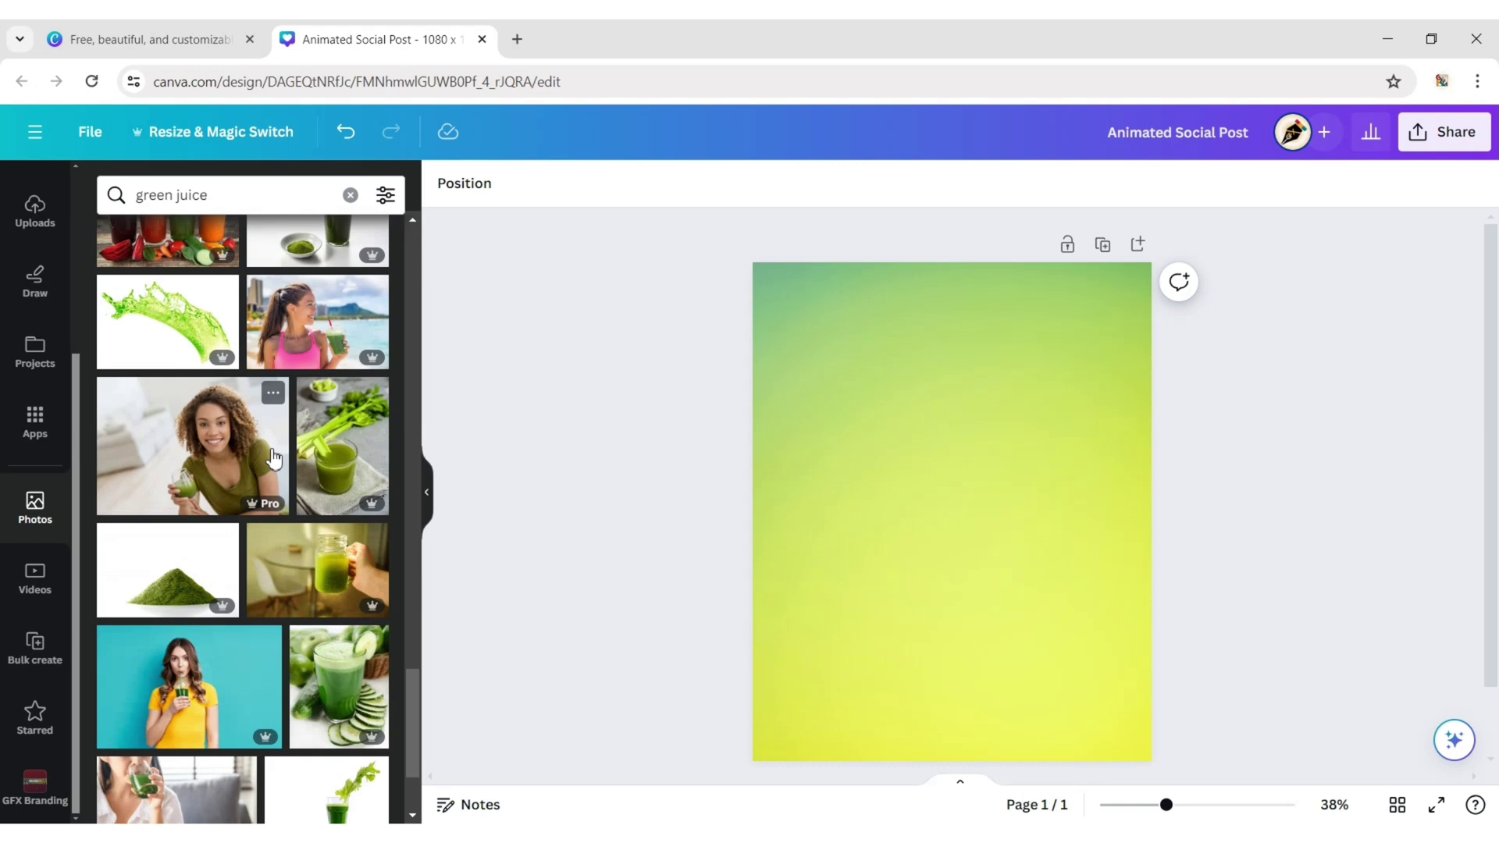
pyautogui.scroll(-15, 276, 459)
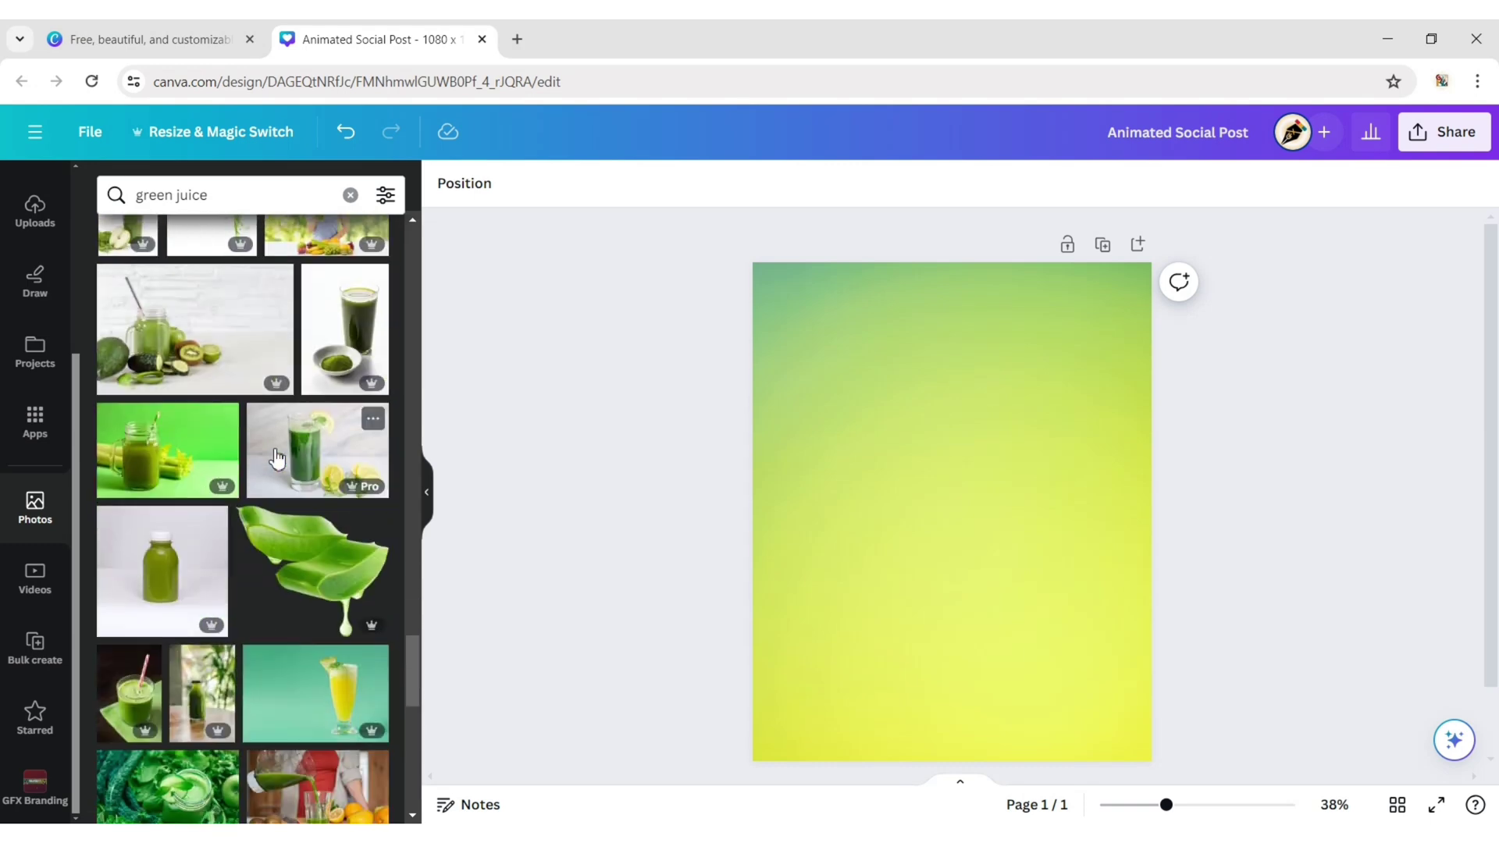
pyautogui.click(309, 452)
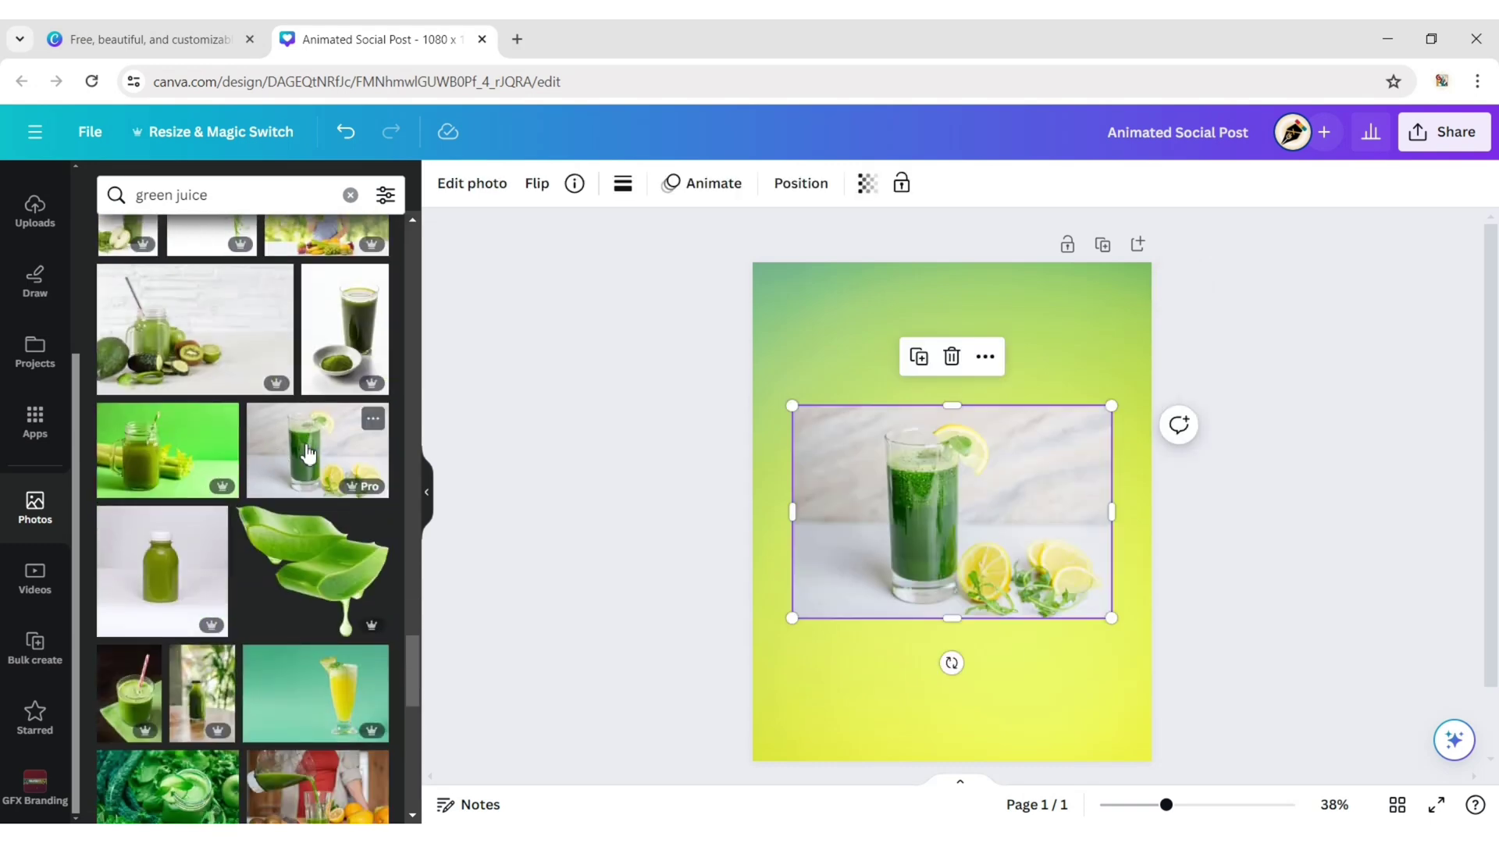
pyautogui.click(458, 191)
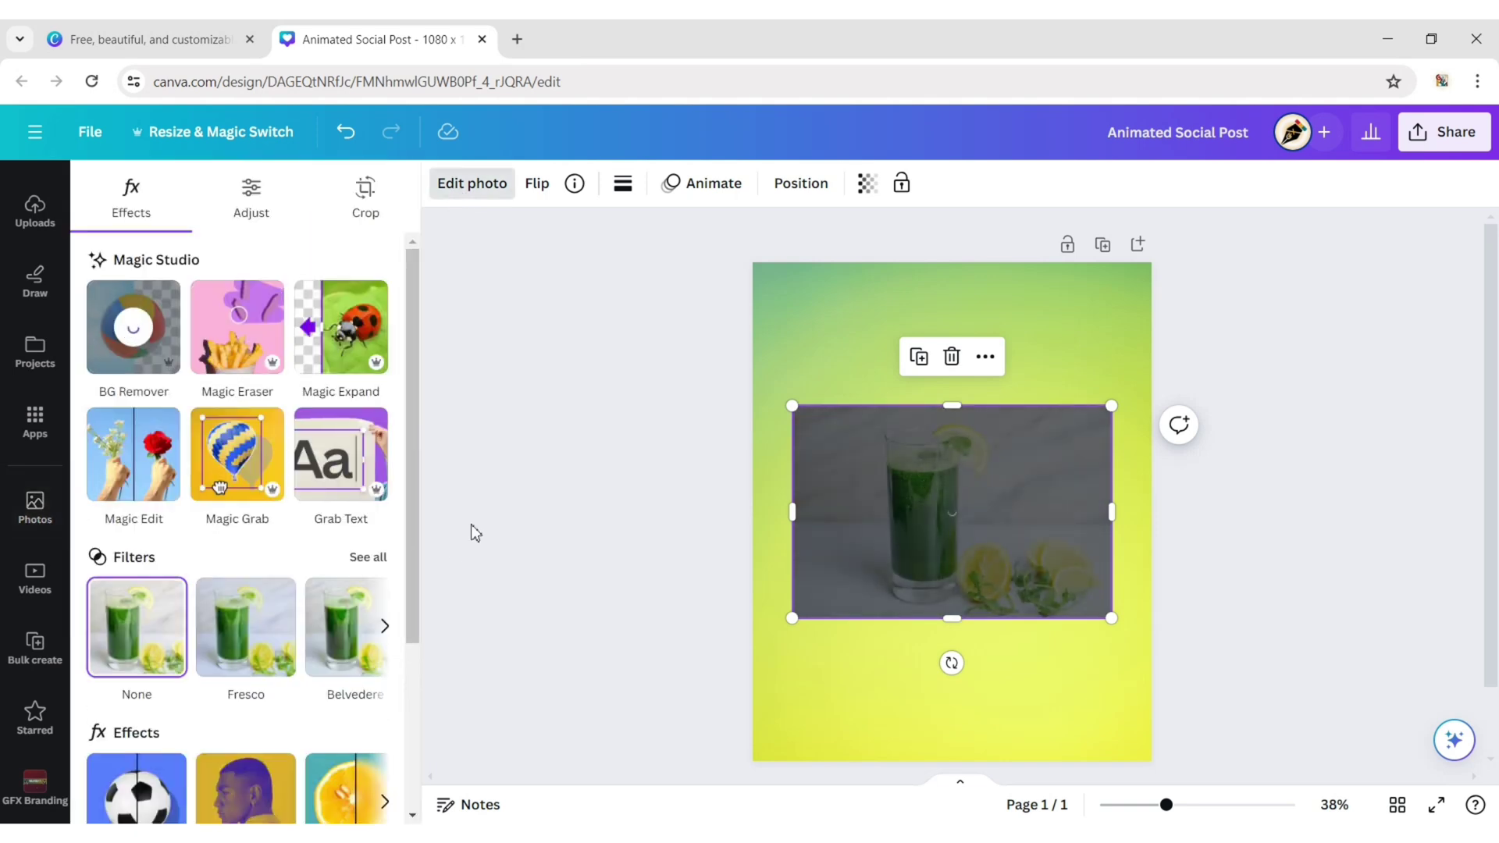
# Mirror the juice glass photo horizontally.
pyautogui.click(426, 491)
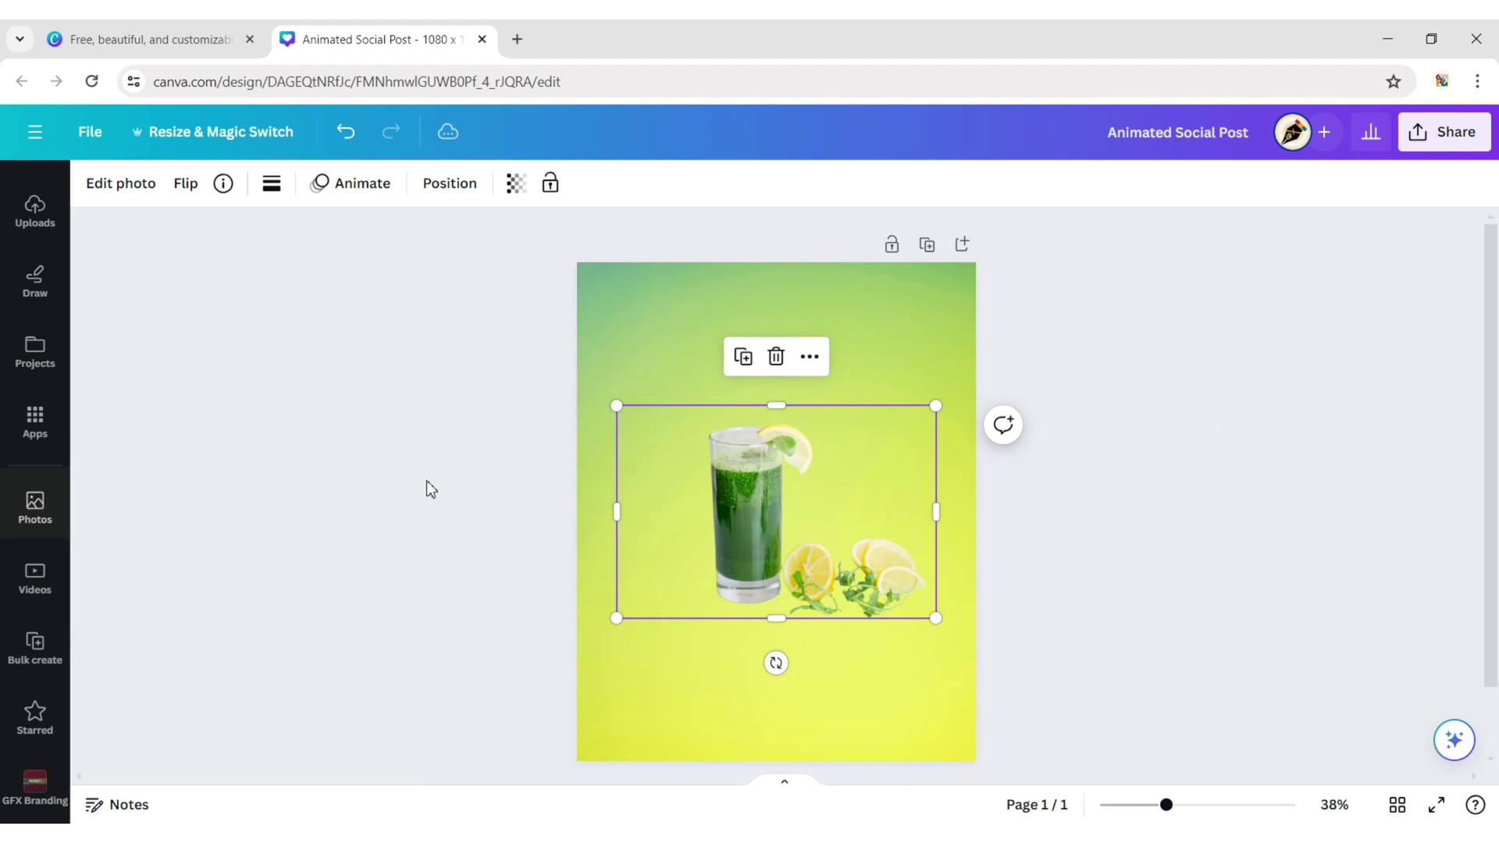
pyautogui.click(185, 183)
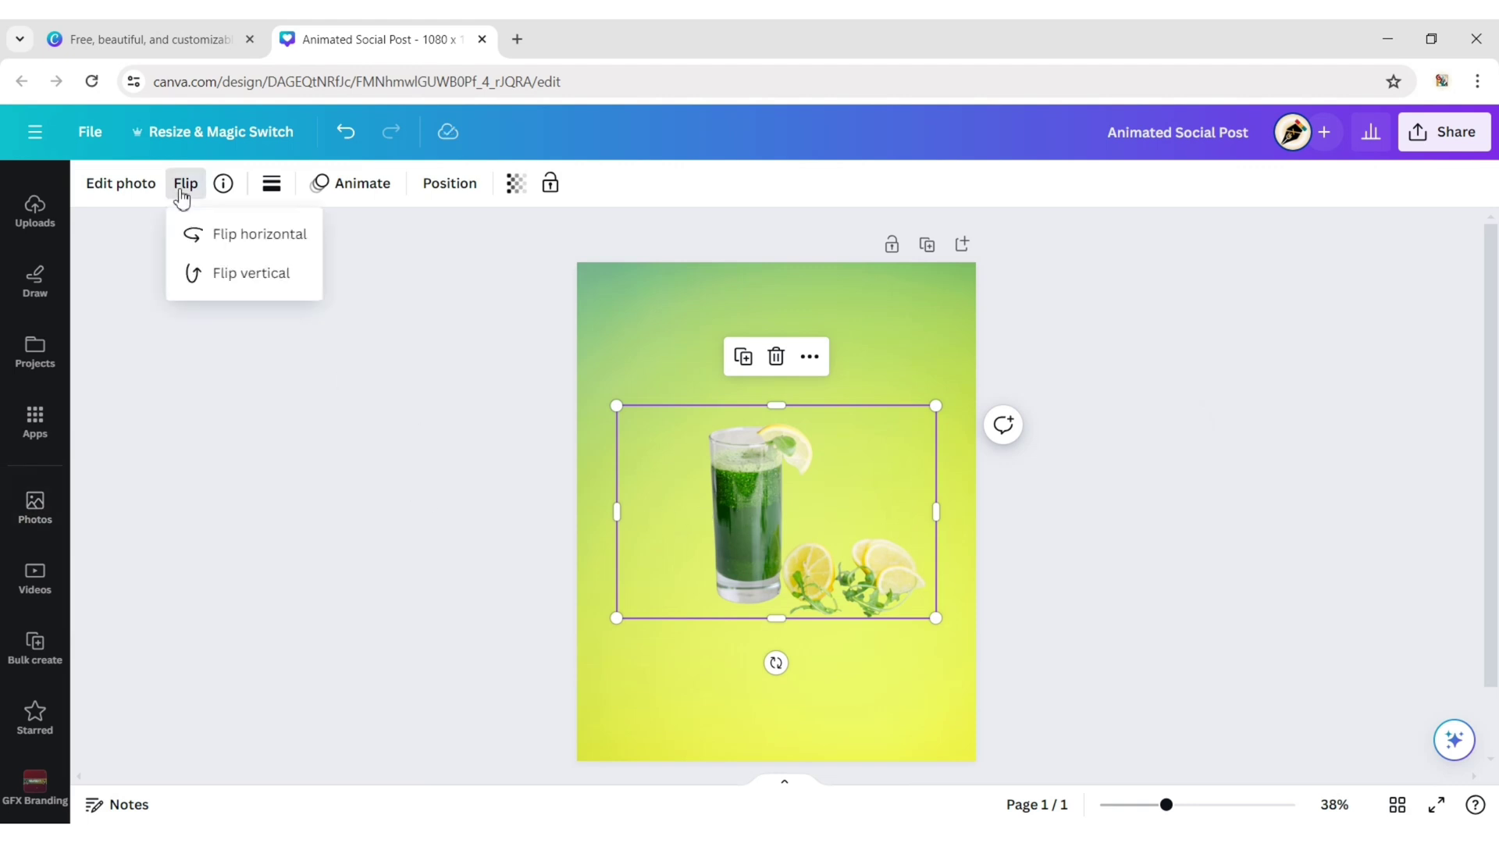
pyautogui.click(226, 234)
pyautogui.click(398, 479)
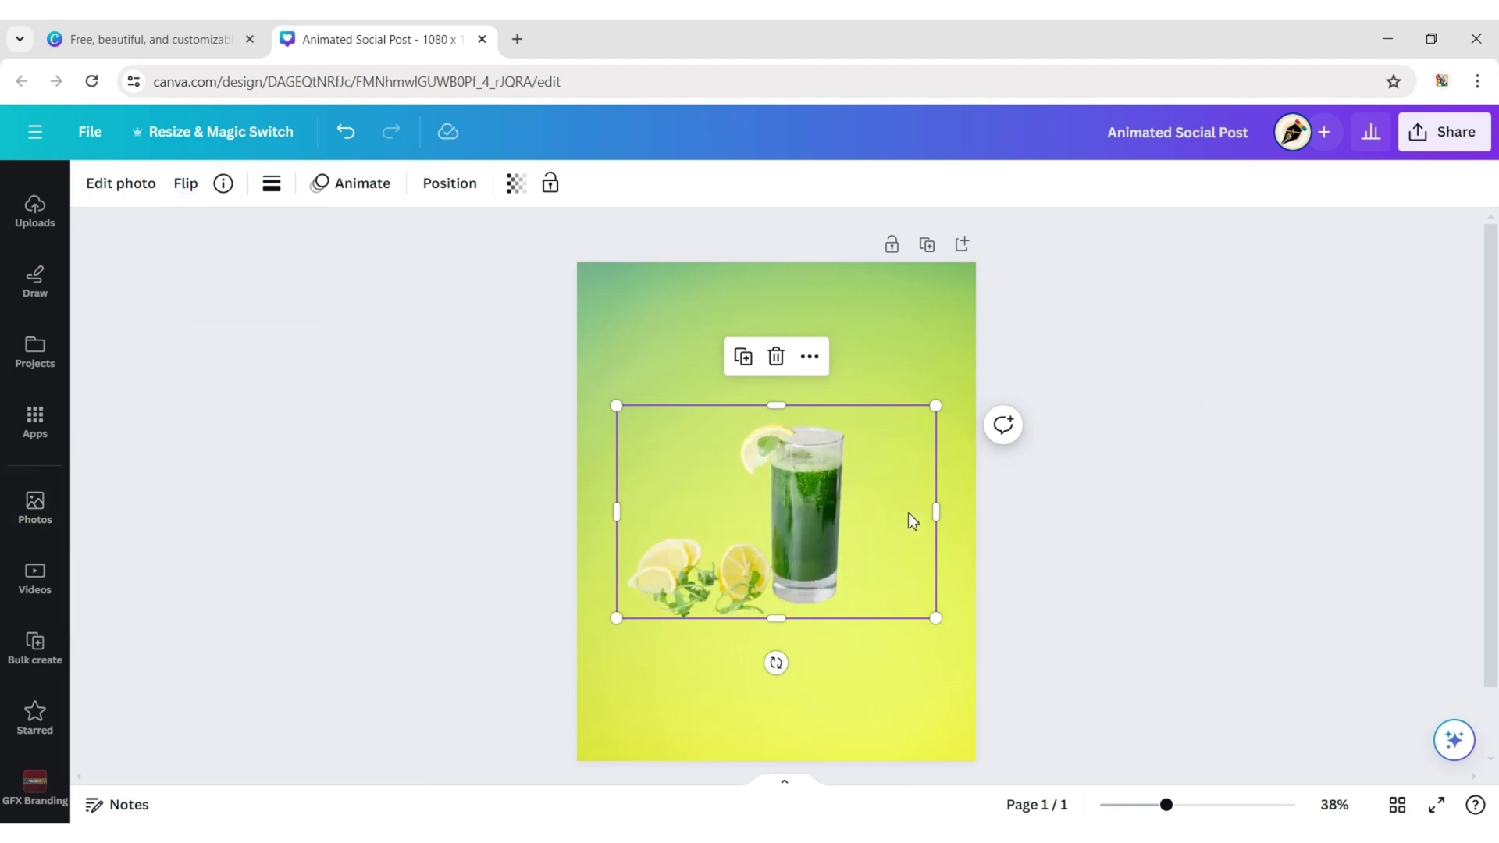
# Trim and enlarge the juice glass, placing it lower left, aligned to the page guide.
pyautogui.moveTo(935, 512); pyautogui.dragTo(865, 512)
pyautogui.moveTo(860, 616); pyautogui.dragTo(656, 658)
pyautogui.moveTo(769, 443); pyautogui.dragTo(810, 408)
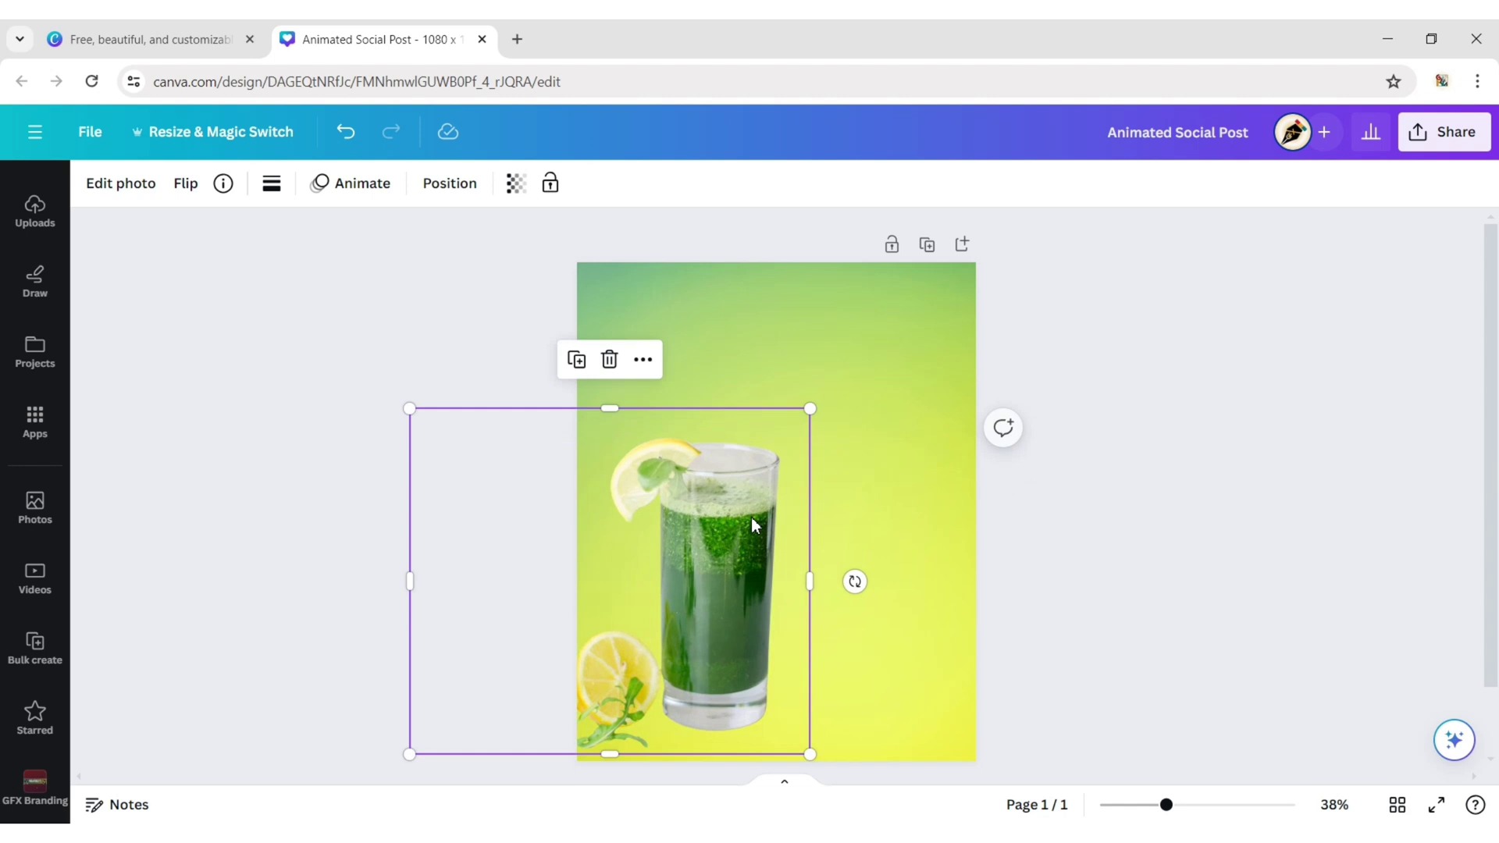
pyautogui.moveTo(732, 540); pyautogui.dragTo(701, 546)
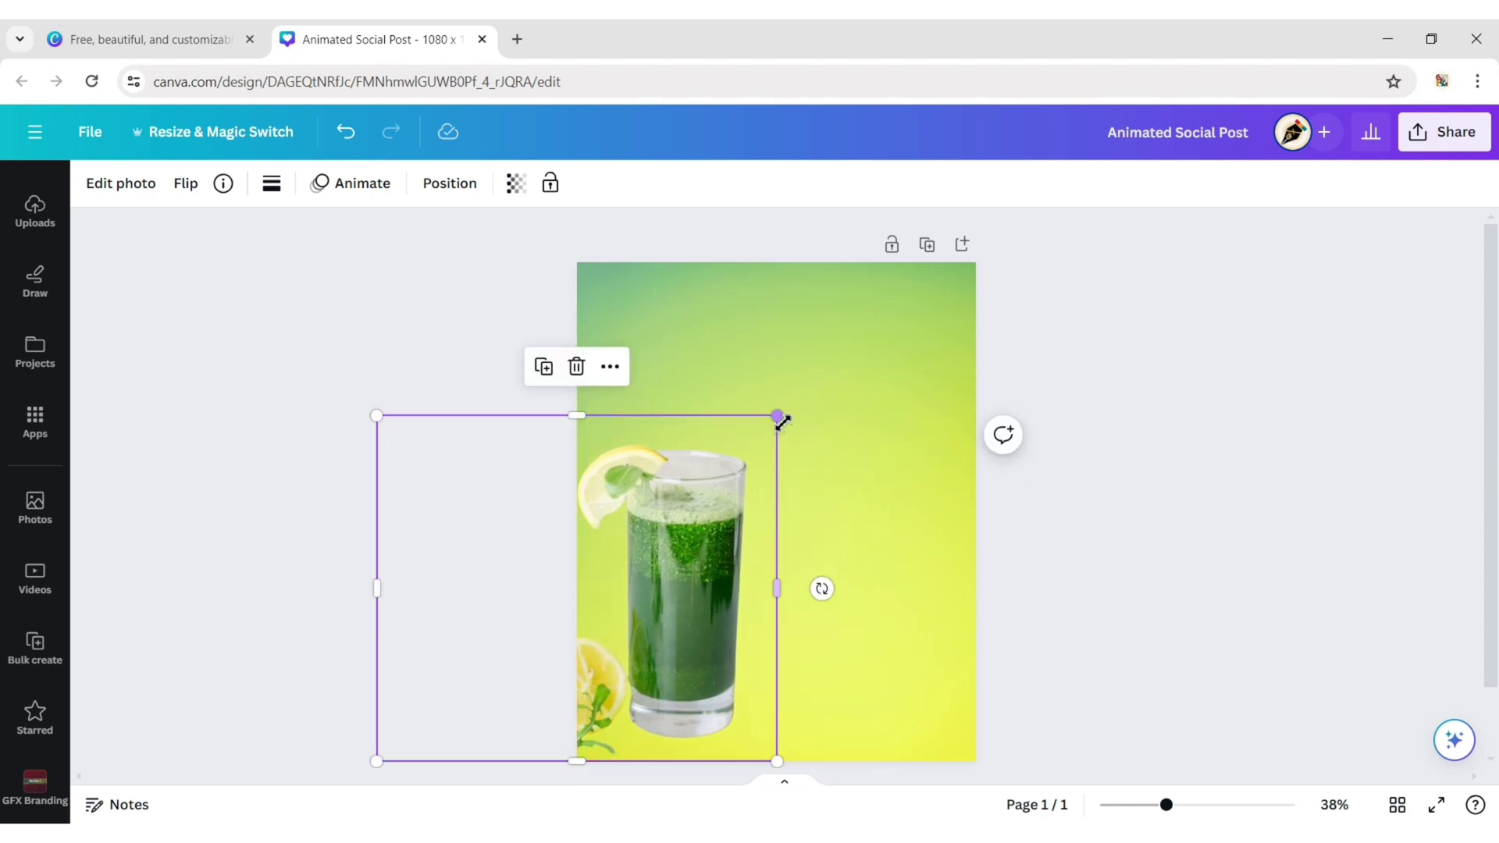
pyautogui.moveTo(778, 420); pyautogui.dragTo(773, 448)
pyautogui.moveTo(660, 537); pyautogui.dragTo(678, 541)
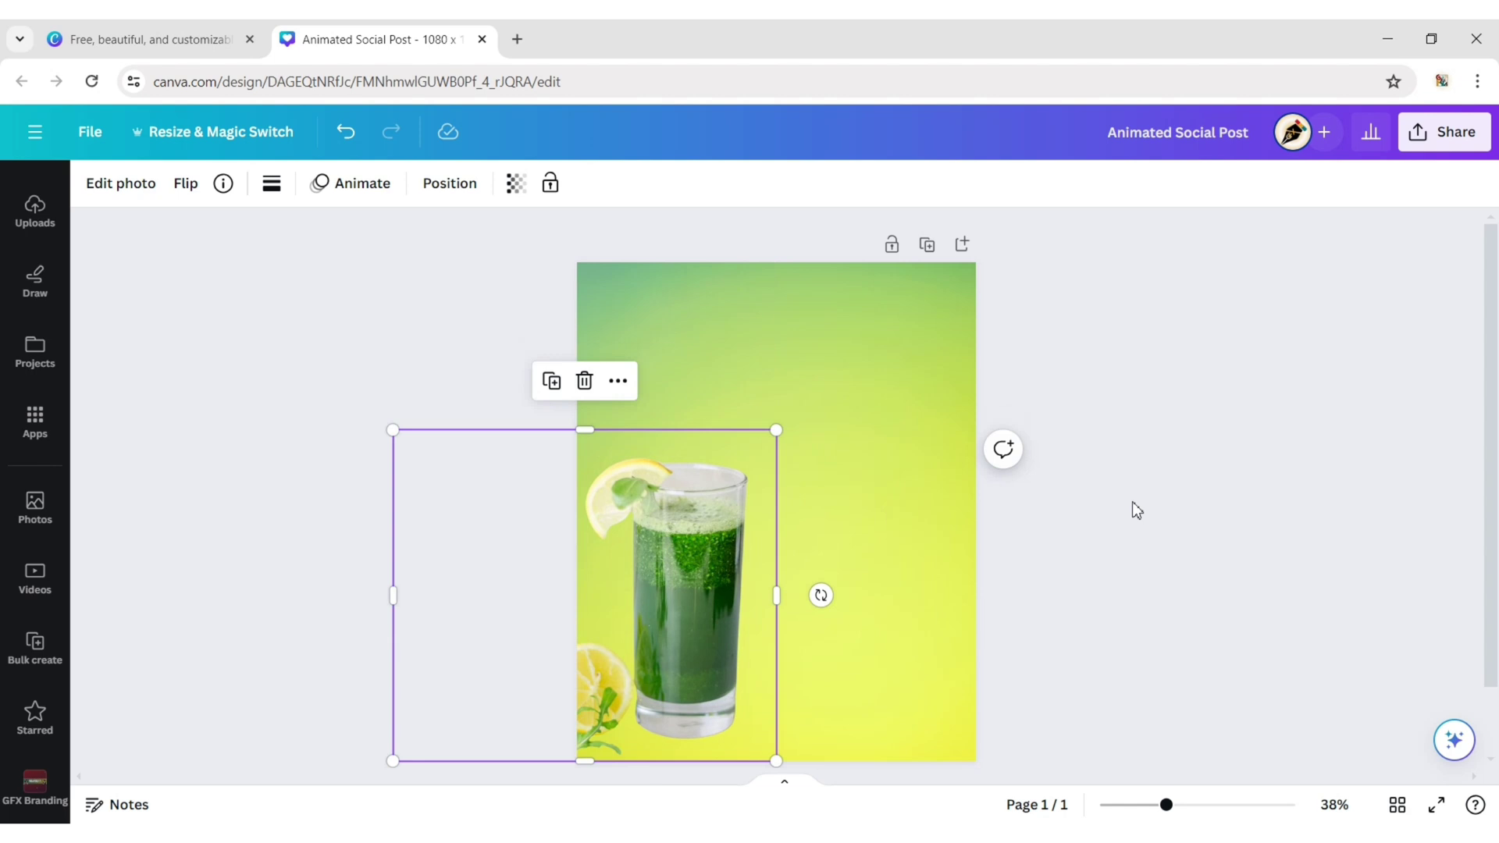
pyautogui.click(1131, 508)
pyautogui.scroll(3, 35, 422)
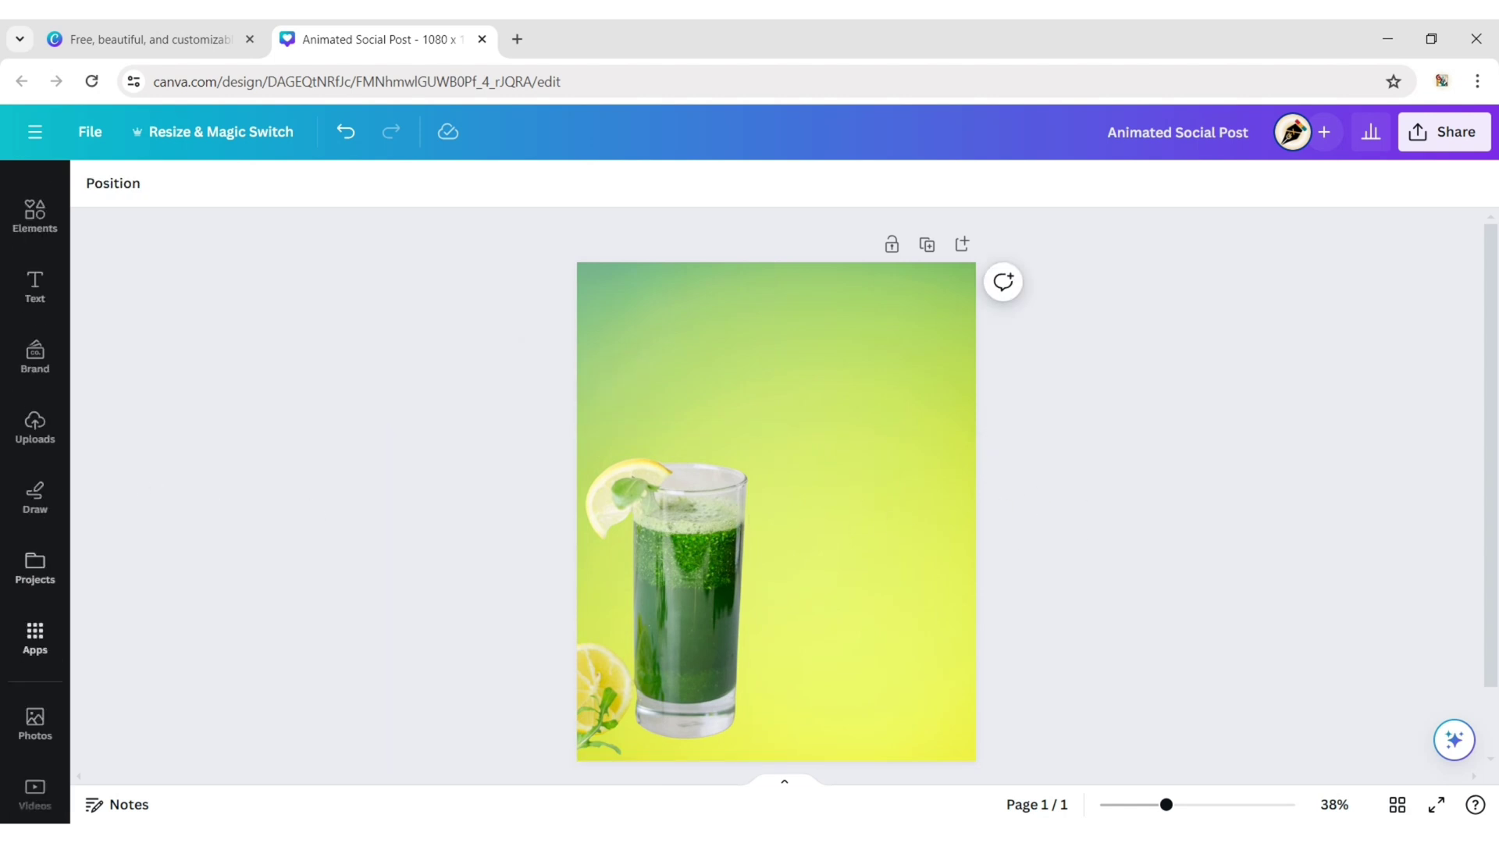
# Add a heading text box near the top of the page reading '4'.
pyautogui.click(34, 337)
pyautogui.click(177, 344)
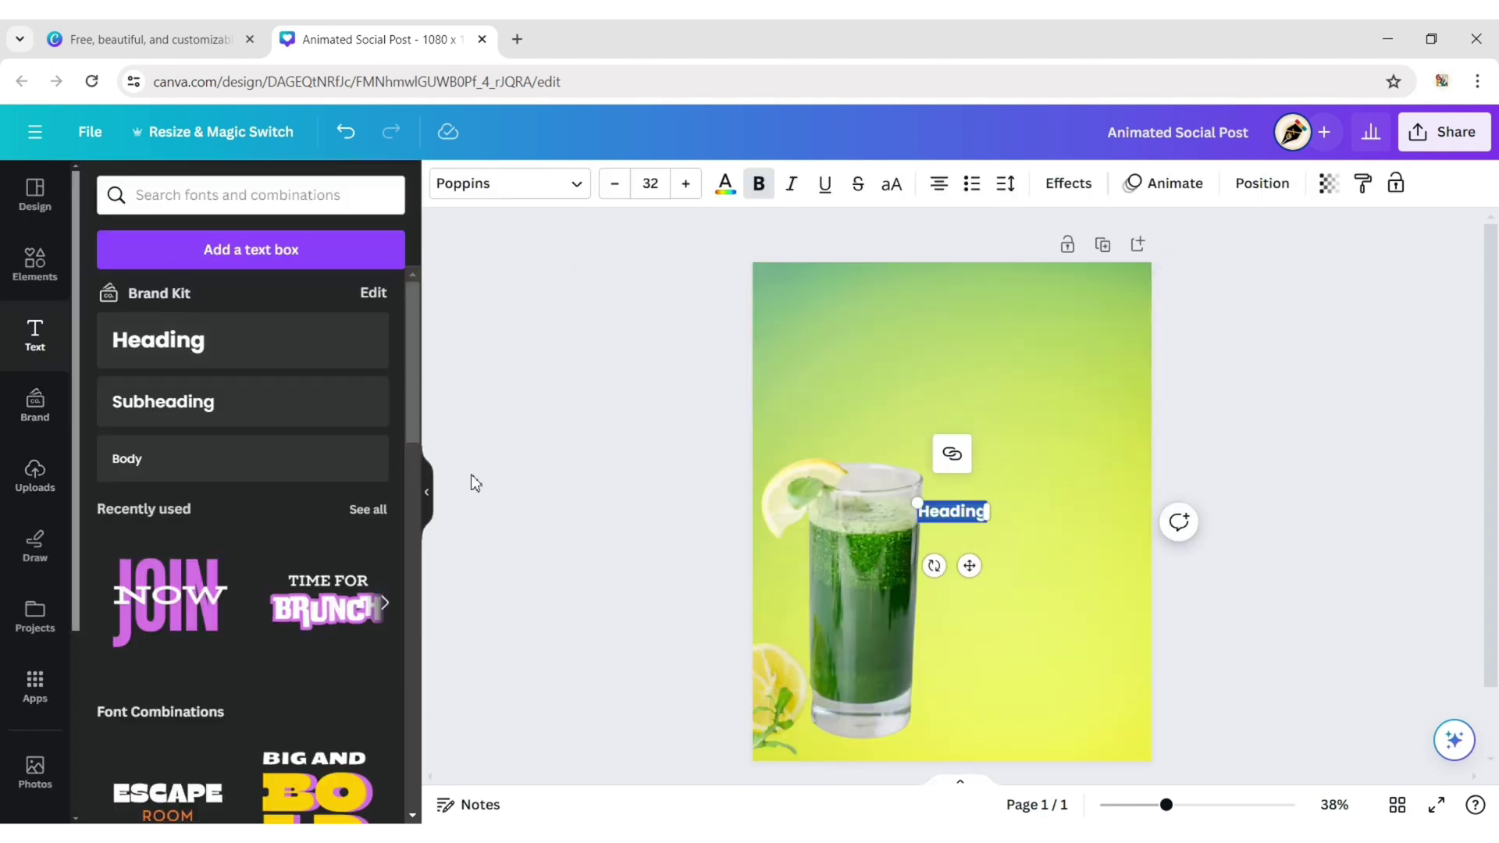
pyautogui.click(427, 492)
pyautogui.moveTo(795, 567); pyautogui.dragTo(737, 399)
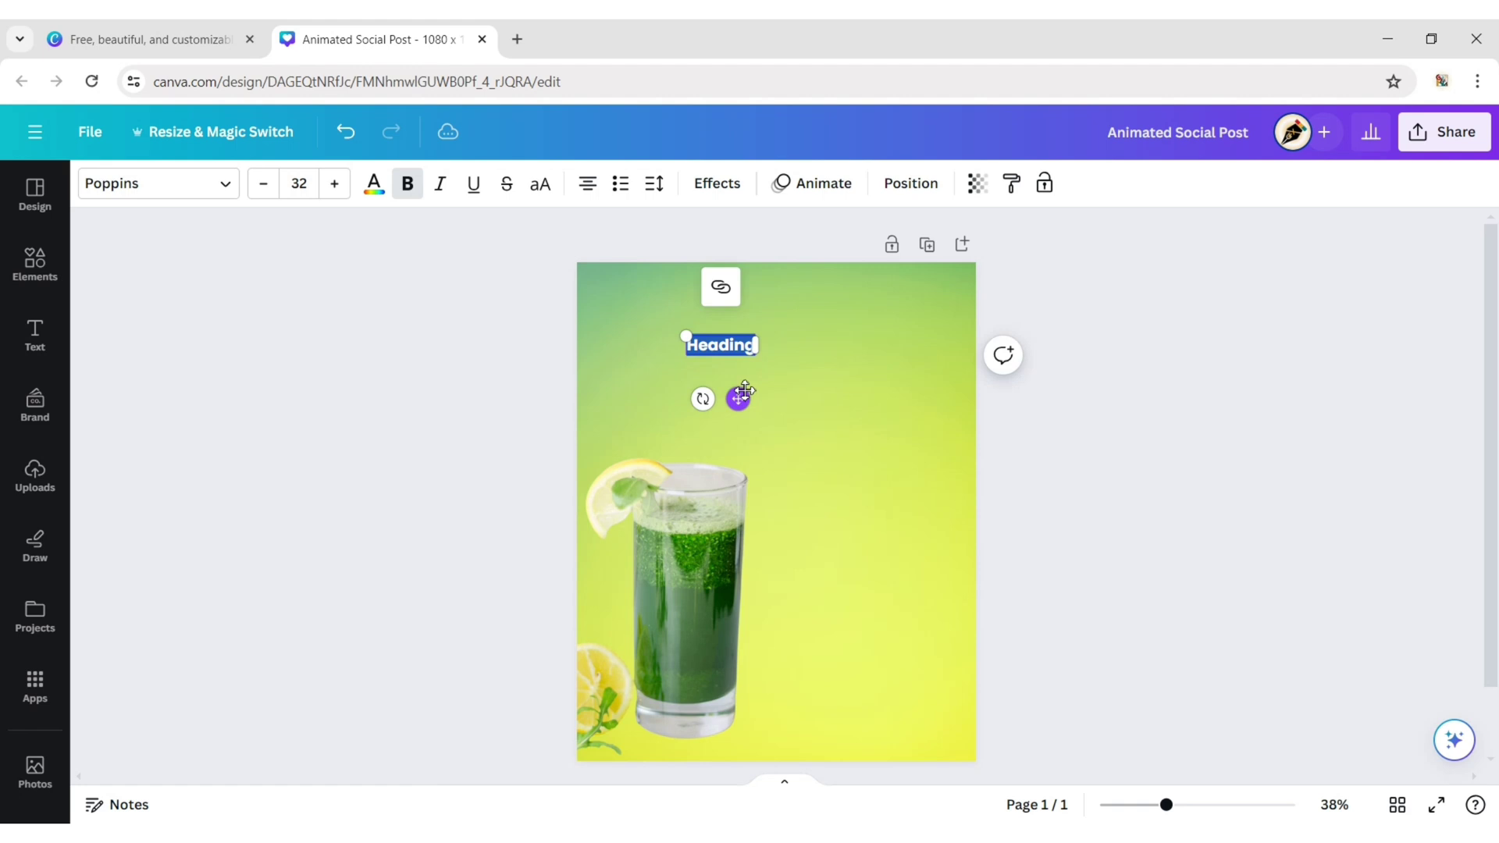
pyautogui.write('4')
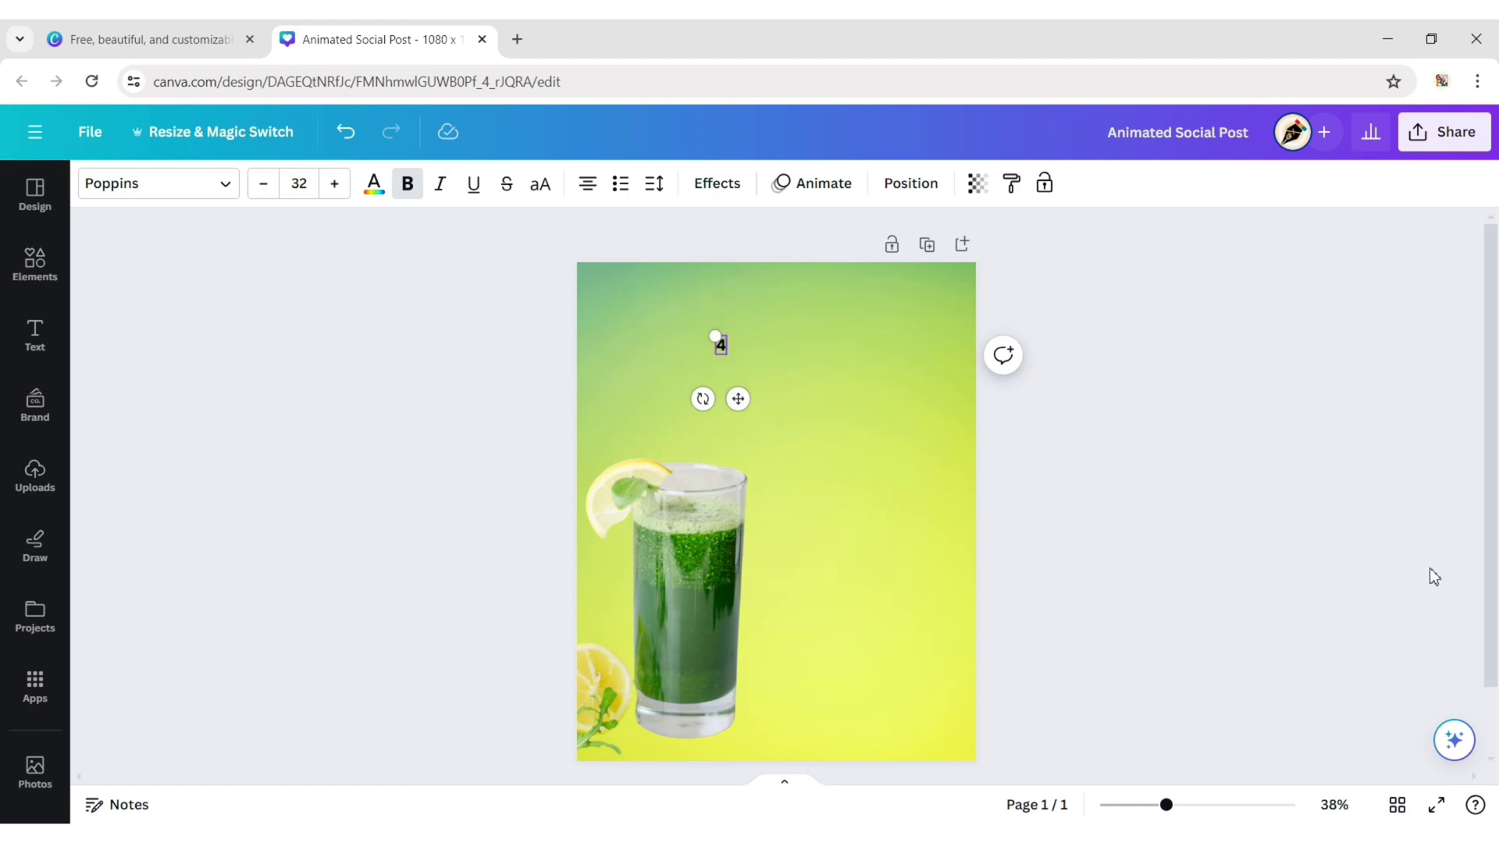
# Set the 4 in Sunborn at size 260 and move it to the top-left corner.
pyautogui.click(161, 187)
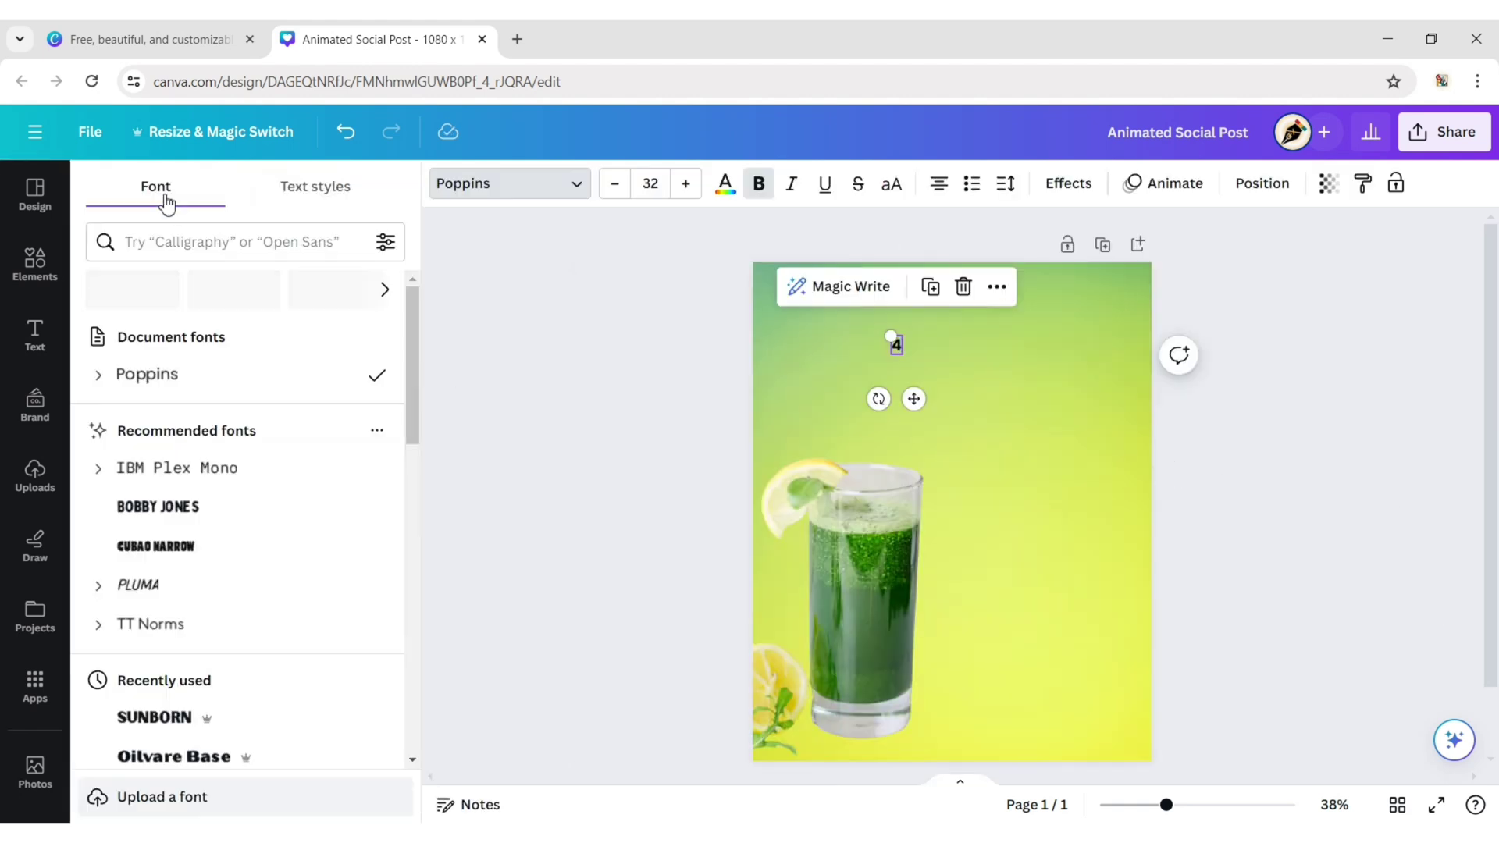
pyautogui.write('sun')
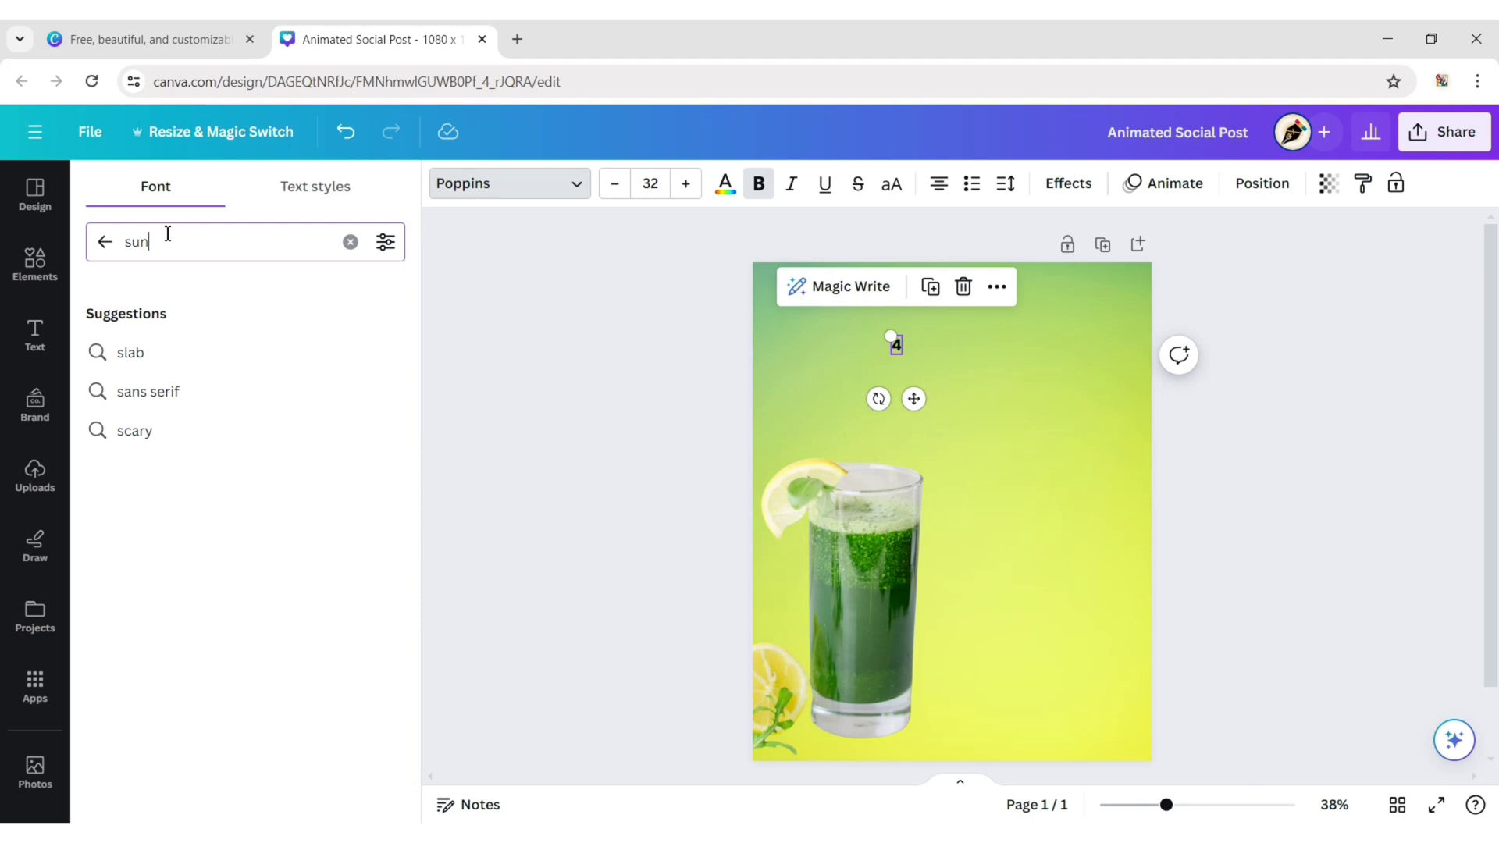
pyautogui.write('born')
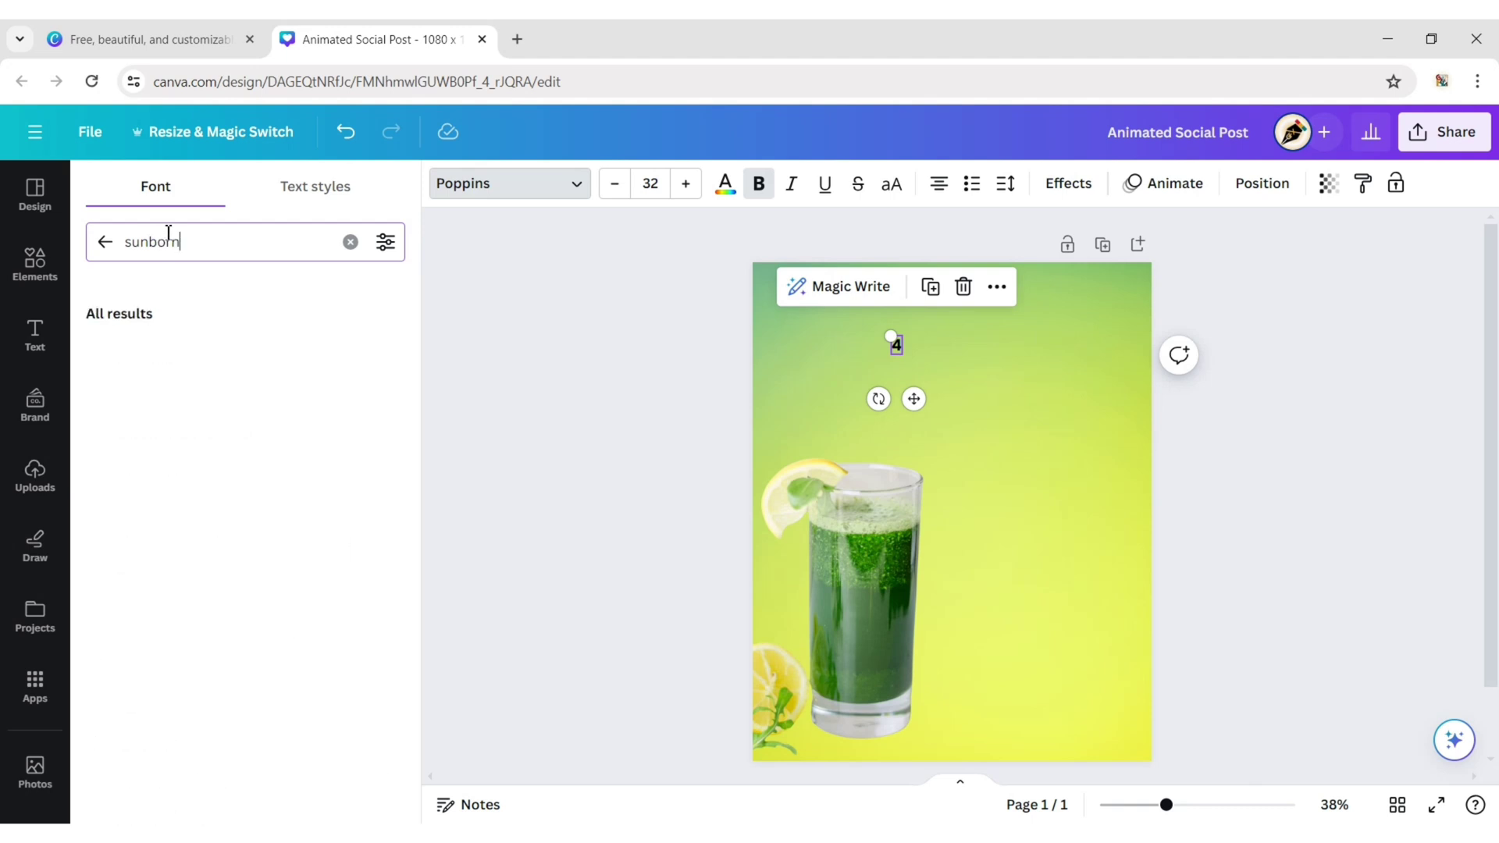
pyautogui.click(157, 349)
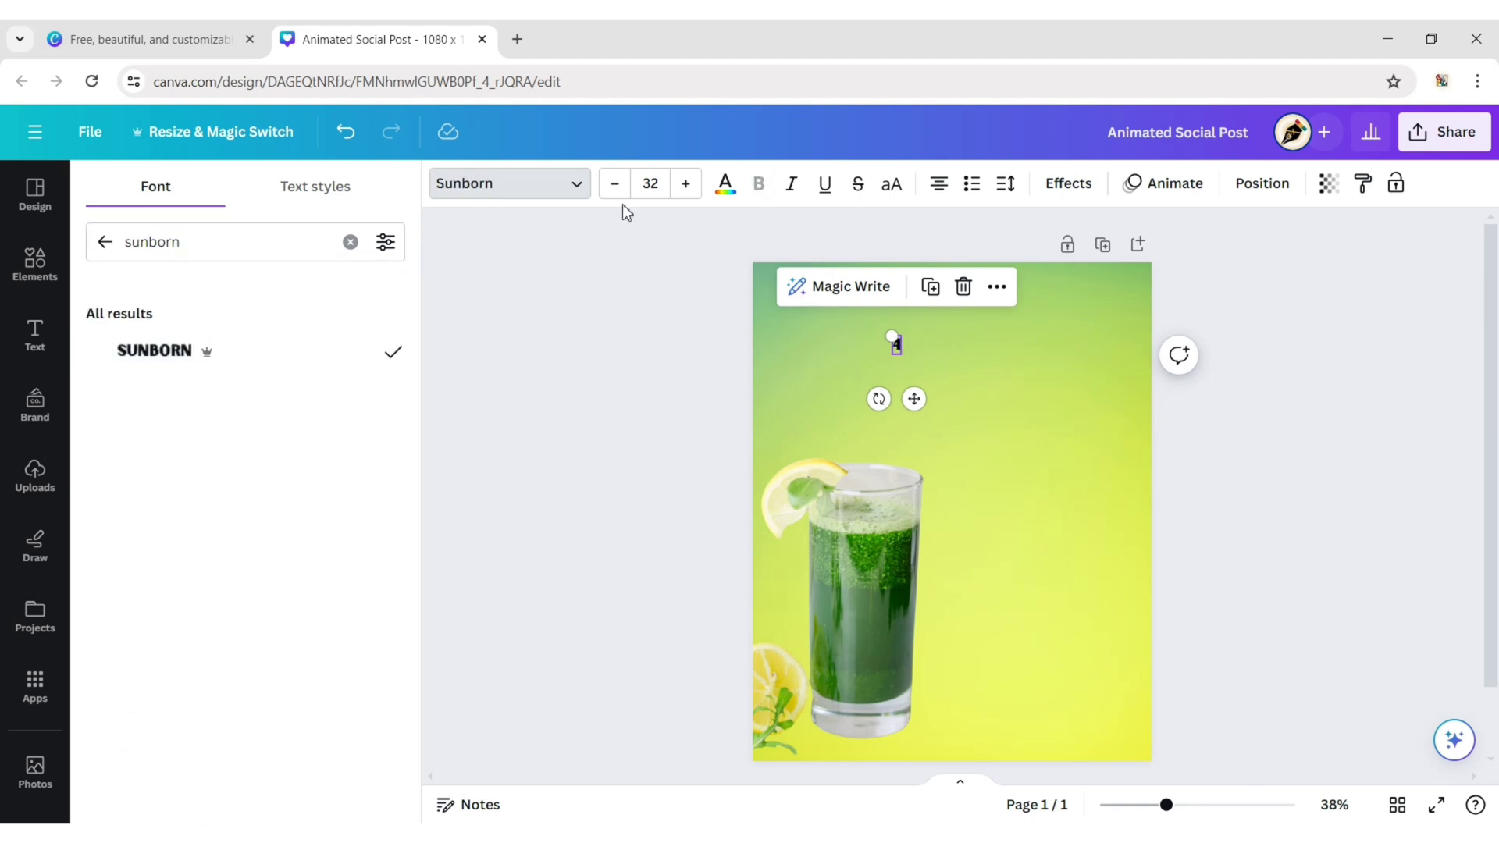
pyautogui.click(651, 178)
pyautogui.write('260')
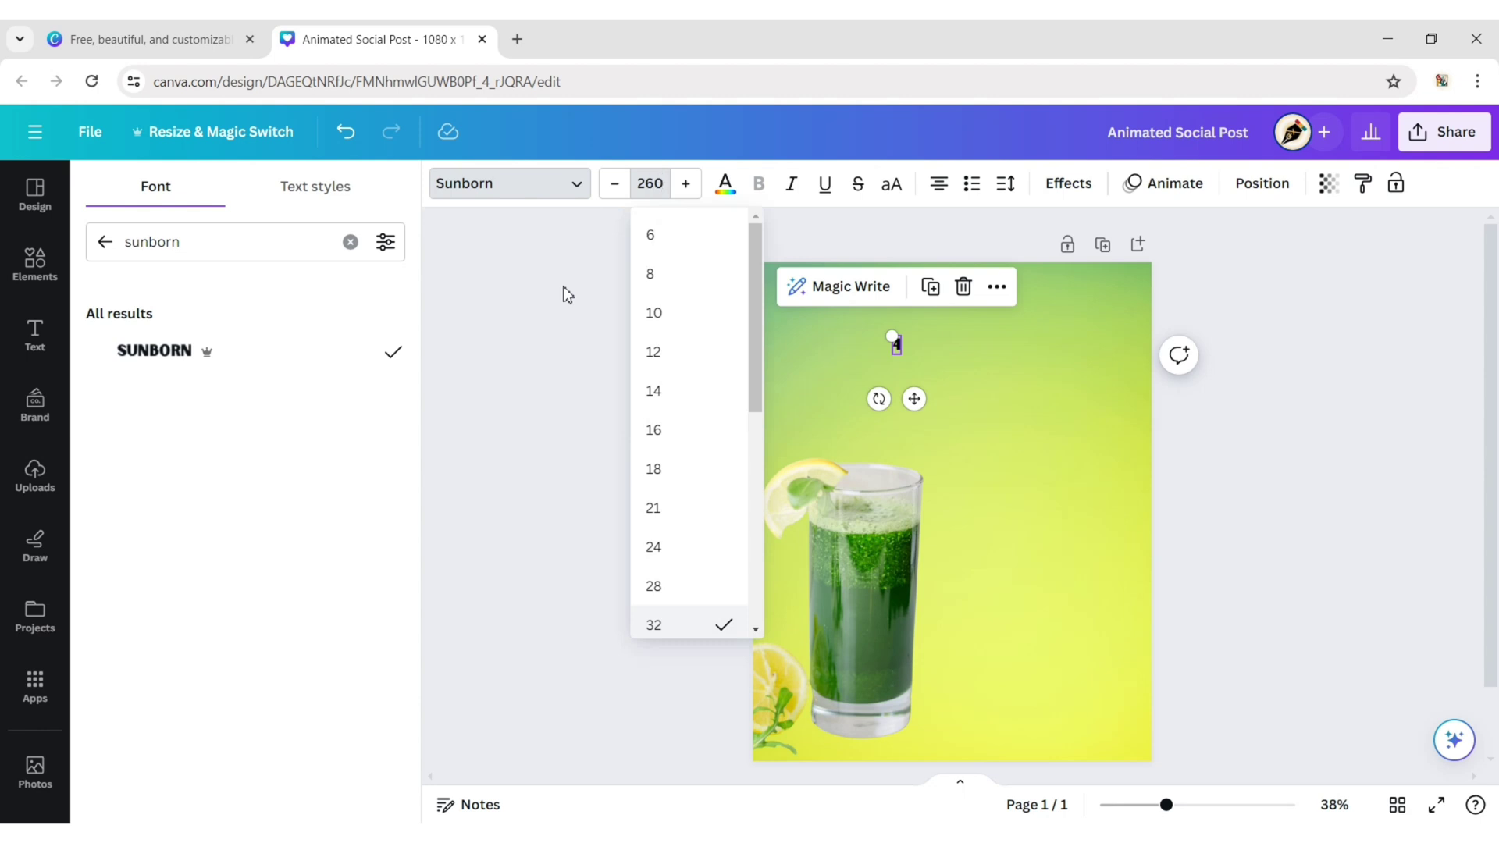
pyautogui.press('Return')
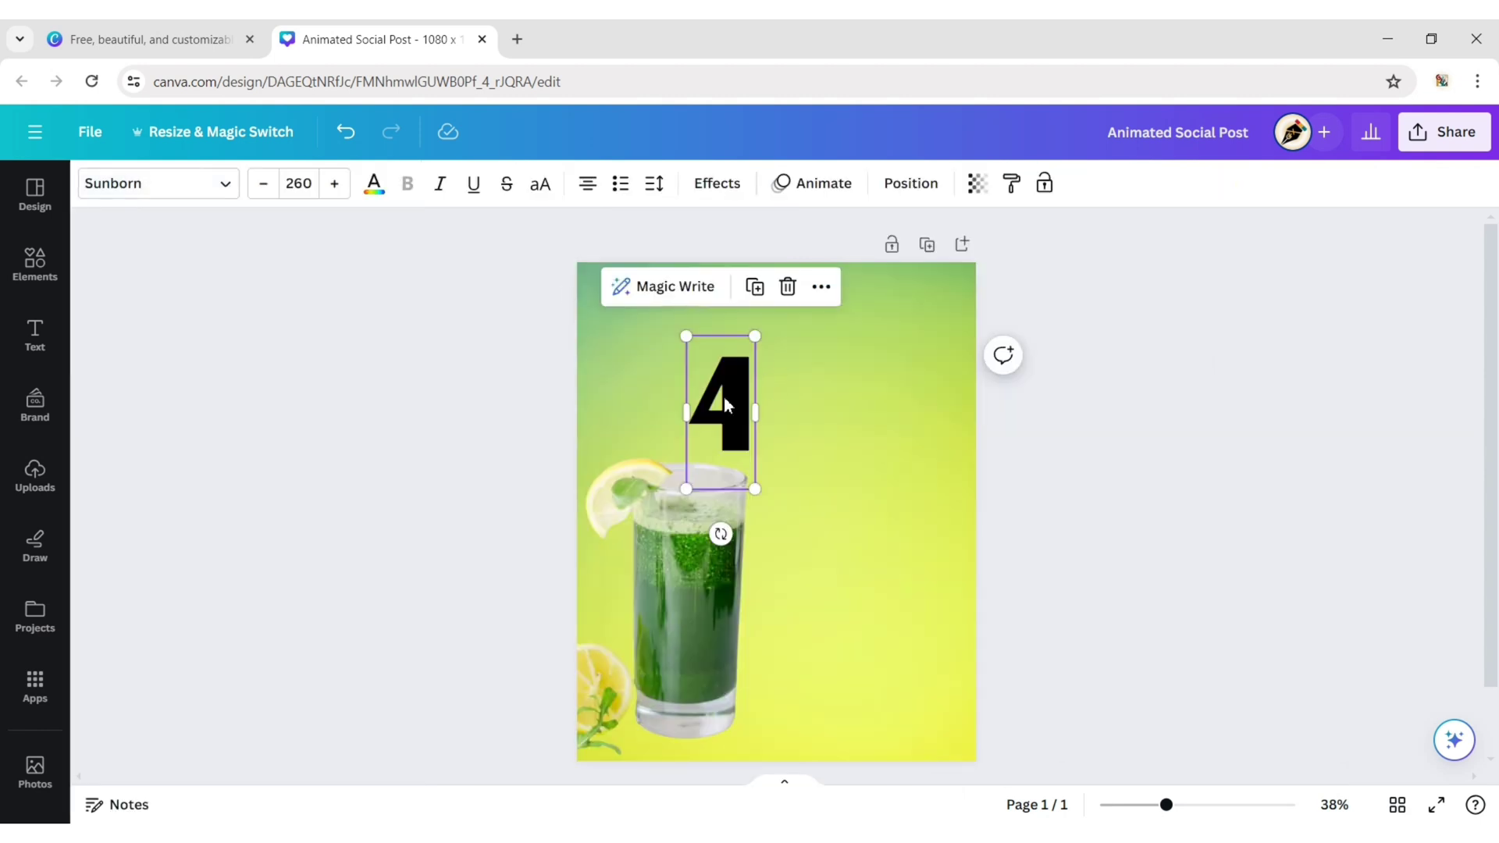
pyautogui.moveTo(725, 399); pyautogui.dragTo(642, 338)
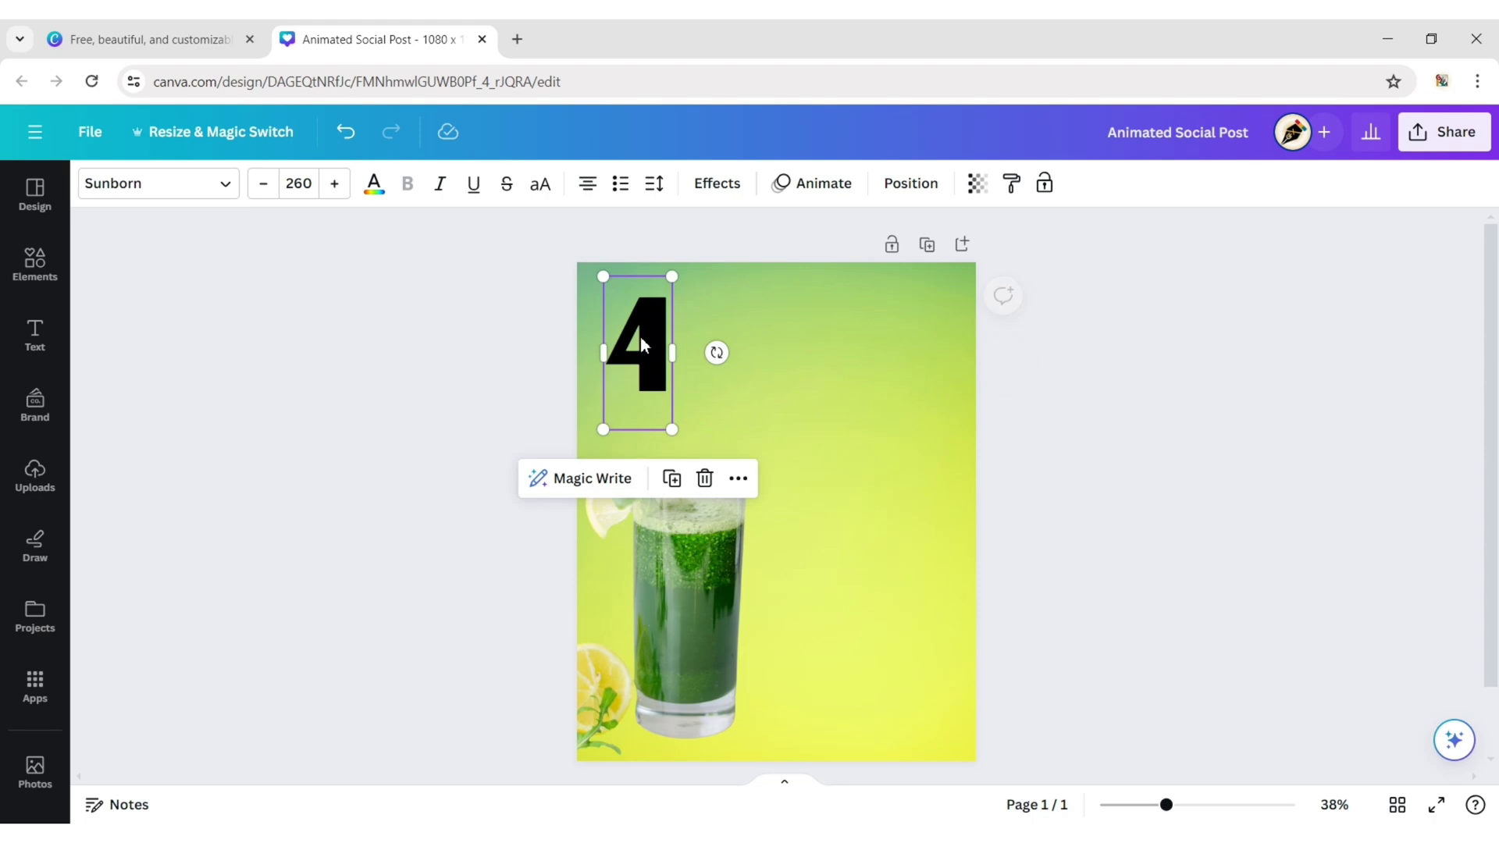
# Add a two-line heading 'Ingredients for' below the 4 and widen its text box.
pyautogui.click(34, 335)
pyautogui.click(234, 344)
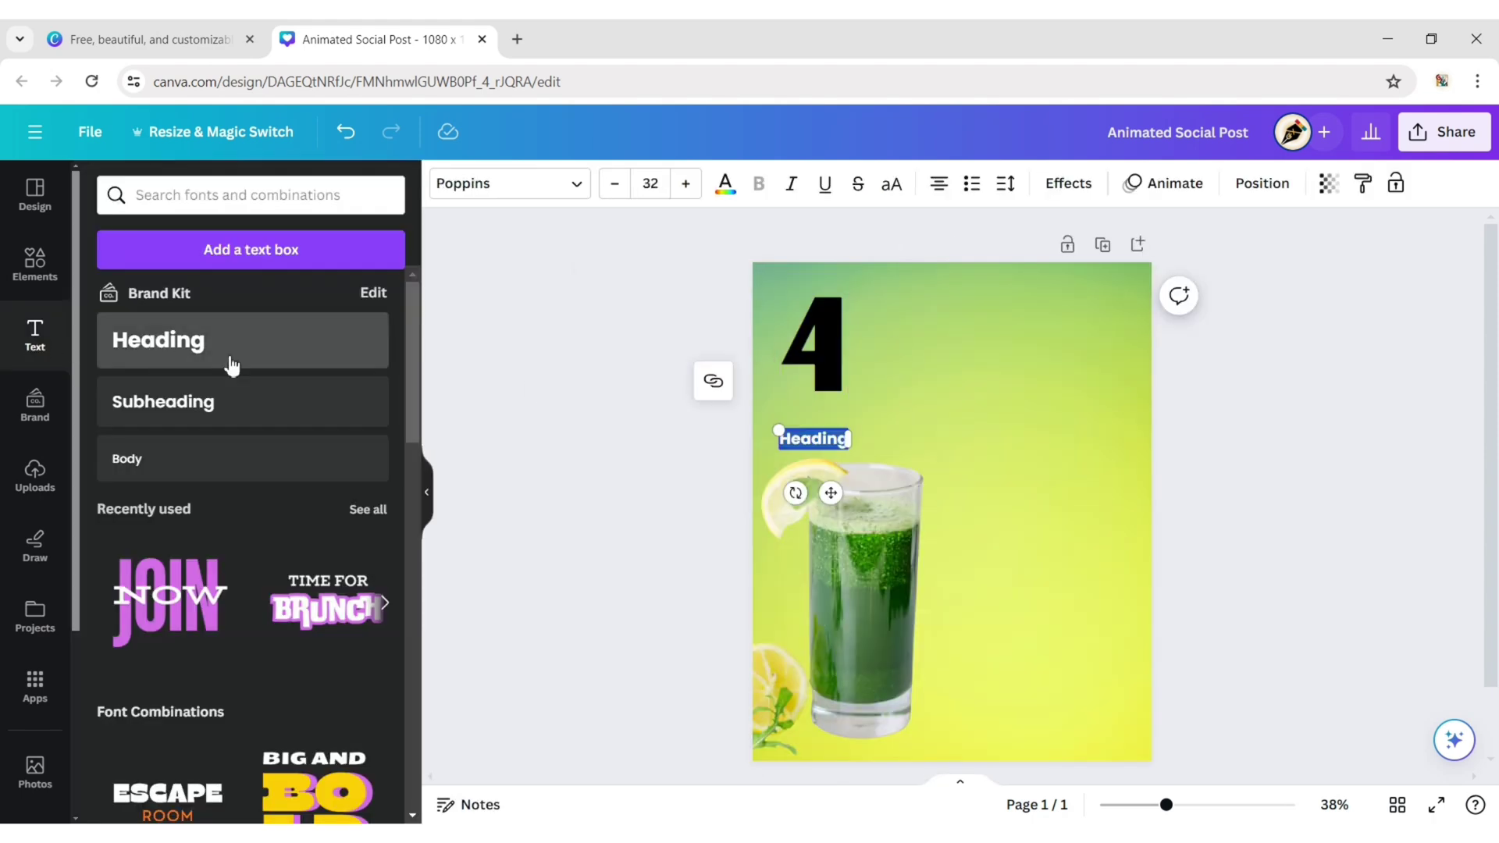
pyautogui.click(425, 491)
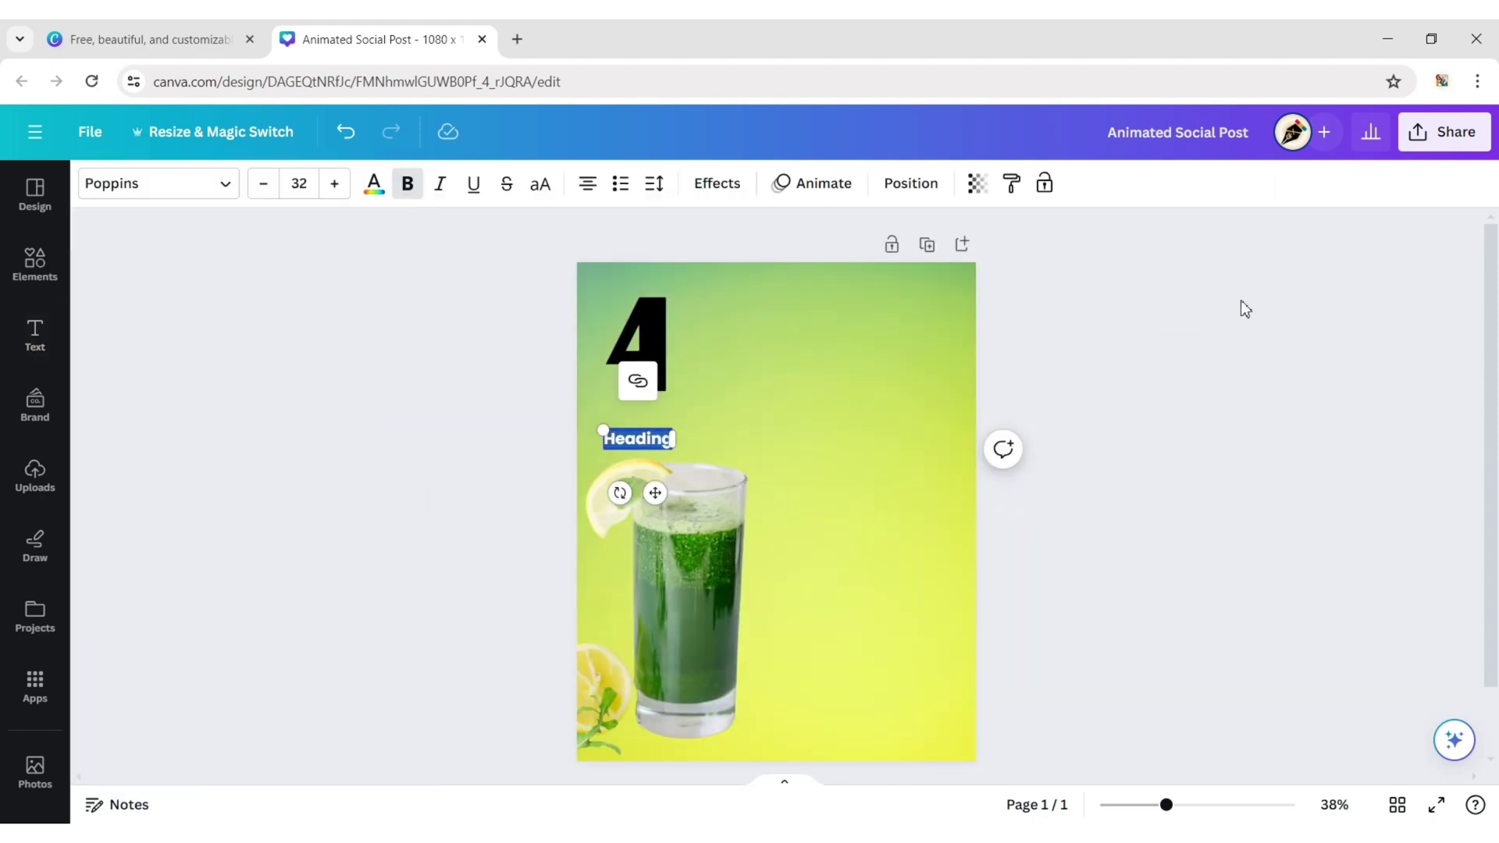
pyautogui.write('Ingredien')
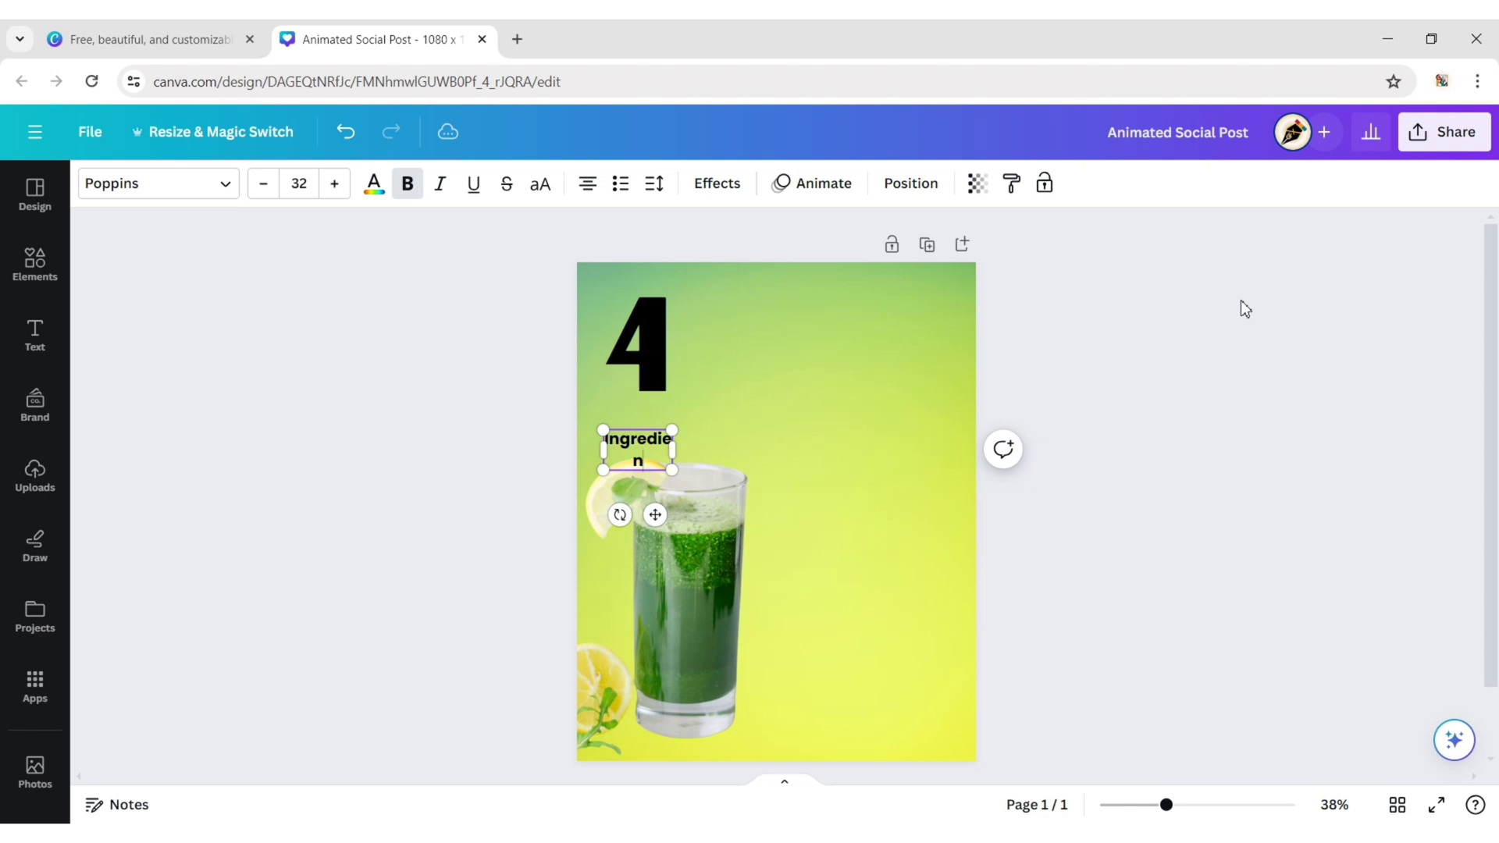
pyautogui.write('ts')
pyautogui.press('Return')
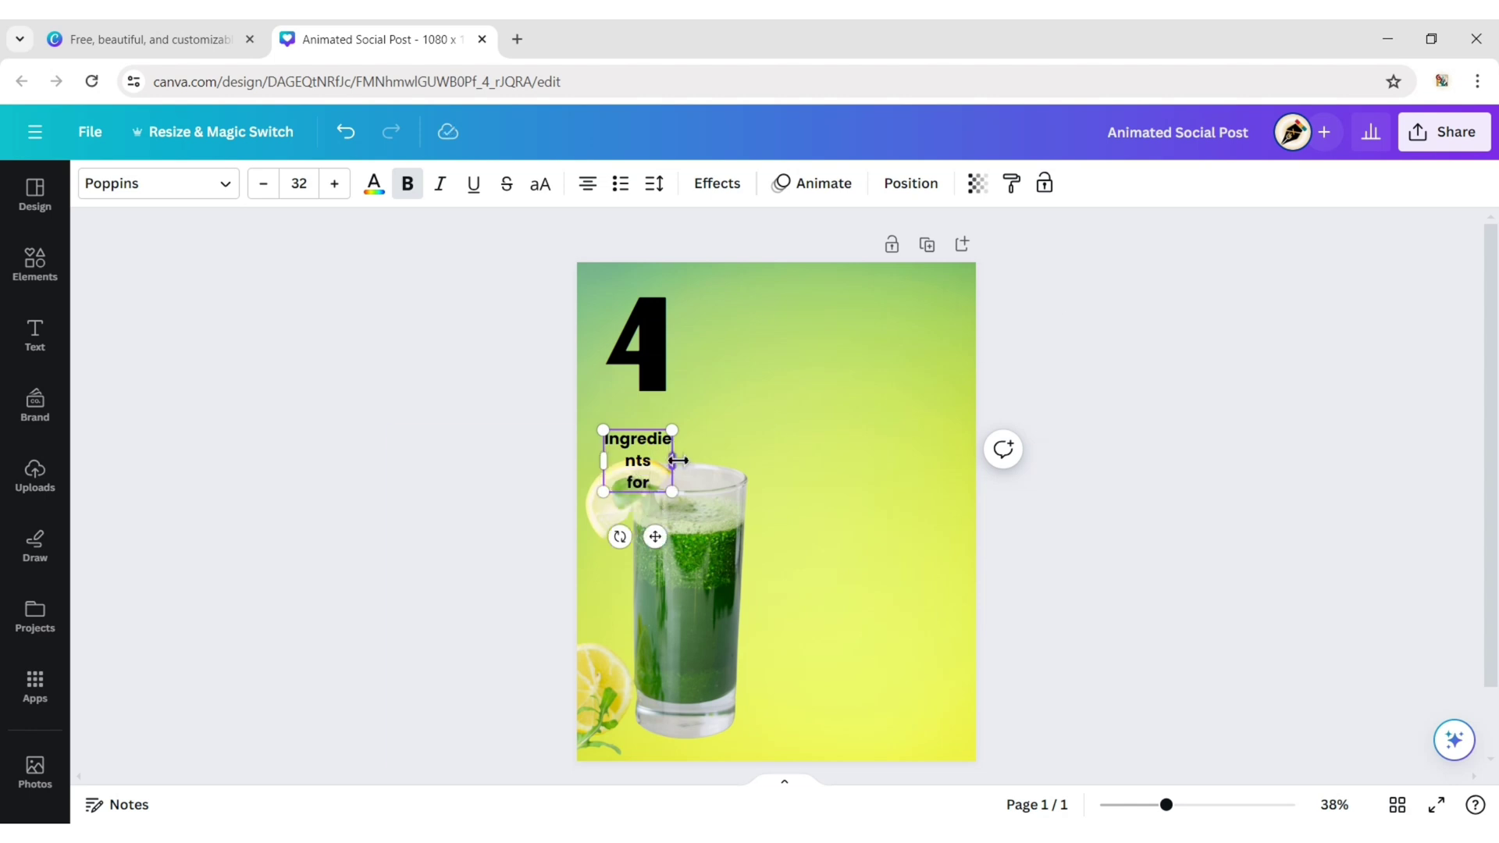
pyautogui.moveTo(677, 461); pyautogui.dragTo(798, 461)
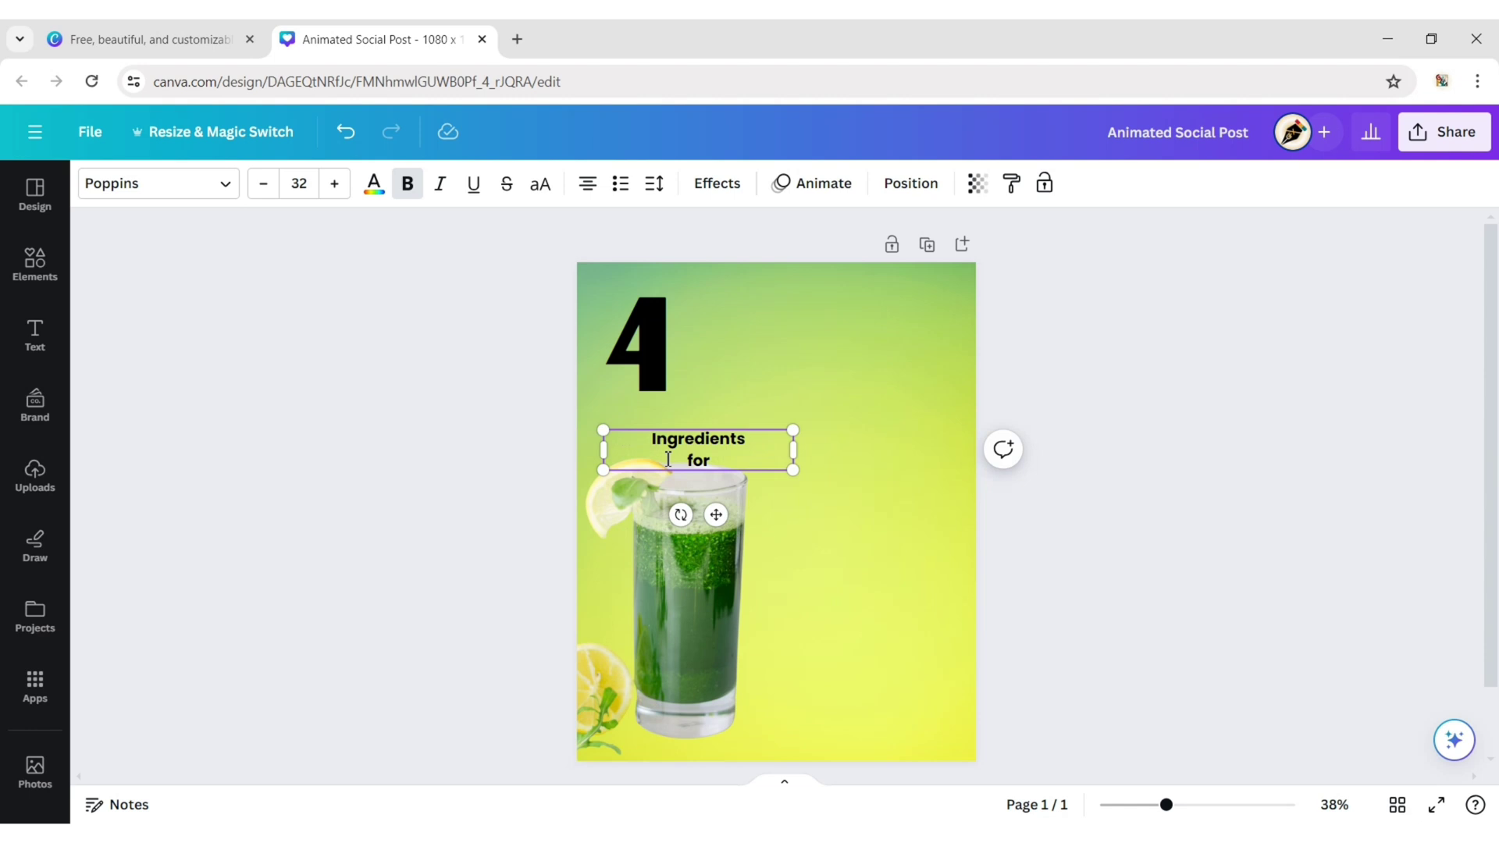
# Change the 'Ingredients for' text to Poppins ExtraLight.
pyautogui.click(223, 186)
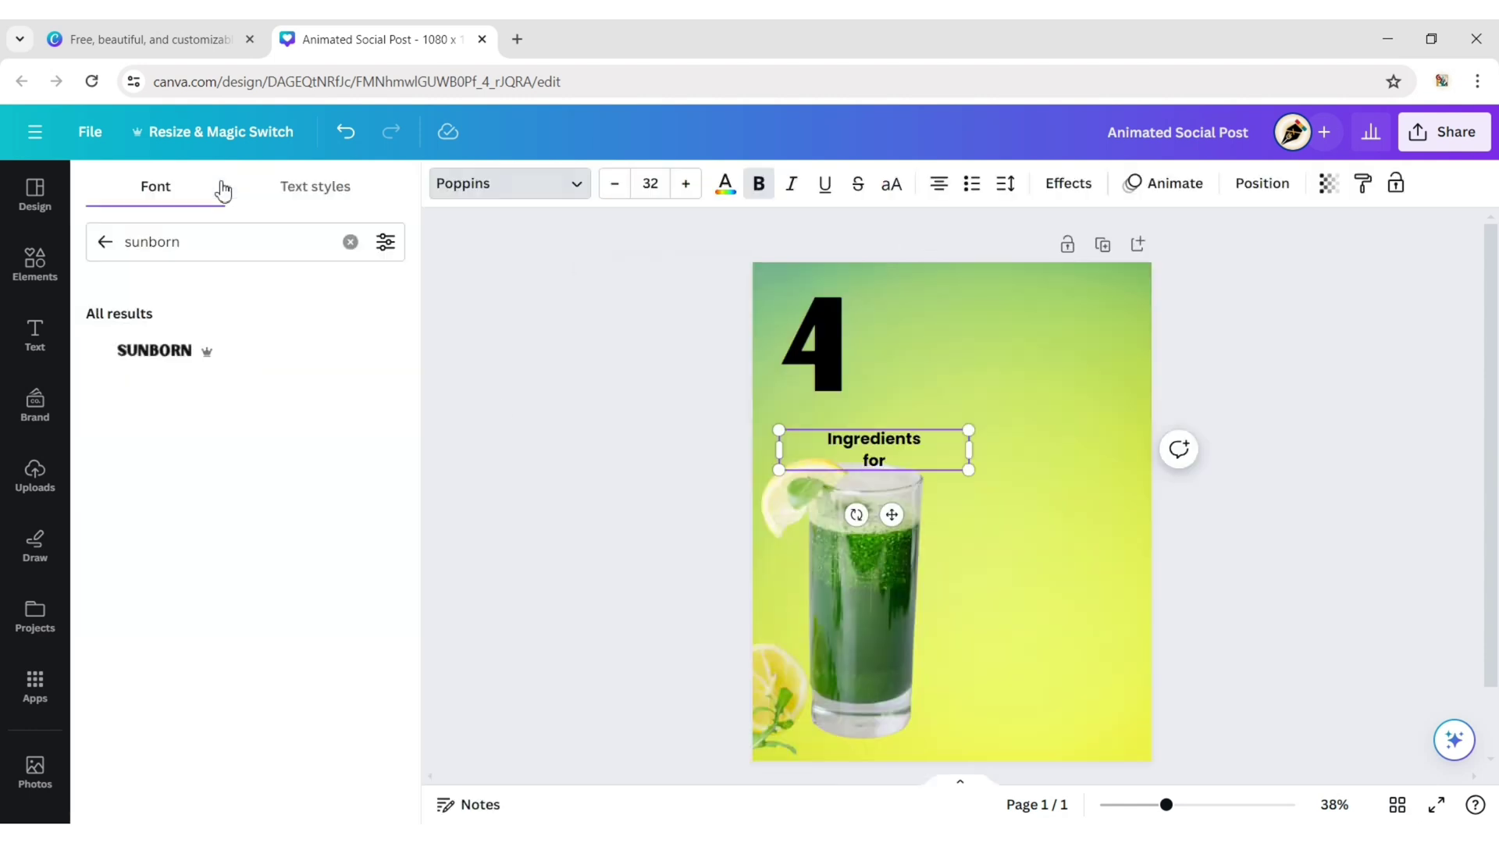
pyautogui.click(105, 242)
pyautogui.click(100, 380)
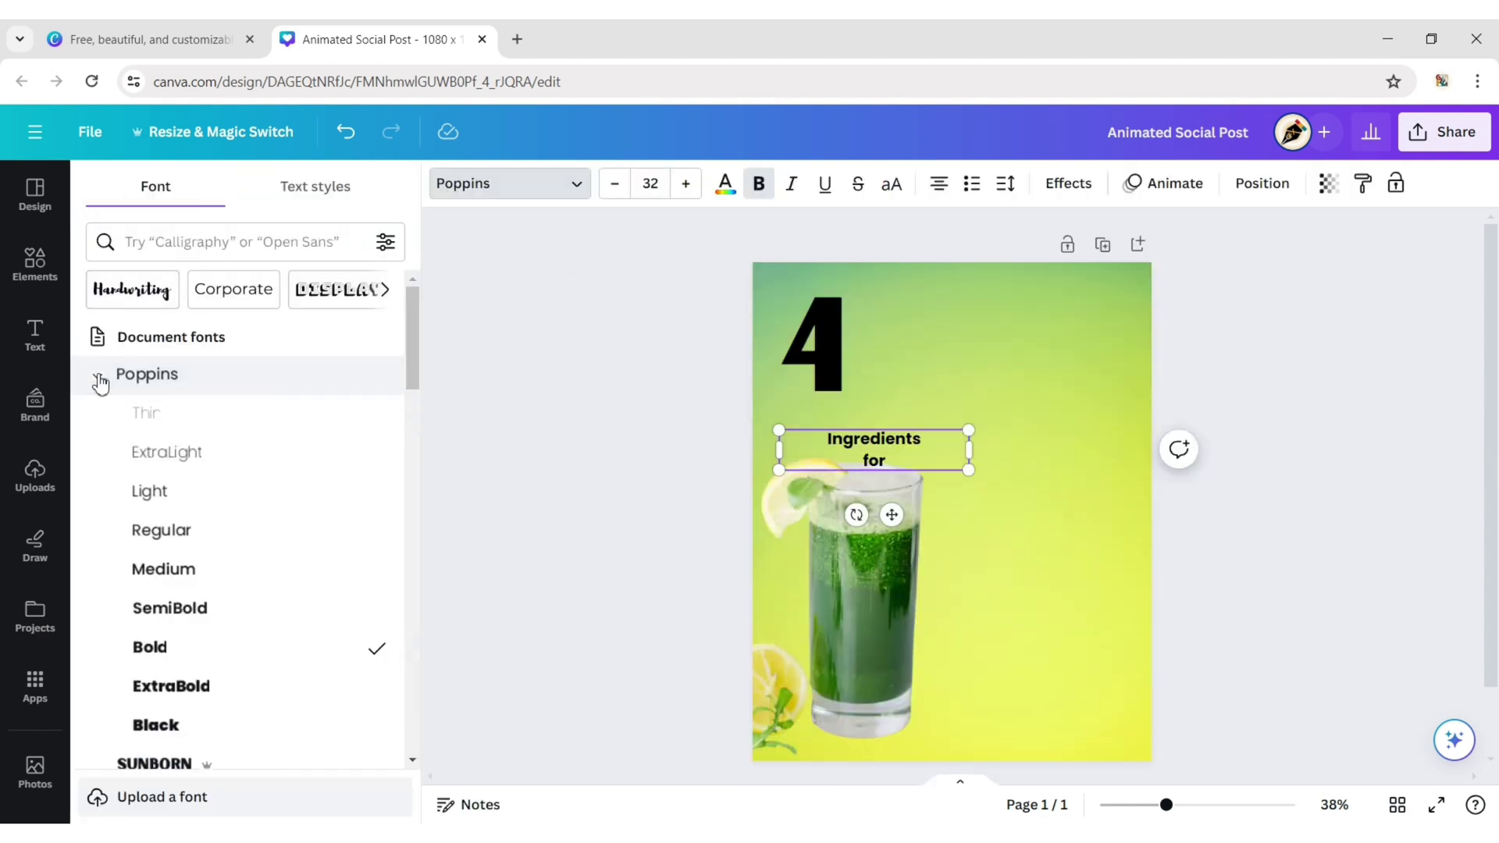
pyautogui.click(147, 453)
pyautogui.doubleClick(856, 447)
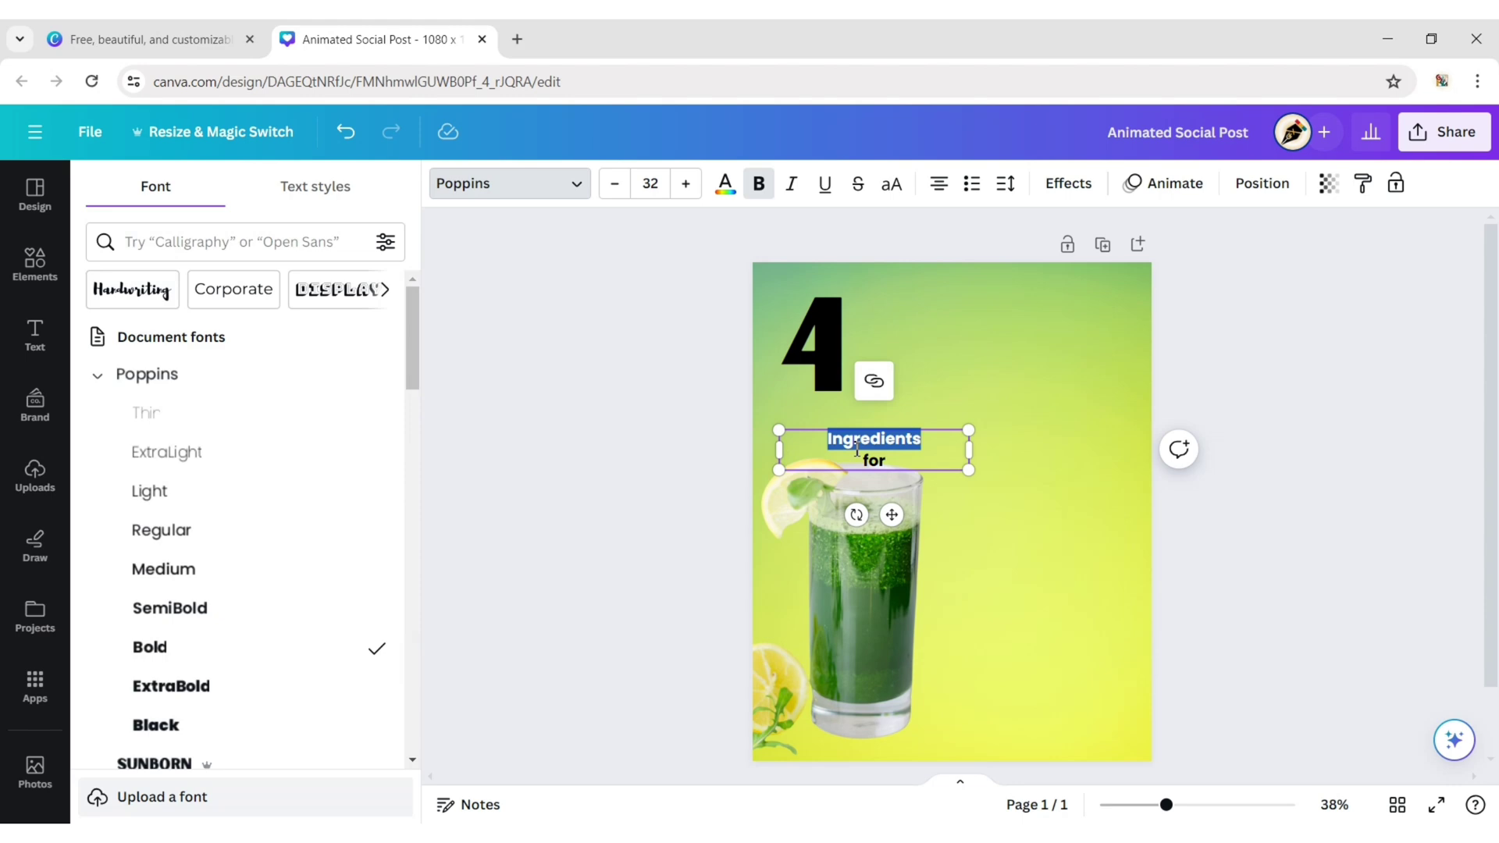
pyautogui.moveTo(857, 448); pyautogui.dragTo(887, 464)
pyautogui.click(227, 452)
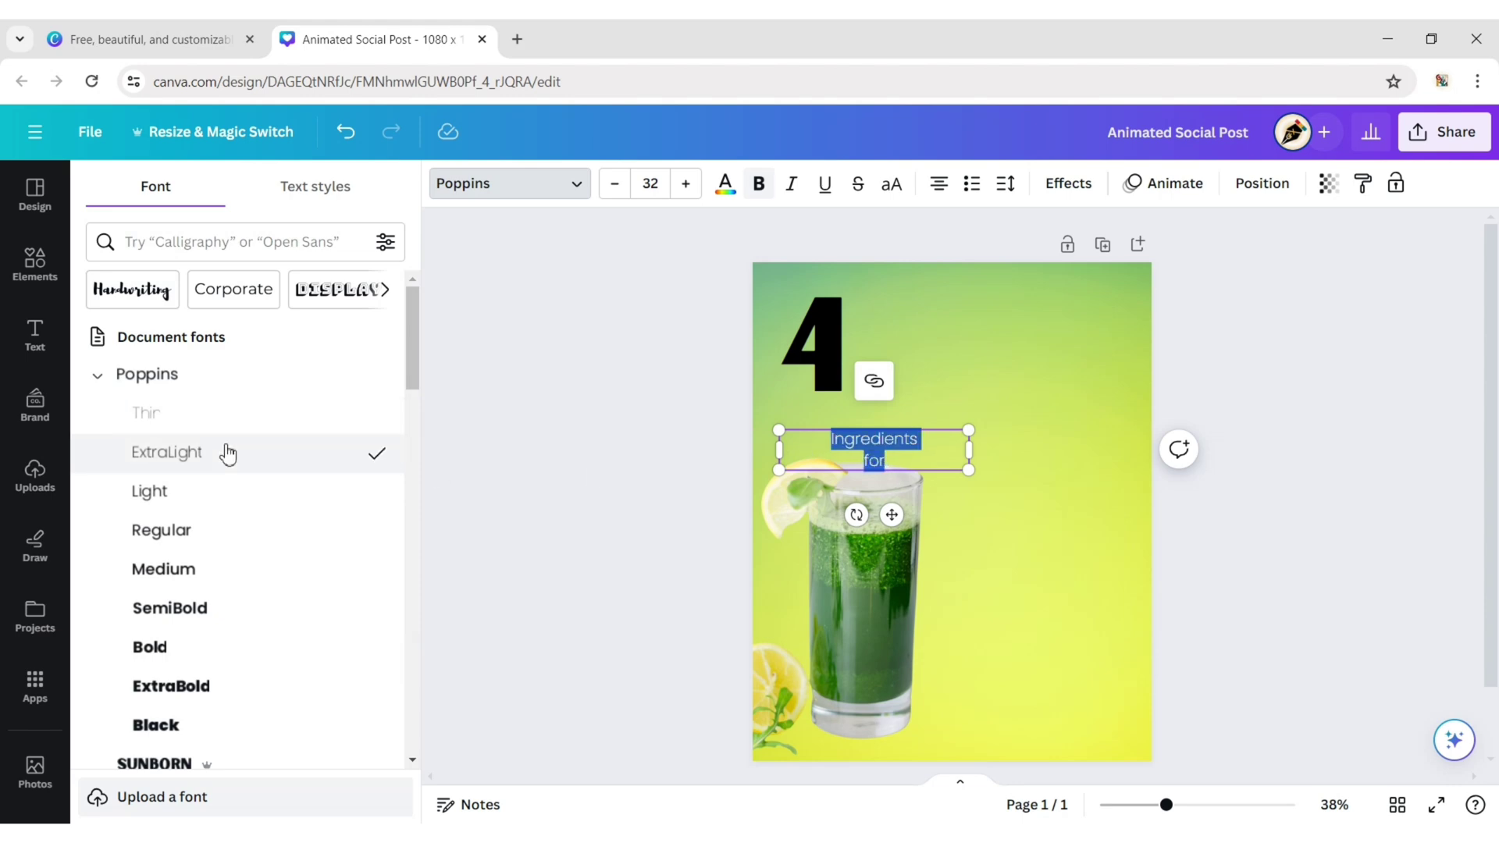
pyautogui.click(559, 412)
pyautogui.click(558, 410)
# Left-align the text at size 95, widen the box, and place it beside the 4.
pyautogui.click(698, 441)
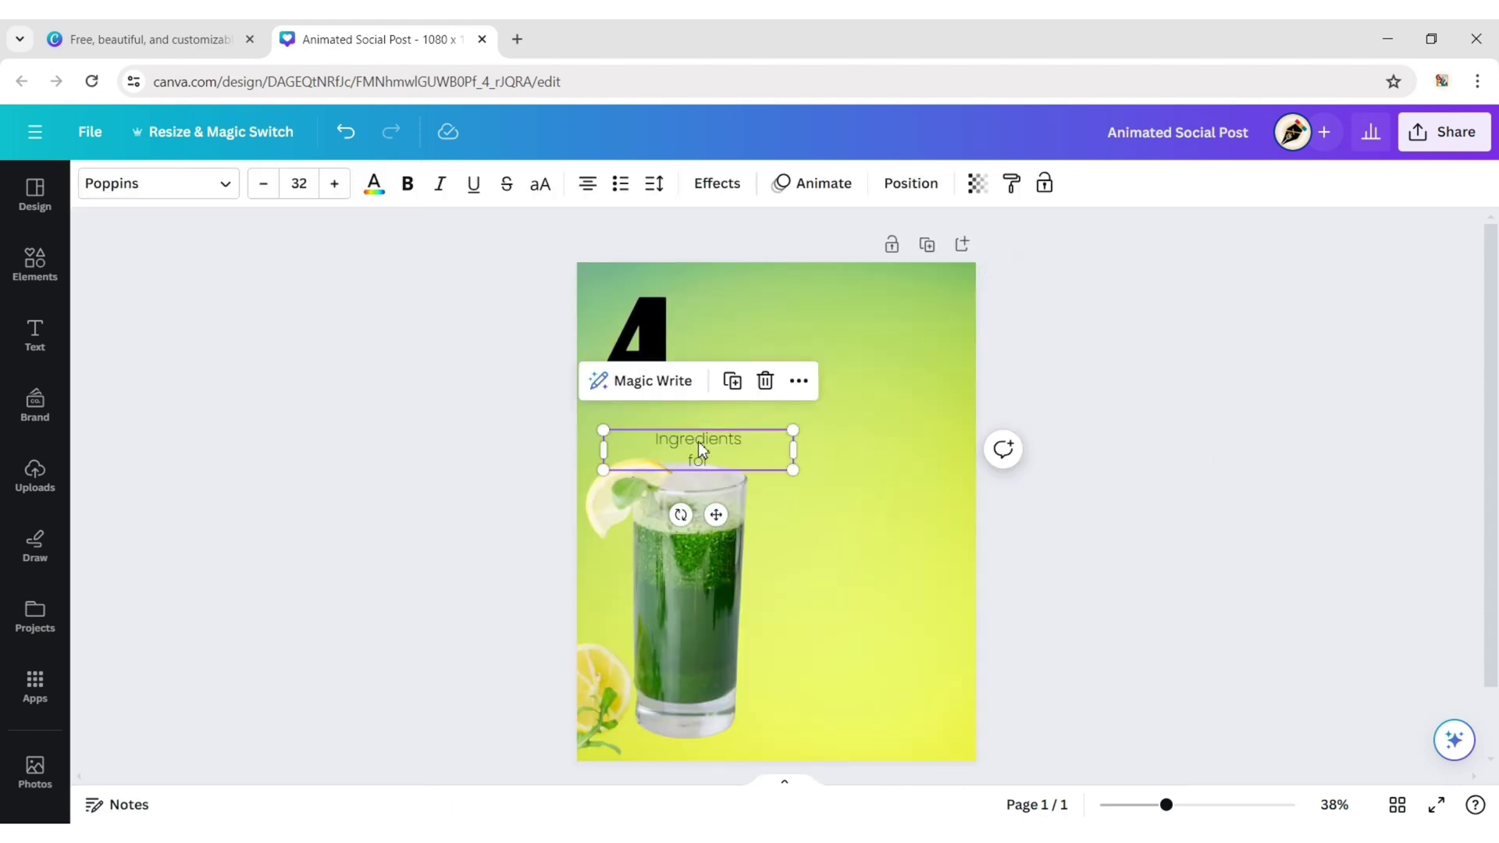
pyautogui.click(587, 185)
pyautogui.click(301, 184)
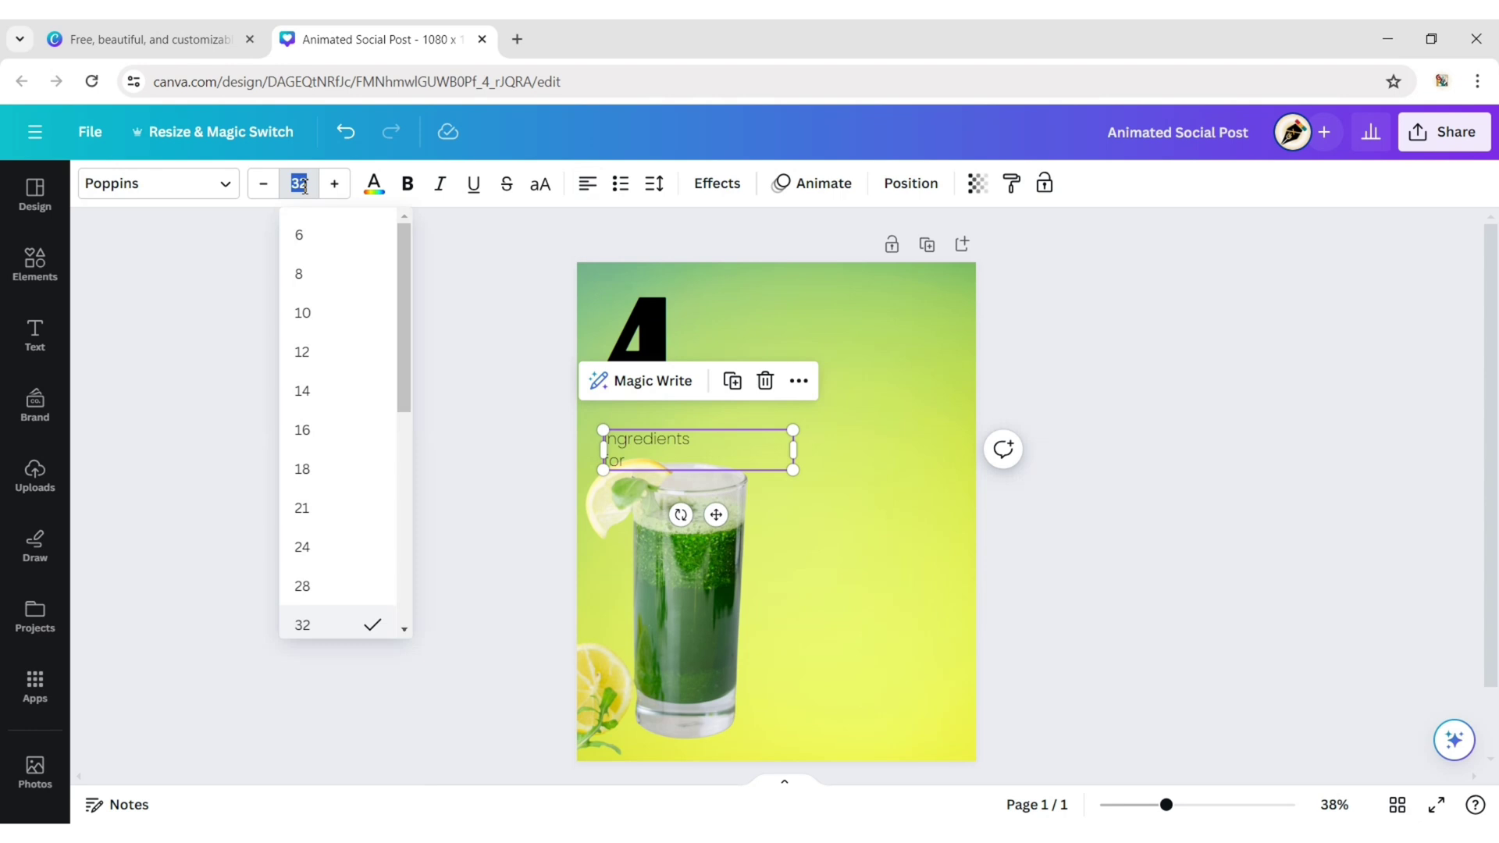
pyautogui.write('95')
pyautogui.press('Return')
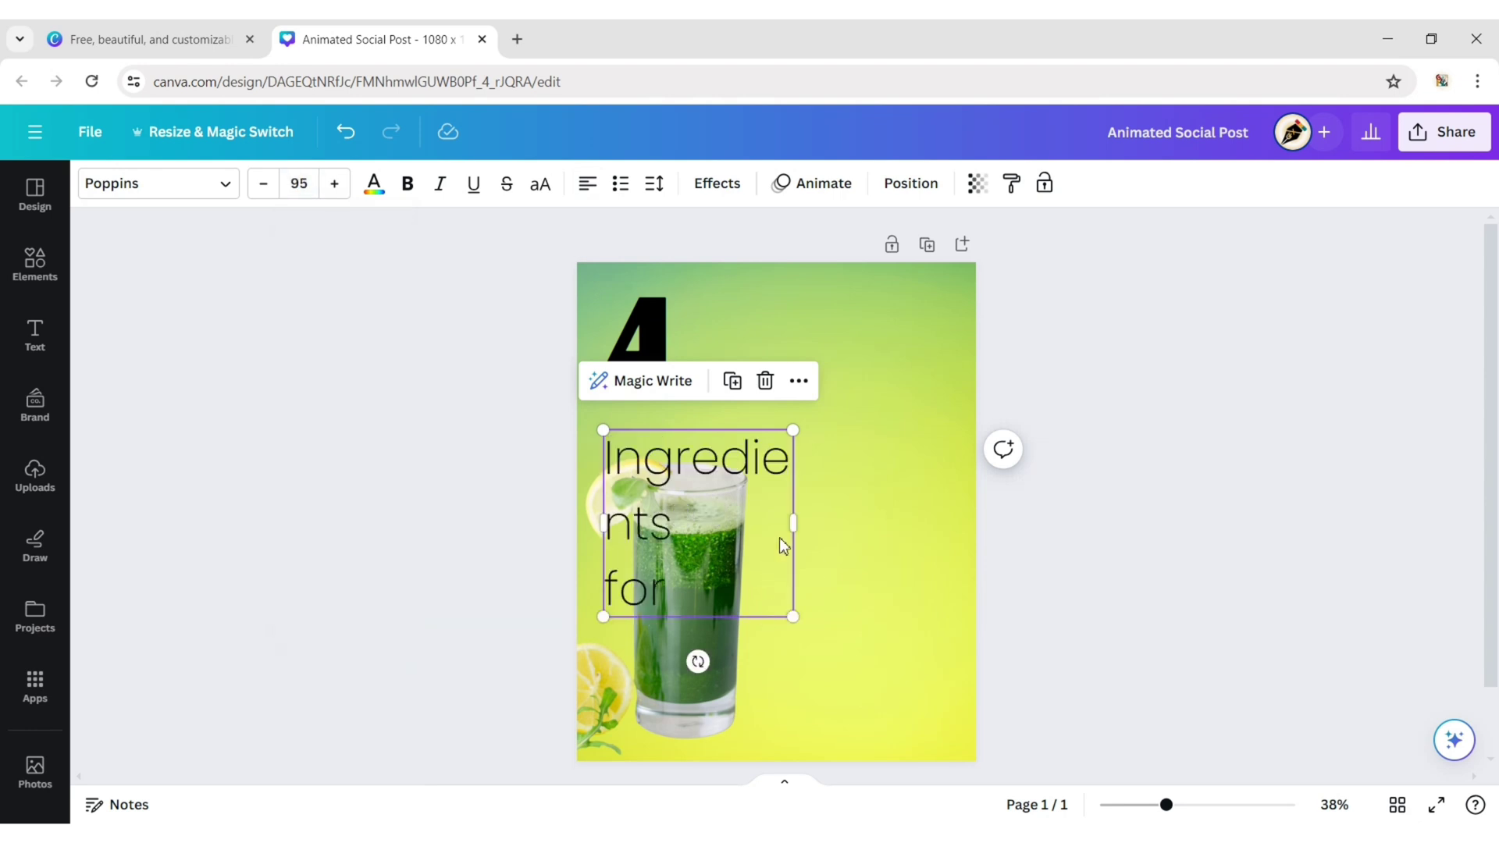
pyautogui.moveTo(799, 523); pyautogui.dragTo(868, 526)
pyautogui.moveTo(697, 490); pyautogui.dragTo(770, 341)
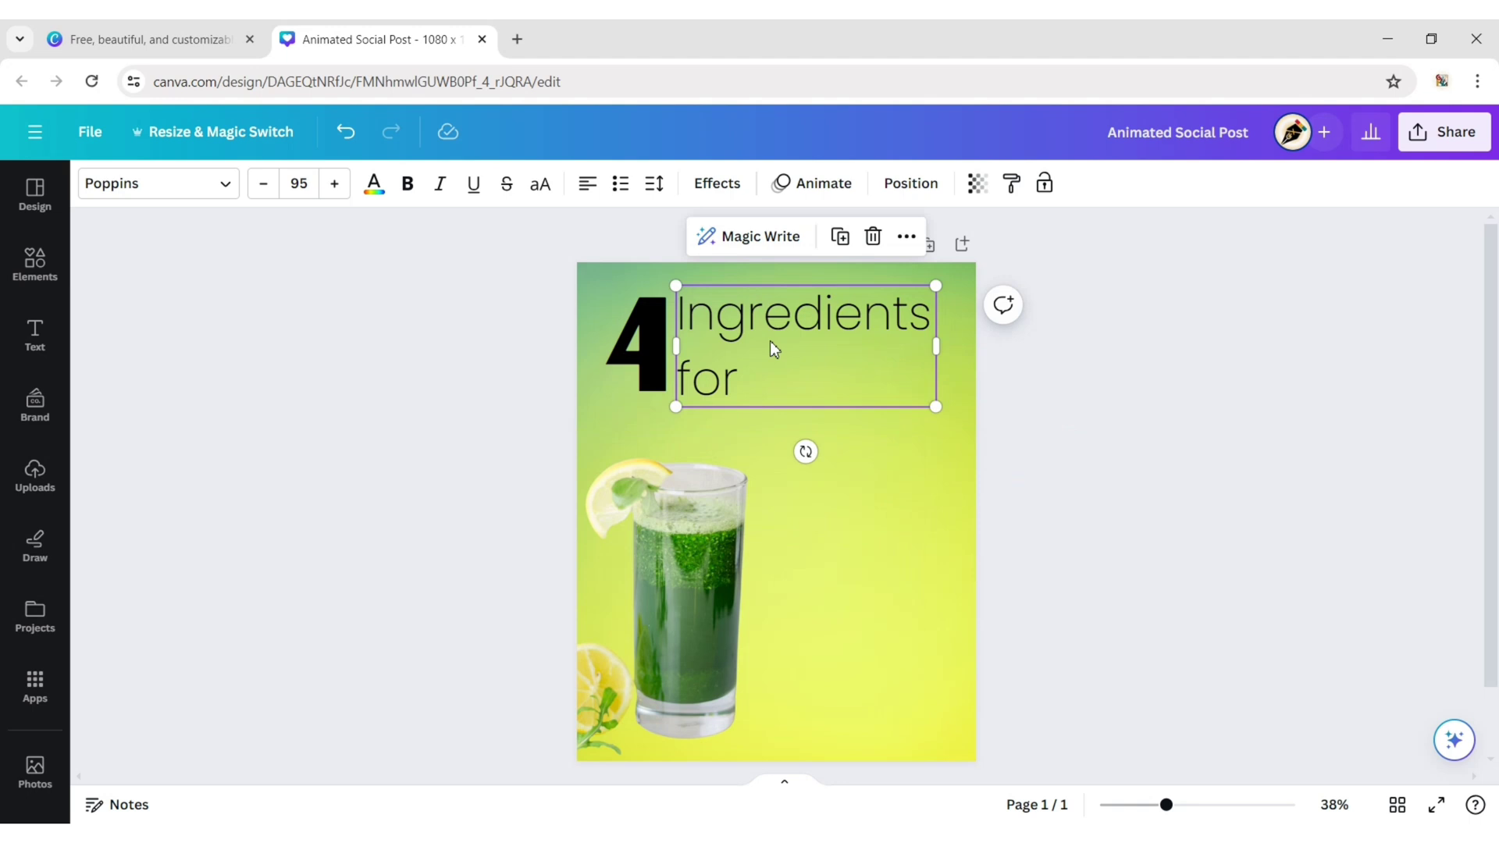
# Tighten the line spacing of 'Ingredients for' to about 1.27.
pyautogui.click(654, 183)
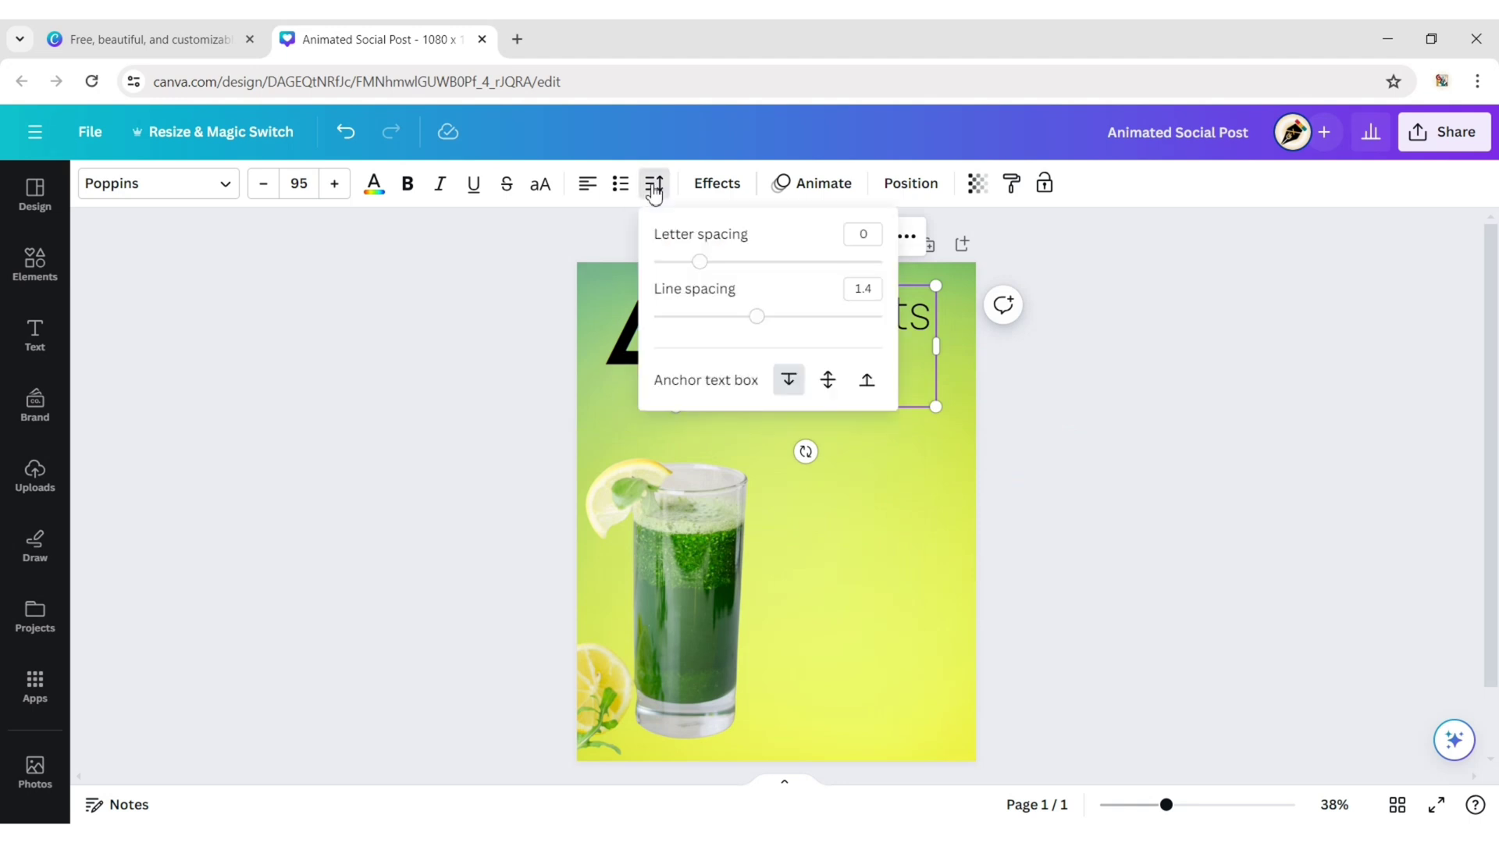
pyautogui.moveTo(756, 319); pyautogui.dragTo(892, 535)
pyautogui.click(896, 388)
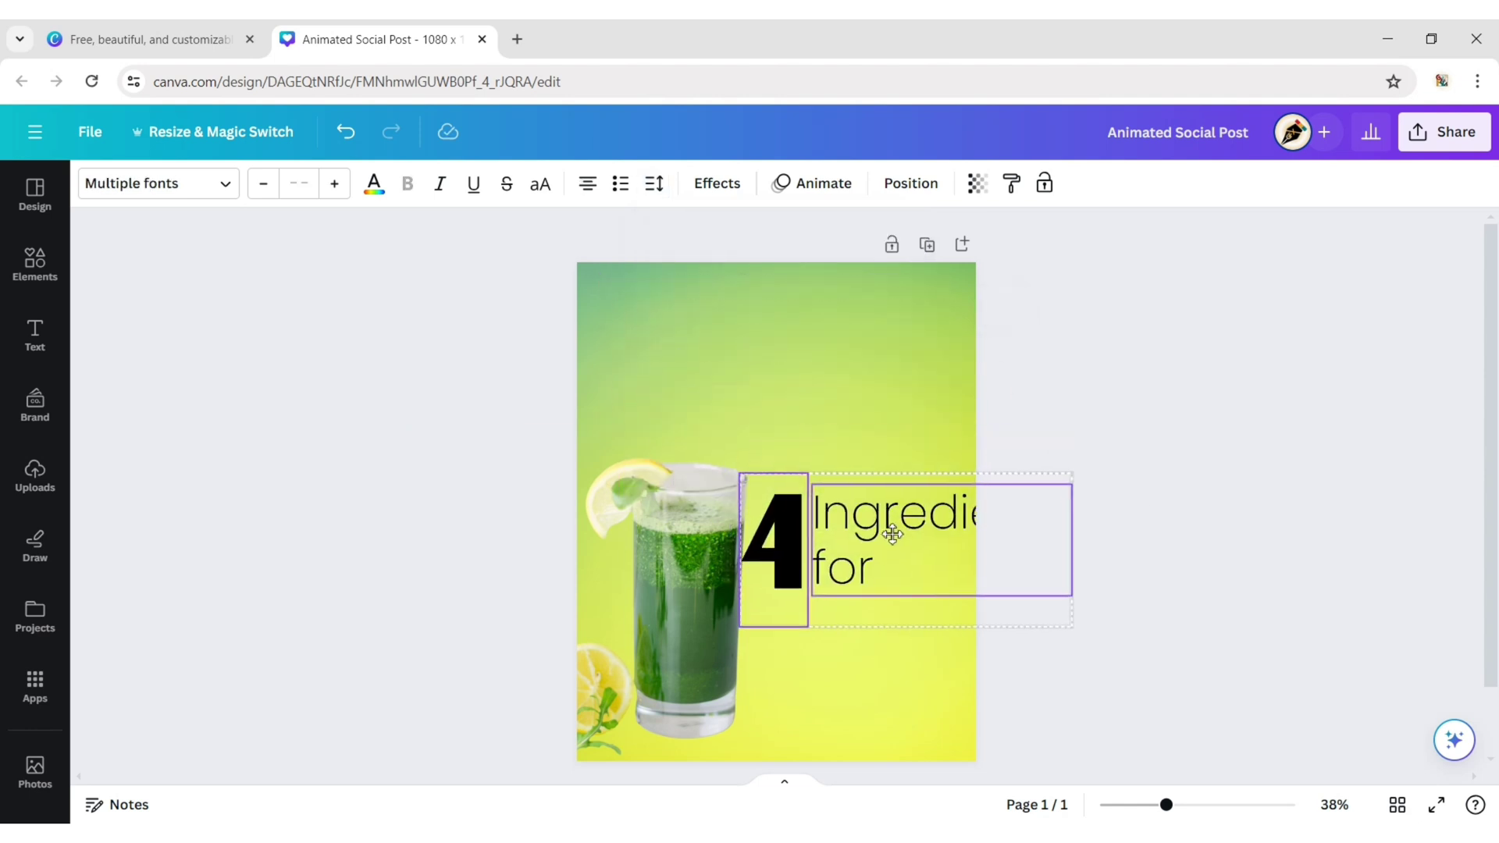
pyautogui.click(892, 534)
pyautogui.click(654, 182)
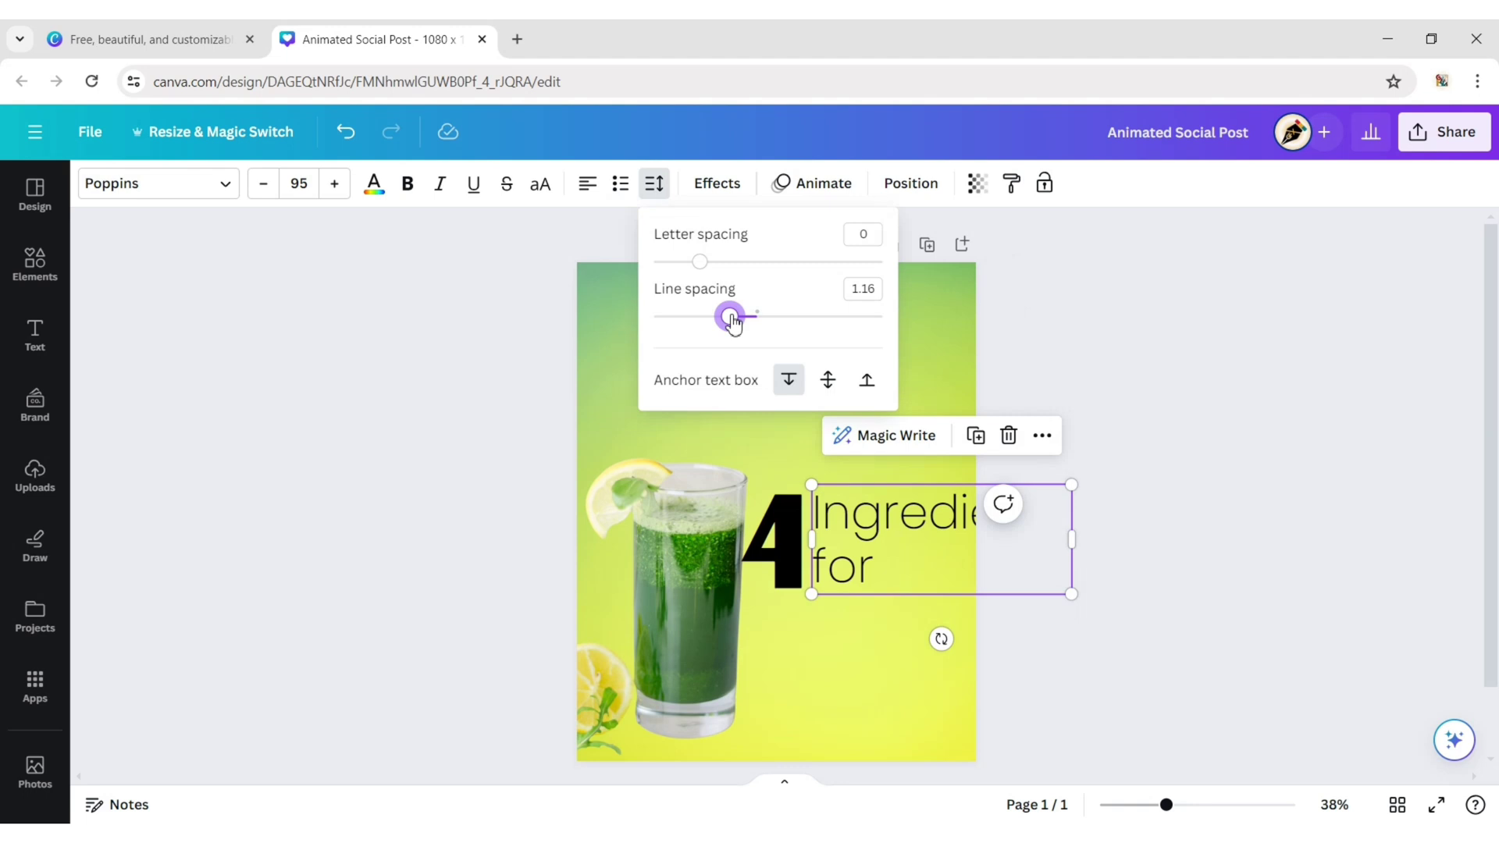
pyautogui.moveTo(732, 322); pyautogui.dragTo(743, 354)
pyautogui.click(1294, 535)
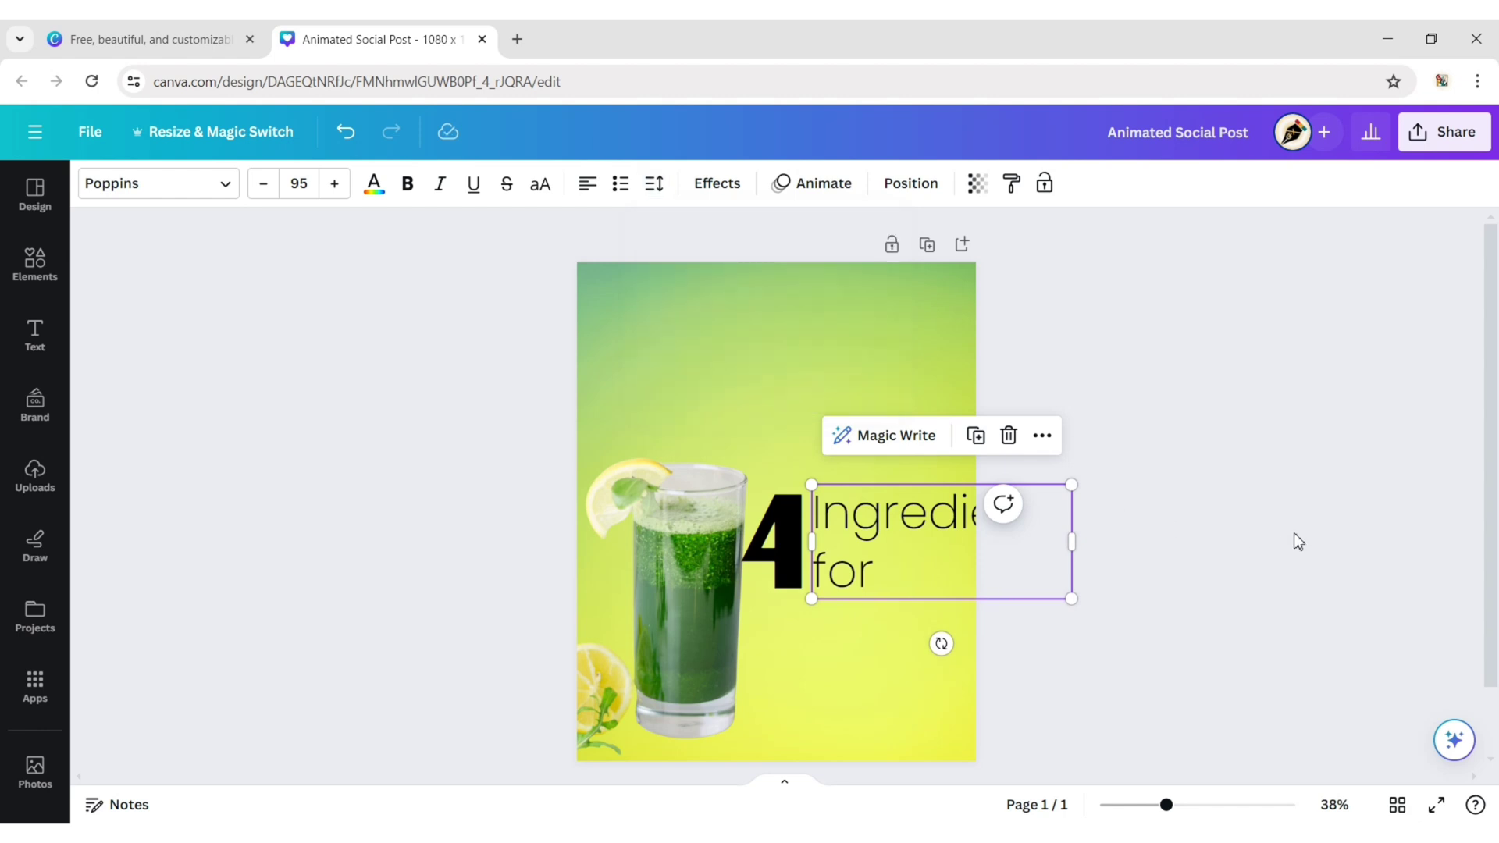
pyautogui.click(1294, 535)
# Move the 4 and 'Ingredients for' together to the page top, then duplicate the text box.
pyautogui.click(858, 542)
pyautogui.keyDown('shift'); pyautogui.click(773, 547); pyautogui.keyUp('shift')
pyautogui.moveTo(890, 541); pyautogui.dragTo(777, 342)
pyautogui.click(821, 293)
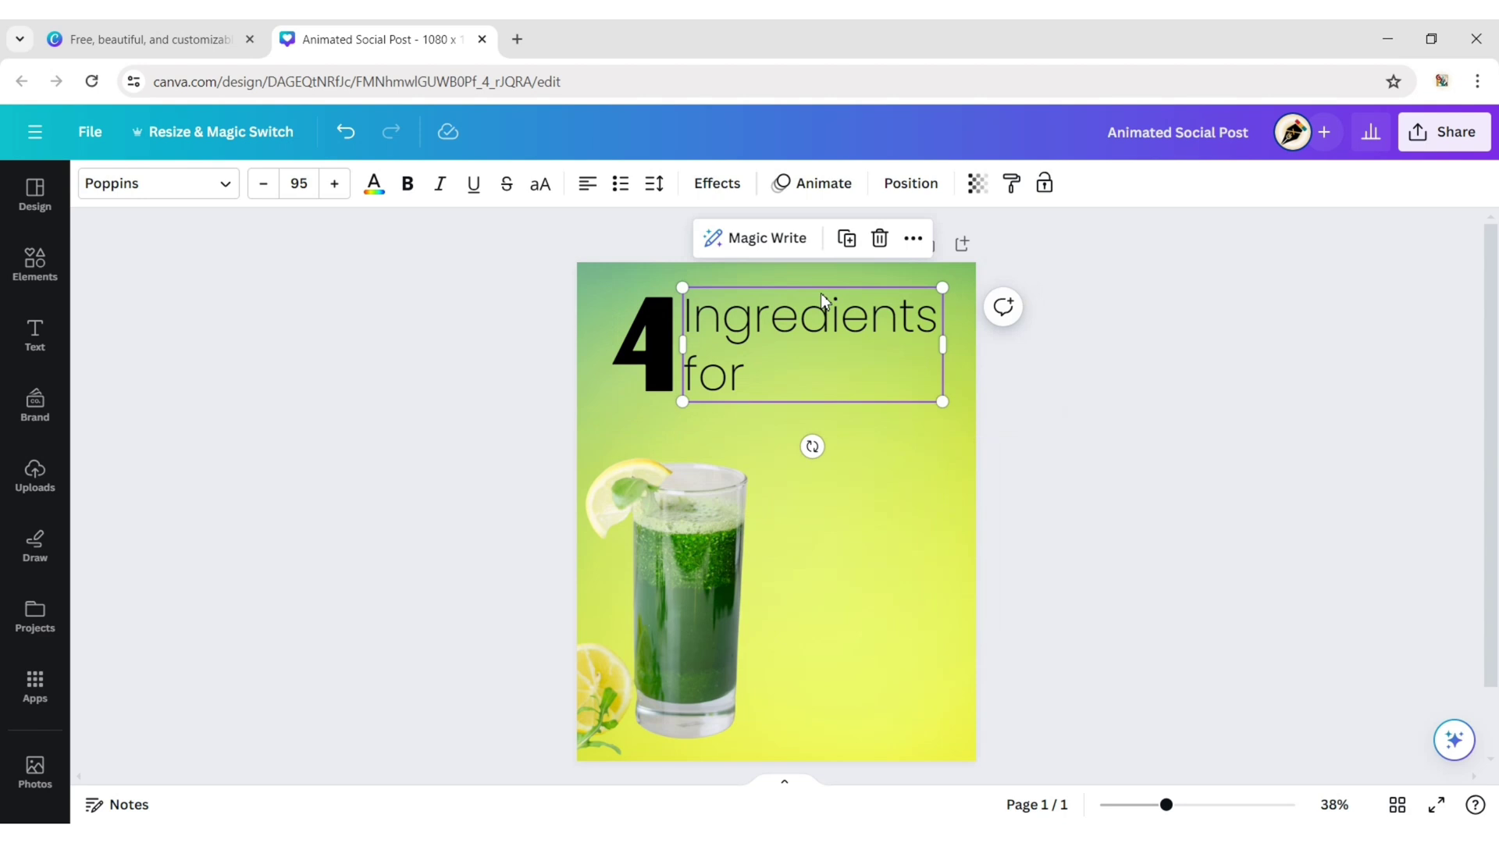
pyautogui.click(846, 237)
# Replace the copy's text with 'Juice' in Sunborn and place it beside 'for'.
pyautogui.doubleClick(860, 467)
pyautogui.press('BackSpace')
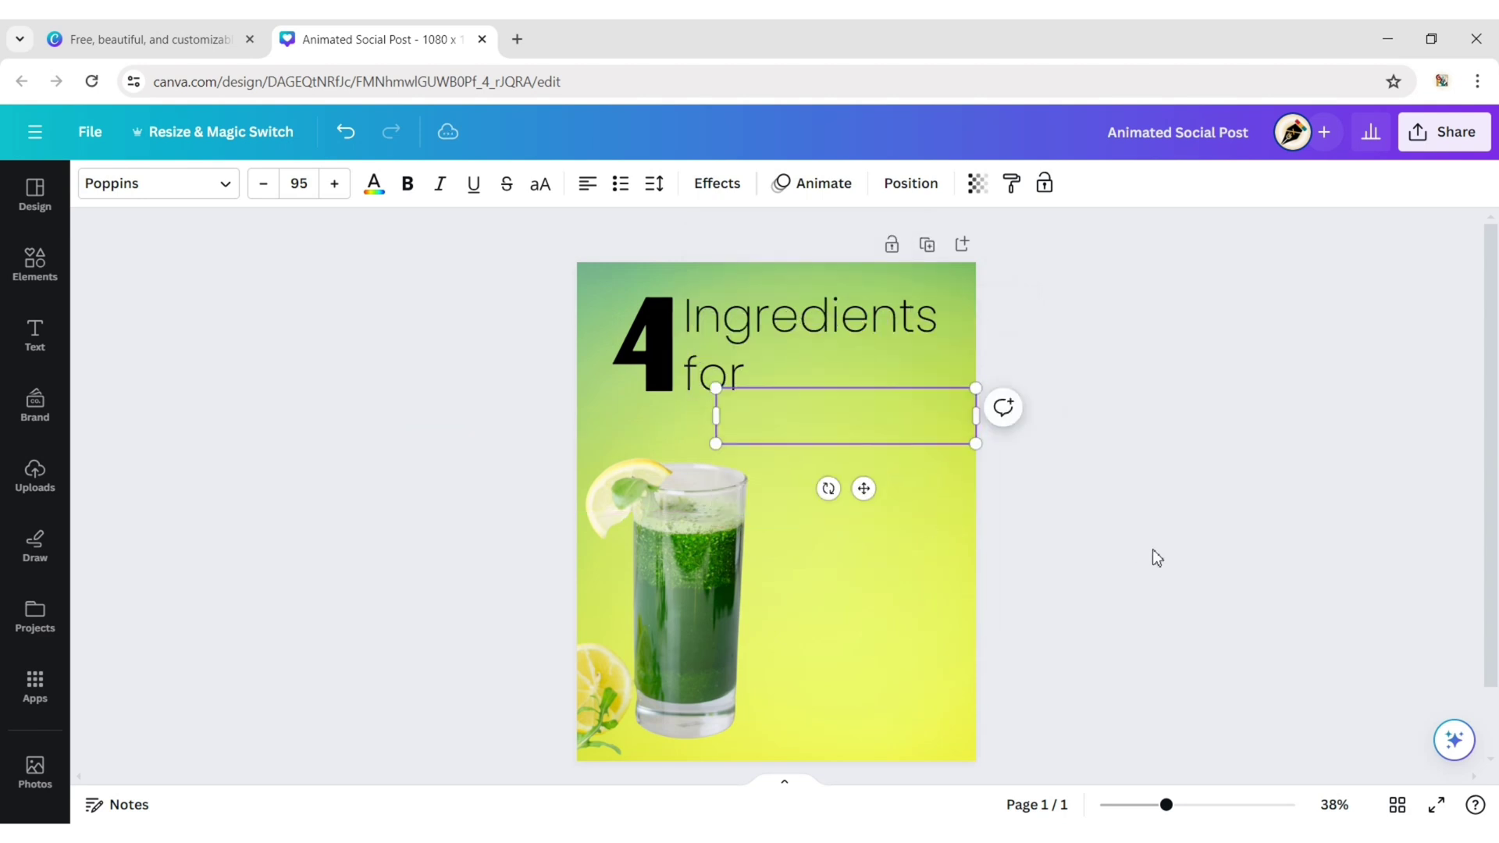
pyautogui.write('Juice')
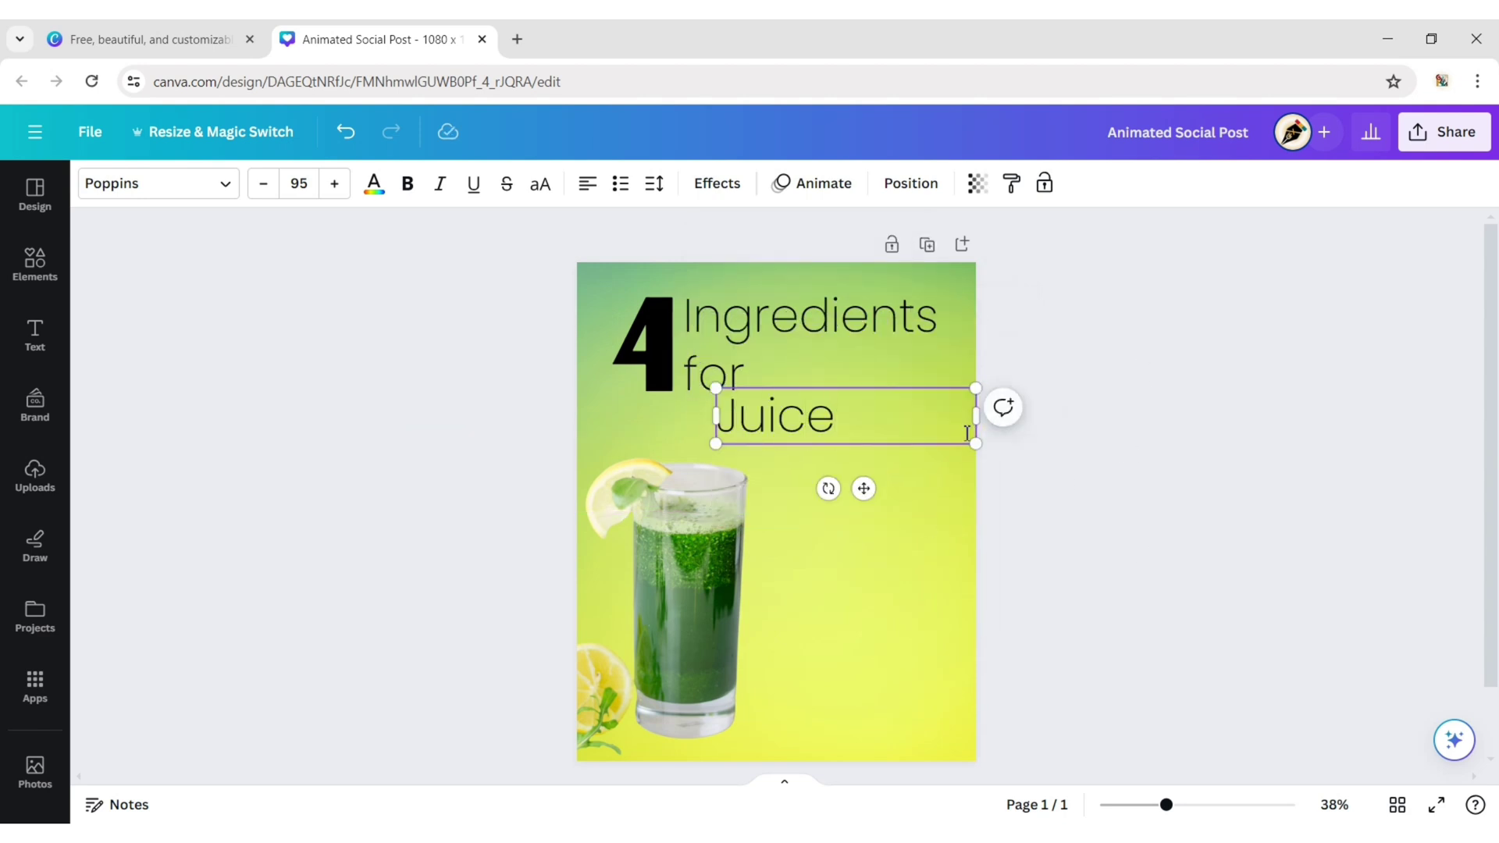
pyautogui.press('Escape')
pyautogui.press('Escape')
pyautogui.click(821, 418)
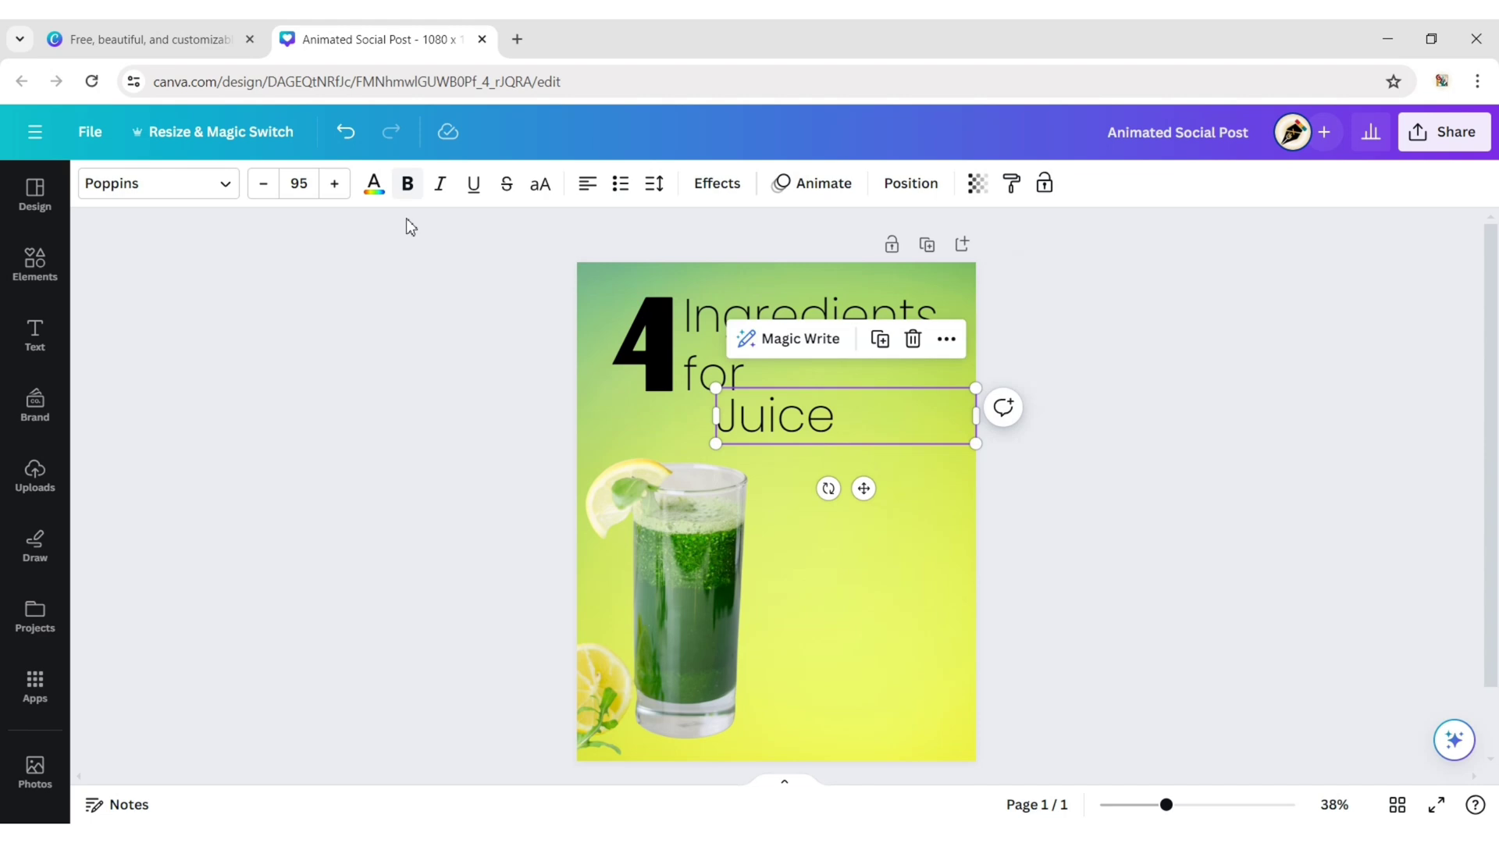
pyautogui.click(226, 185)
pyautogui.click(188, 414)
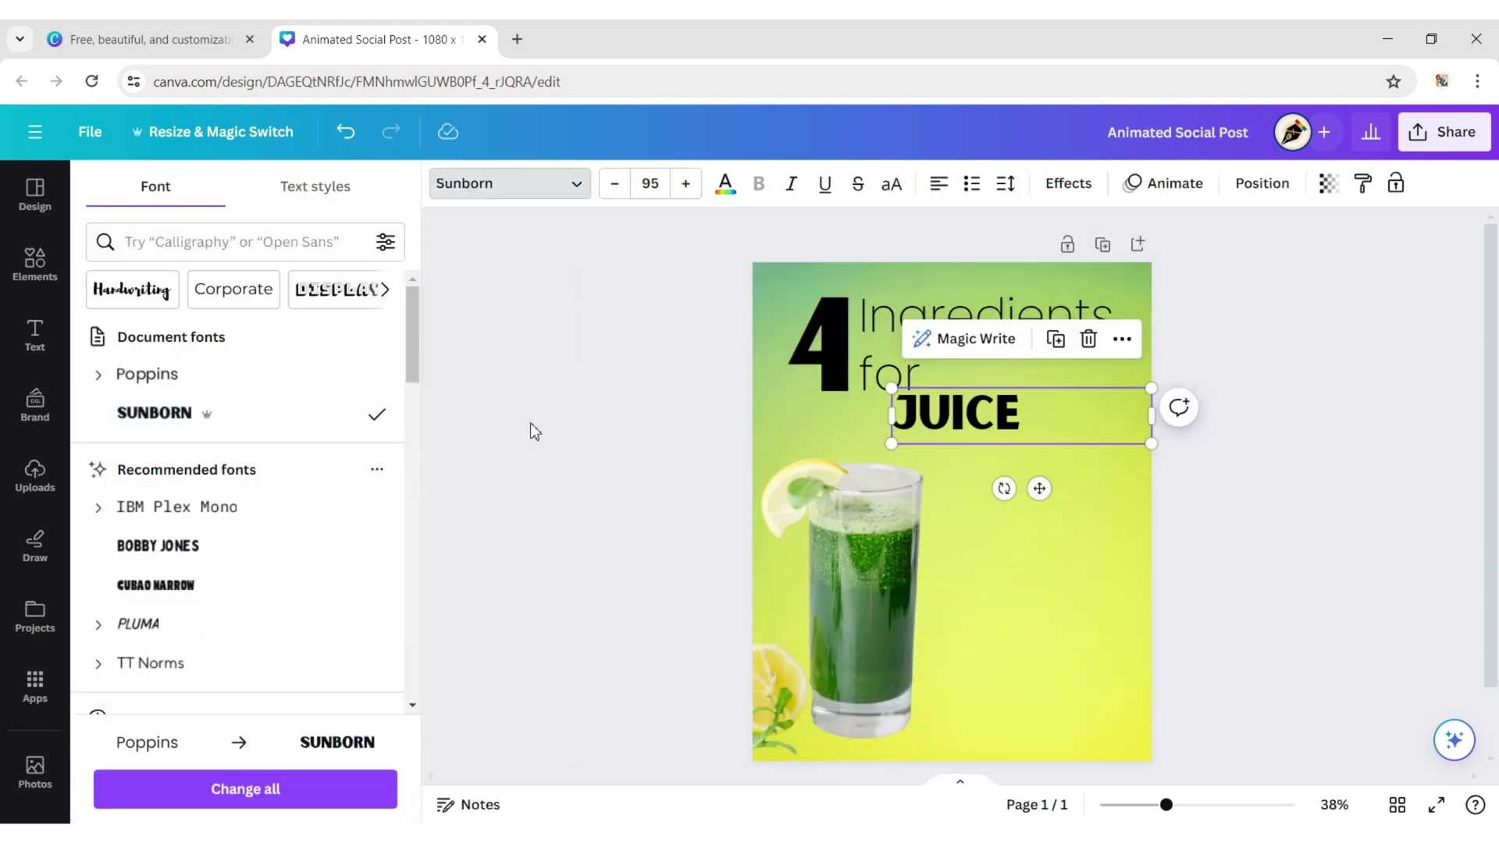
pyautogui.press('Escape')
pyautogui.moveTo(975, 413); pyautogui.dragTo(949, 434)
pyautogui.moveTo(816, 428); pyautogui.dragTo(850, 396)
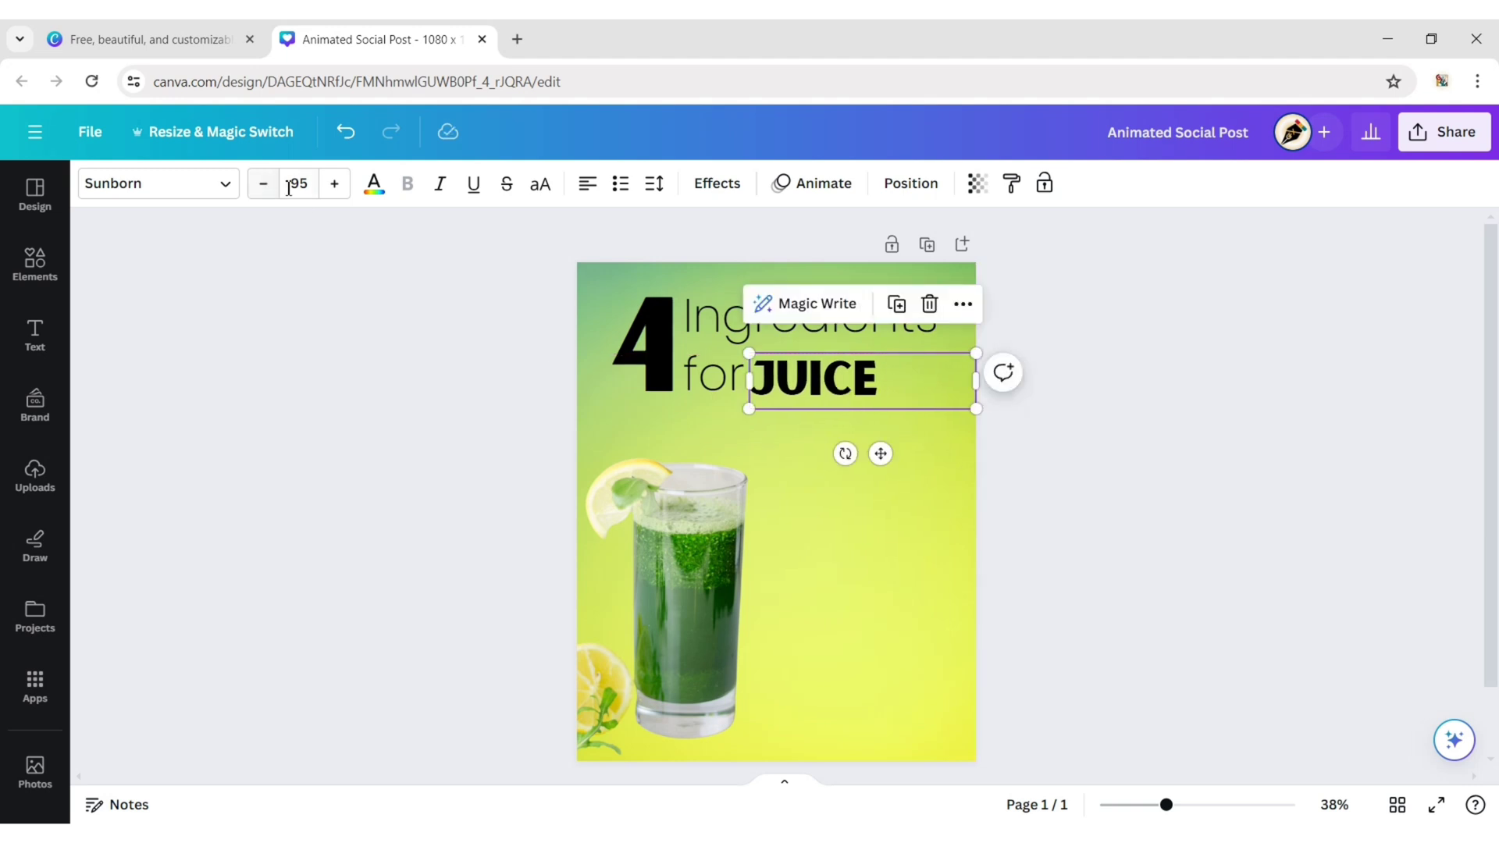
# Set JUICE to size 110, nudge it up, and widen its letter spacing to 142.
pyautogui.click(297, 184)
pyautogui.write('110')
pyautogui.press('Return')
pyautogui.click(1061, 551)
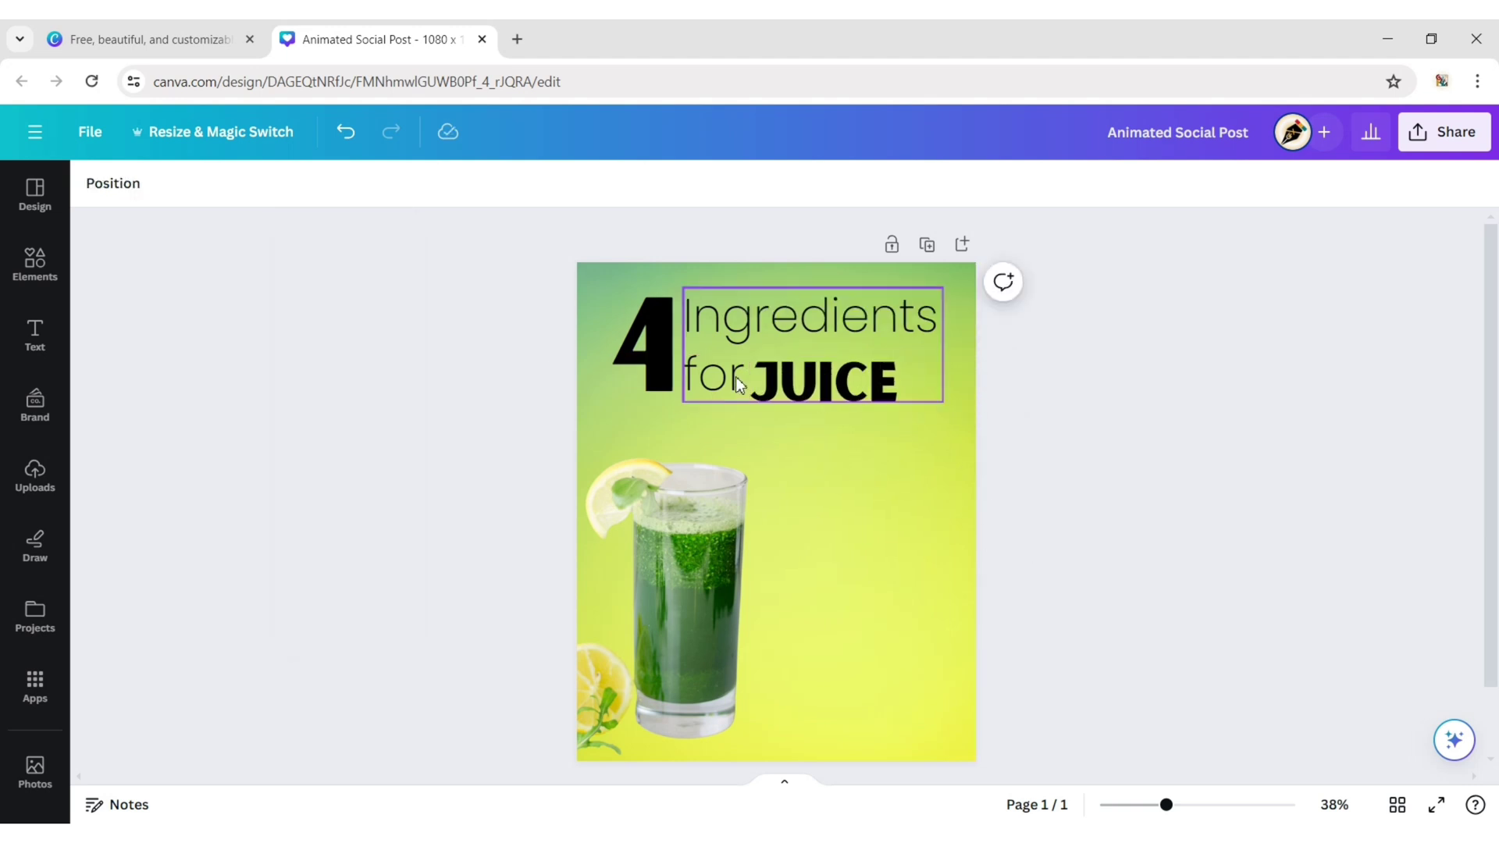
pyautogui.click(804, 396)
pyautogui.moveTo(801, 391); pyautogui.dragTo(806, 376)
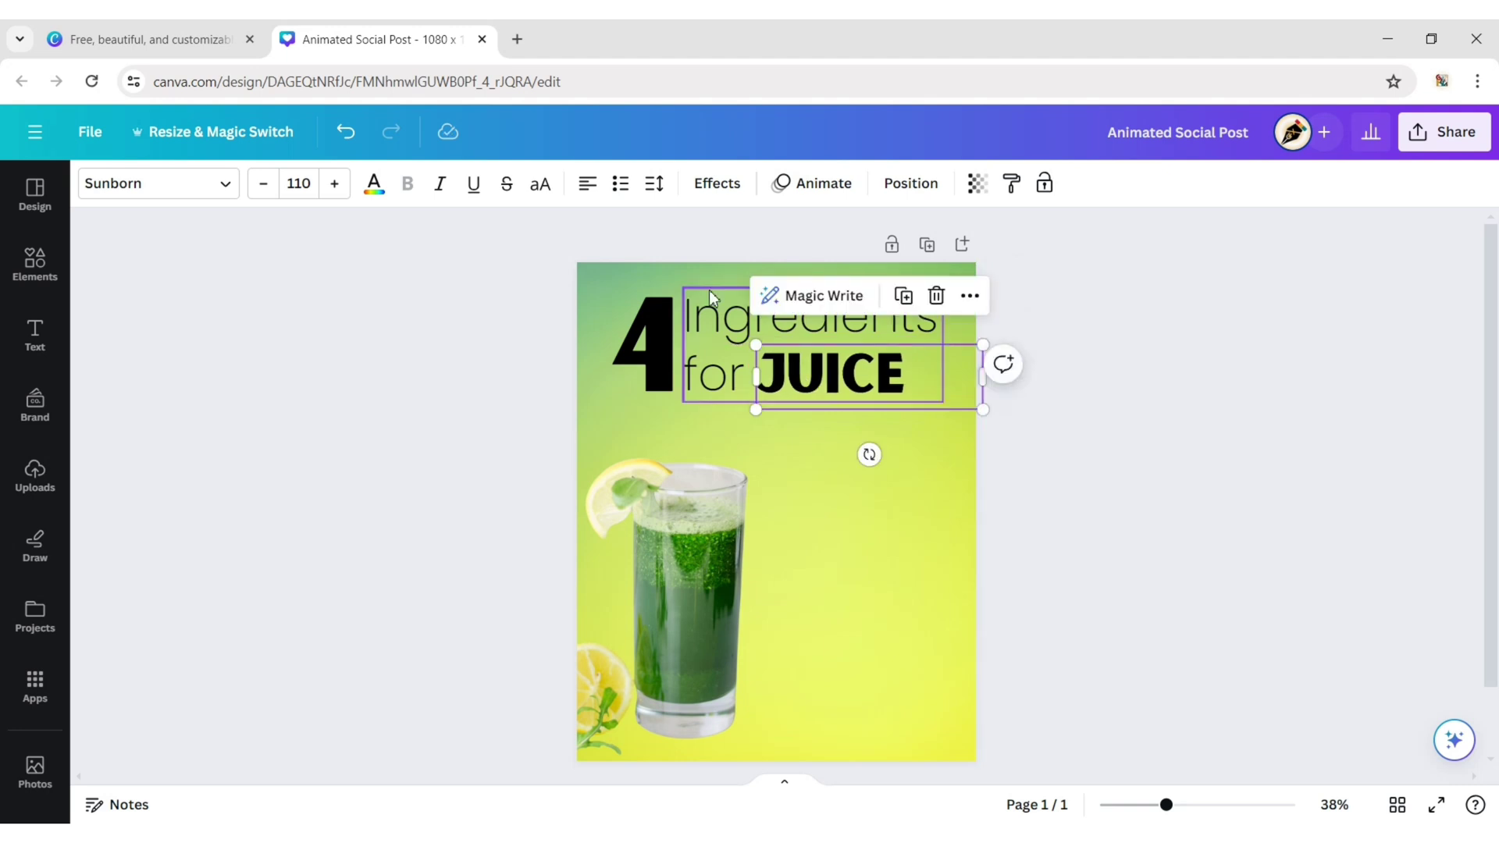
pyautogui.click(653, 186)
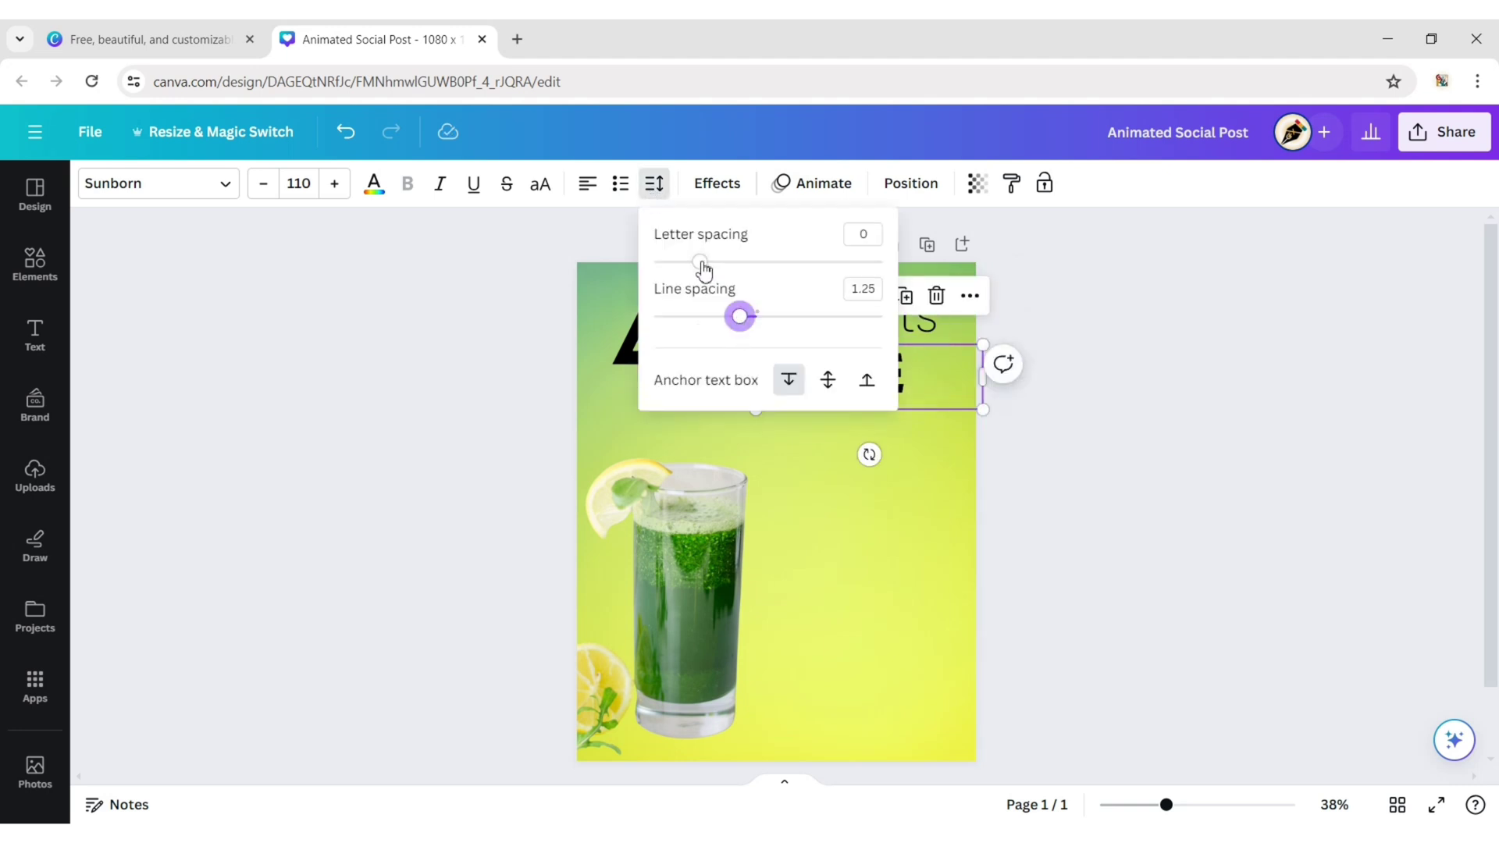
pyautogui.moveTo(702, 266); pyautogui.dragTo(734, 268)
pyautogui.click(1067, 458)
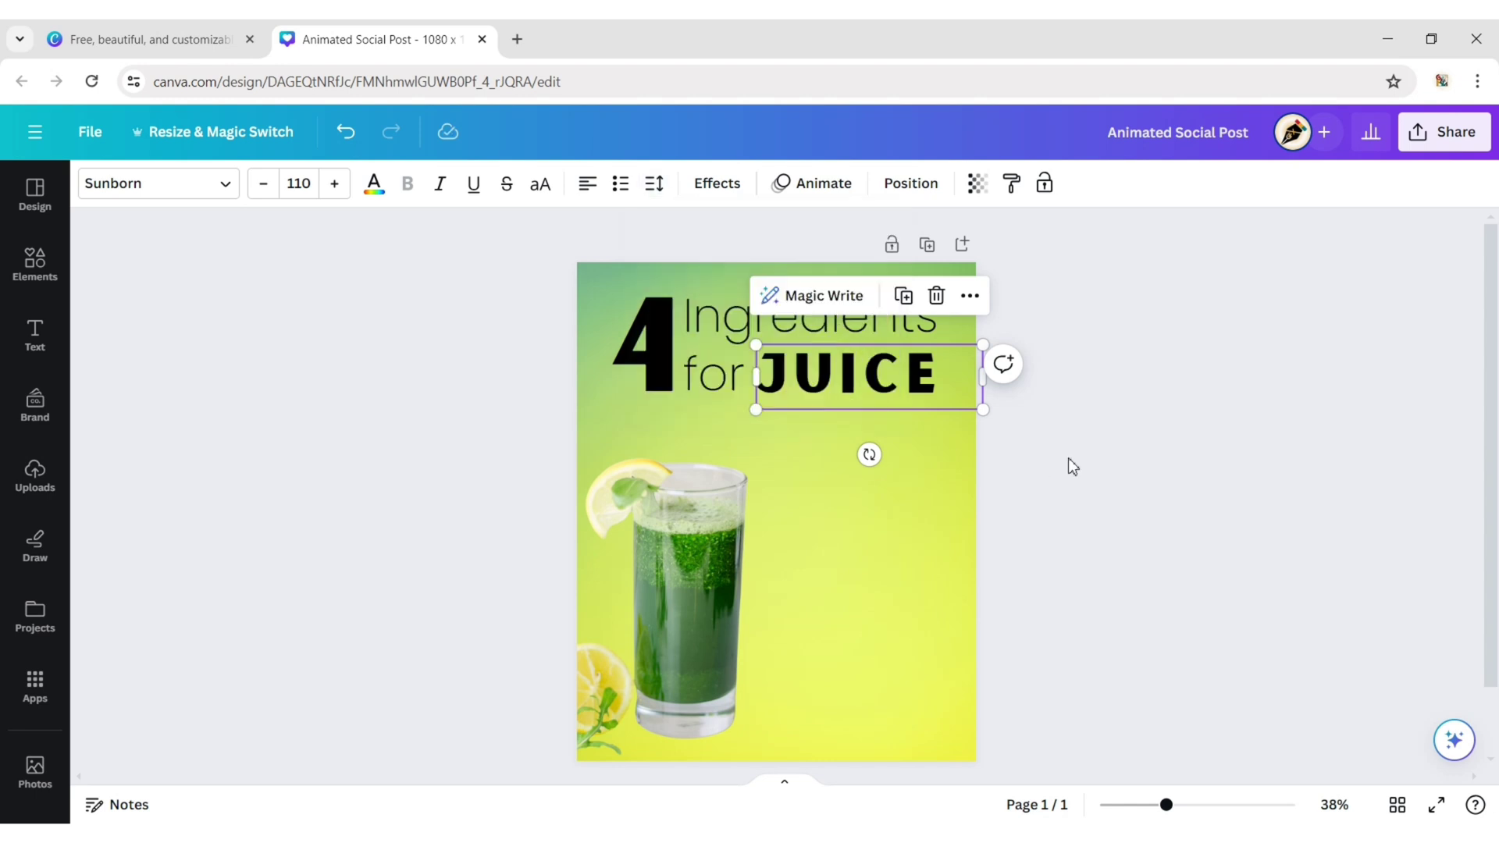
pyautogui.click(1068, 458)
# Add a white rounded square from Elements.
pyautogui.click(51, 280)
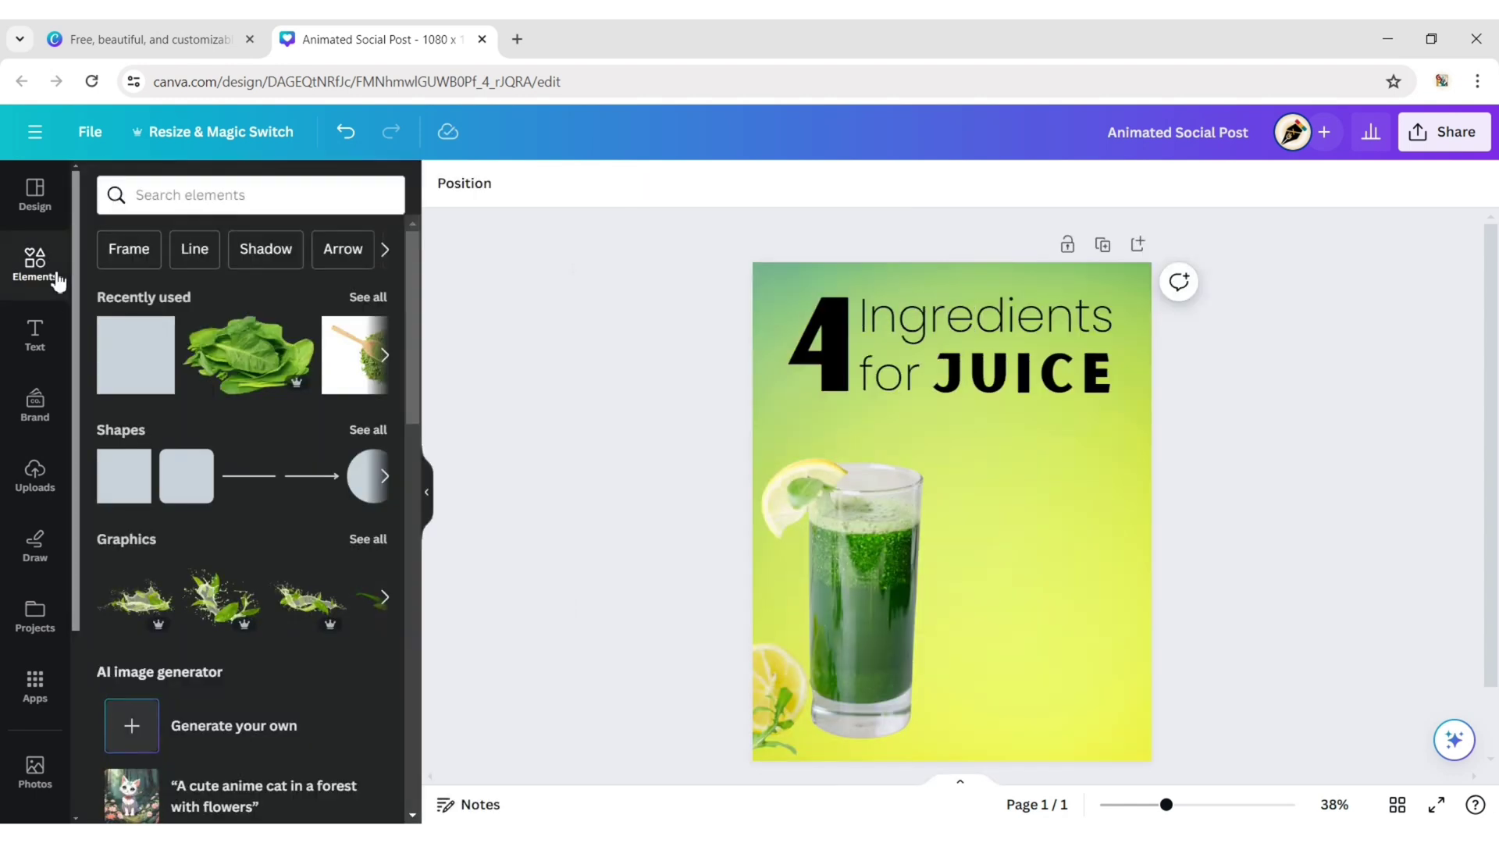
pyautogui.click(128, 493)
pyautogui.click(427, 492)
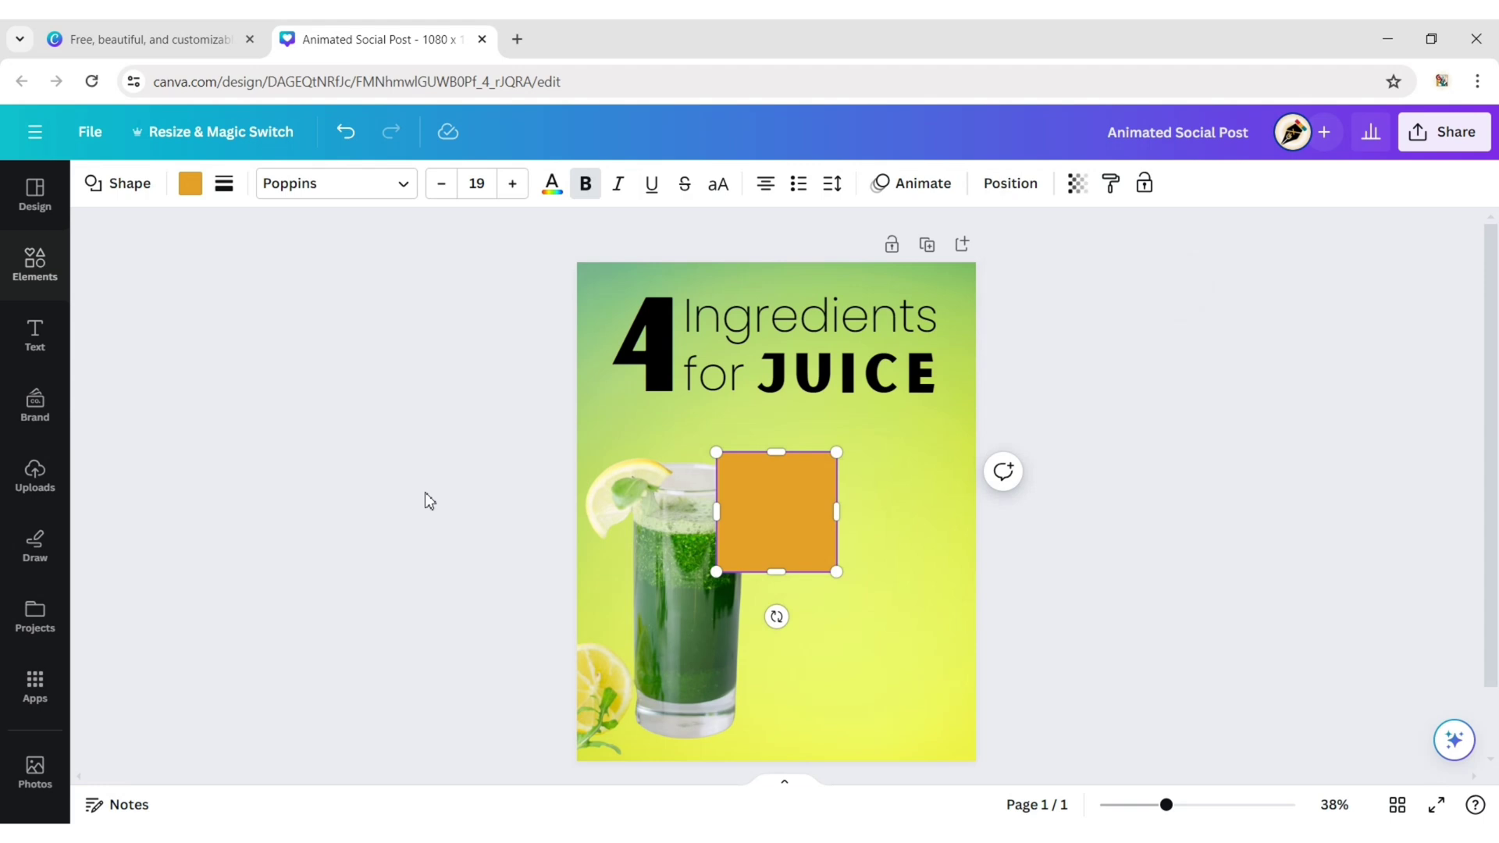
pyautogui.click(190, 183)
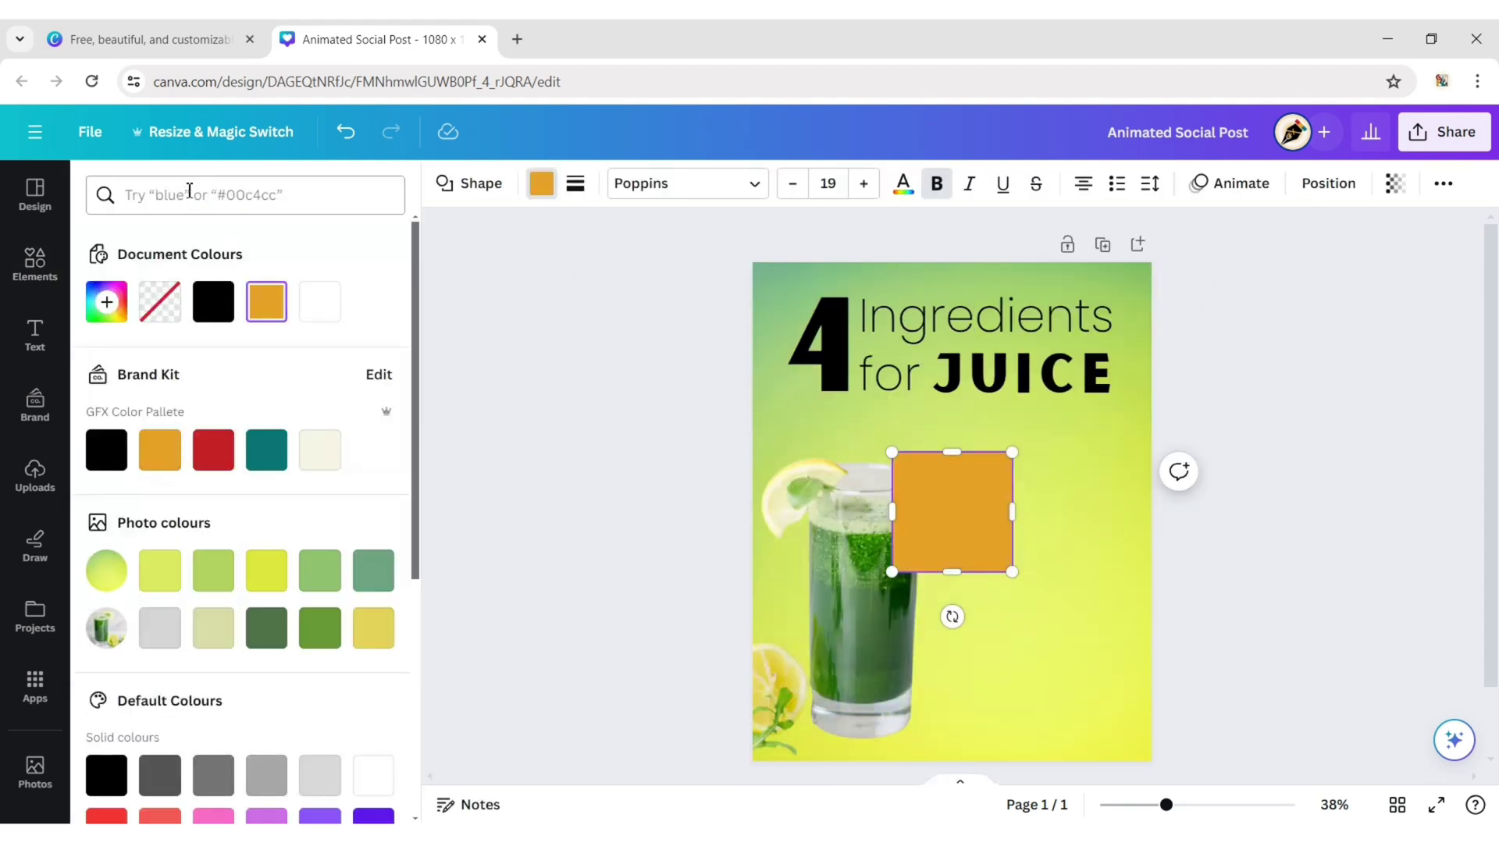
pyautogui.click(318, 302)
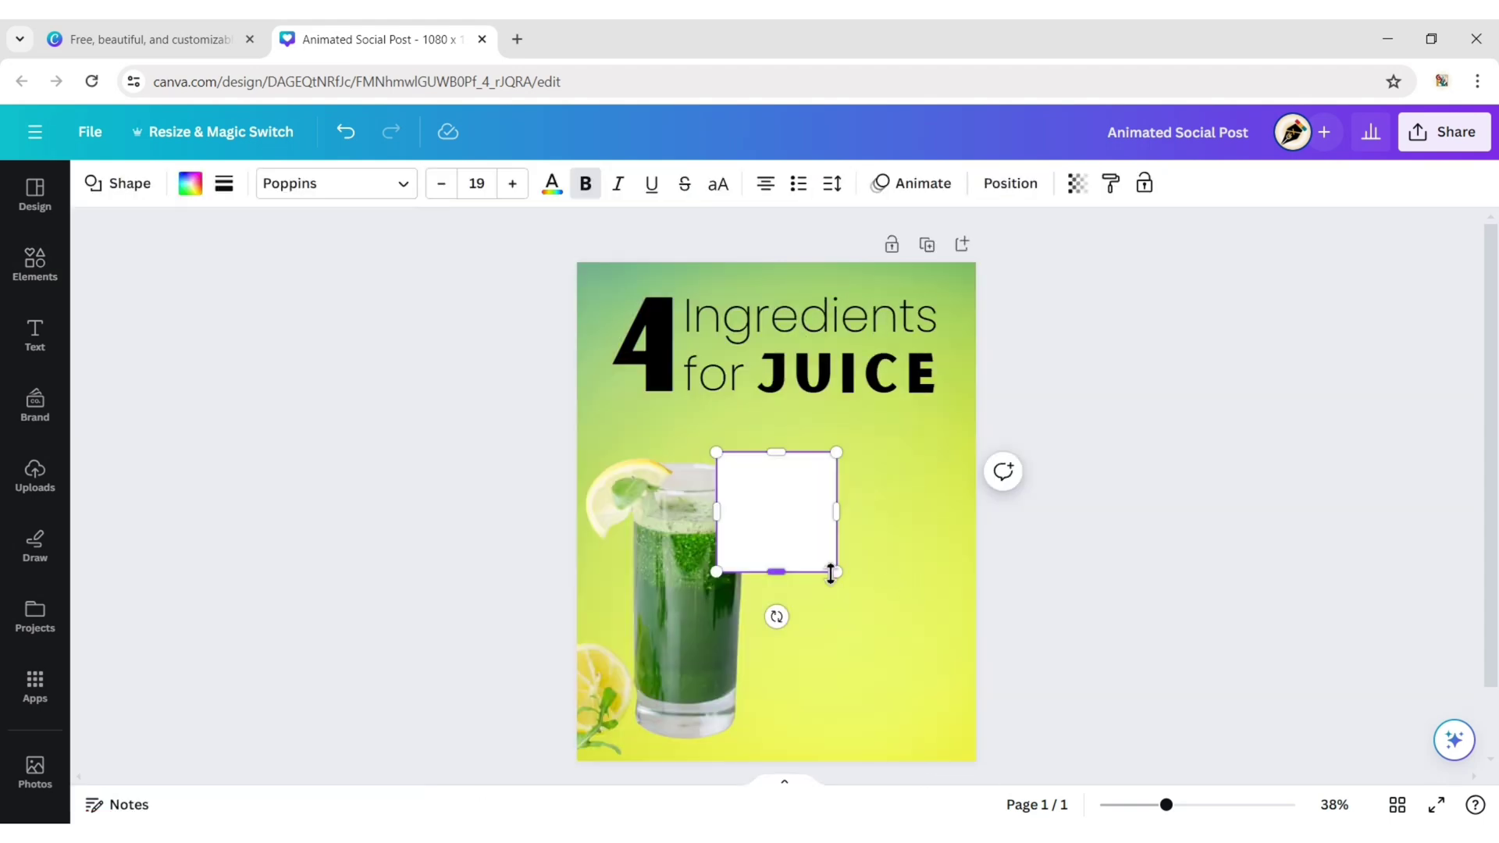
pyautogui.click(113, 182)
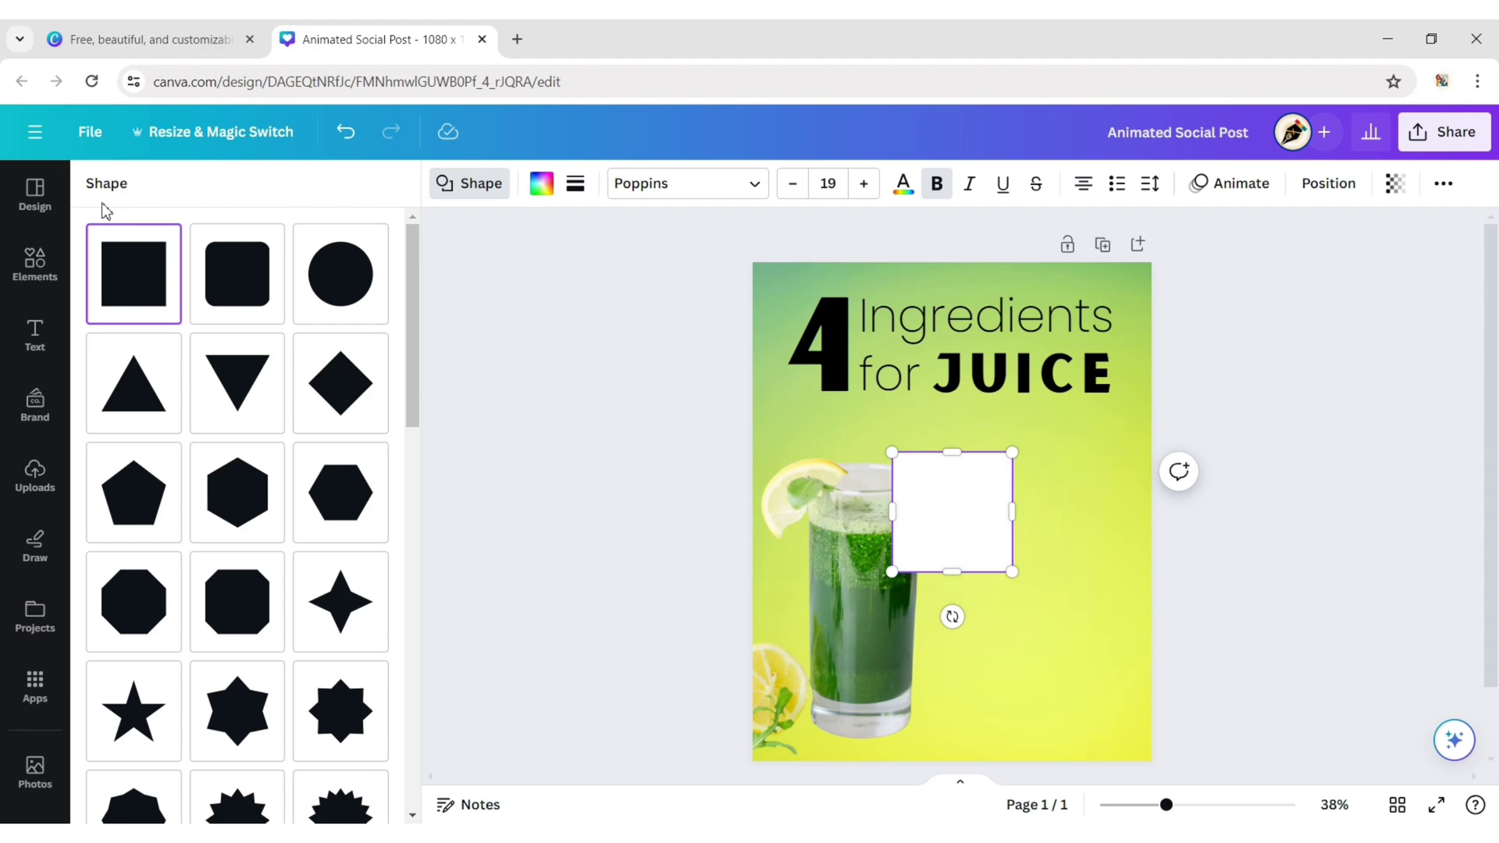
pyautogui.click(247, 290)
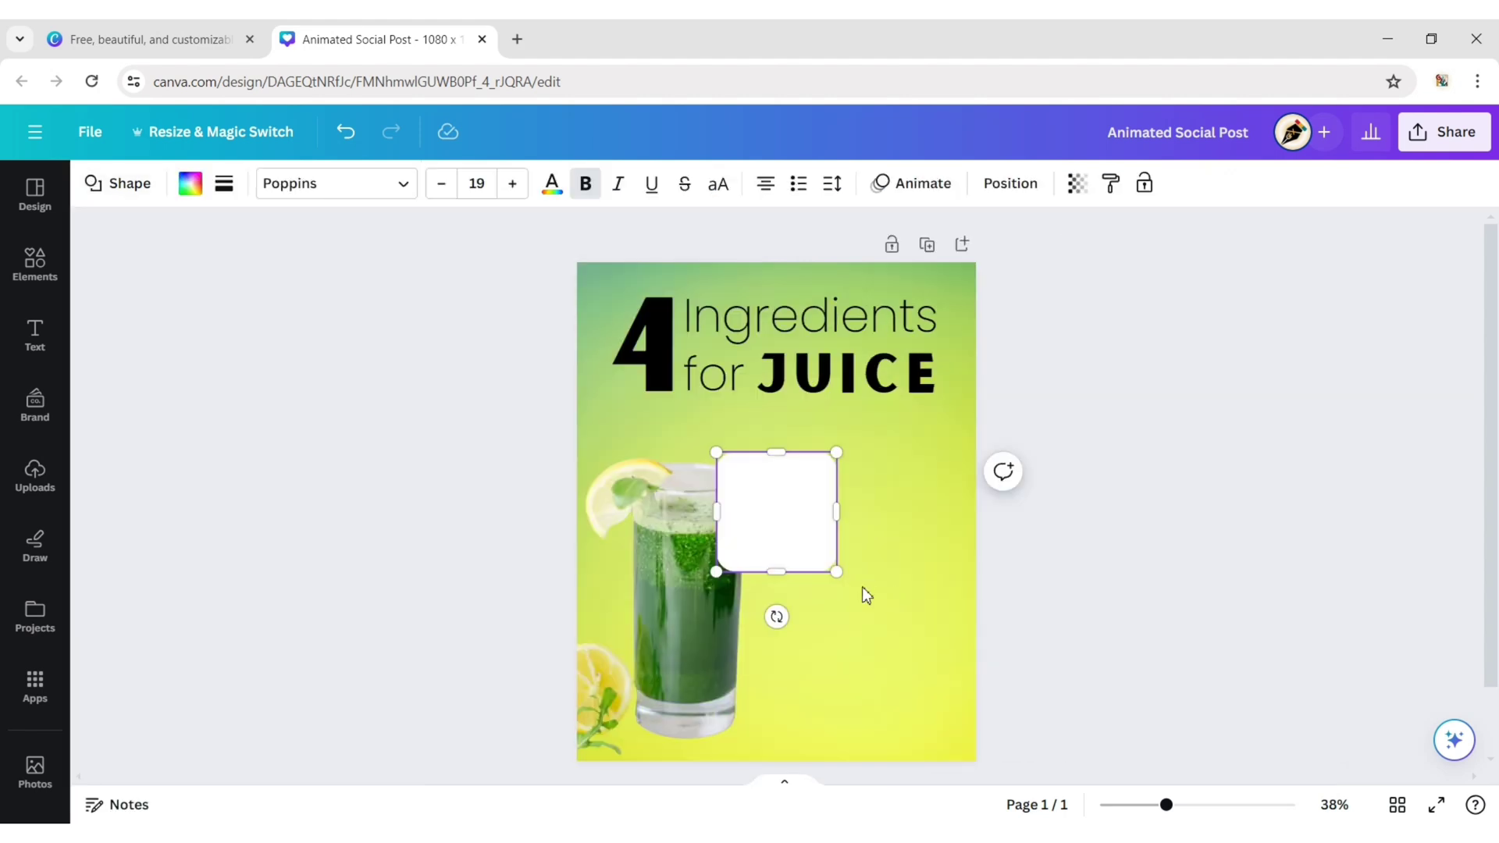
# Stretch the square into a 619-wide bar placed beside the juice glass.
pyautogui.moveTo(836, 571); pyautogui.dragTo(928, 504)
pyautogui.moveTo(840, 556); pyautogui.dragTo(829, 592)
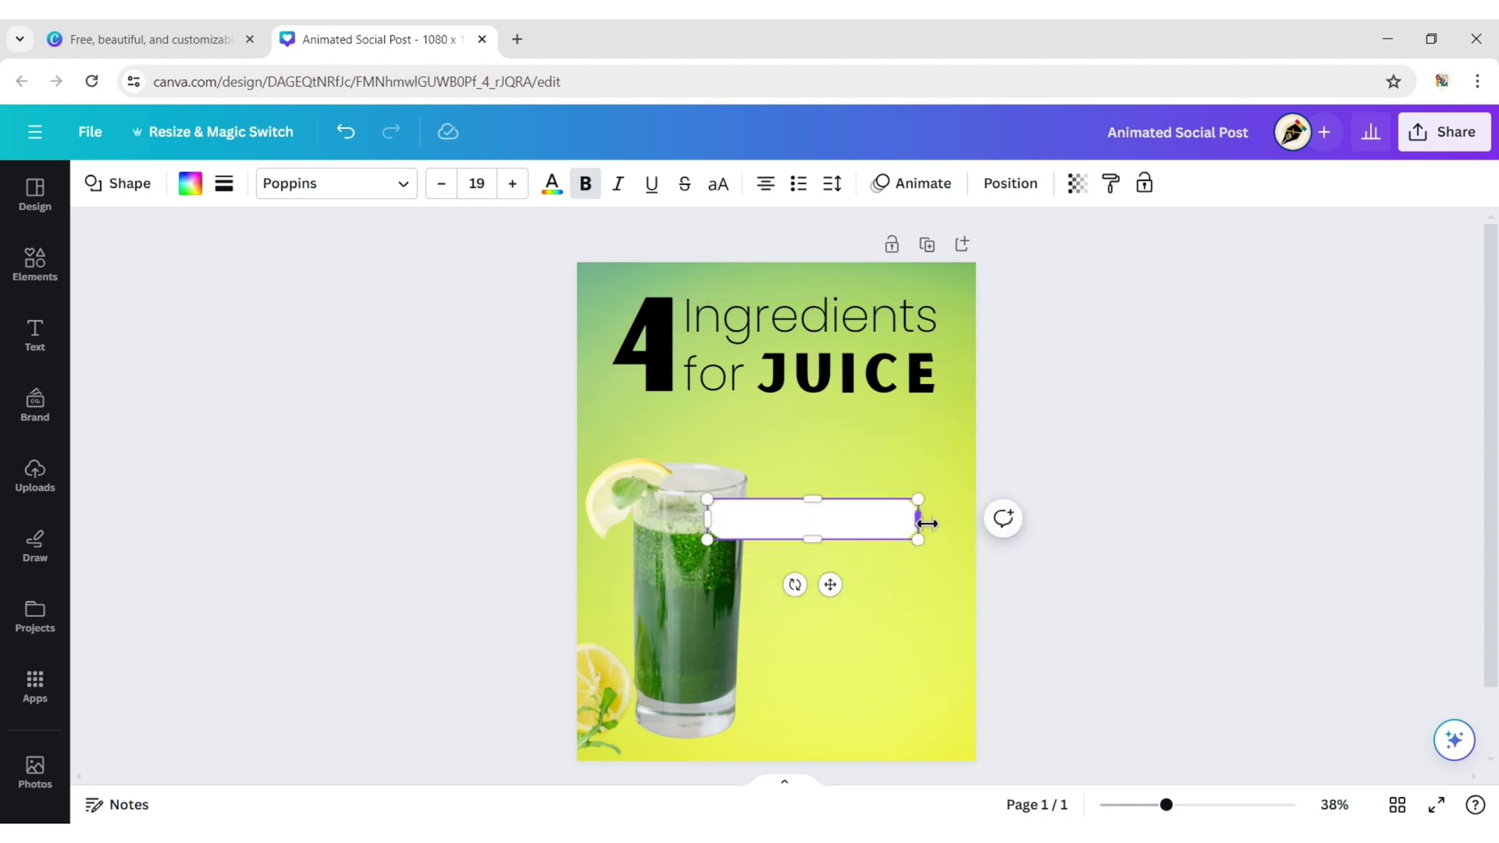
pyautogui.moveTo(926, 523); pyautogui.dragTo(959, 524)
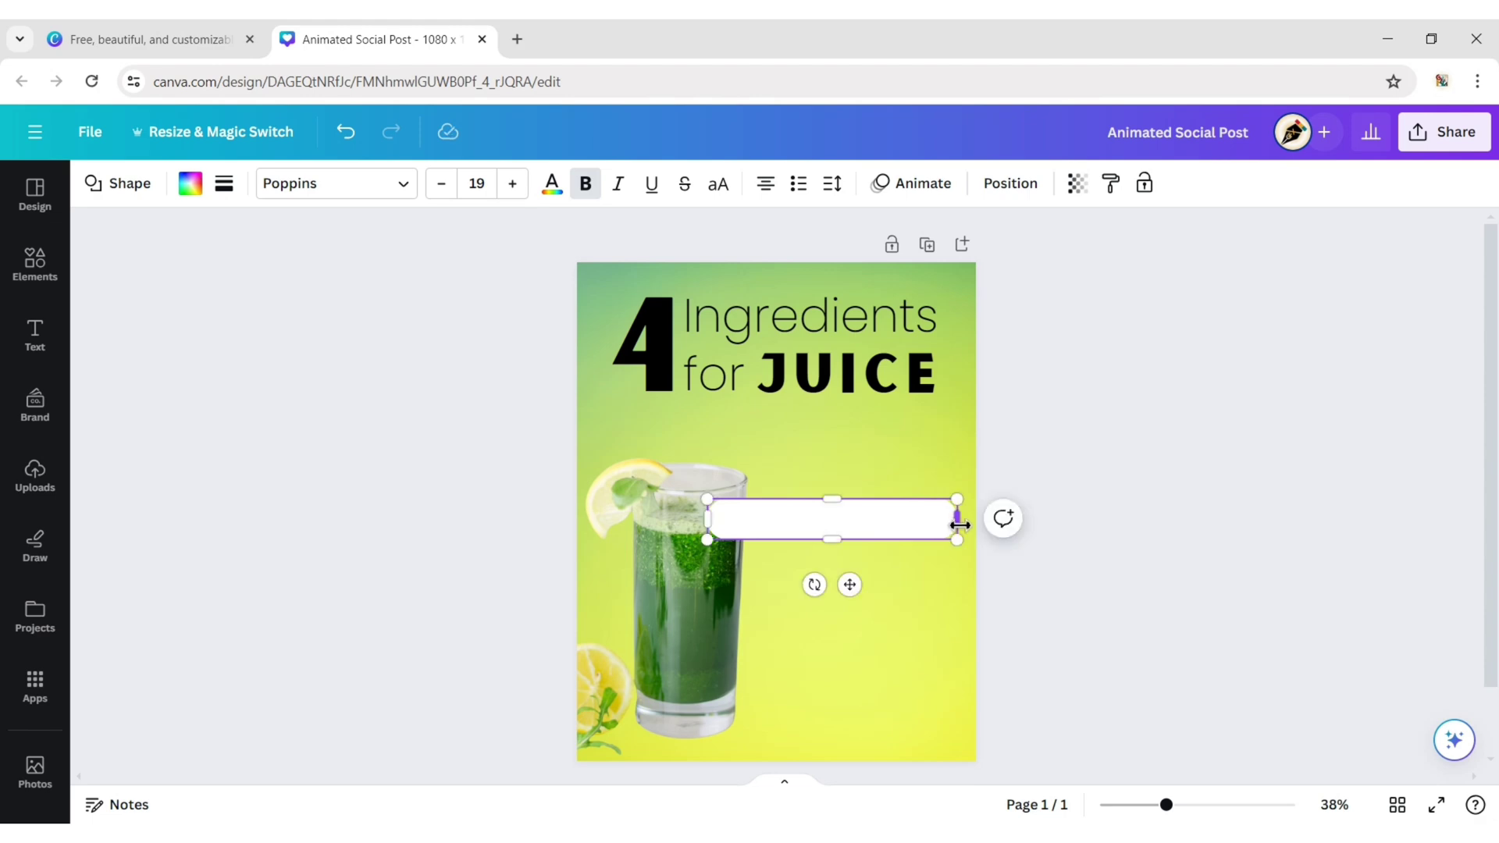
pyautogui.click(1096, 413)
# Send the white bar backward behind the juice glass.
pyautogui.click(929, 521)
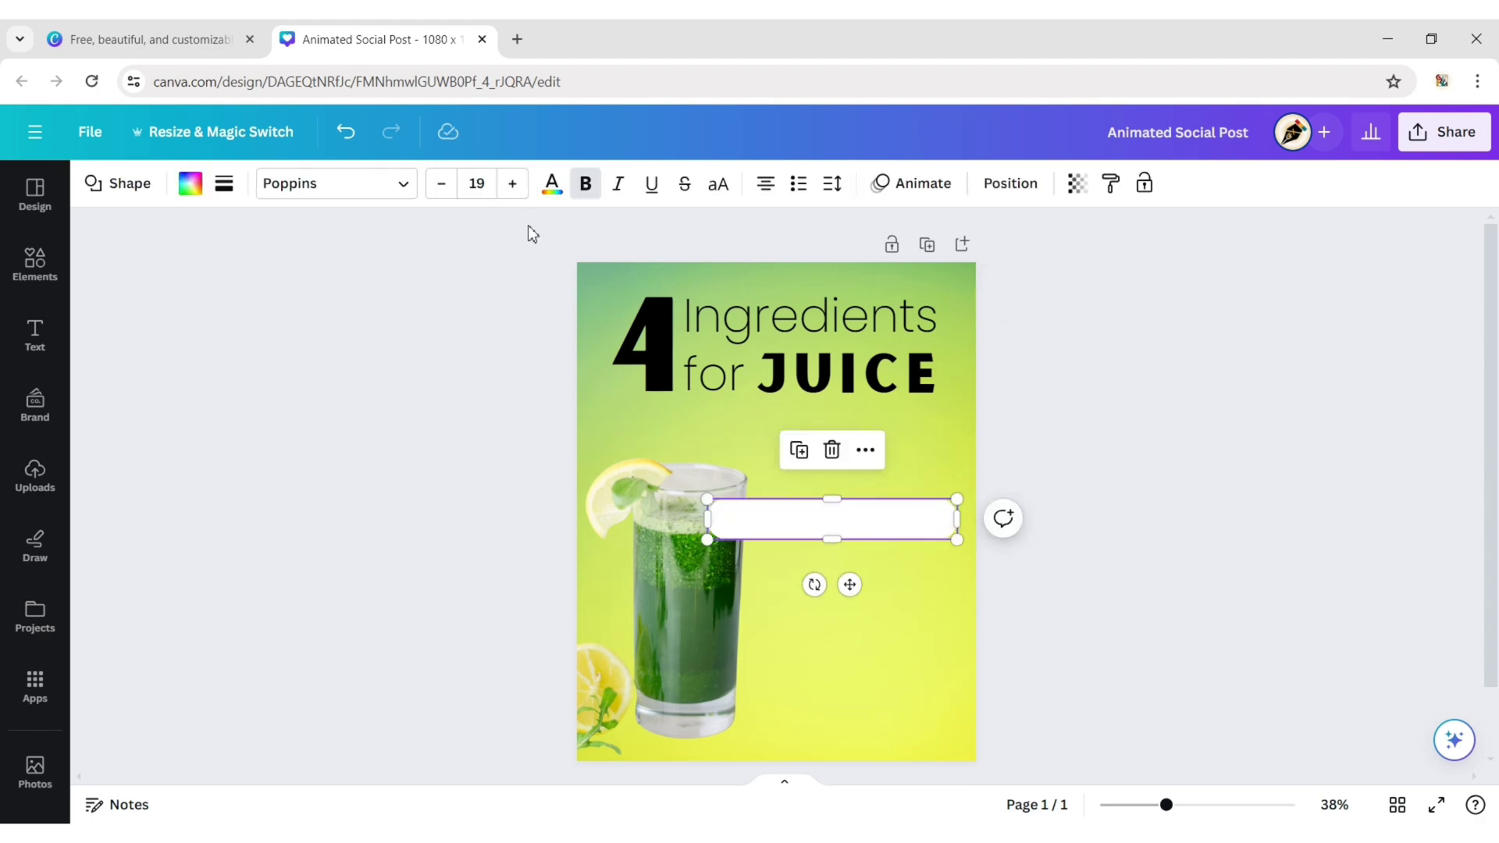
pyautogui.click(1007, 185)
pyautogui.click(312, 234)
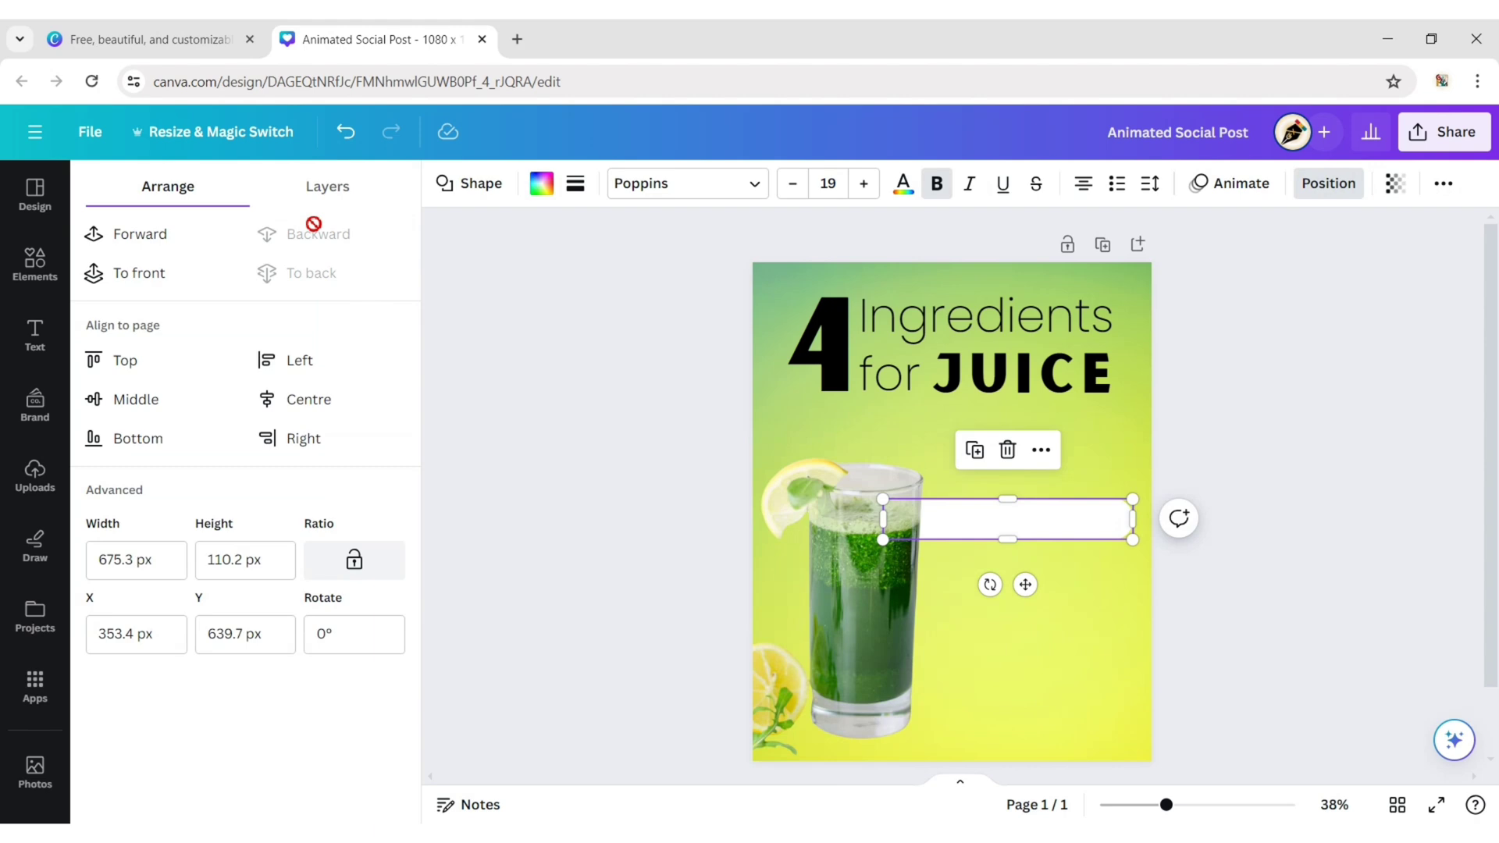
pyautogui.click(552, 387)
# Select the 4, 'Ingredients for' and JUICE together and enlarge the heading.
pyautogui.click(649, 332)
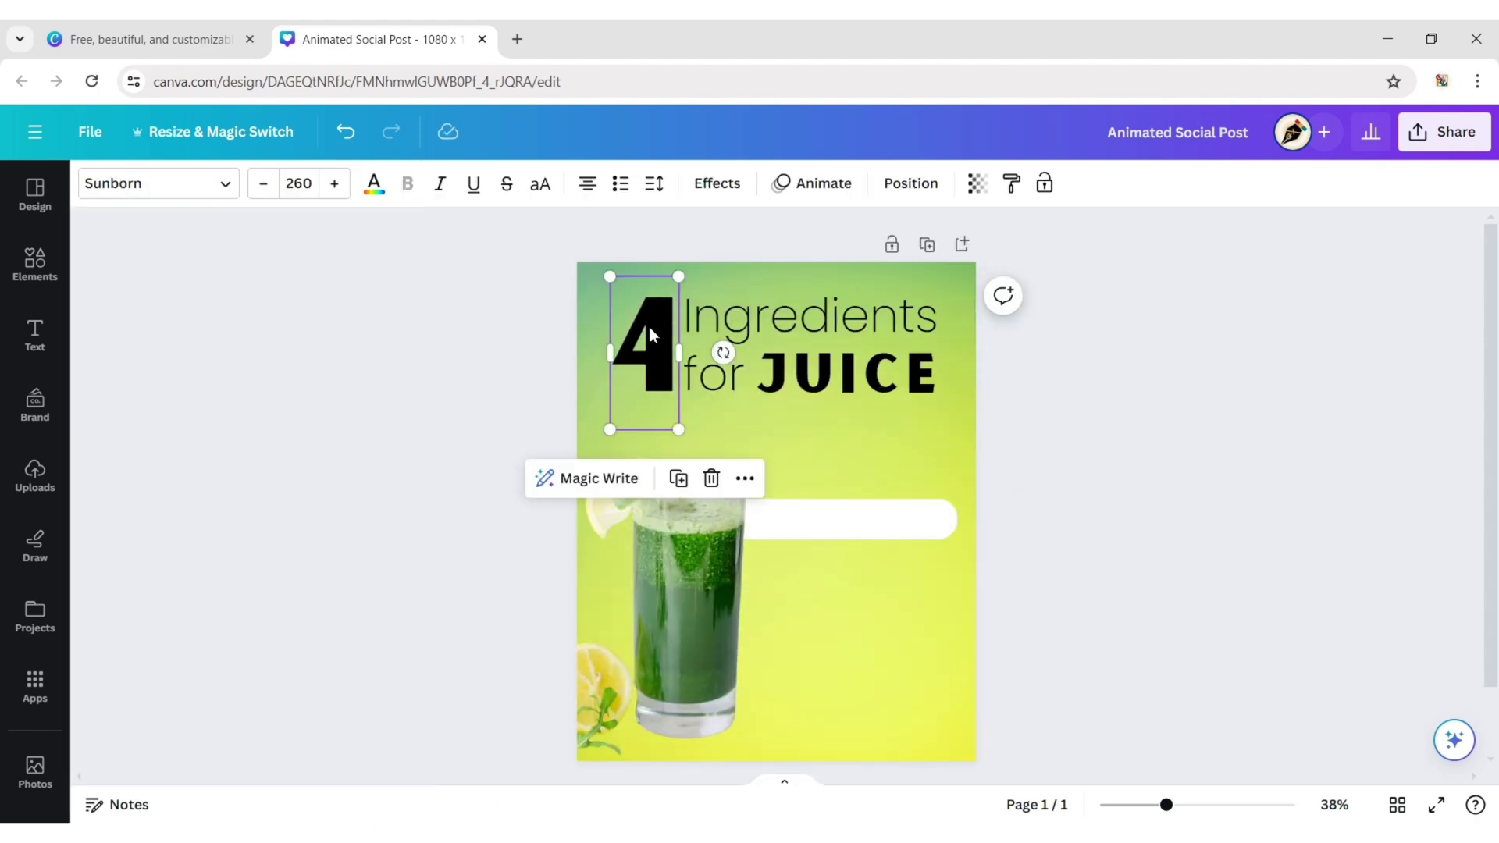
pyautogui.keyDown('shift'); pyautogui.click(738, 320); pyautogui.keyUp('shift')
pyautogui.keyDown('shift'); pyautogui.click(864, 408); pyautogui.keyUp('shift')
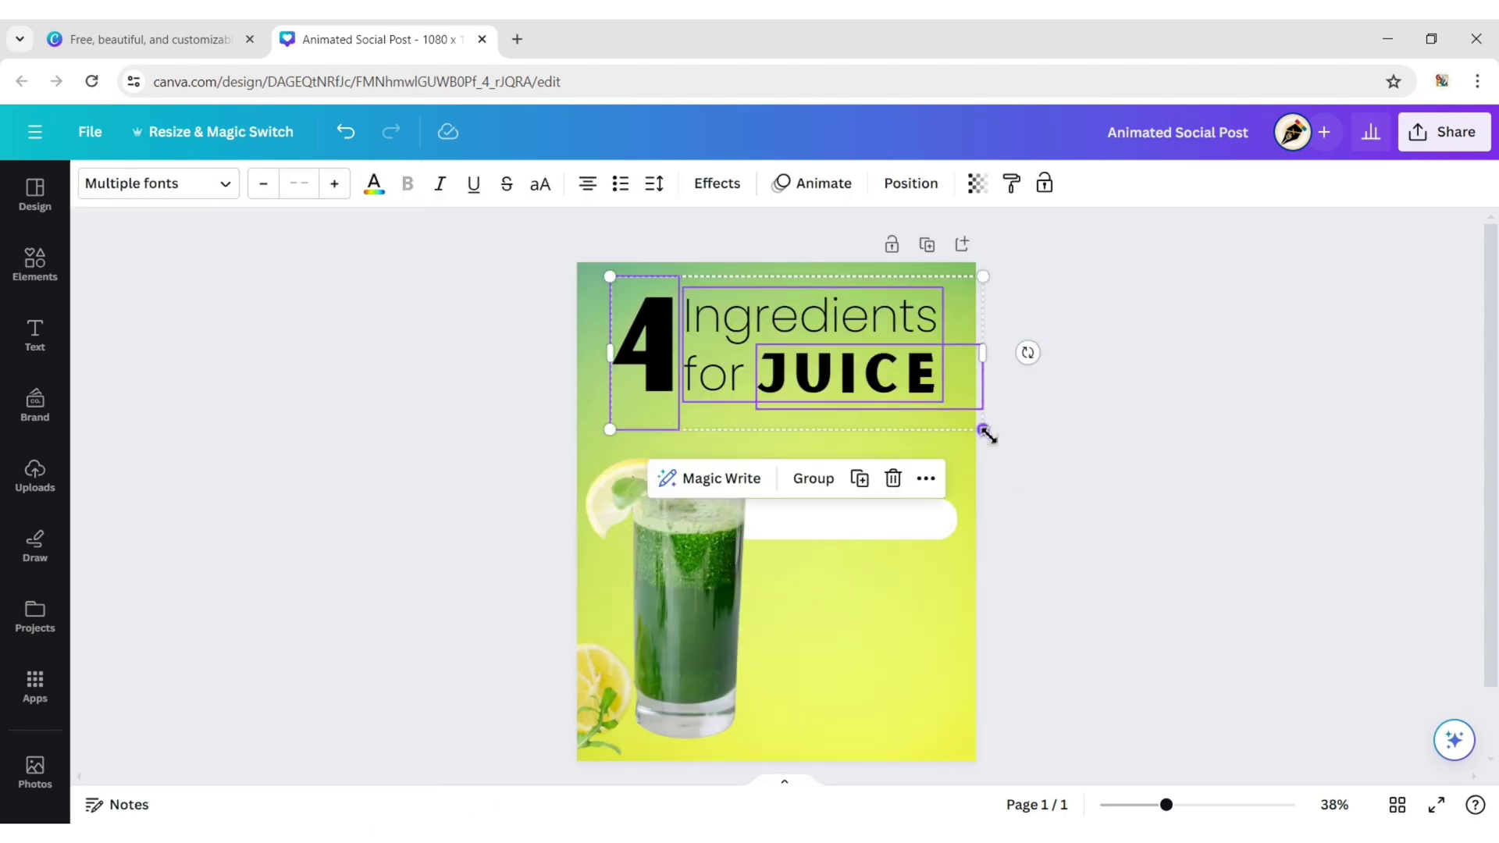
pyautogui.moveTo(987, 436); pyautogui.dragTo(998, 460)
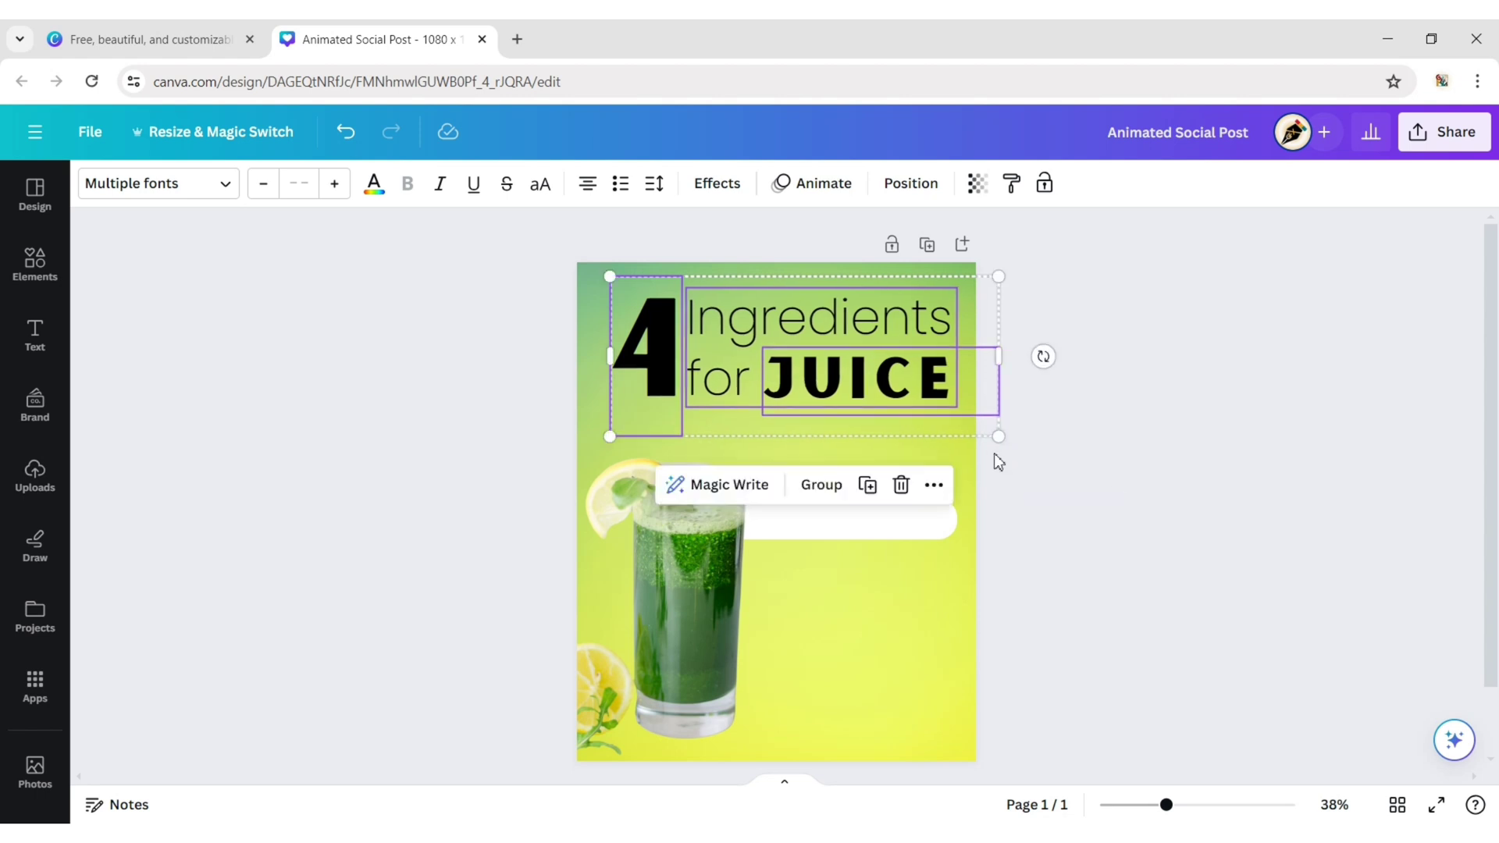
pyautogui.click(1055, 539)
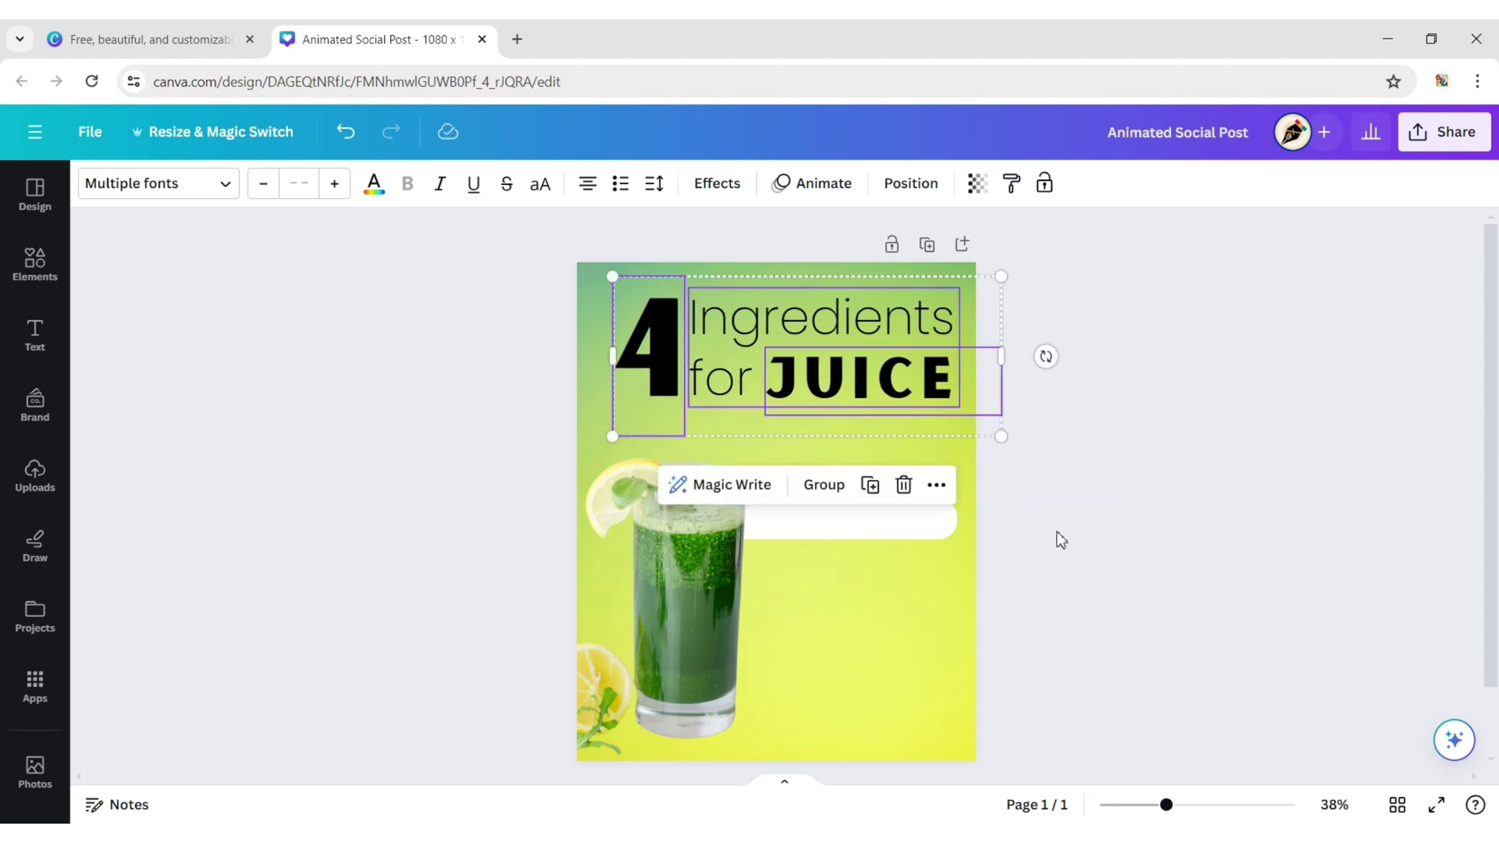
pyautogui.click(1056, 538)
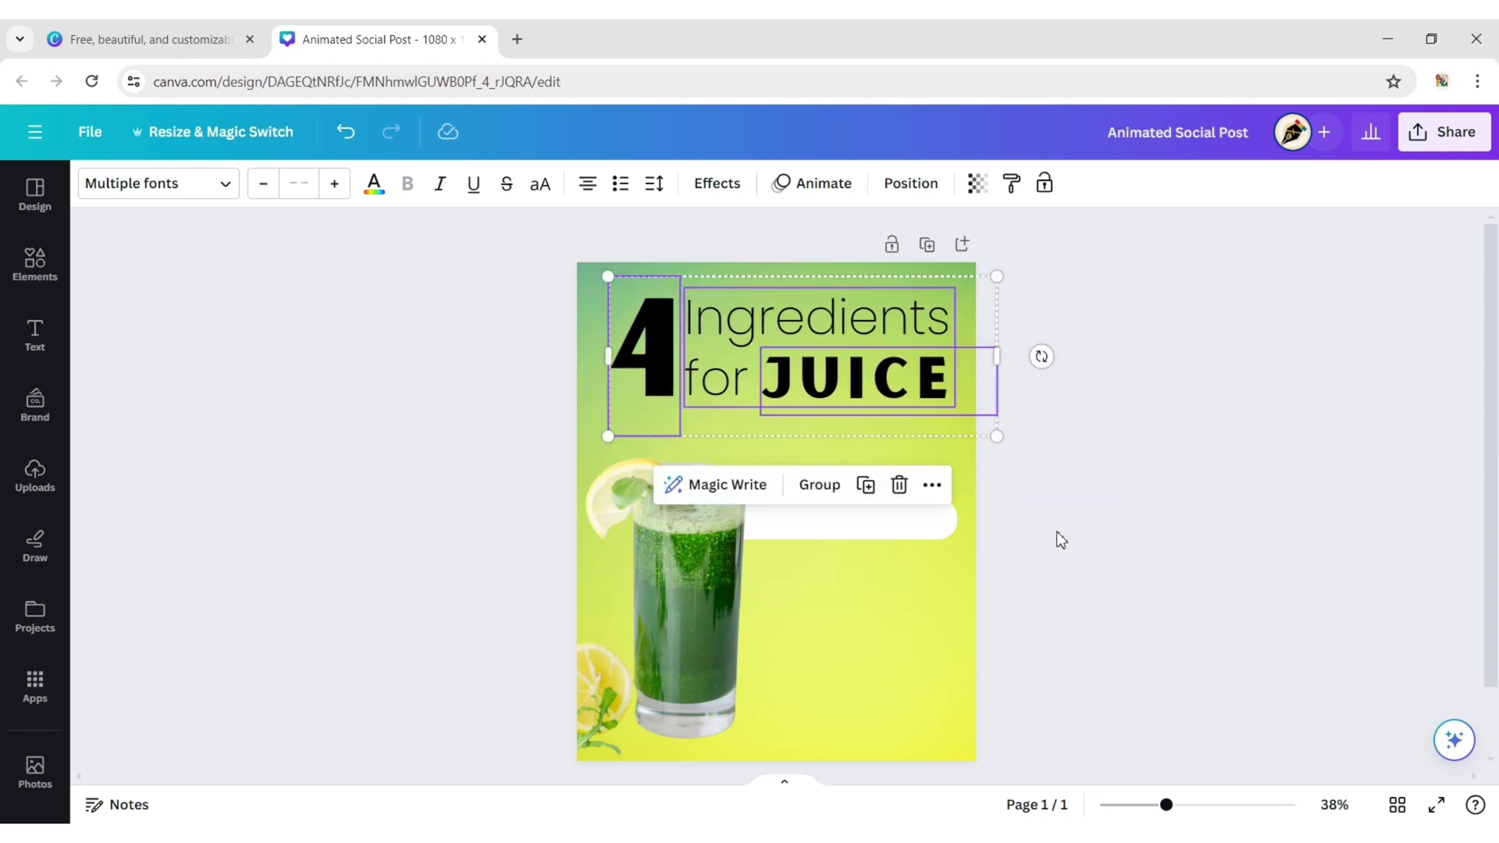
pyautogui.click(1056, 532)
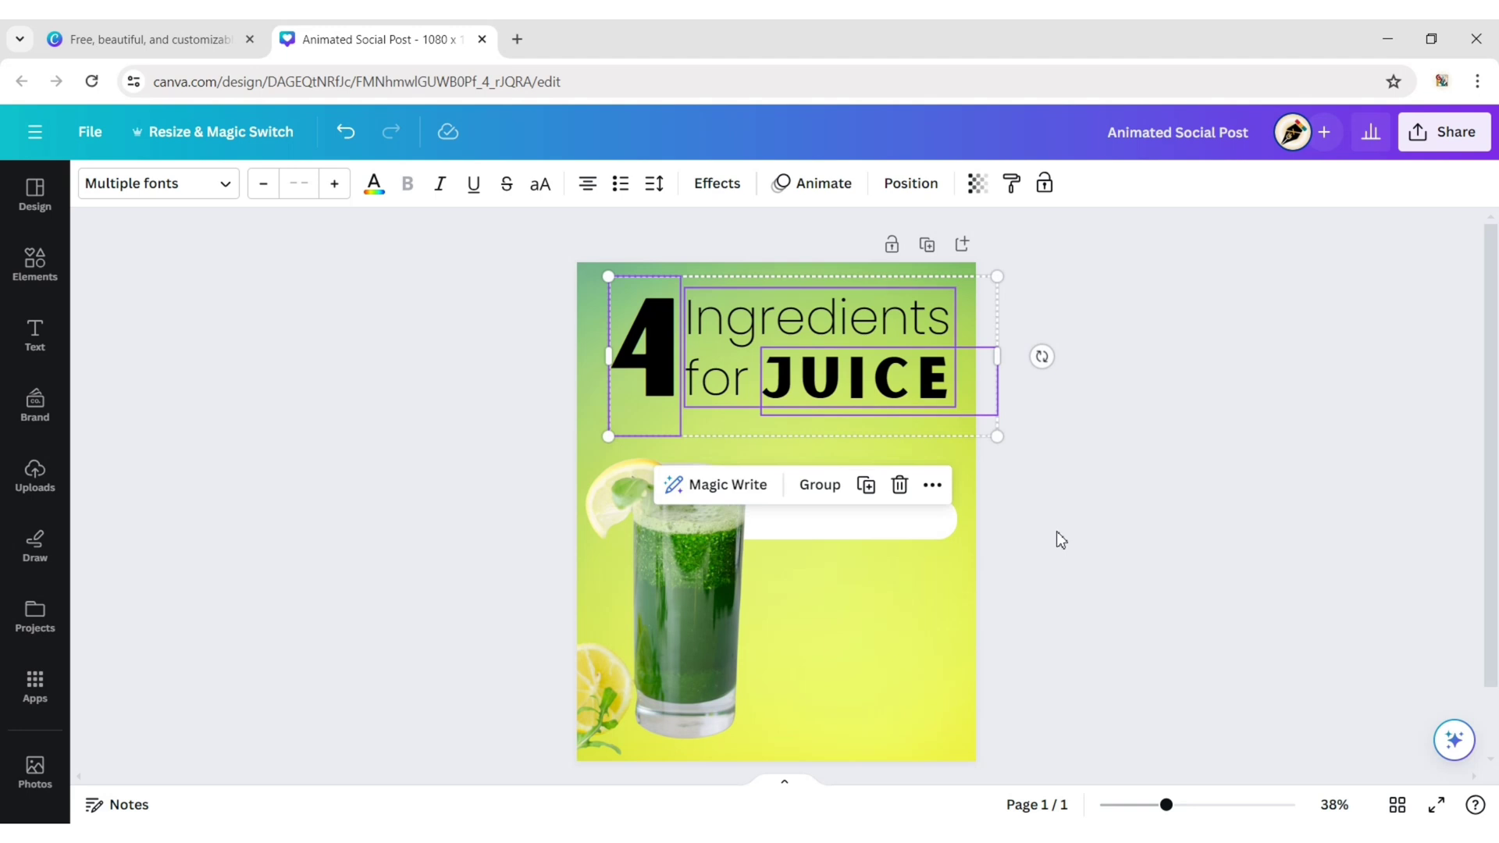
pyautogui.click(1057, 532)
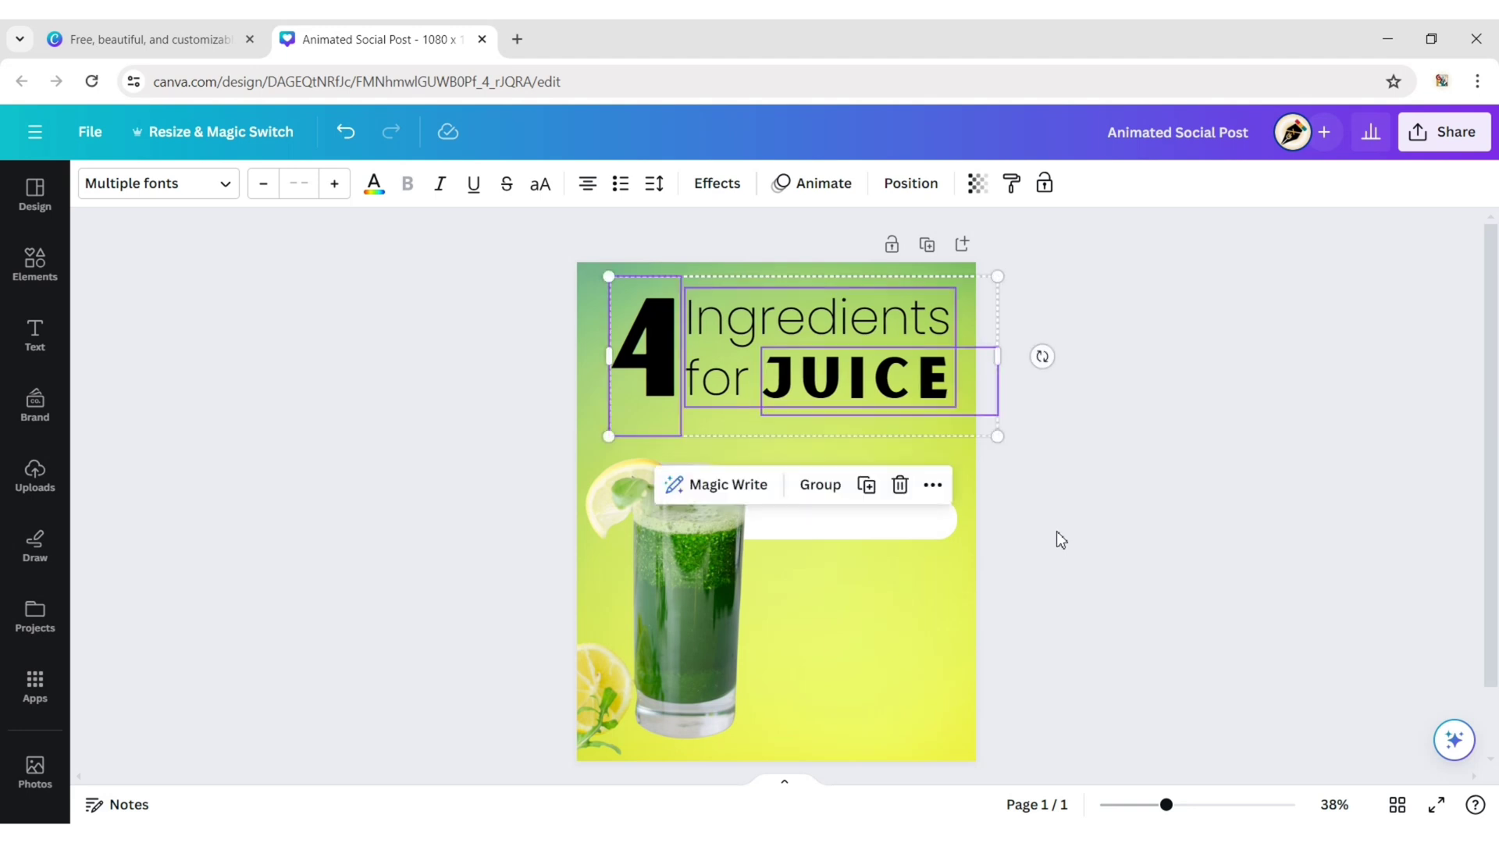
pyautogui.click(1056, 531)
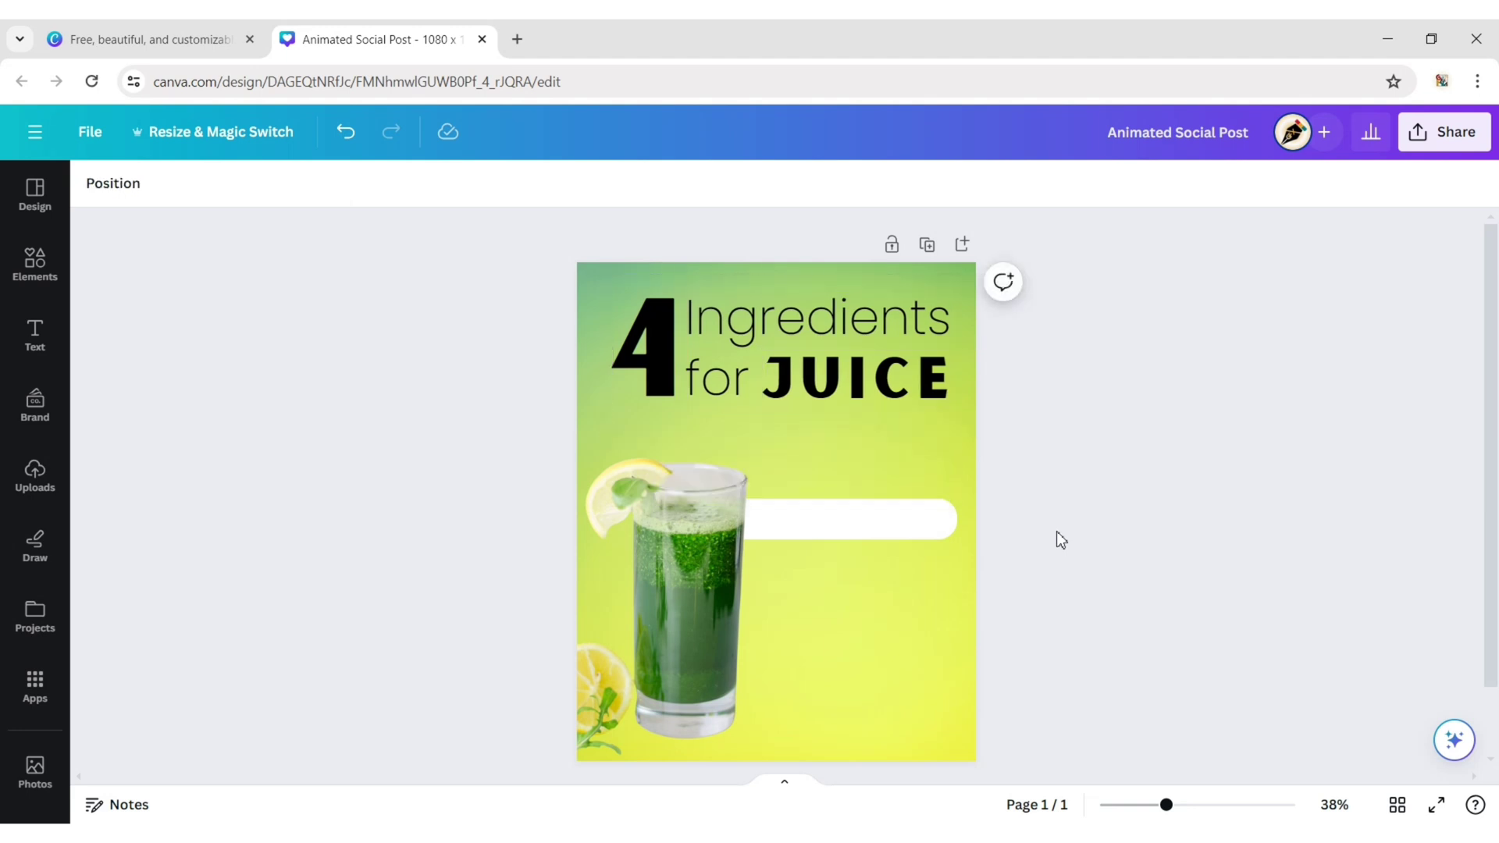
# Slightly enlarge the juice glass, nudge it left, and move the white bar up.
pyautogui.click(695, 526)
pyautogui.moveTo(776, 431); pyautogui.dragTo(803, 408)
pyautogui.moveTo(687, 551)
pyautogui.mouseDown()
pyautogui.moveTo(653, 551)
pyautogui.moveTo(675, 545)
pyautogui.mouseUp()
pyautogui.moveTo(832, 525); pyautogui.dragTo(801, 571)
# Duplicate the white bar into four bars evenly spaced beside the glass.
pyautogui.hotkey('ctrl', 'd')
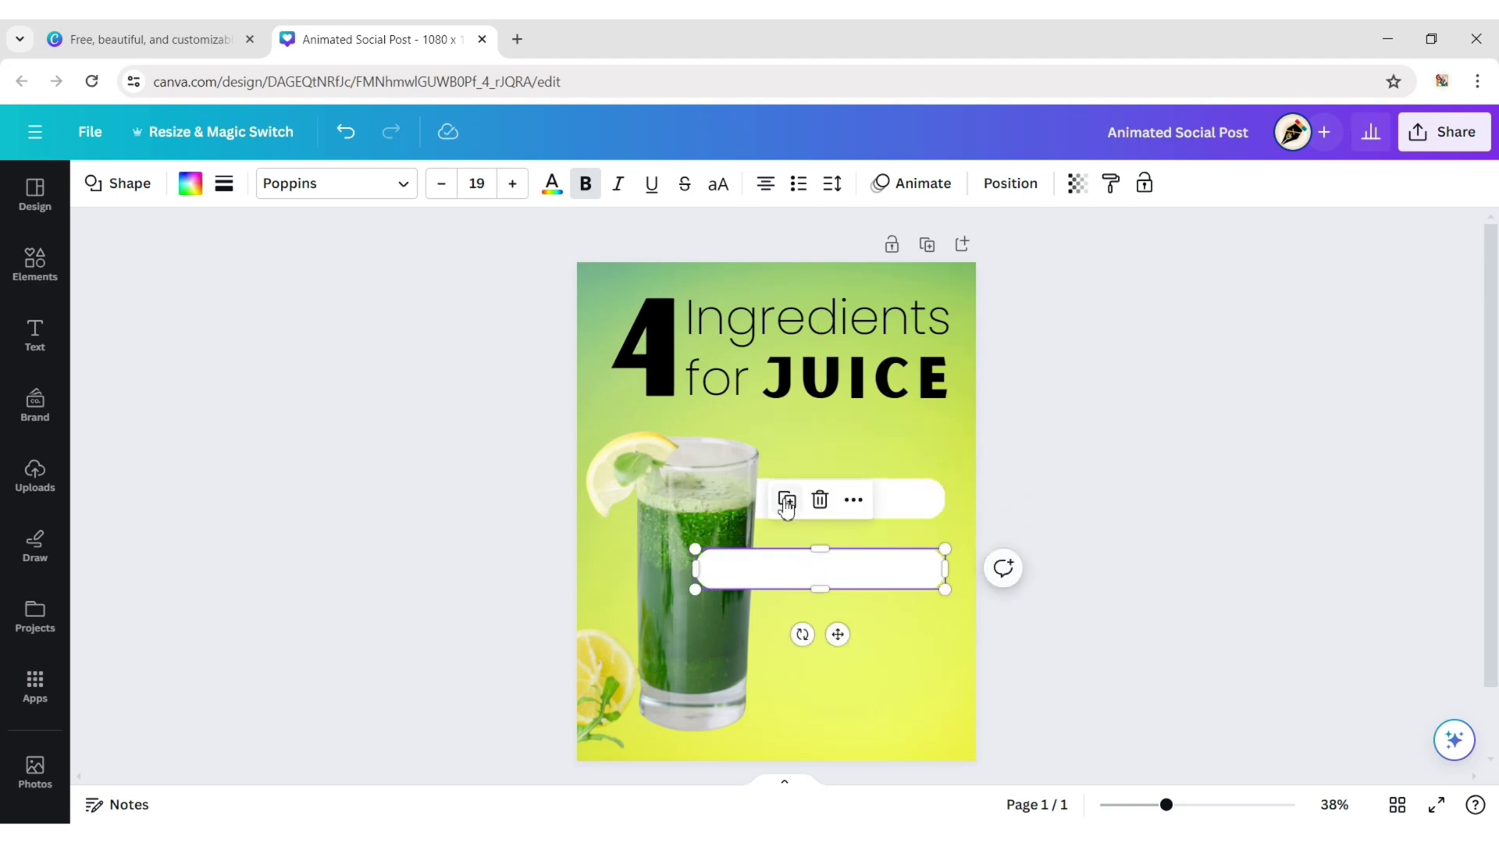
pyautogui.click(787, 501)
pyautogui.click(787, 570)
pyautogui.moveTo(801, 507); pyautogui.dragTo(803, 495)
pyautogui.moveTo(813, 579); pyautogui.dragTo(809, 562)
pyautogui.moveTo(816, 637); pyautogui.dragTo(816, 613)
pyautogui.moveTo(818, 700); pyautogui.dragTo(819, 678)
# Select the bars and send them backward behind the juice glass.
pyautogui.keyDown('shift'); pyautogui.click(817, 620); pyautogui.keyUp('shift')
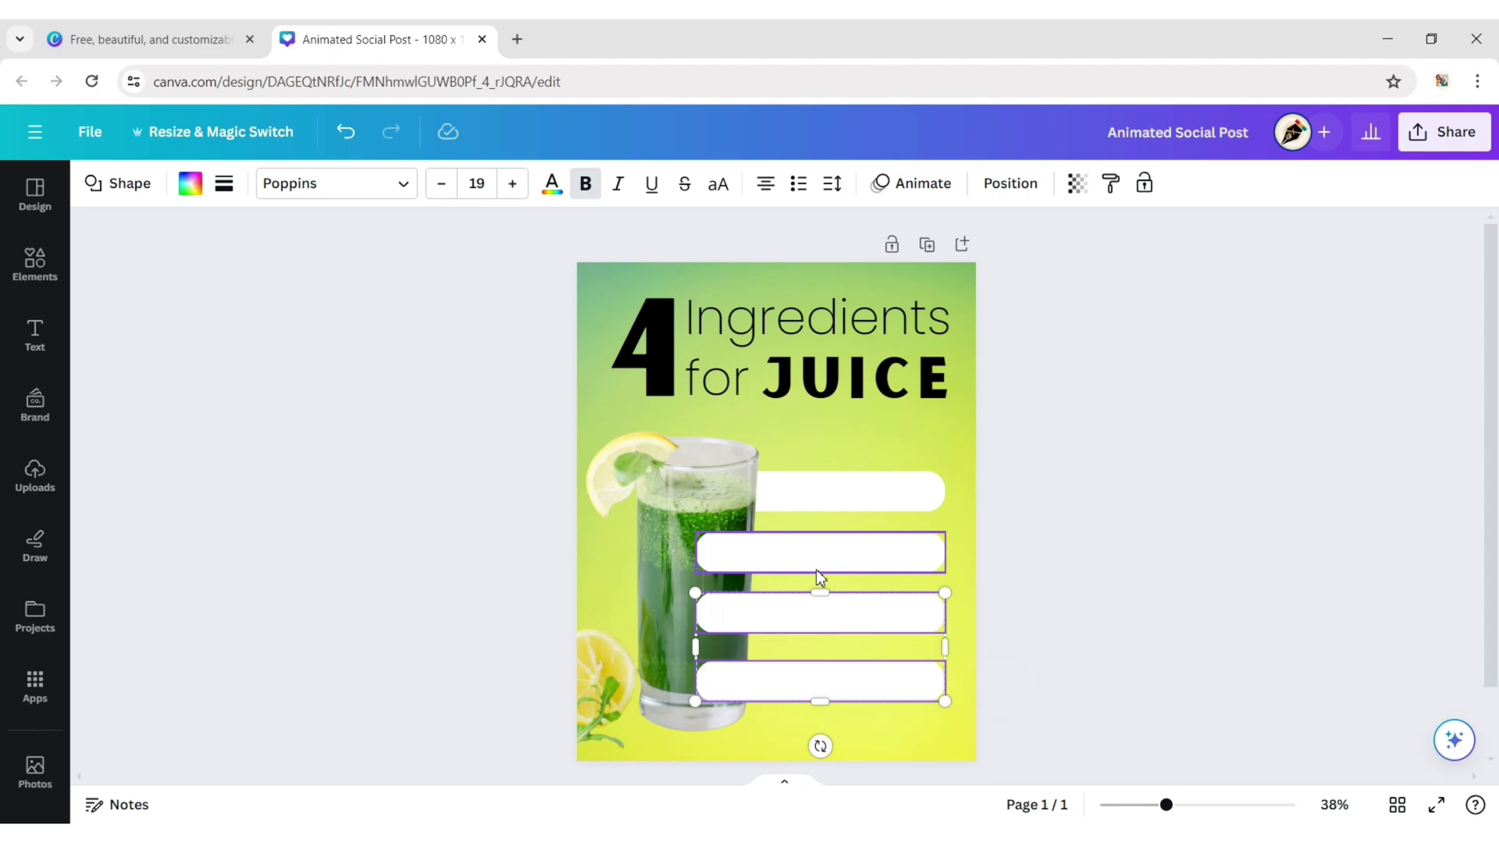
pyautogui.keyDown('shift'); pyautogui.click(817, 569); pyautogui.keyUp('shift')
pyautogui.click(1015, 184)
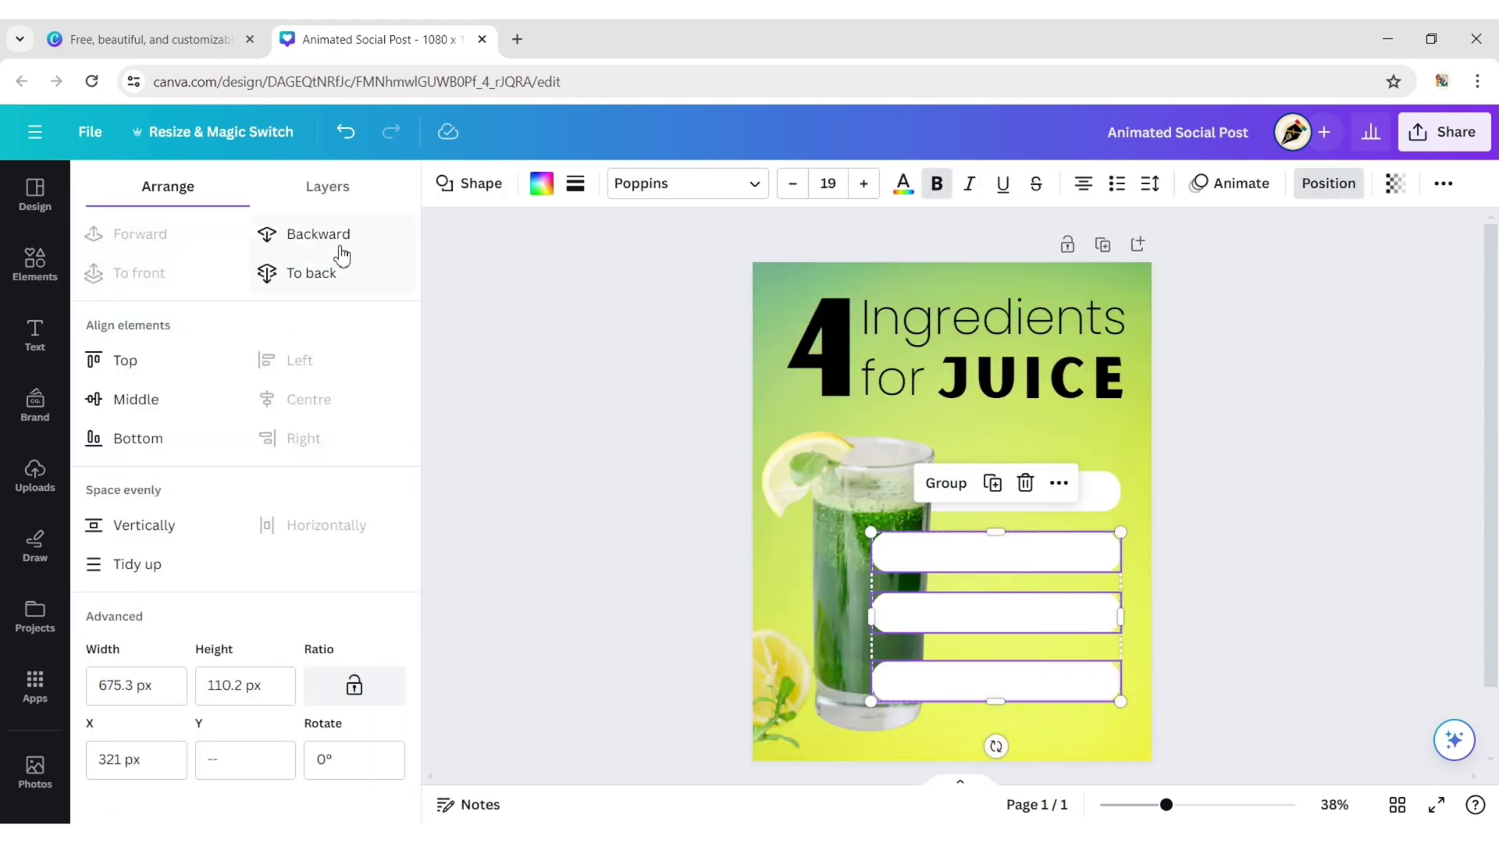
pyautogui.click(332, 238)
pyautogui.click(1113, 467)
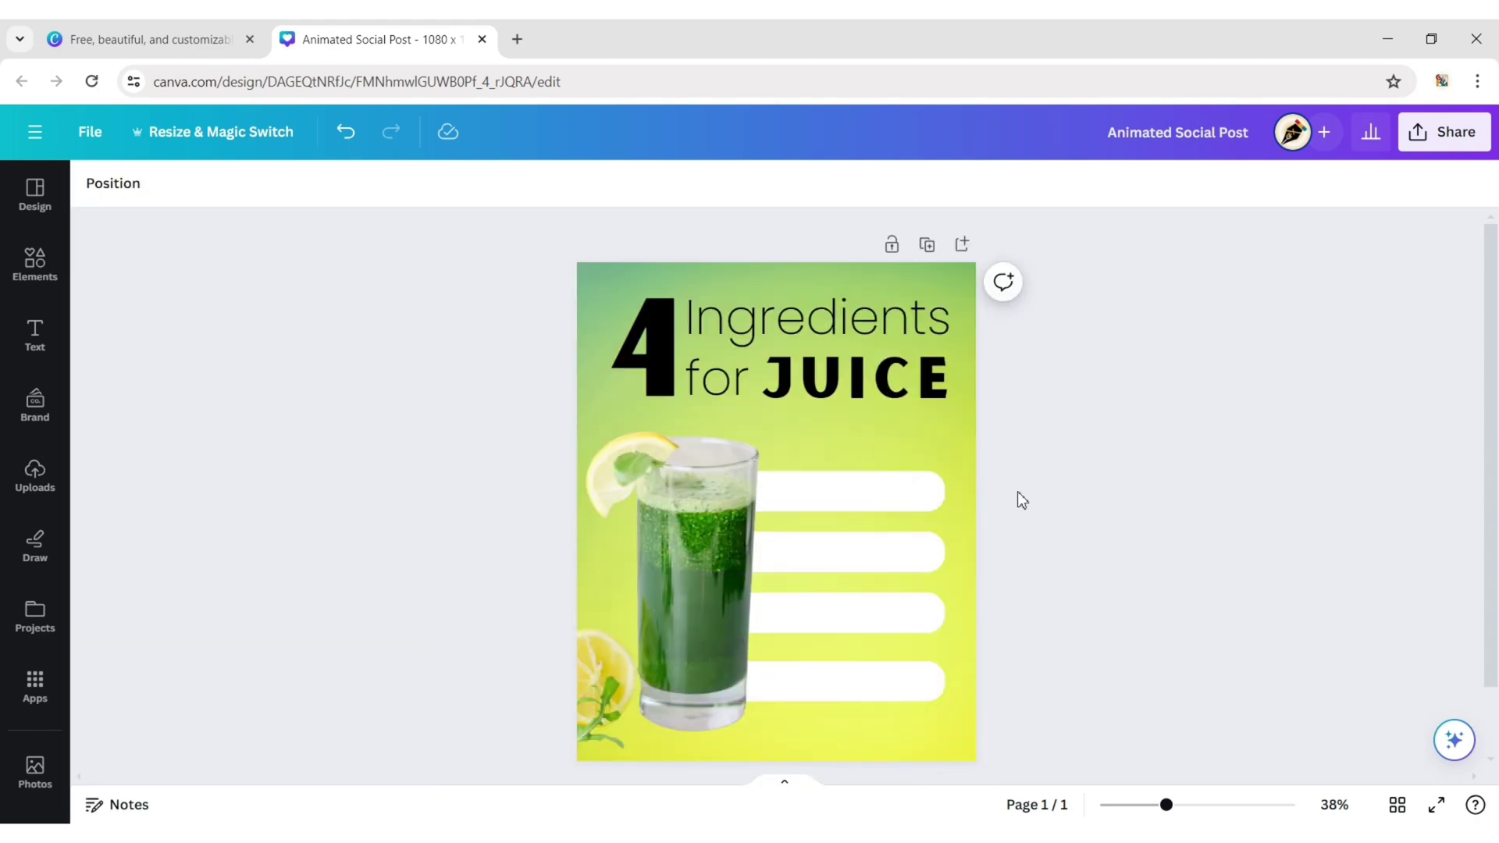
pyautogui.click(32, 254)
# Add a graphic from a 'shadow' element search, resized and placed under the glass.
pyautogui.write('sha')
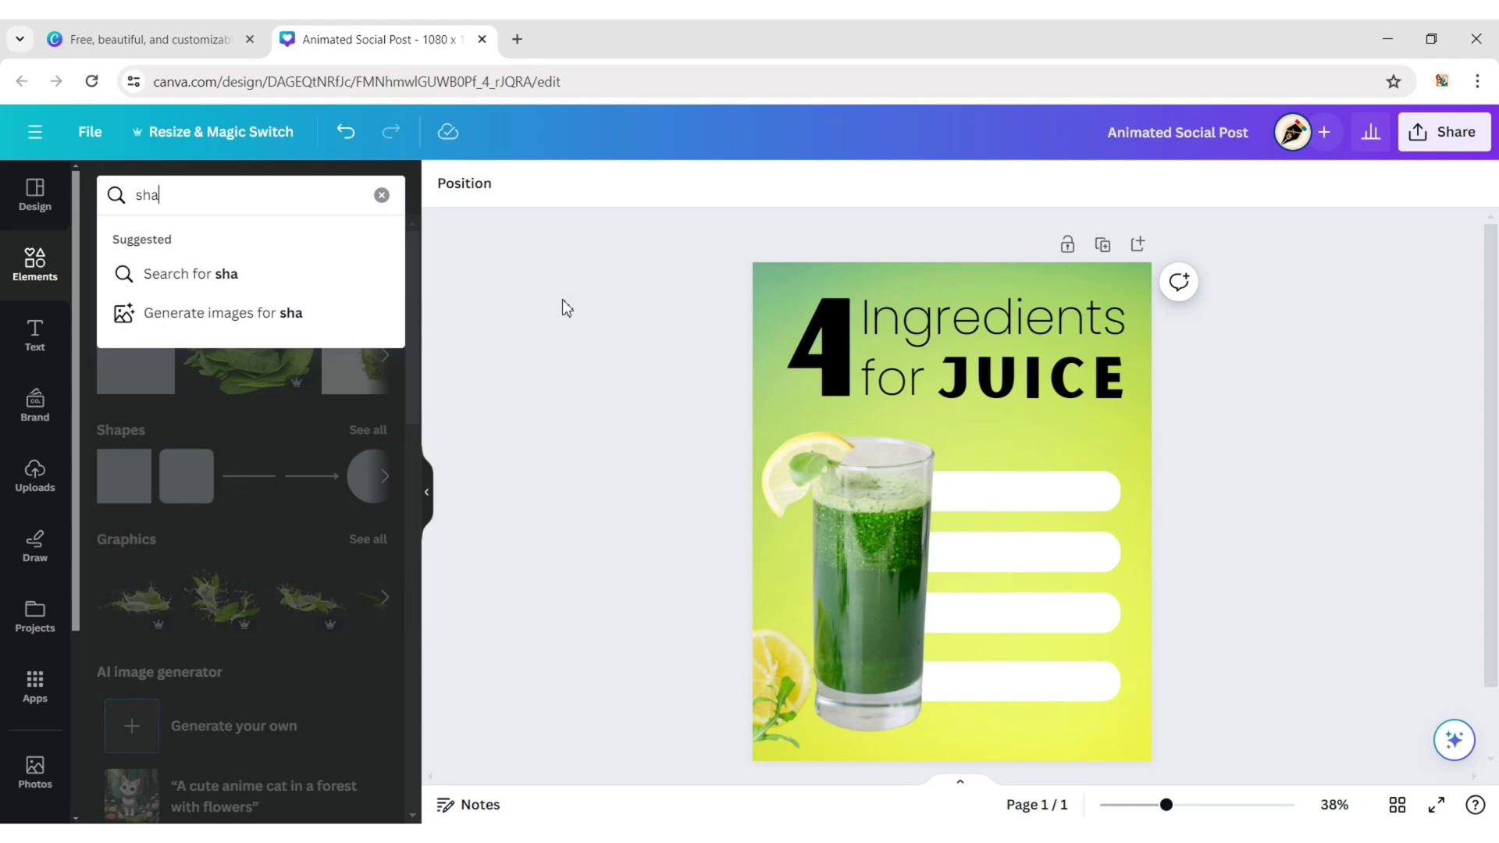
pyautogui.write('dow')
pyautogui.press('Return')
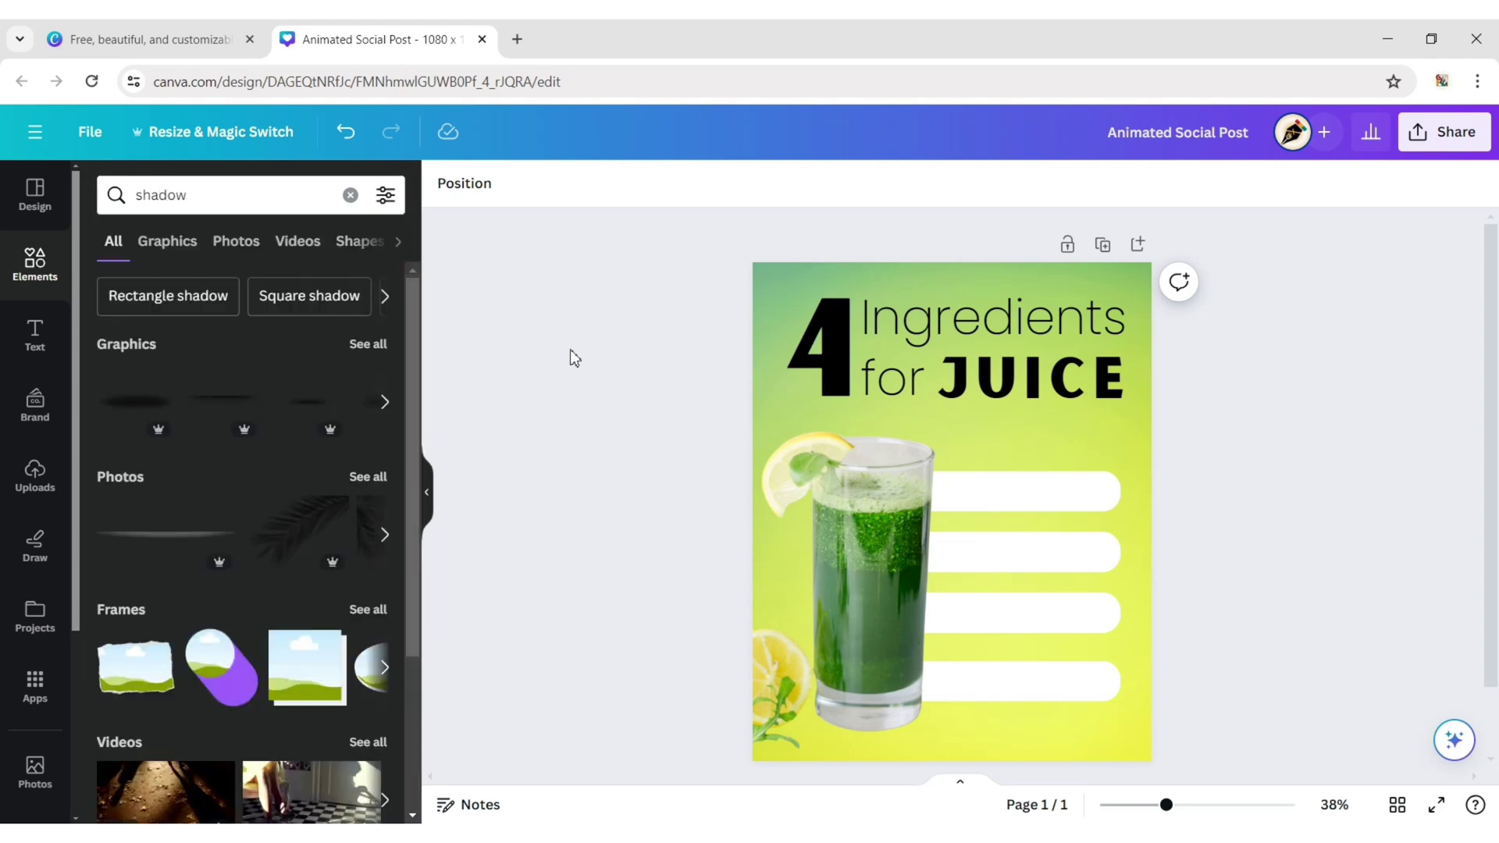
pyautogui.click(155, 405)
pyautogui.click(426, 492)
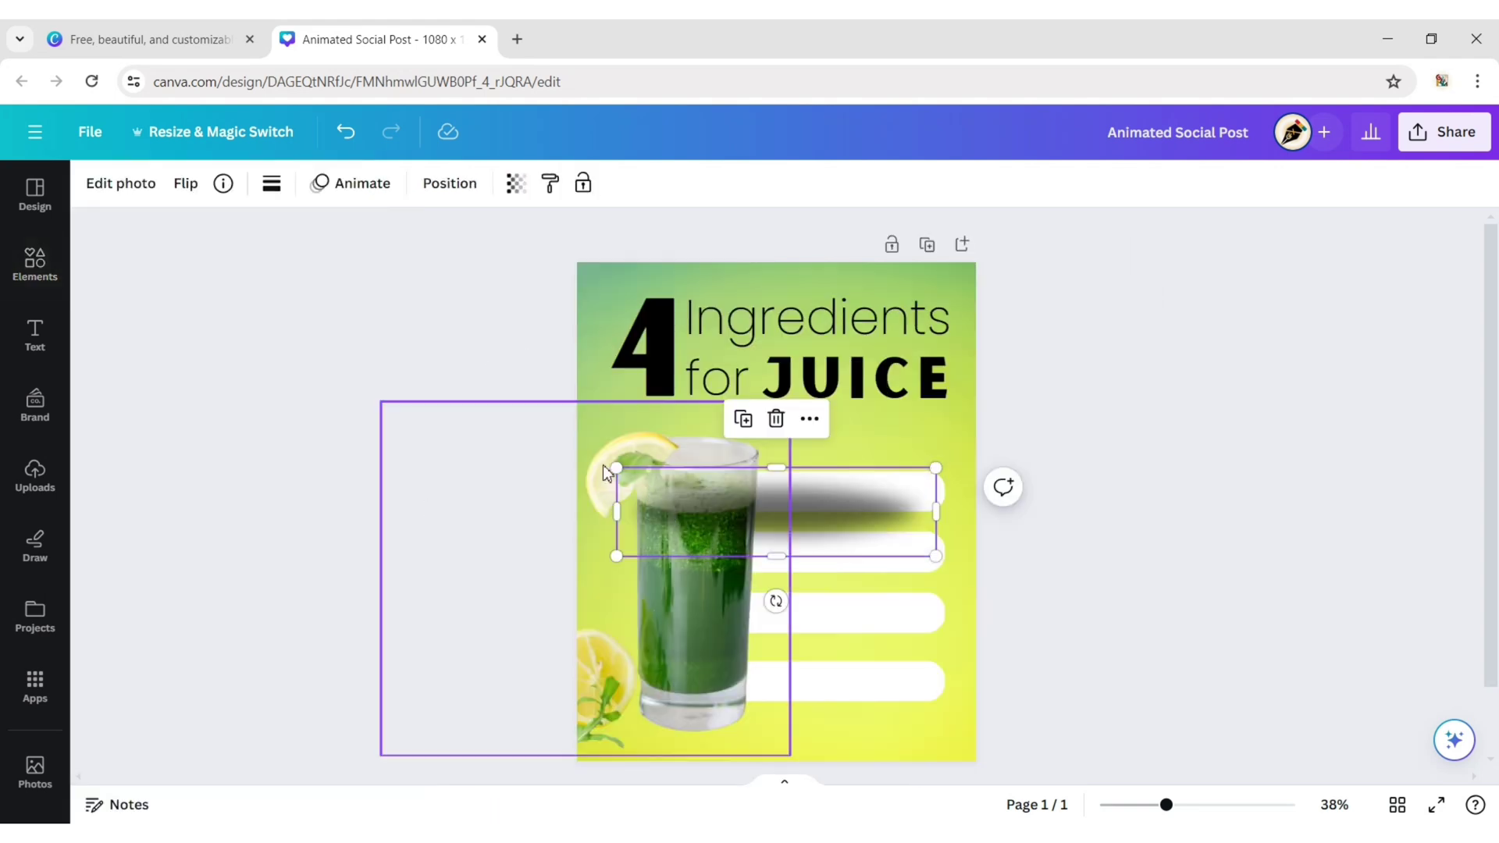
pyautogui.moveTo(617, 468); pyautogui.dragTo(761, 508)
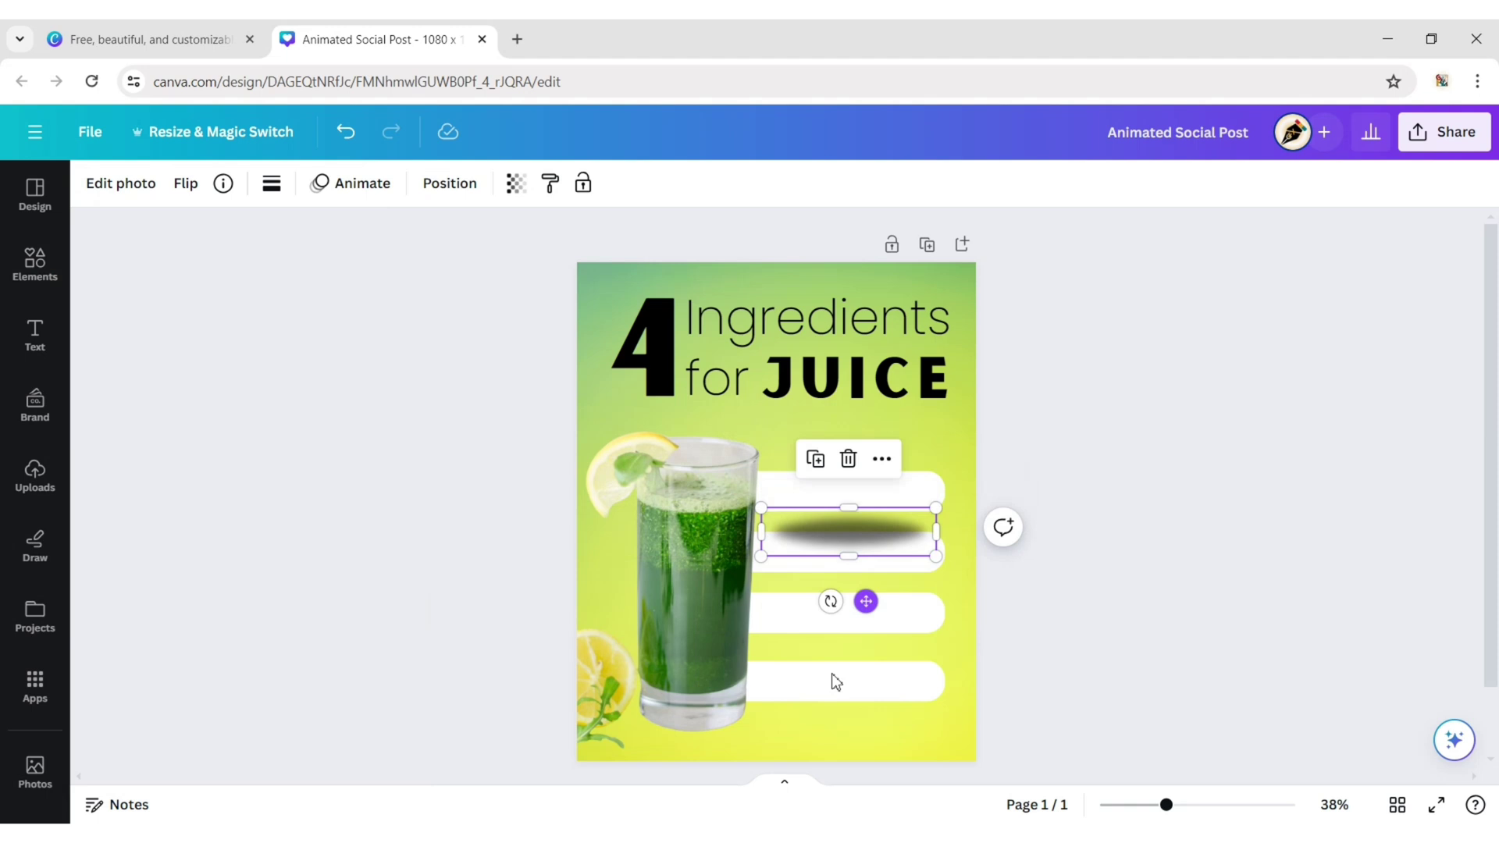
pyautogui.moveTo(865, 601); pyautogui.dragTo(707, 796)
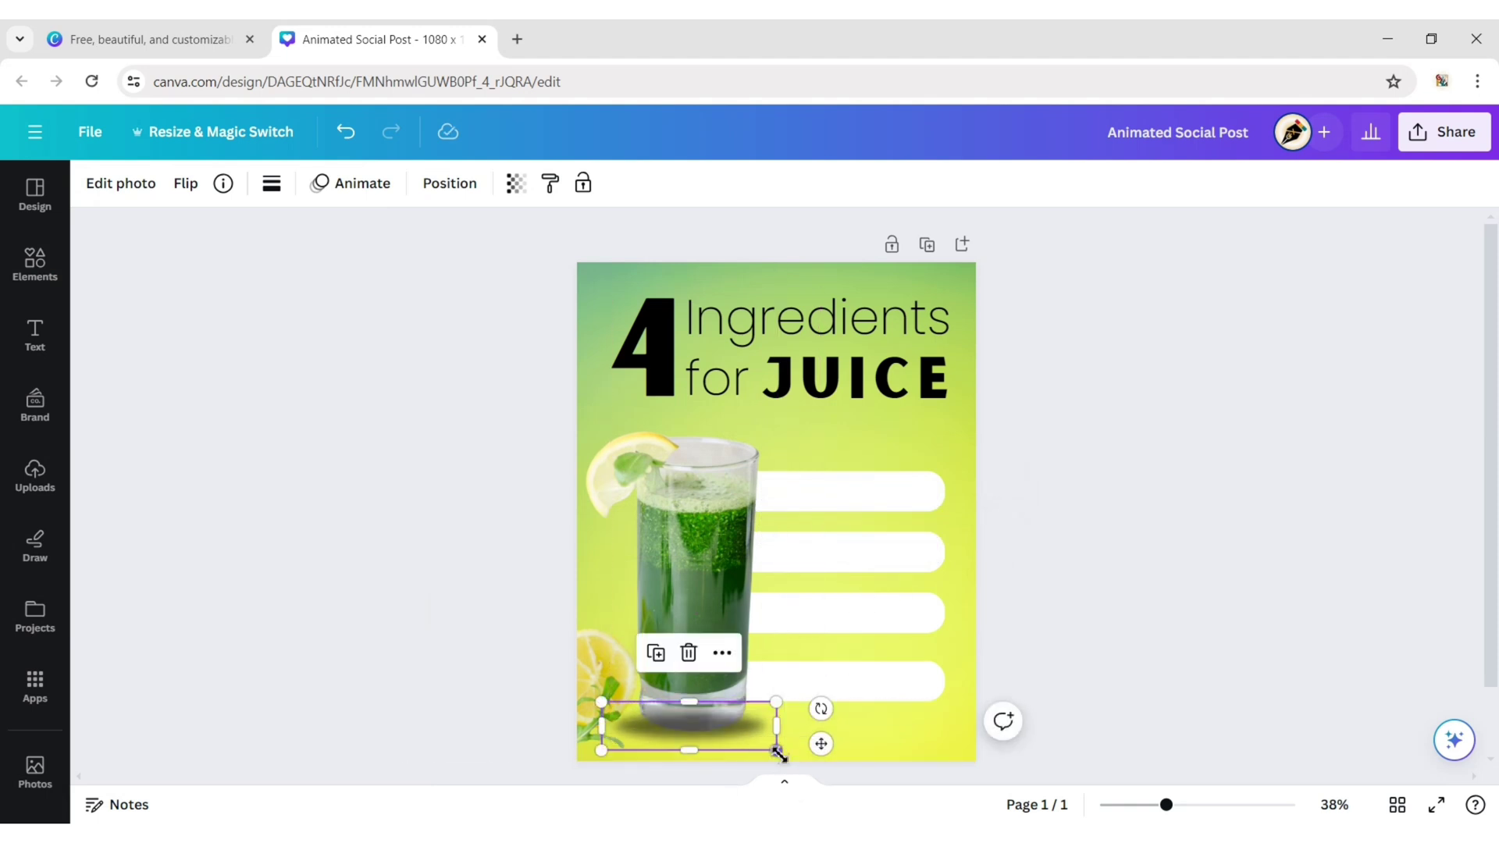
pyautogui.moveTo(778, 754); pyautogui.dragTo(692, 726)
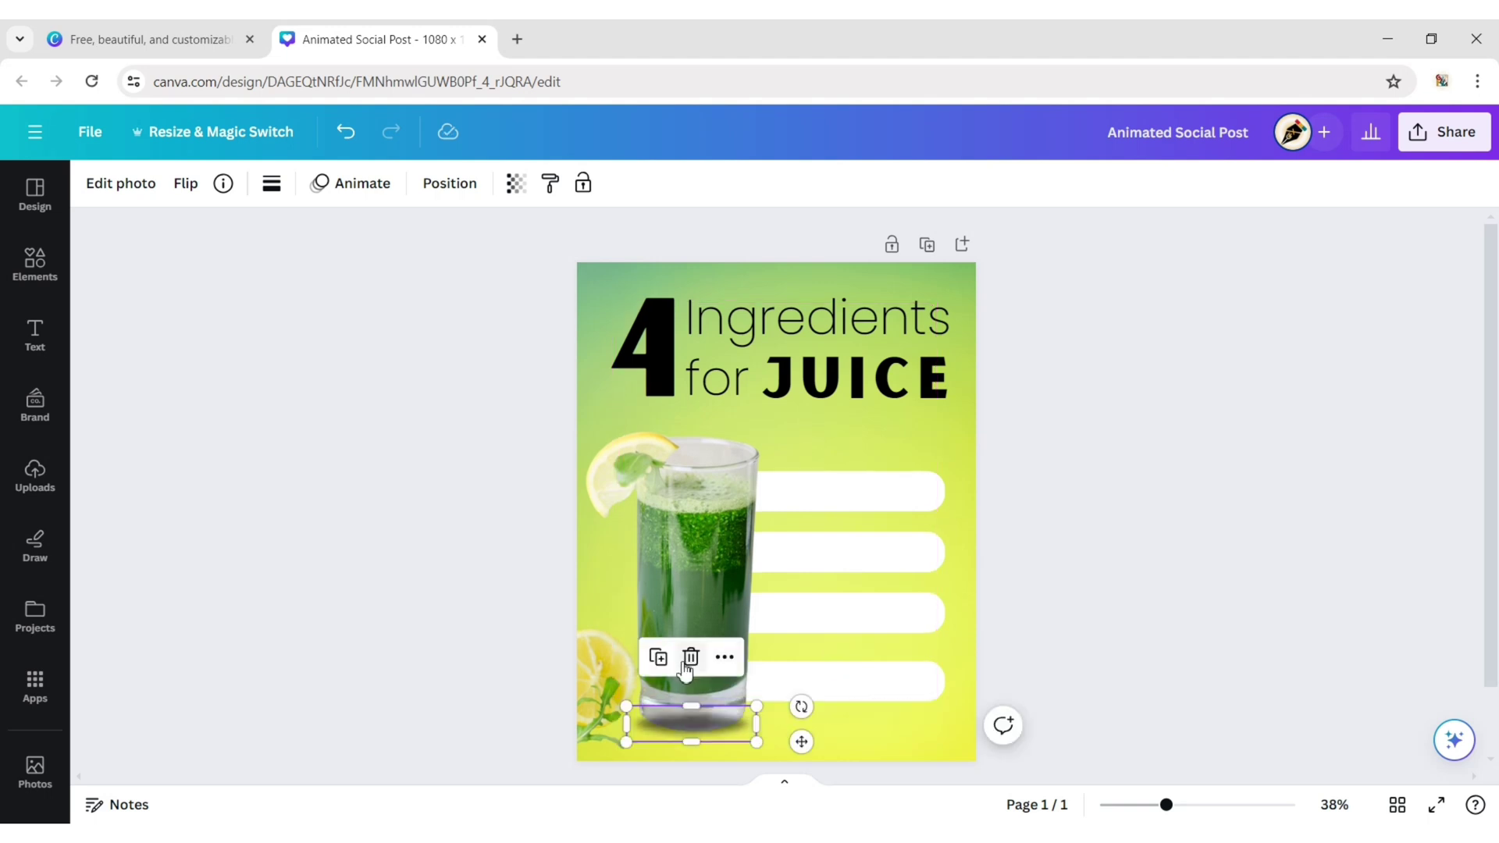
# Send the shadow backward so it sits behind the juice glass.
pyautogui.click(724, 657)
pyautogui.moveTo(781, 356)
pyautogui.click(1070, 441)
pyautogui.click(1126, 582)
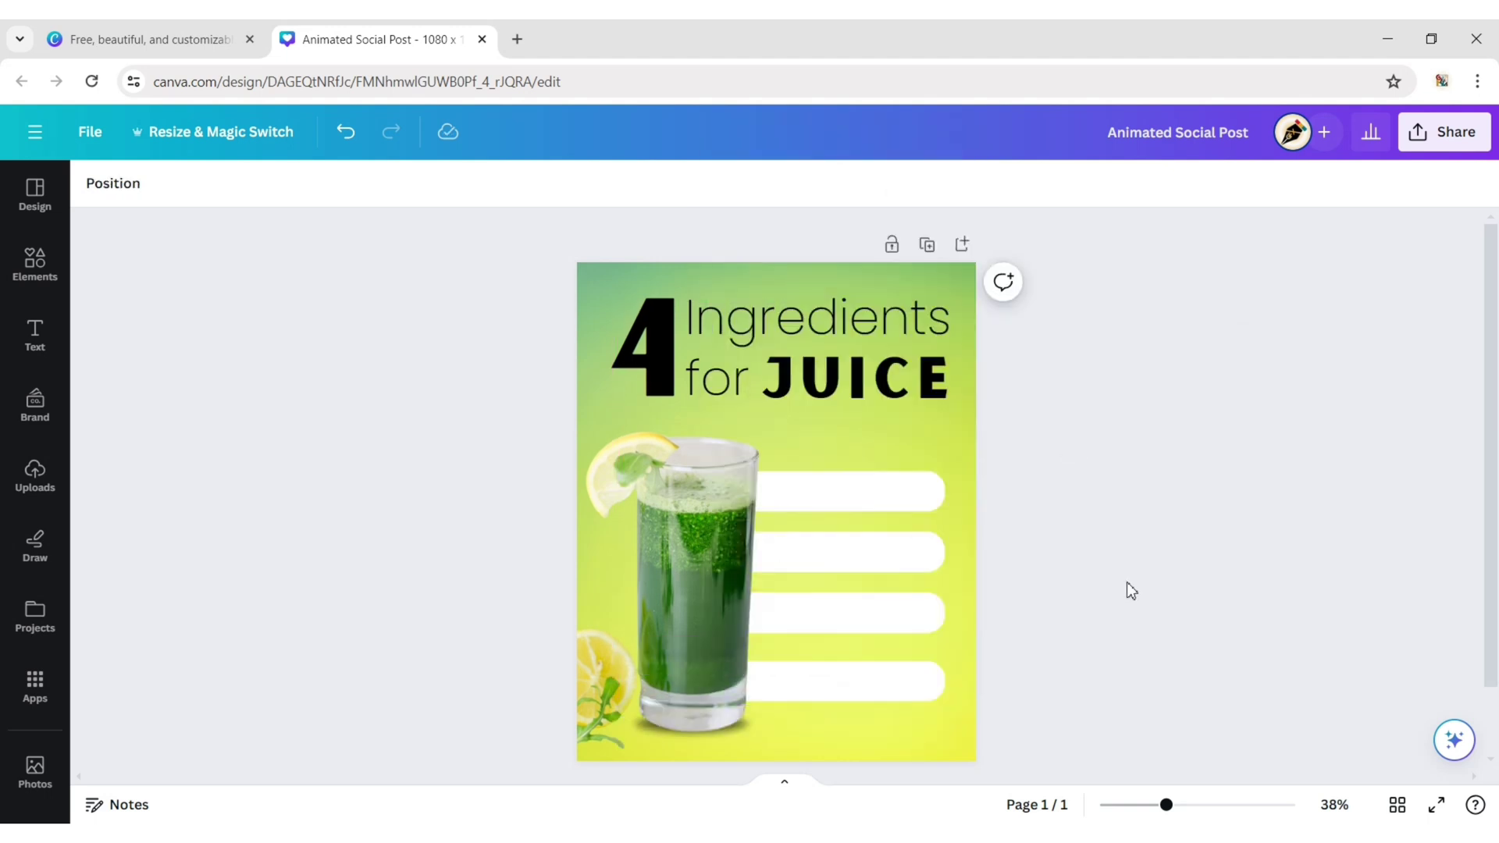
# Add a coconut photo from the 'coconut' Photos results, shrunk onto the first bar's left end.
pyautogui.click(53, 283)
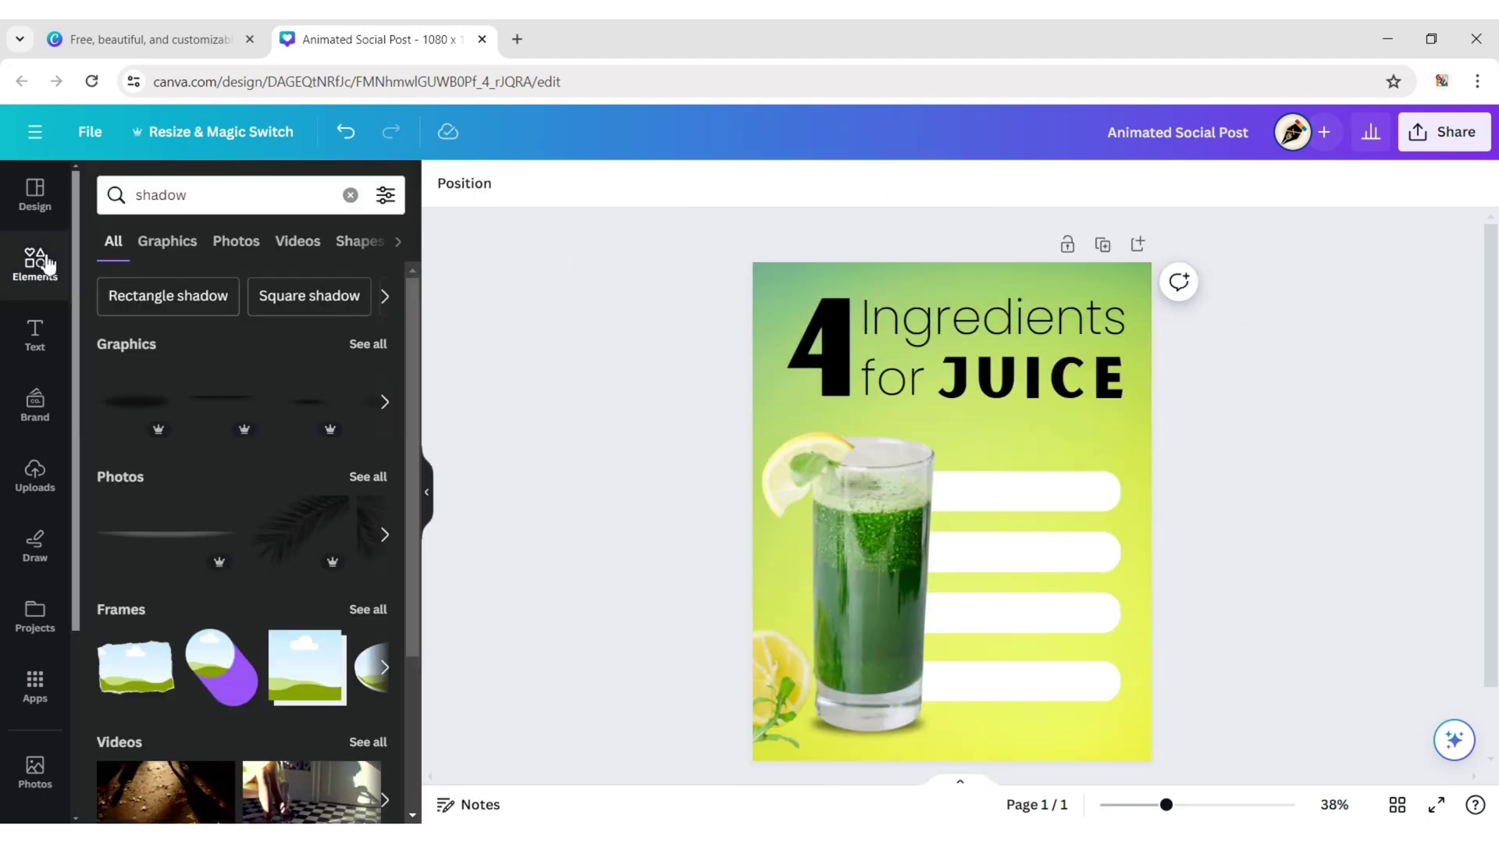
pyautogui.click(348, 194)
pyautogui.write('coconut')
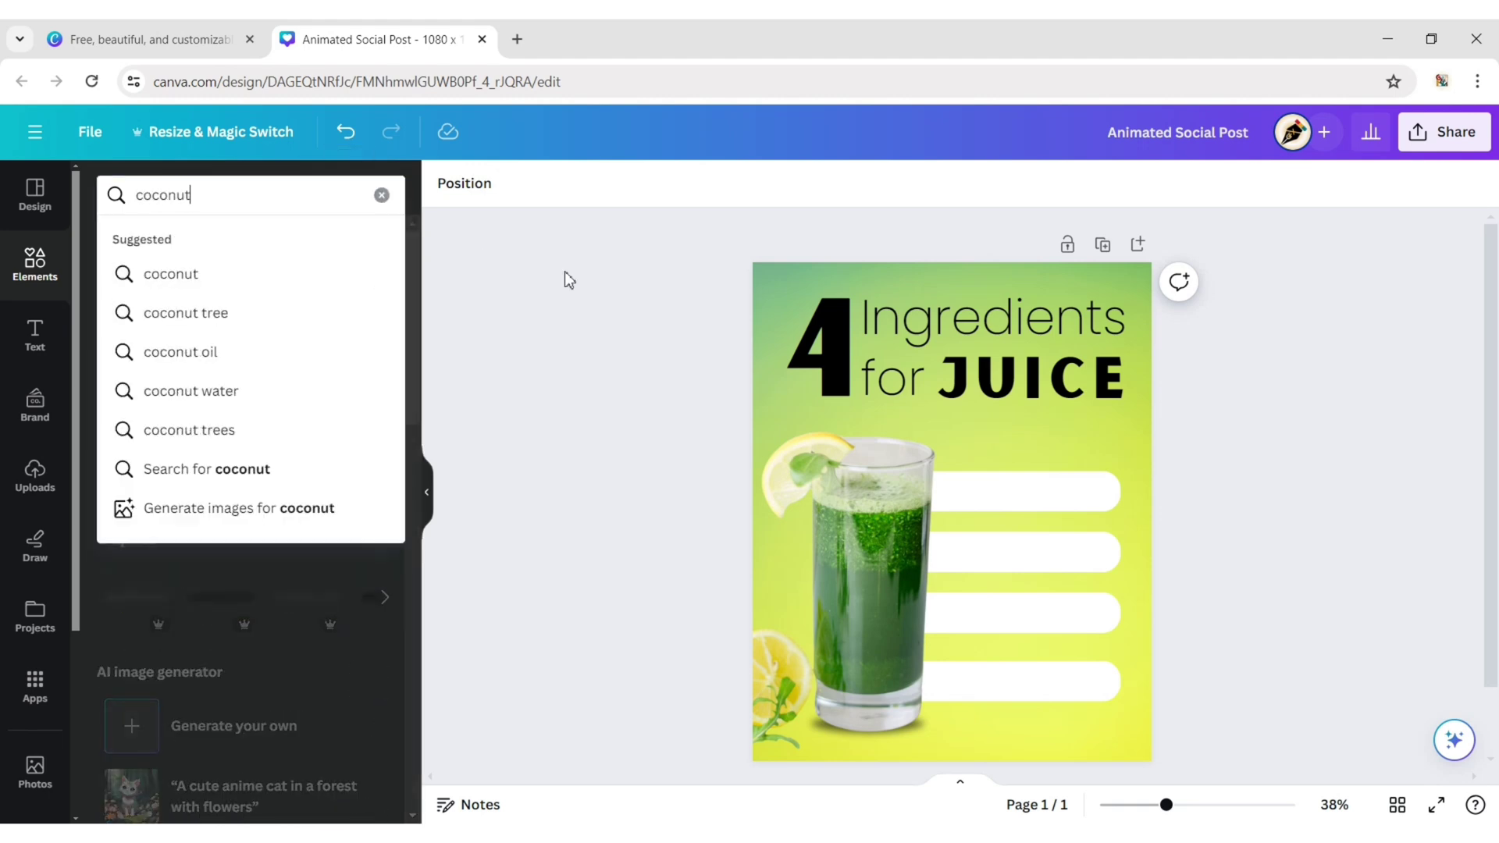
pyautogui.press('Return')
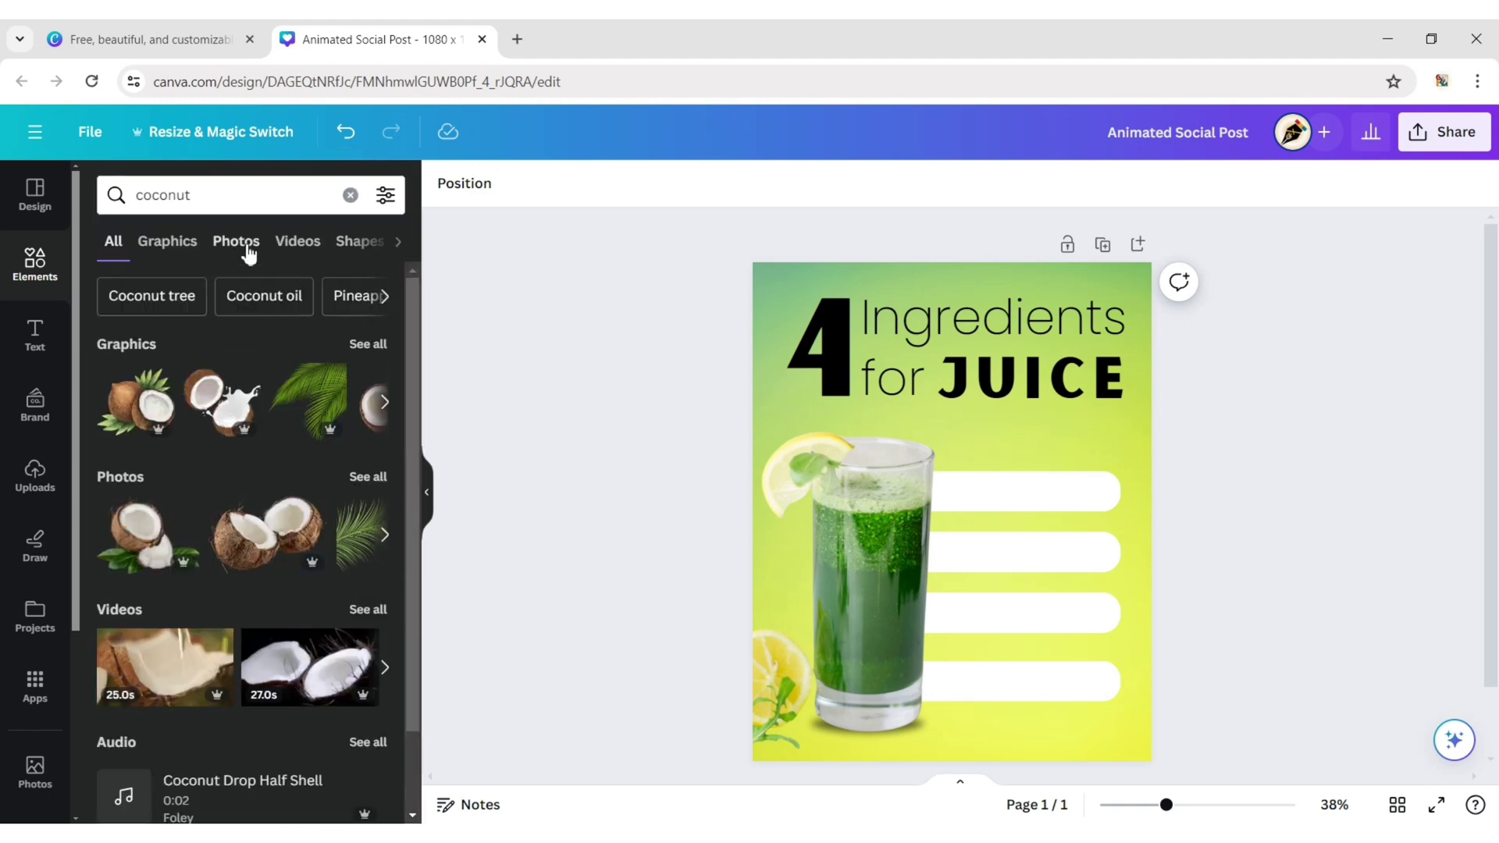
pyautogui.click(249, 251)
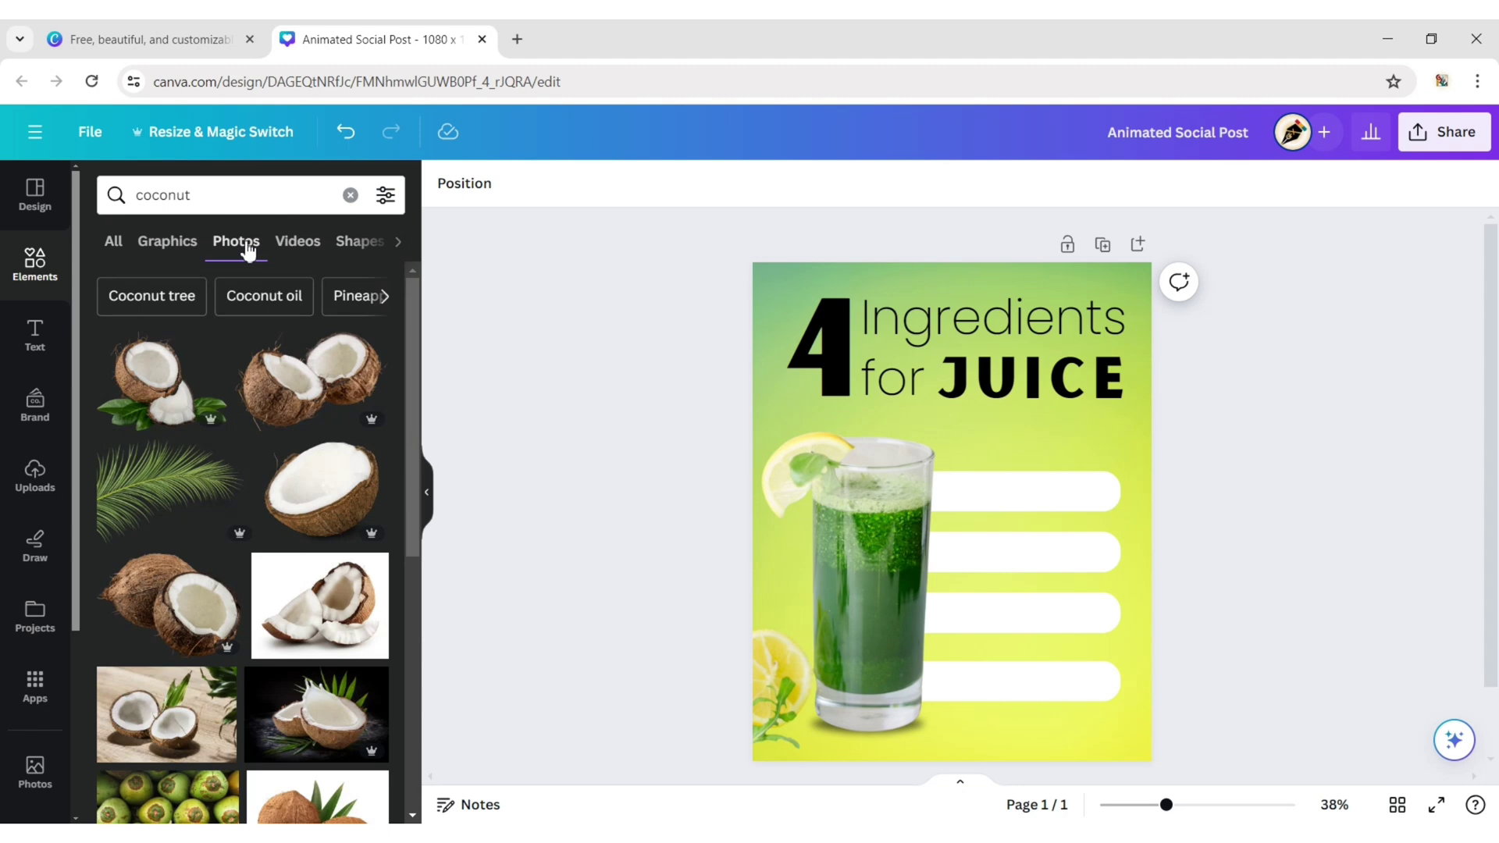
pyautogui.click(195, 585)
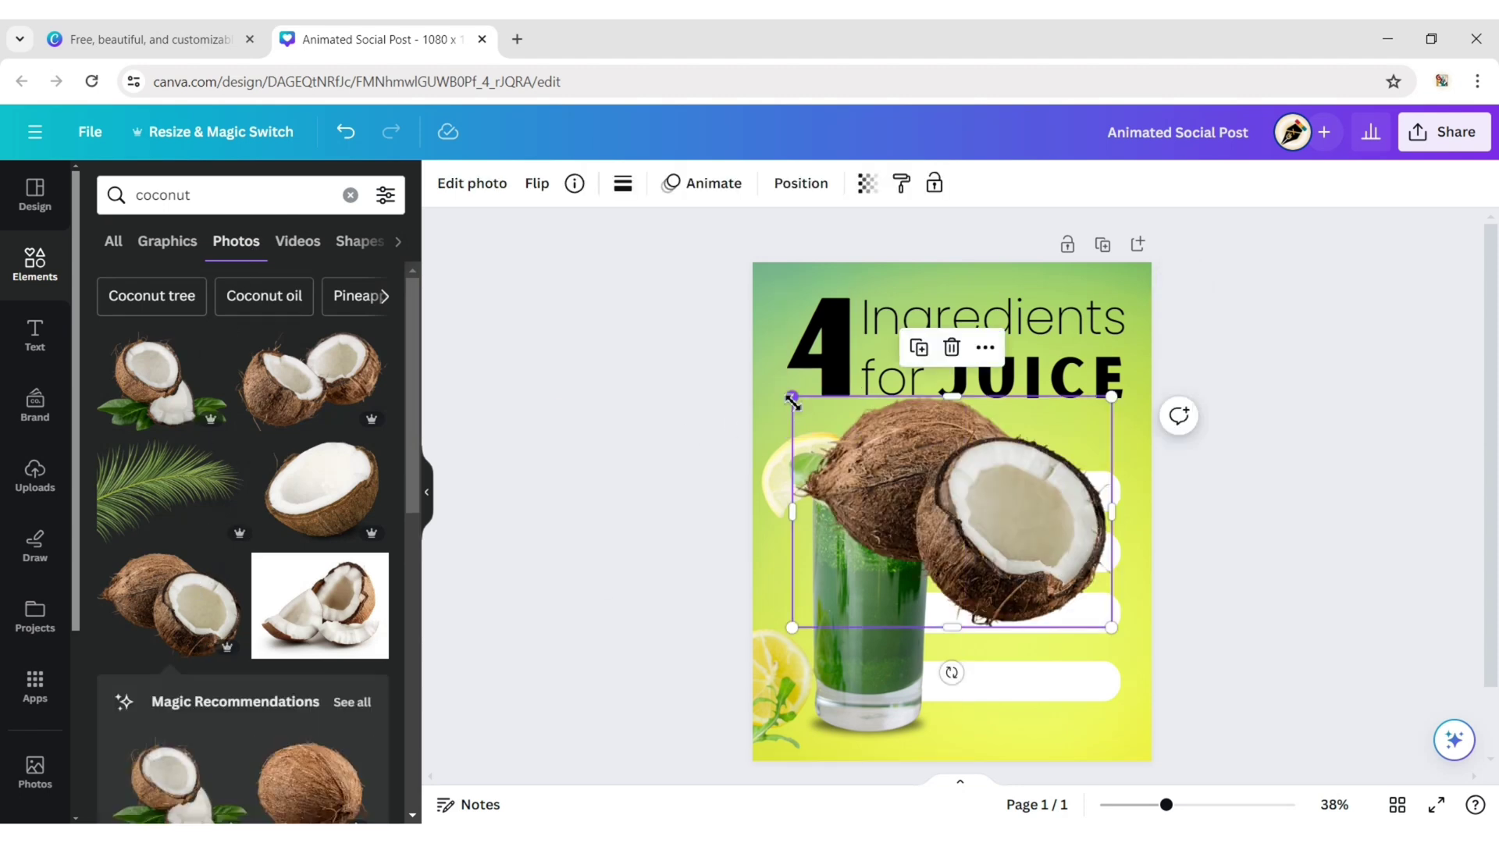
pyautogui.moveTo(791, 393); pyautogui.dragTo(1069, 597)
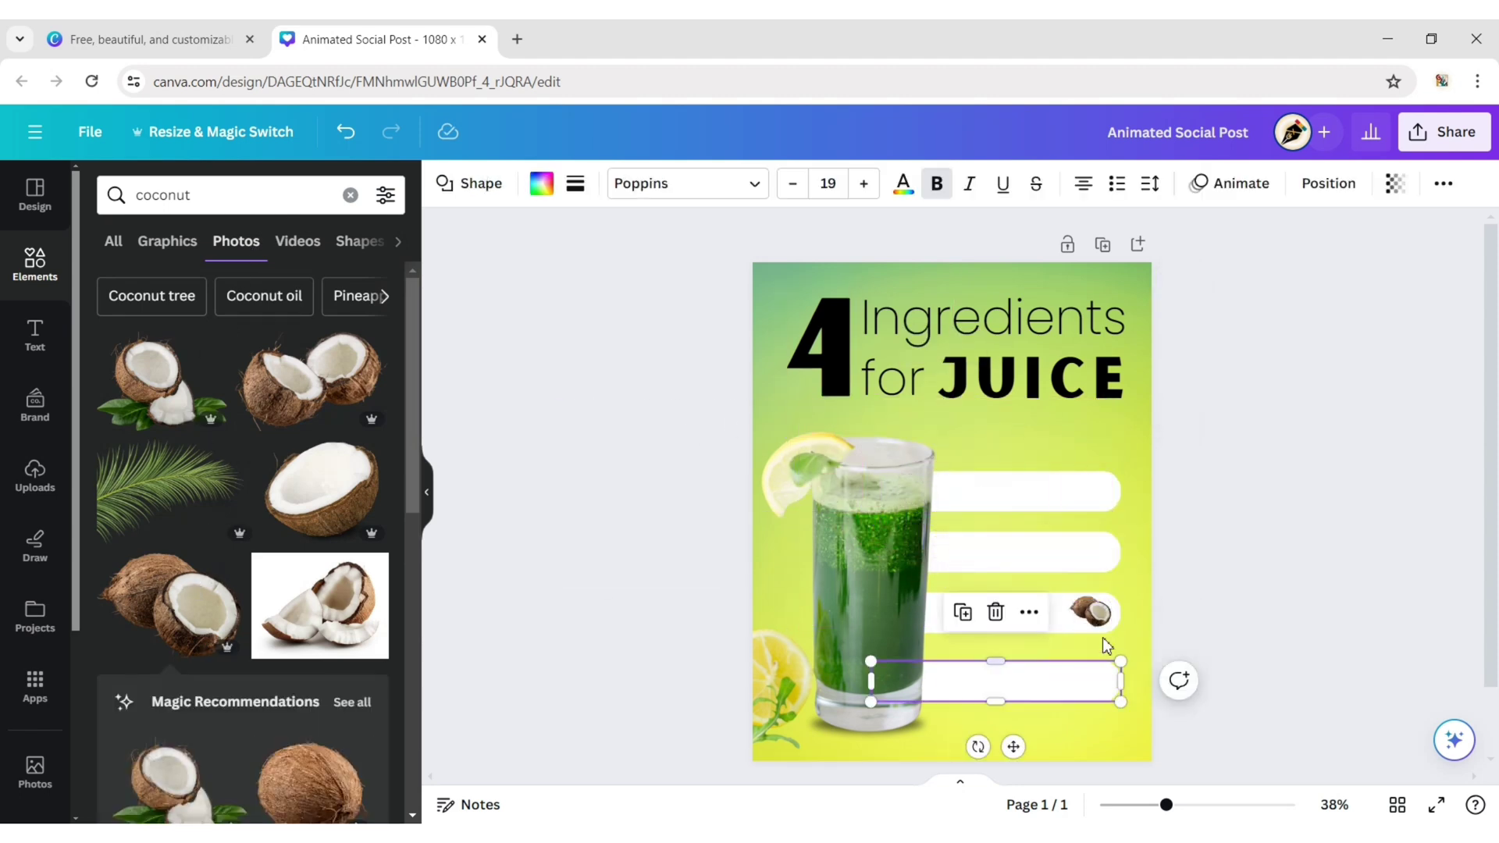
pyautogui.moveTo(1104, 669); pyautogui.dragTo(978, 548)
pyautogui.click(1271, 527)
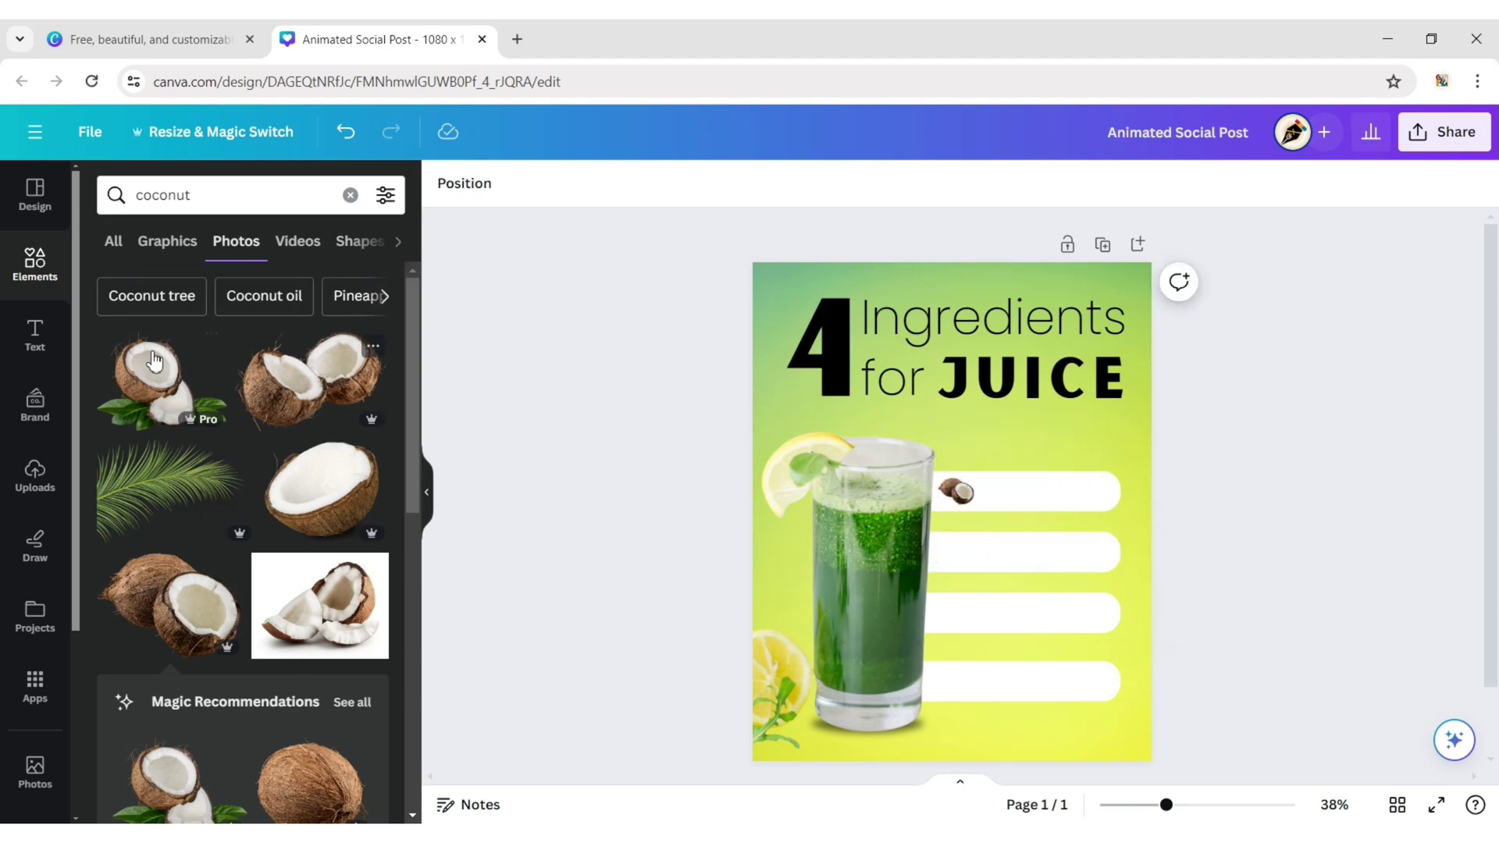
pyautogui.click(35, 335)
# Add a heading reading 'Coconut Water' in Poppins Regular at size 33.
pyautogui.click(110, 342)
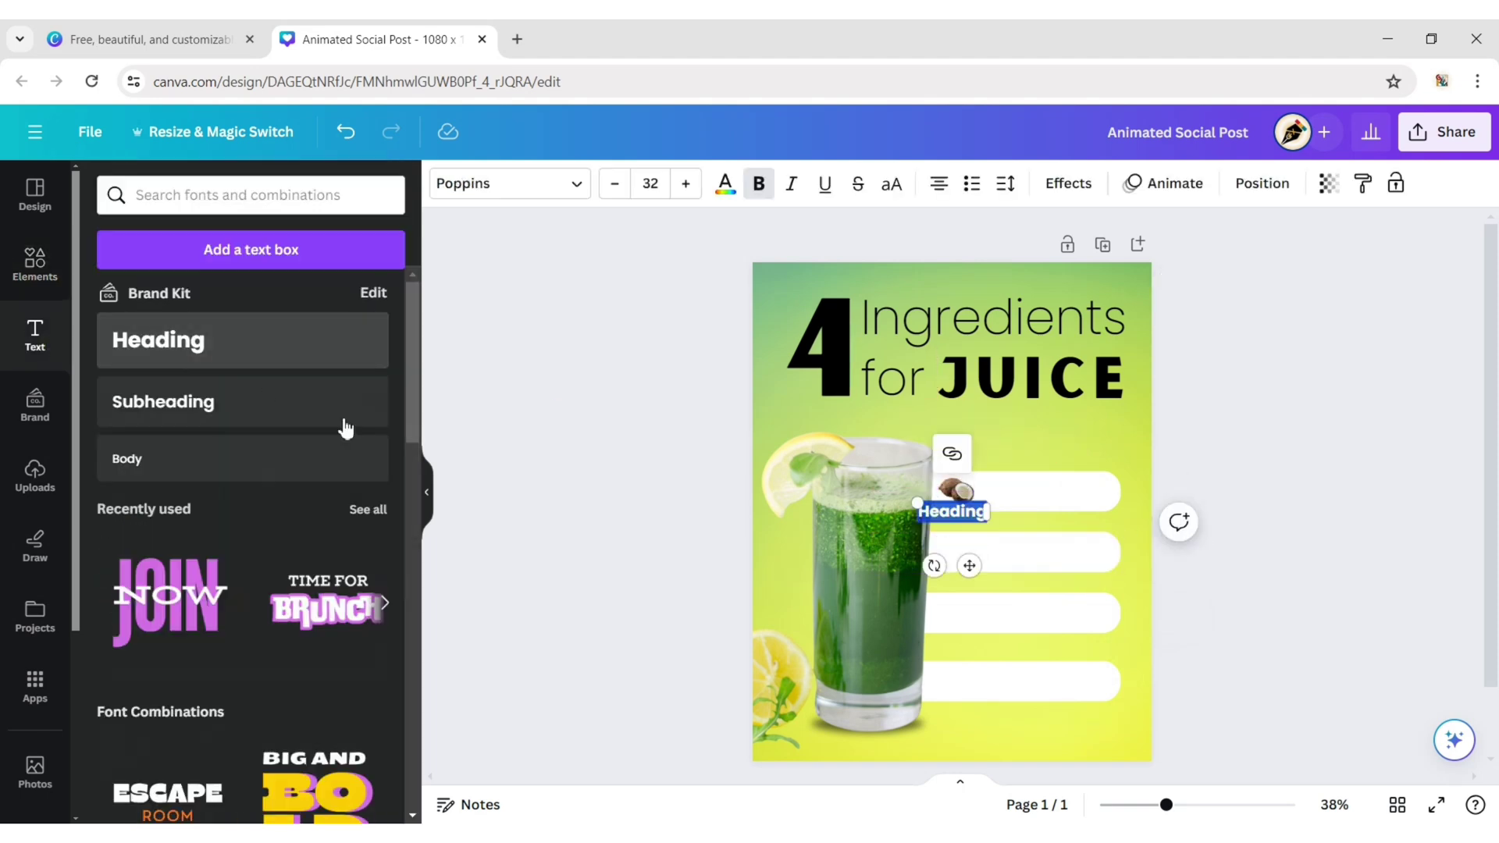
pyautogui.click(430, 496)
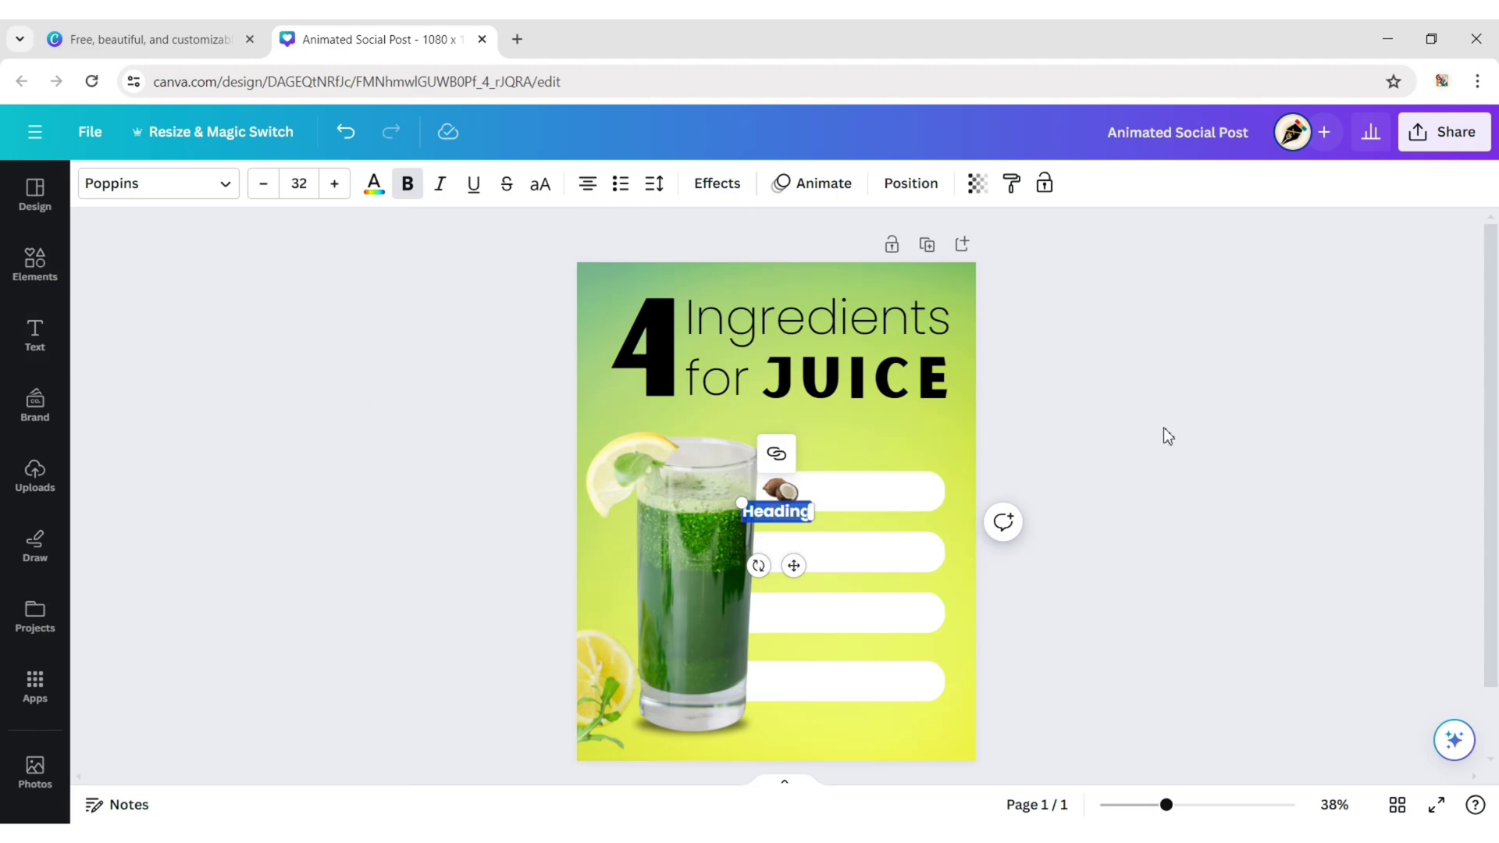
pyautogui.write('Coconut Water')
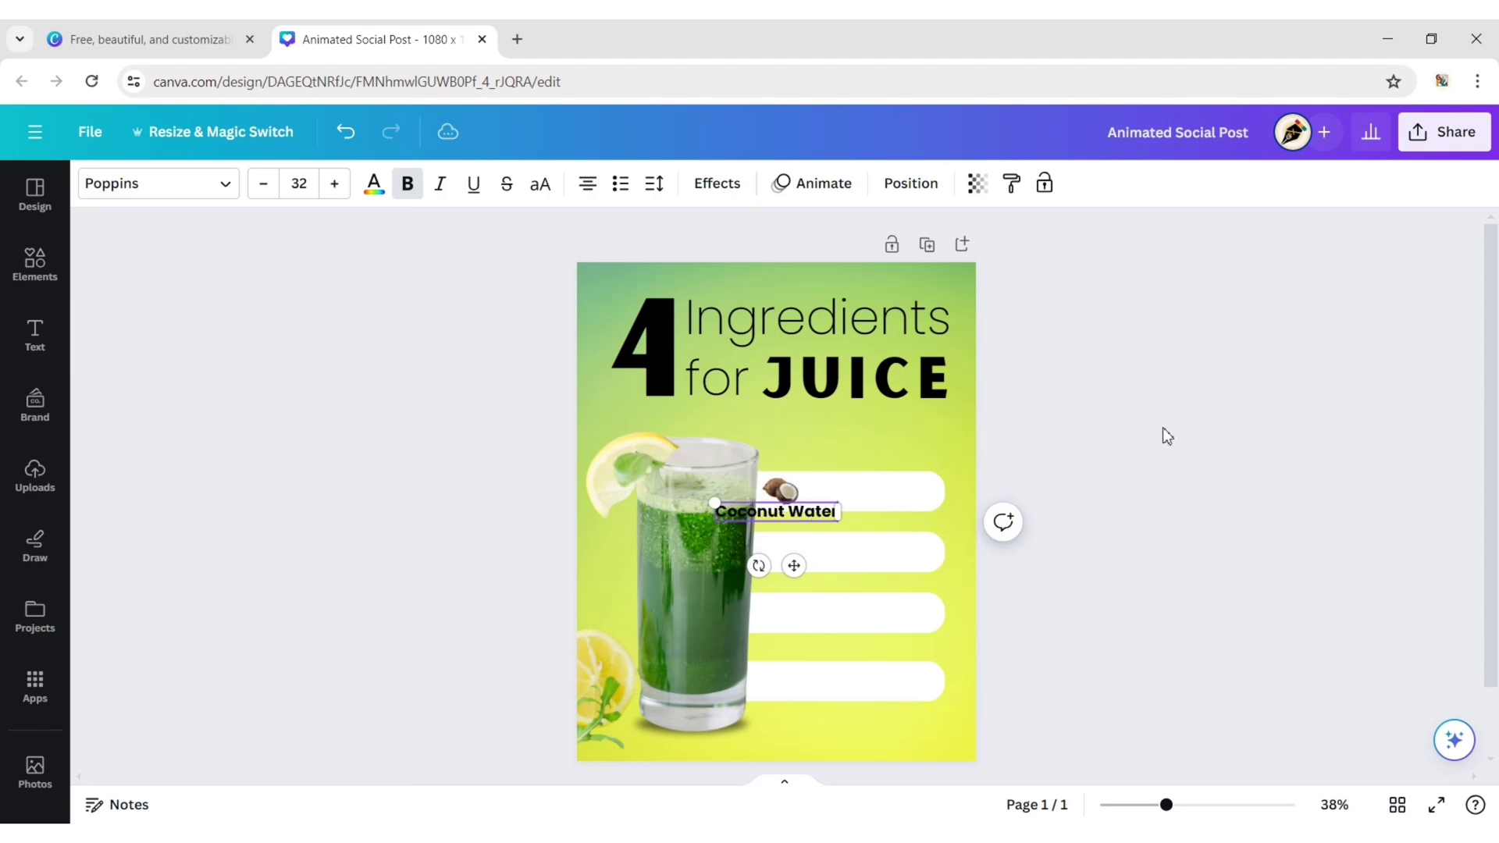
pyautogui.click(194, 186)
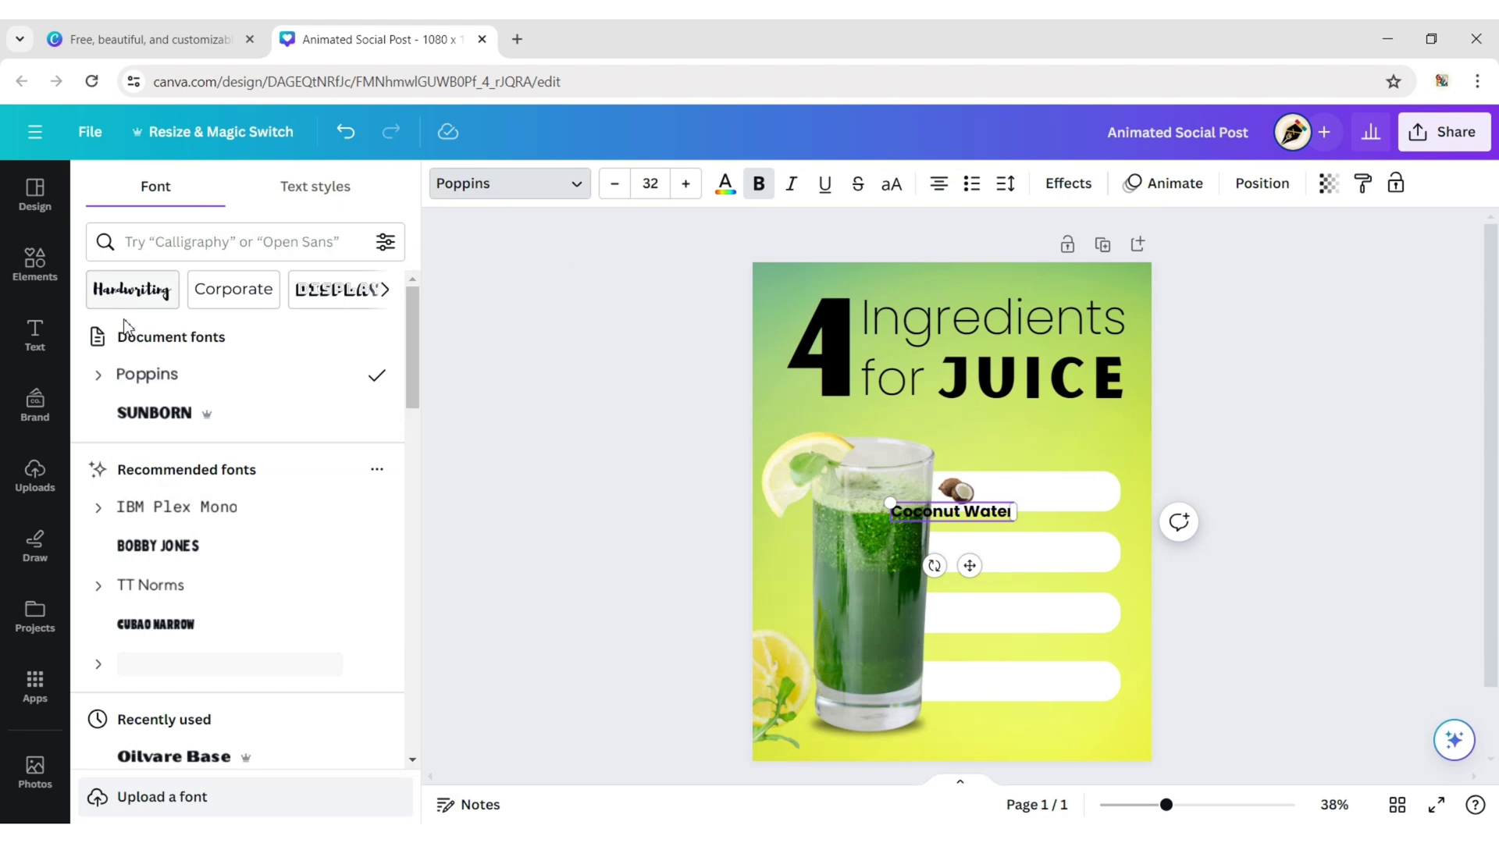
pyautogui.click(102, 379)
pyautogui.click(161, 530)
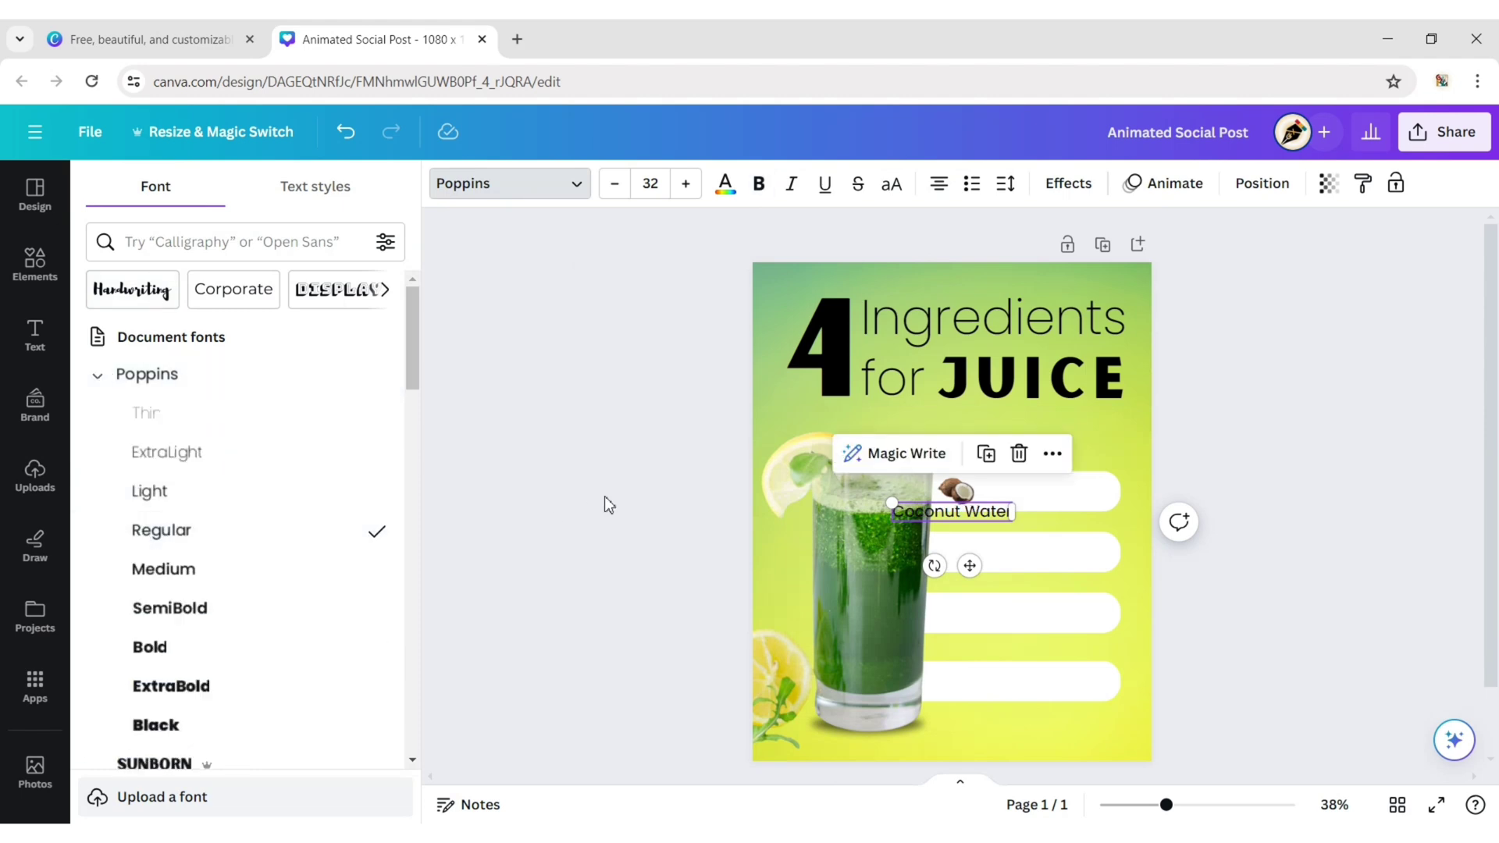
pyautogui.click(648, 183)
pyautogui.write('33')
pyautogui.press('Return')
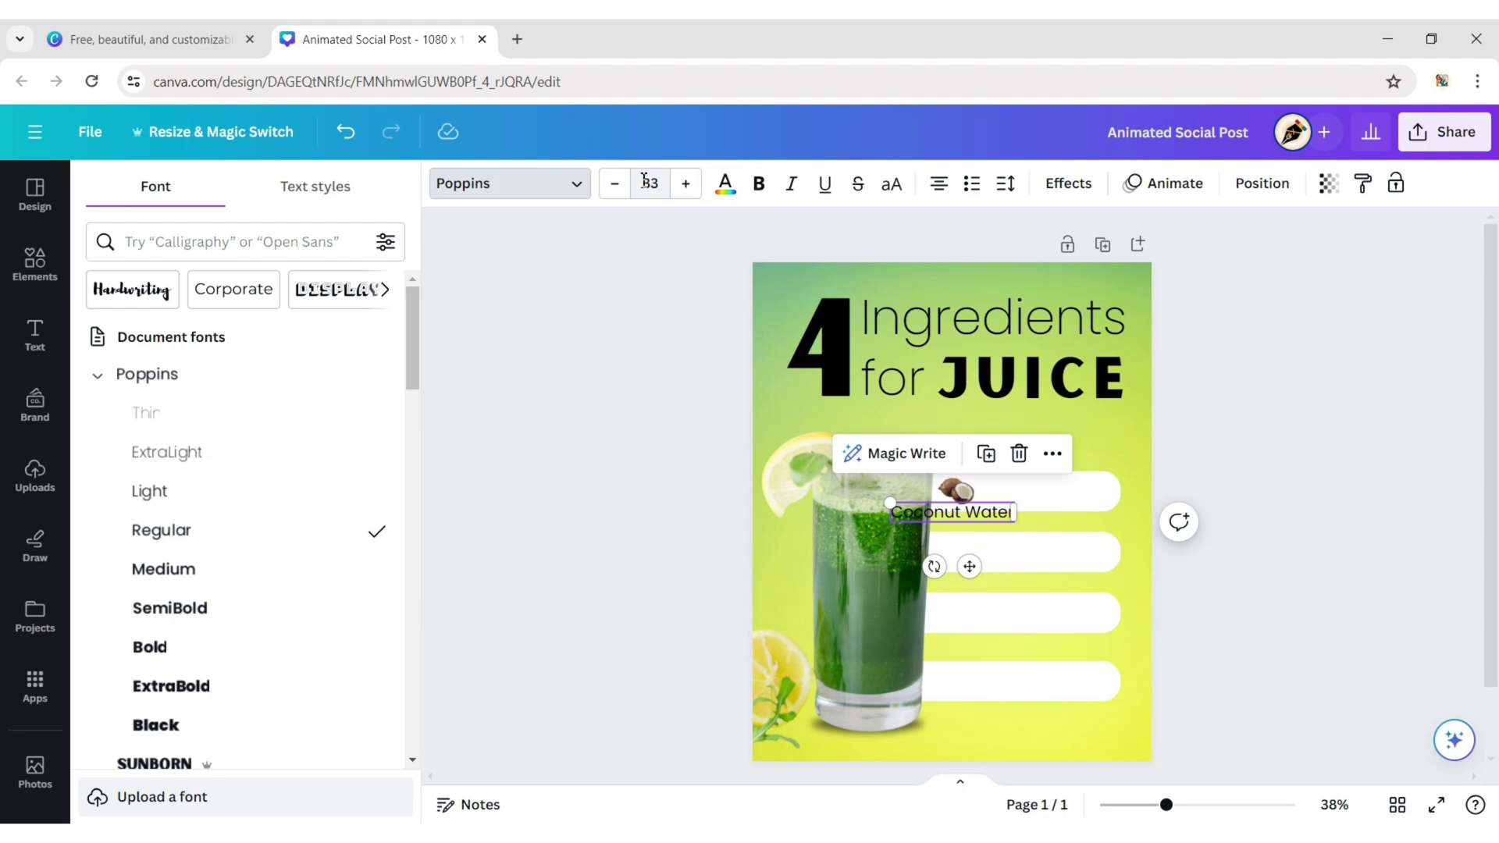
pyautogui.click(555, 364)
# Move the Coconut Water label into the first bar beside the coconut.
pyautogui.moveTo(793, 565); pyautogui.dragTo(894, 552)
pyautogui.click(861, 549)
pyautogui.hotkey('ctrl', 'z')
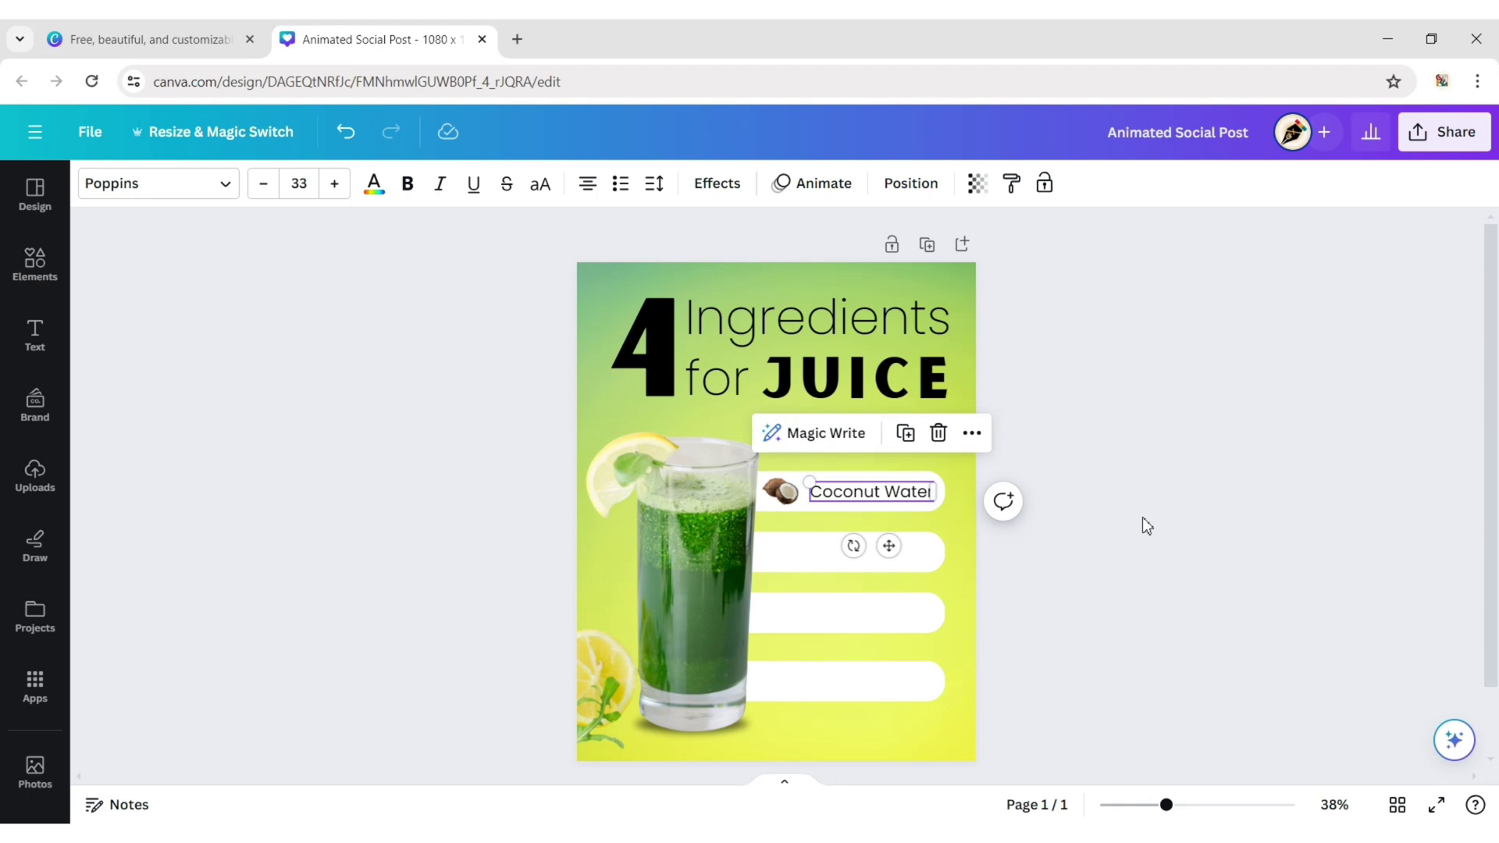
pyautogui.click(1131, 541)
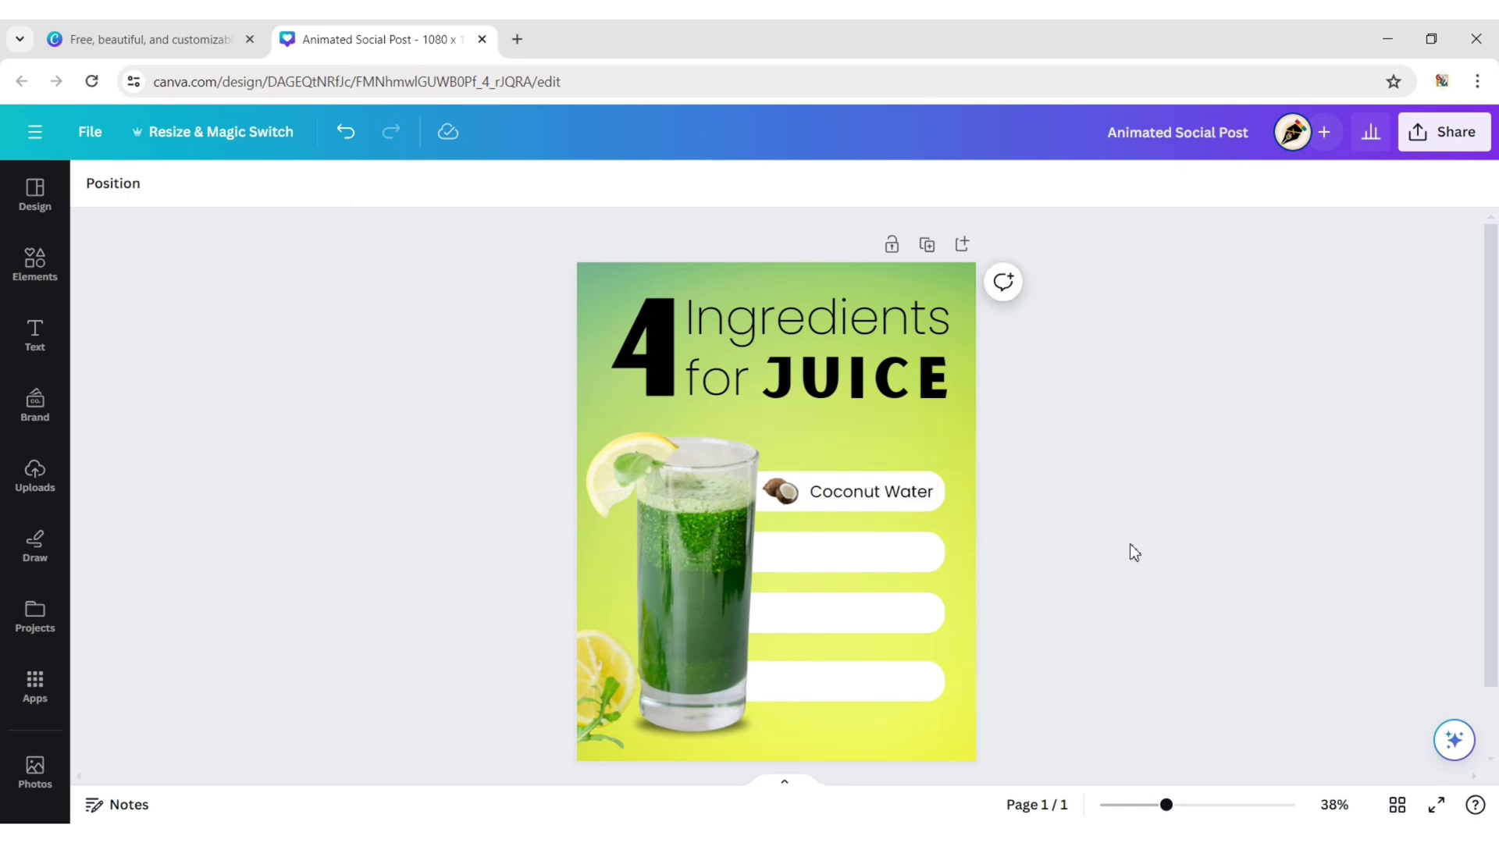
pyautogui.click(56, 281)
# Add a blueberry photo from a 'blueberry' search, shrunk into the second bar.
pyautogui.click(351, 195)
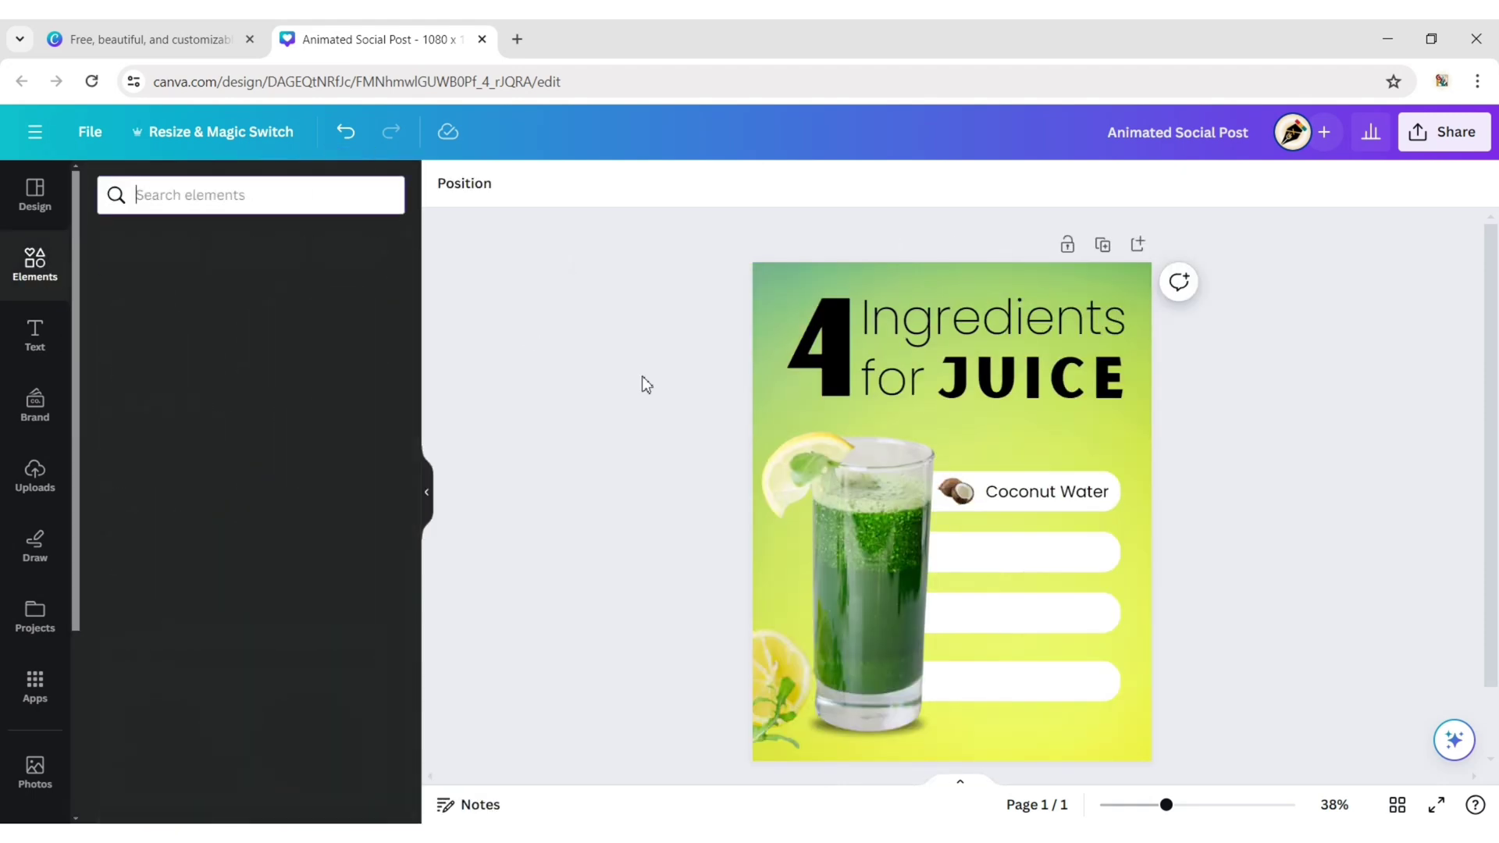
pyautogui.write('blueberry')
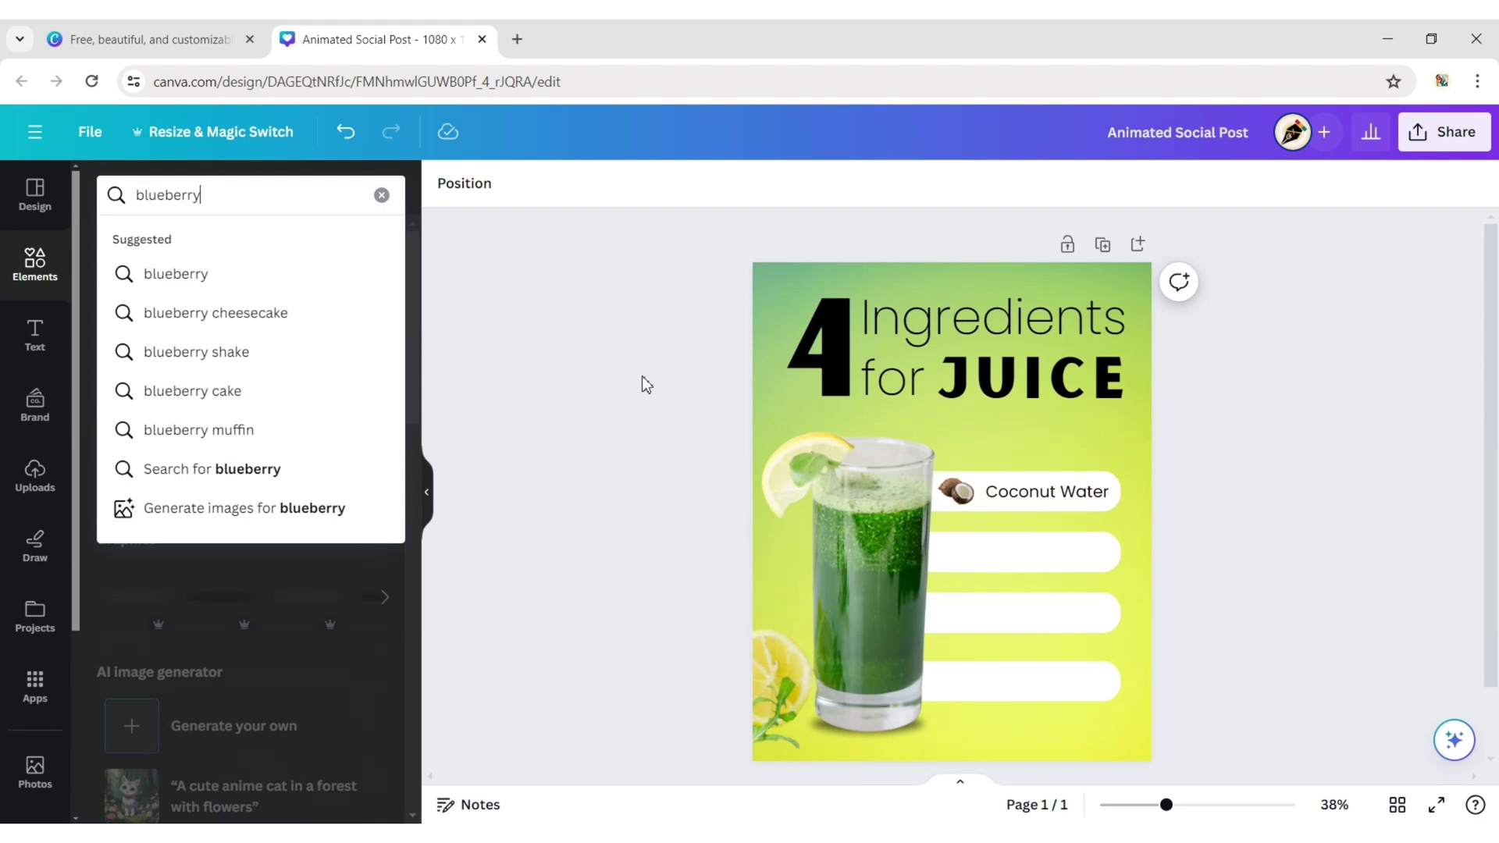
pyautogui.press('Return')
pyautogui.click(231, 245)
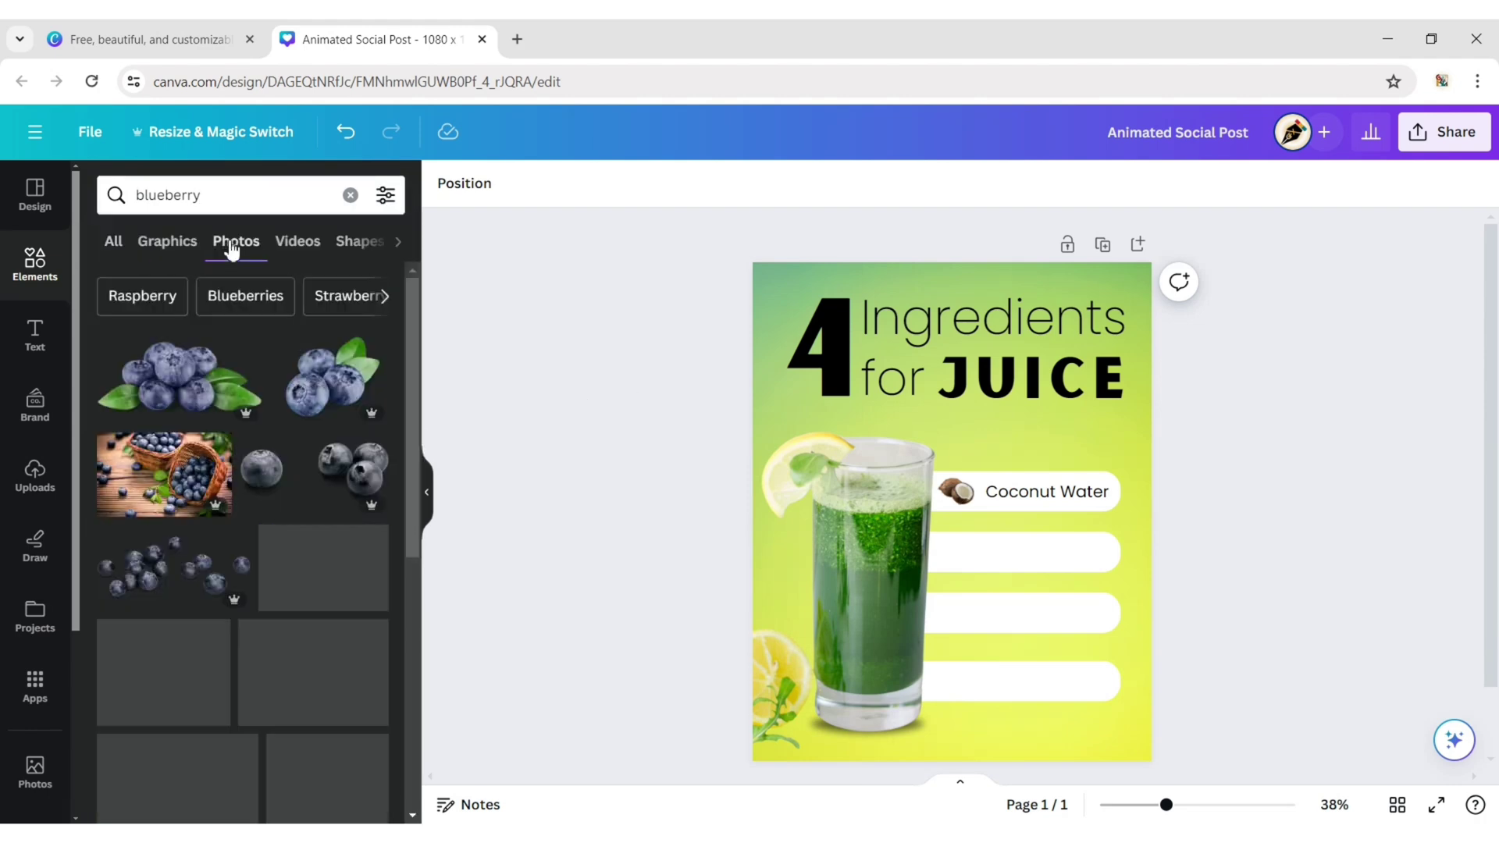
pyautogui.click(330, 373)
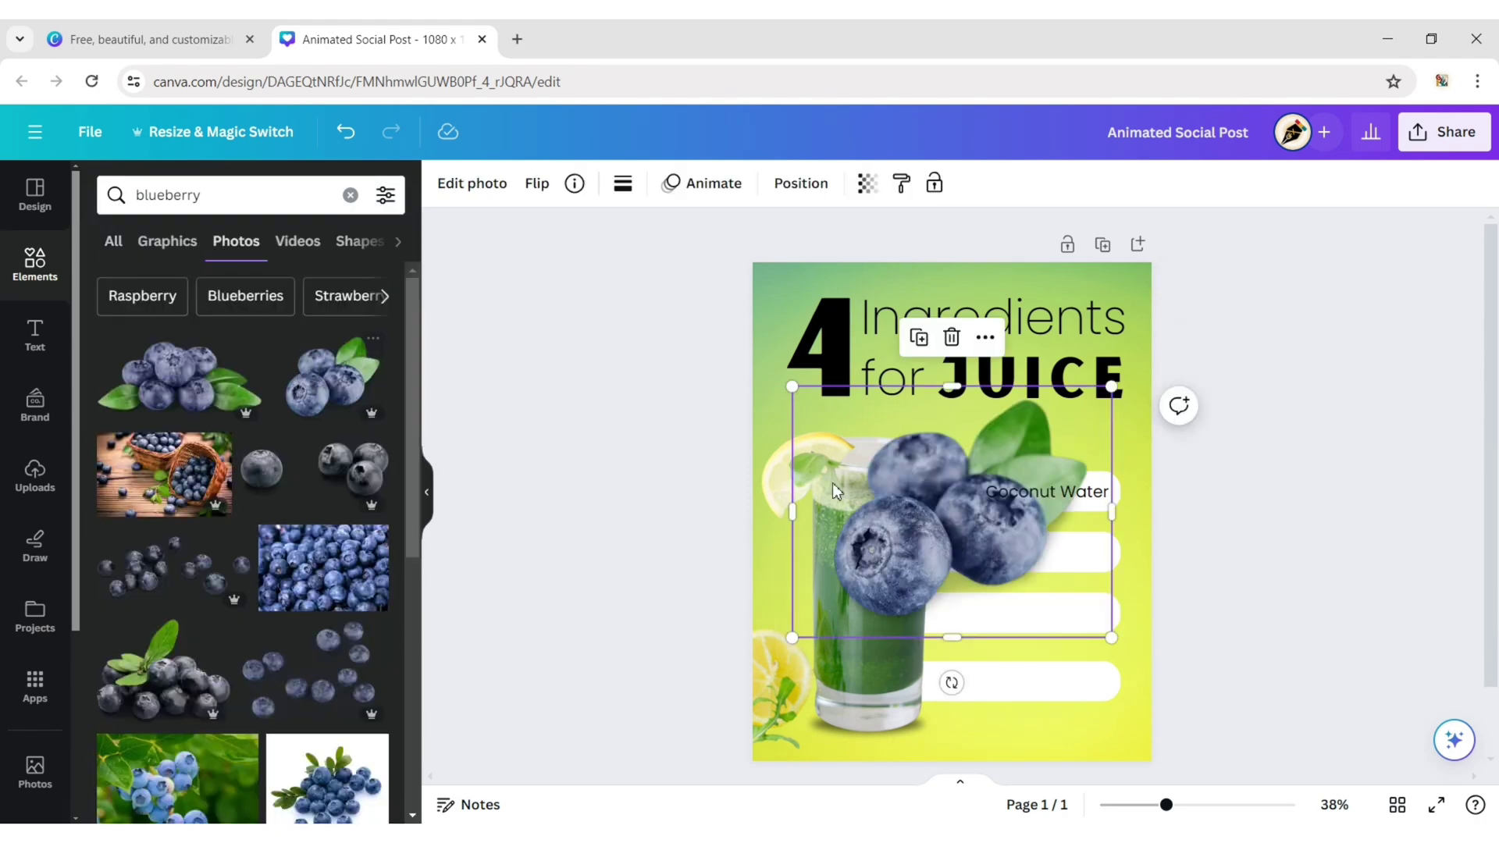
pyautogui.moveTo(794, 362); pyautogui.dragTo(1076, 614)
pyautogui.moveTo(1108, 681); pyautogui.dragTo(977, 612)
# Duplicate the Coconut Water label into the blueberry row and retype it 'Frozen Blueberry'.
pyautogui.click(993, 495)
pyautogui.click(1085, 441)
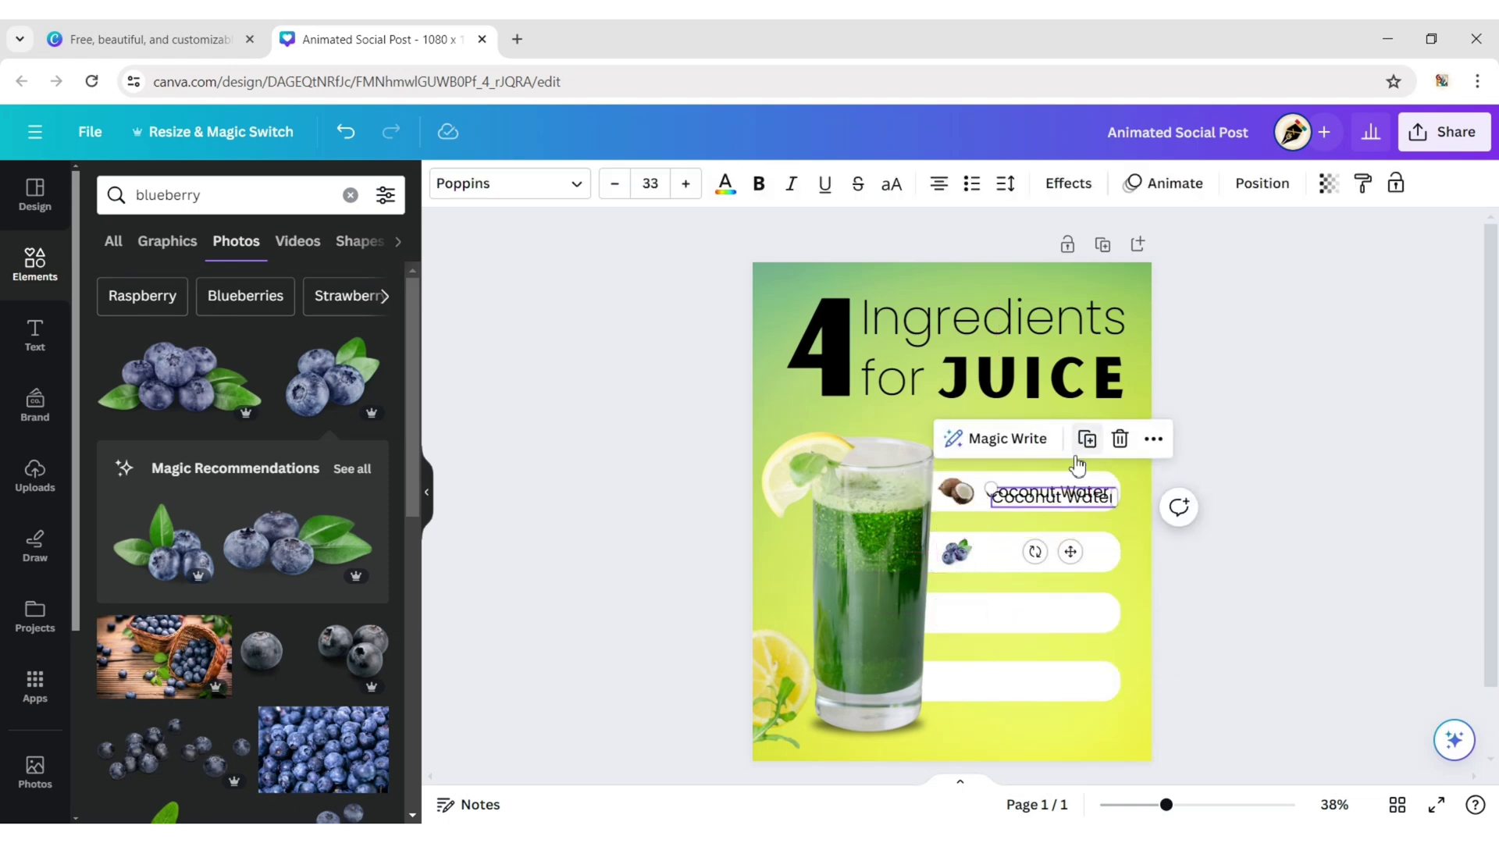
pyautogui.moveTo(1074, 553); pyautogui.dragTo(1247, 492)
pyautogui.doubleClick(1095, 566)
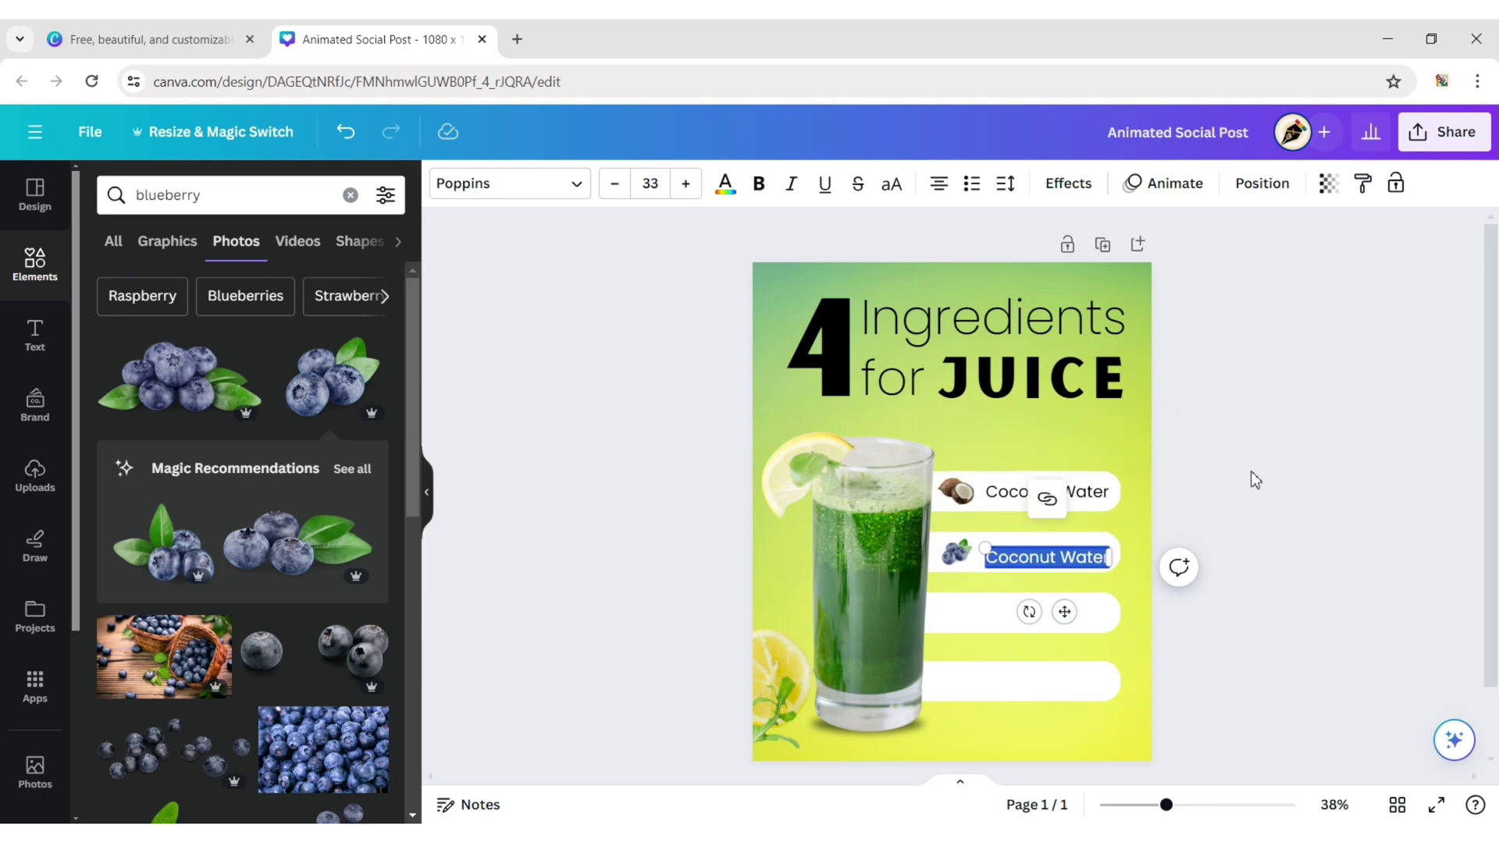
pyautogui.write('F')
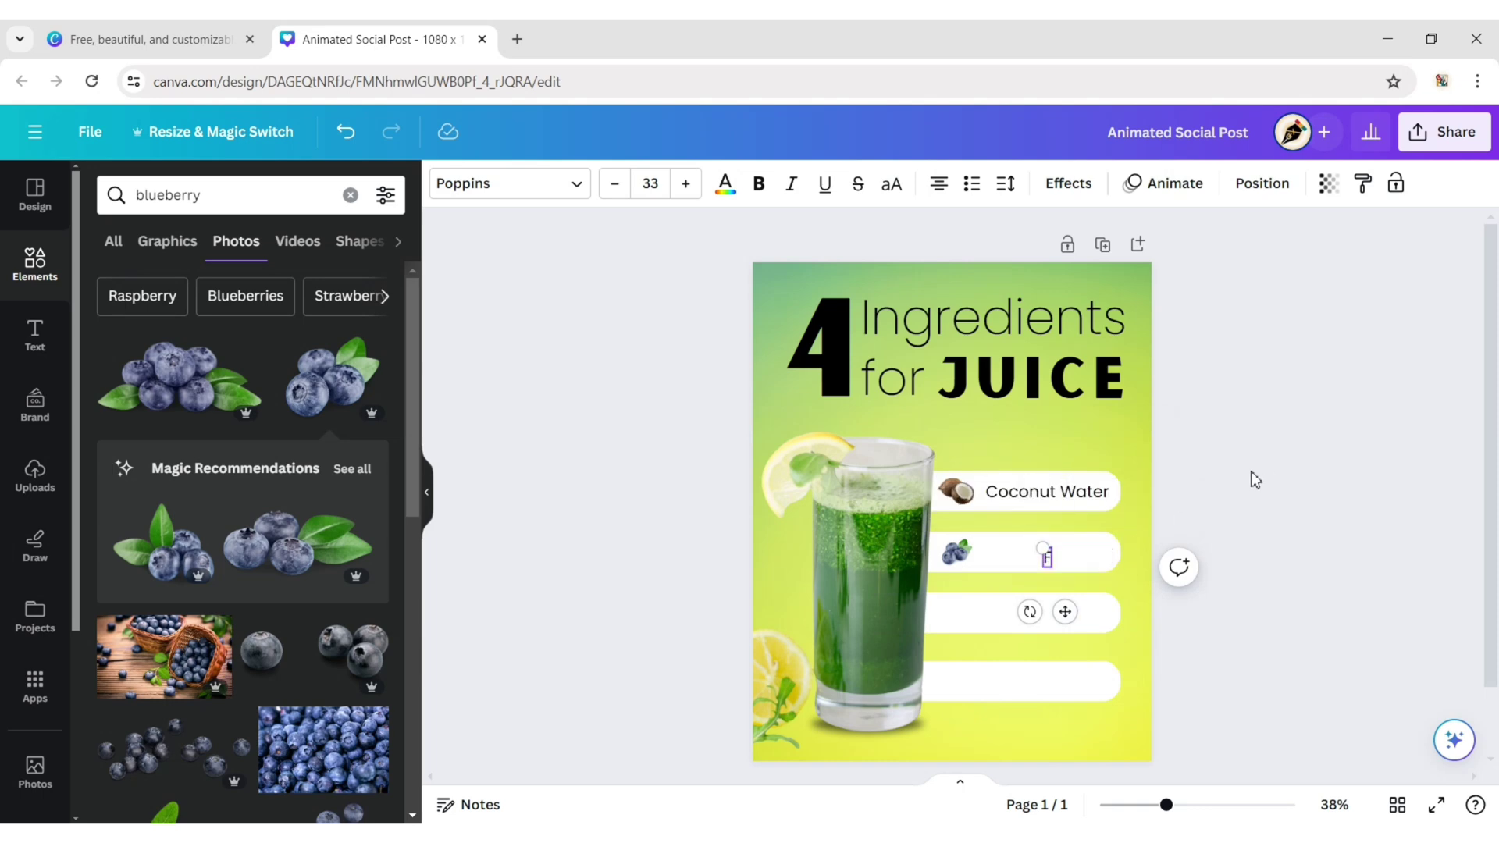
pyautogui.write('rozen Blueberry')
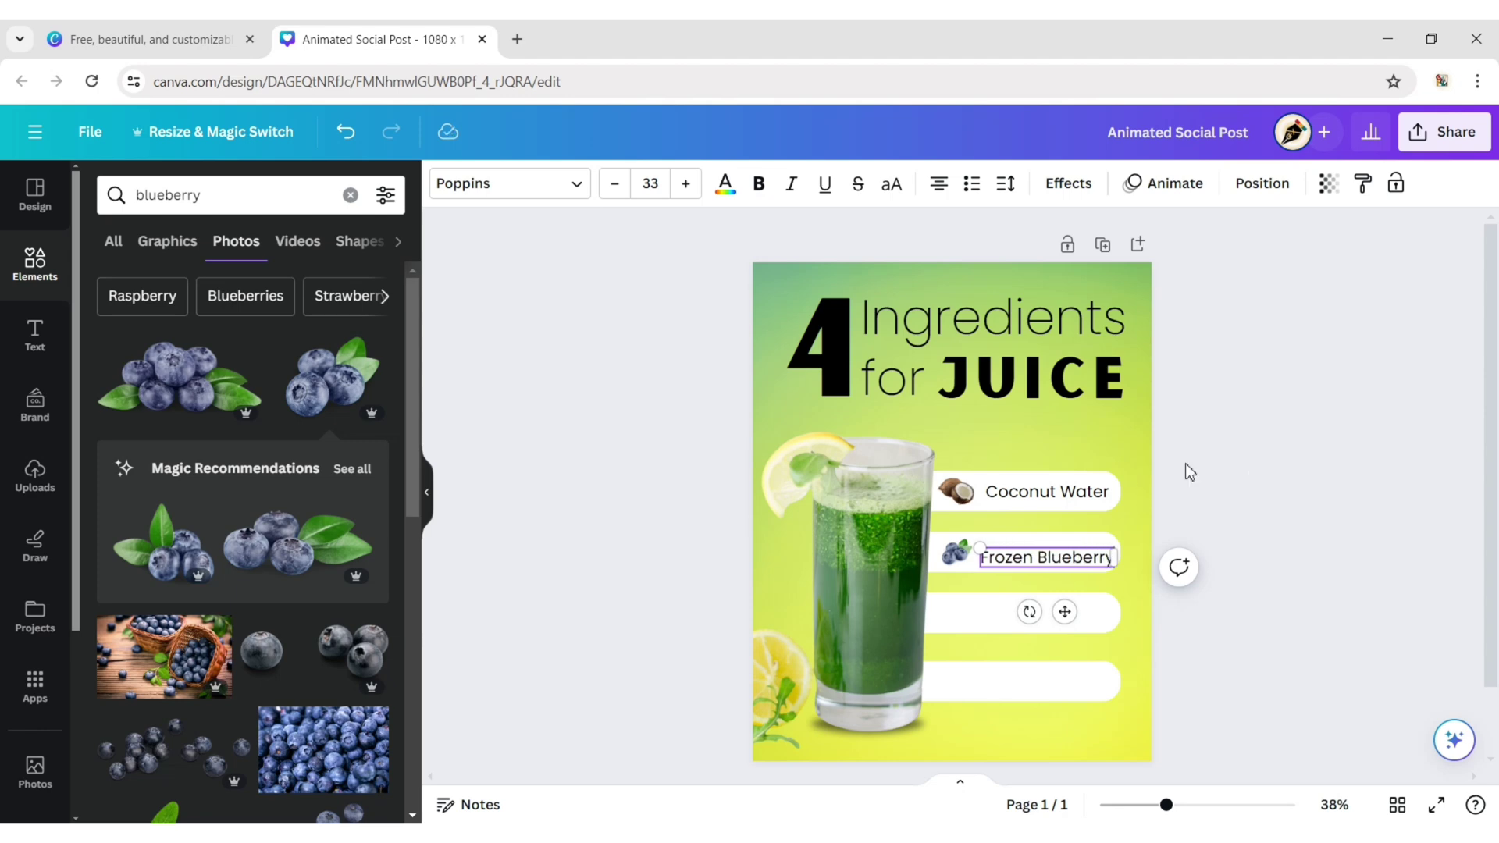
pyautogui.moveTo(1067, 613); pyautogui.dragTo(1069, 611)
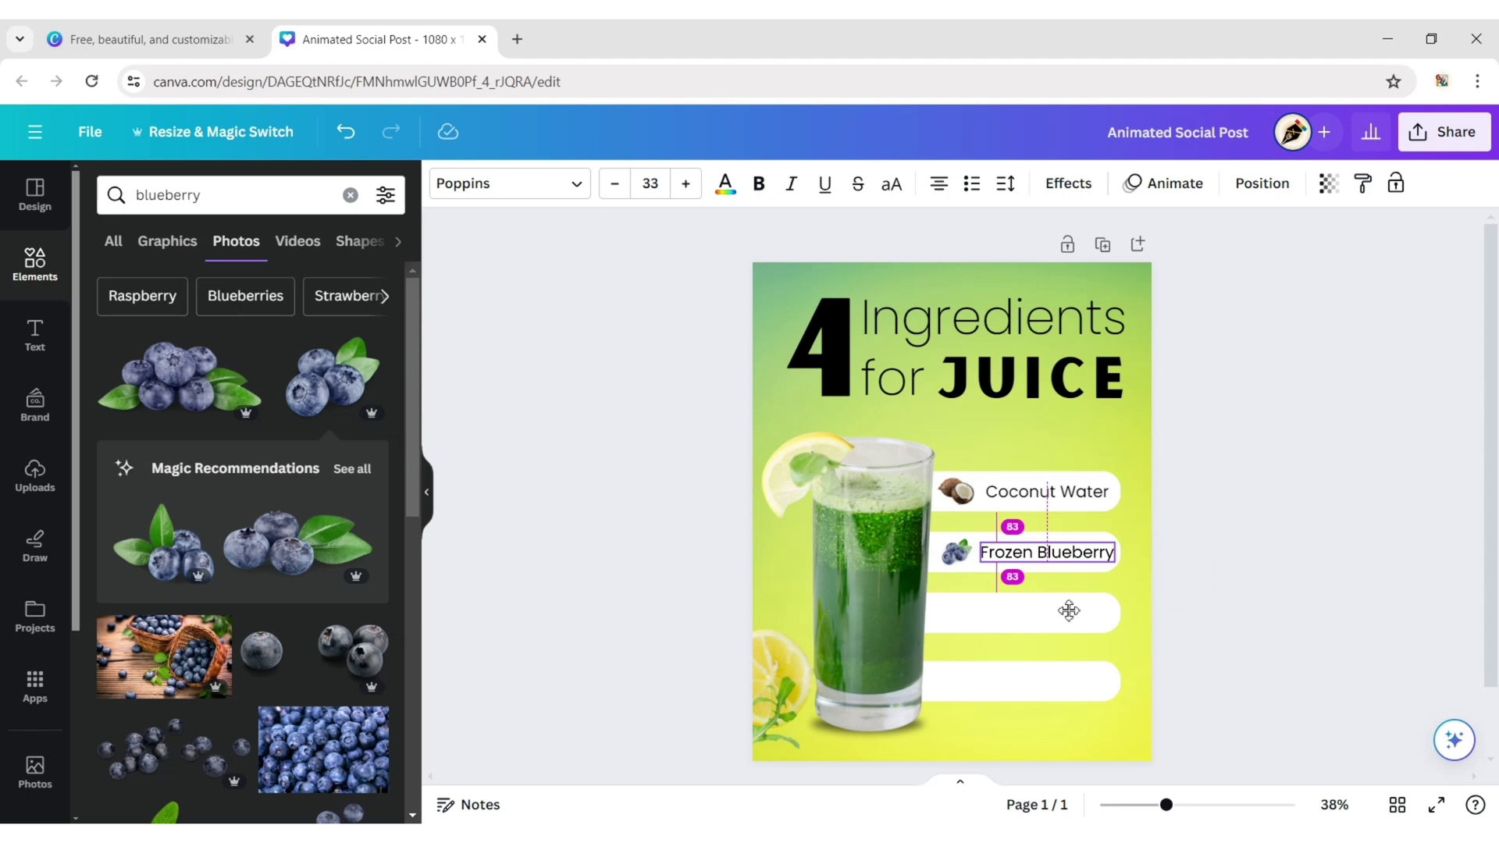
pyautogui.click(1261, 605)
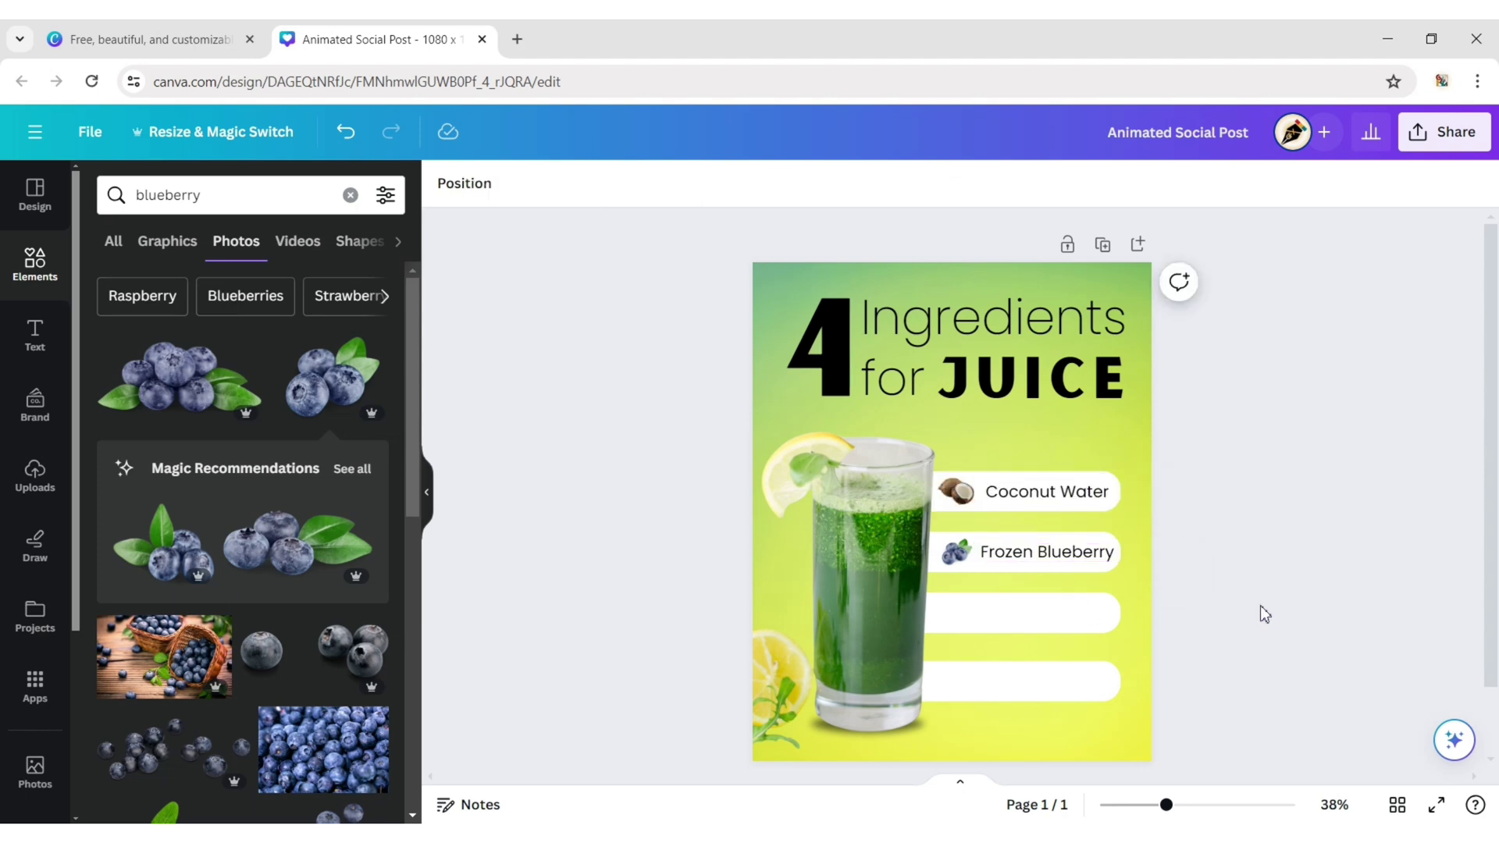
# Add the matcha-with-scoop photo from a 'matcha powder' Photos search.
pyautogui.click(349, 194)
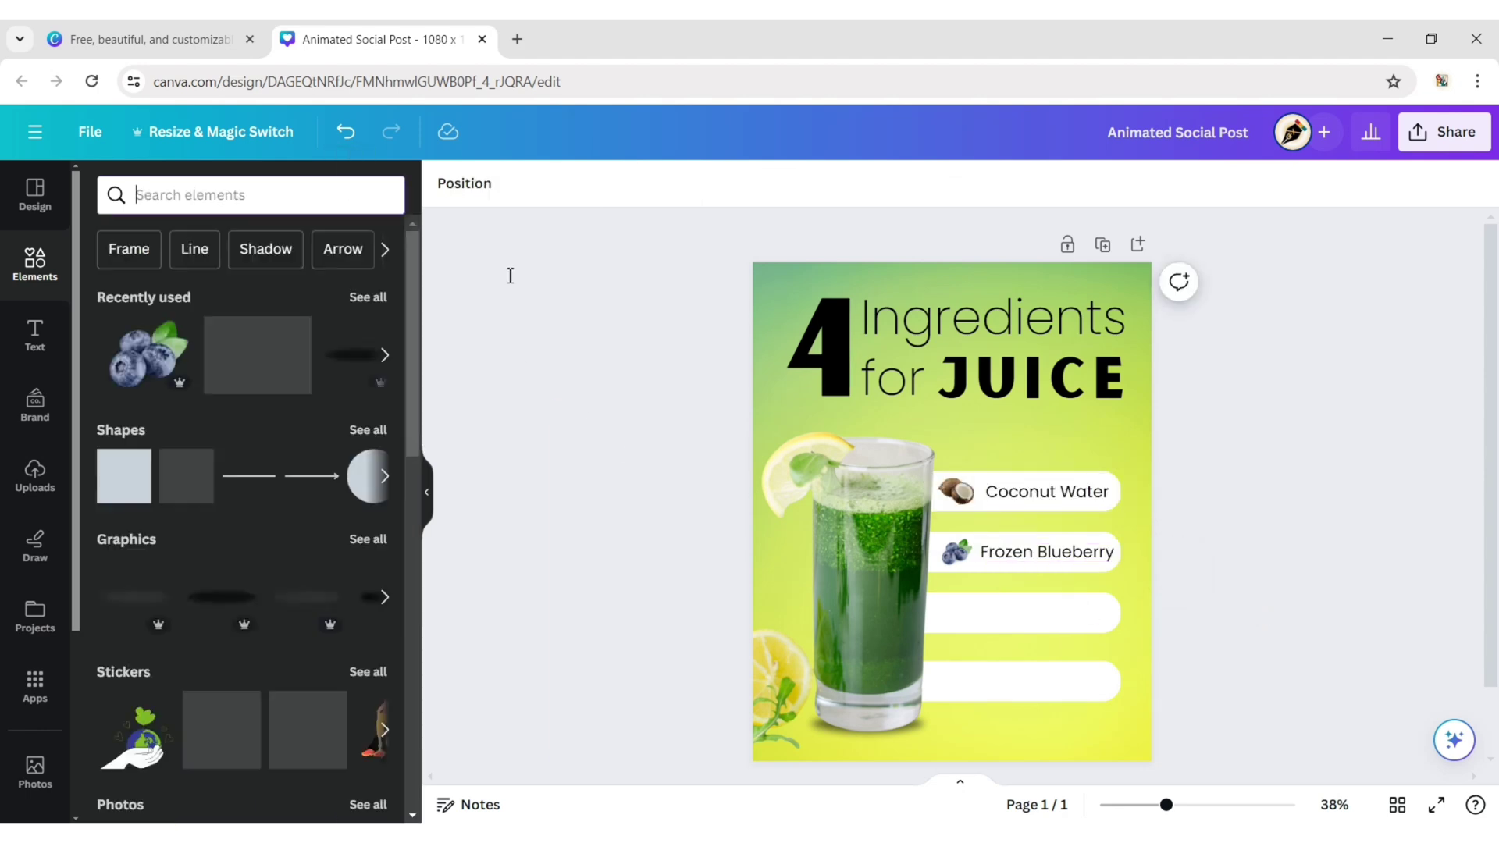
pyautogui.write('matcha powder')
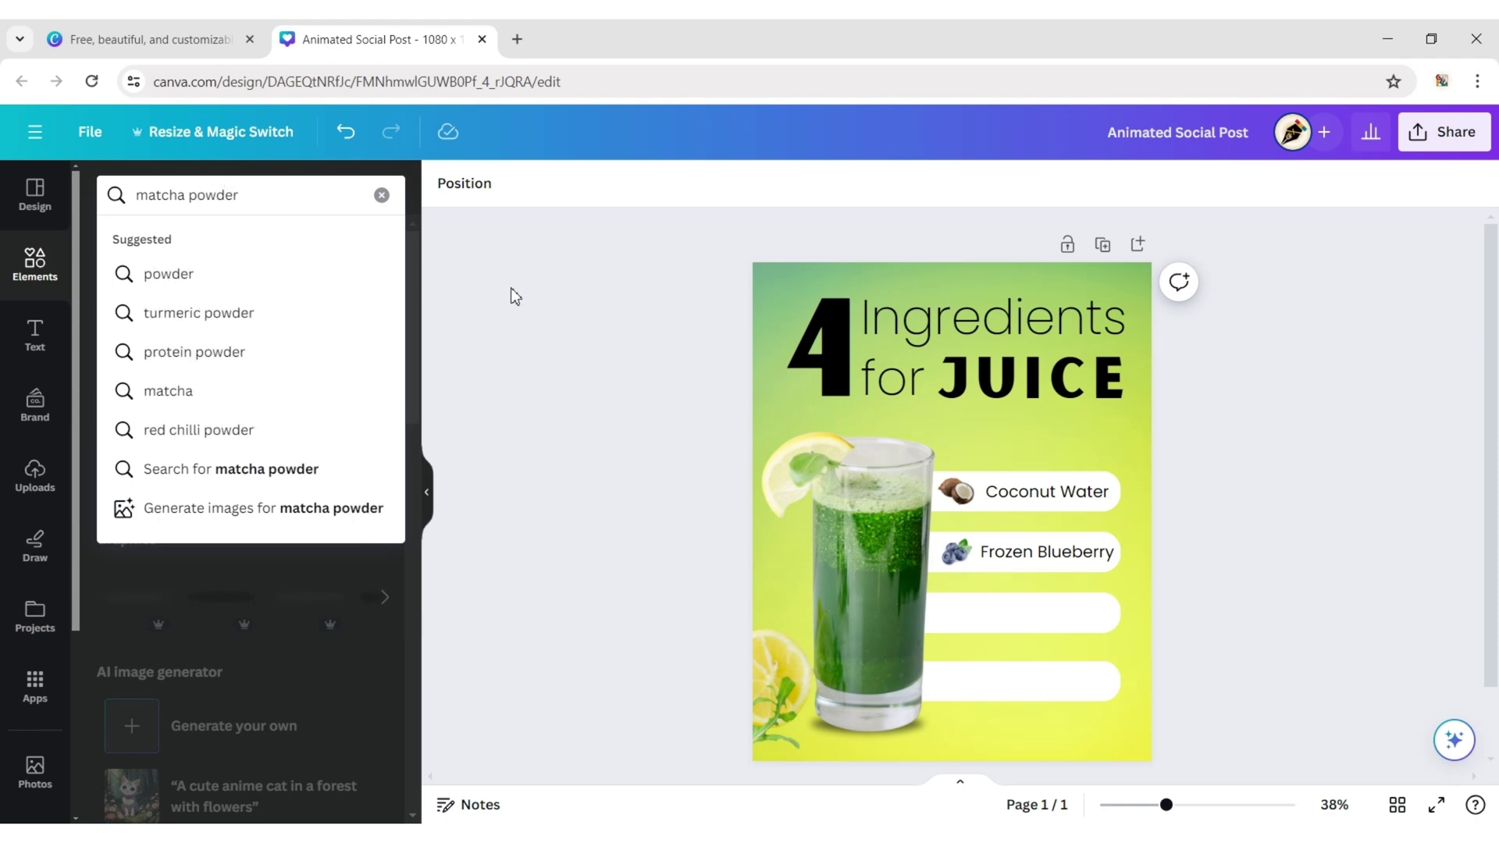
pyautogui.press('Return')
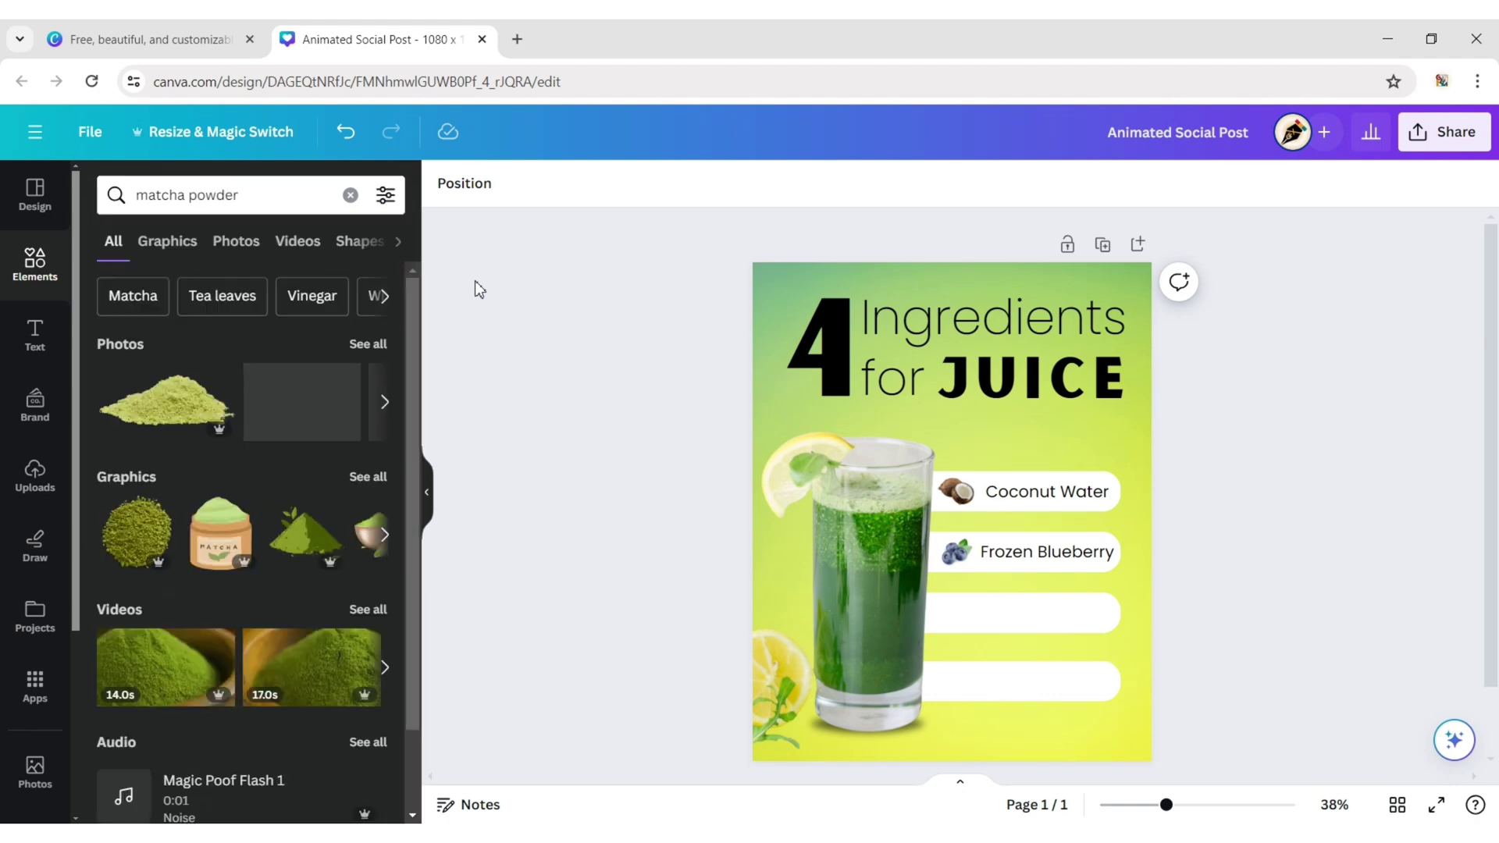
pyautogui.click(232, 242)
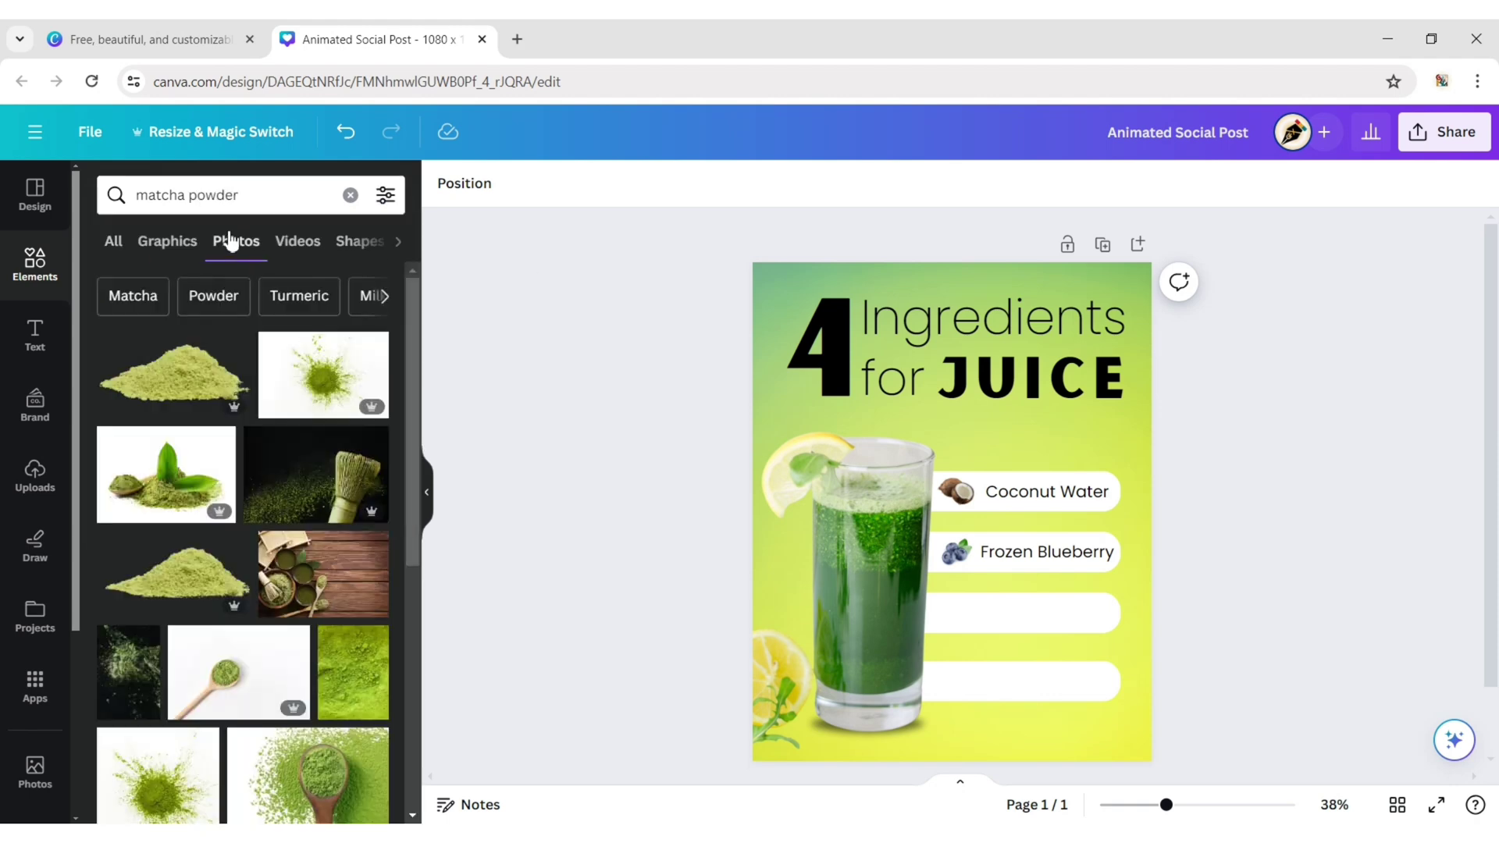
pyautogui.scroll(-10, 316, 486)
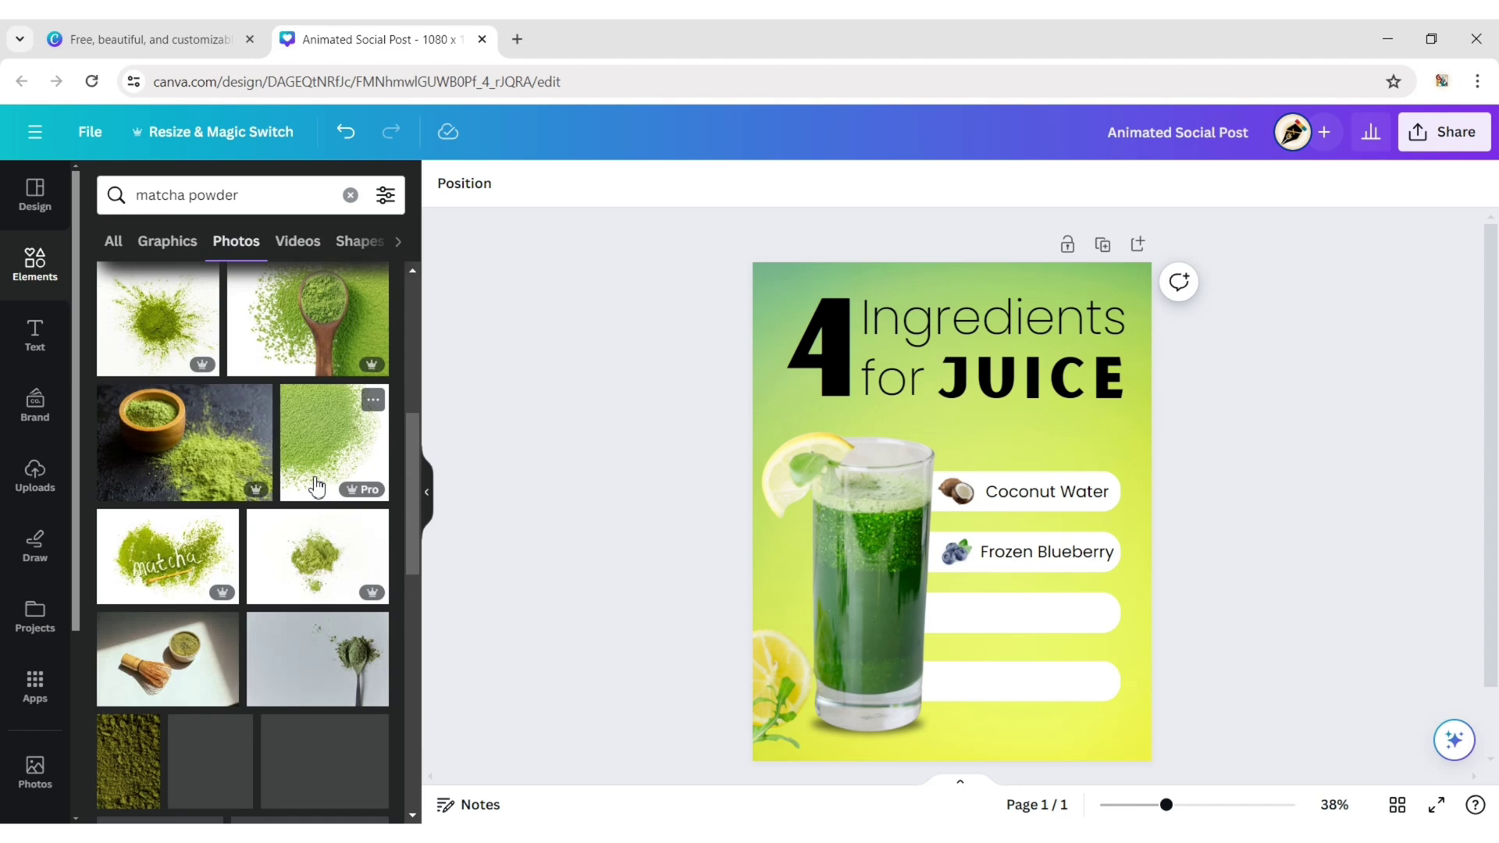
pyautogui.scroll(-4, 316, 486)
pyautogui.click(320, 515)
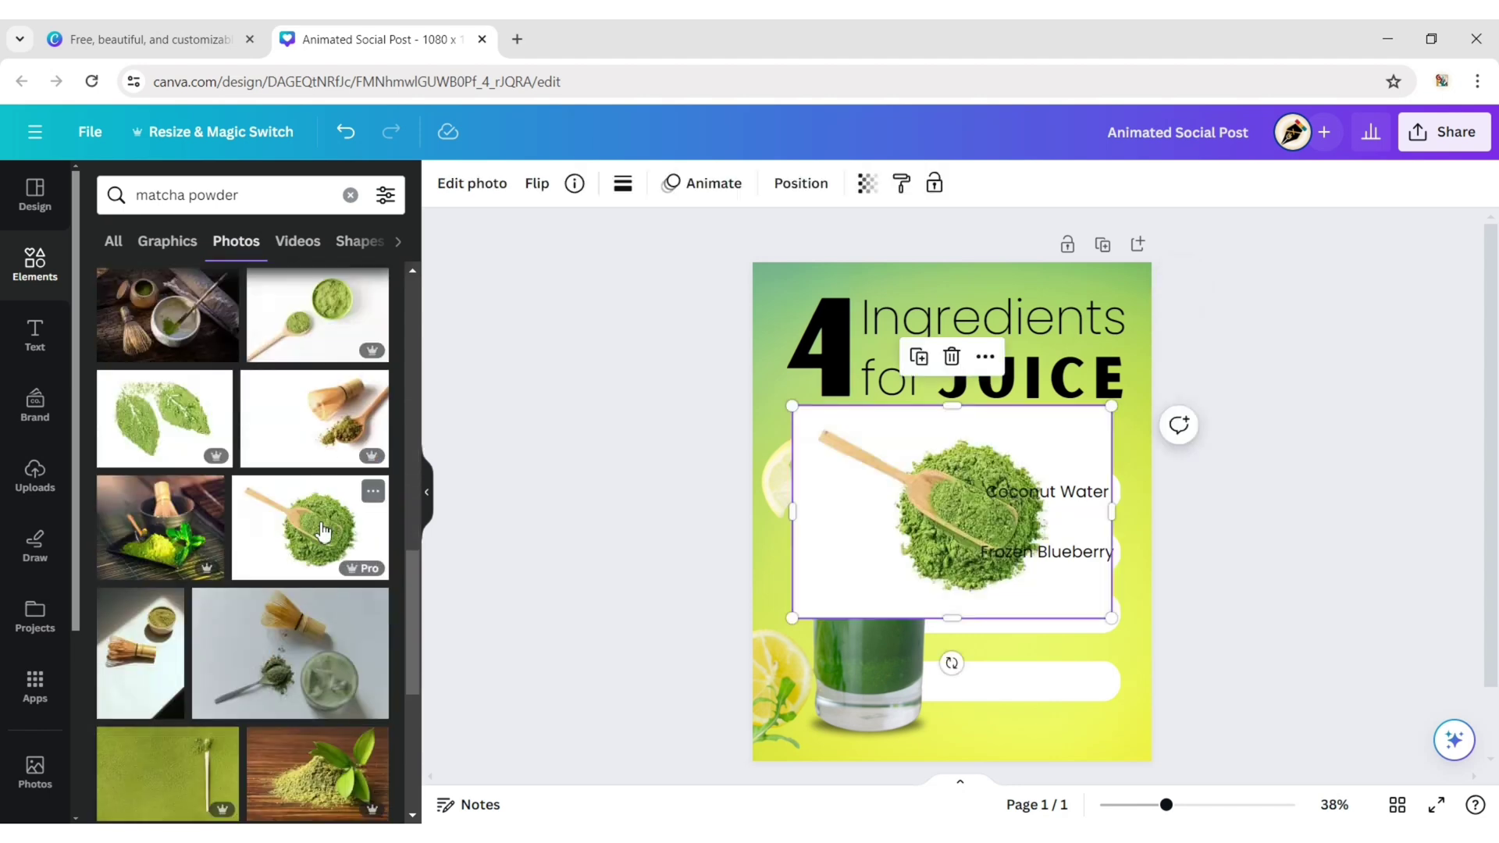
# Remove the matcha photo's background, then shrink it into the third row's left end.
pyautogui.click(469, 184)
pyautogui.click(134, 328)
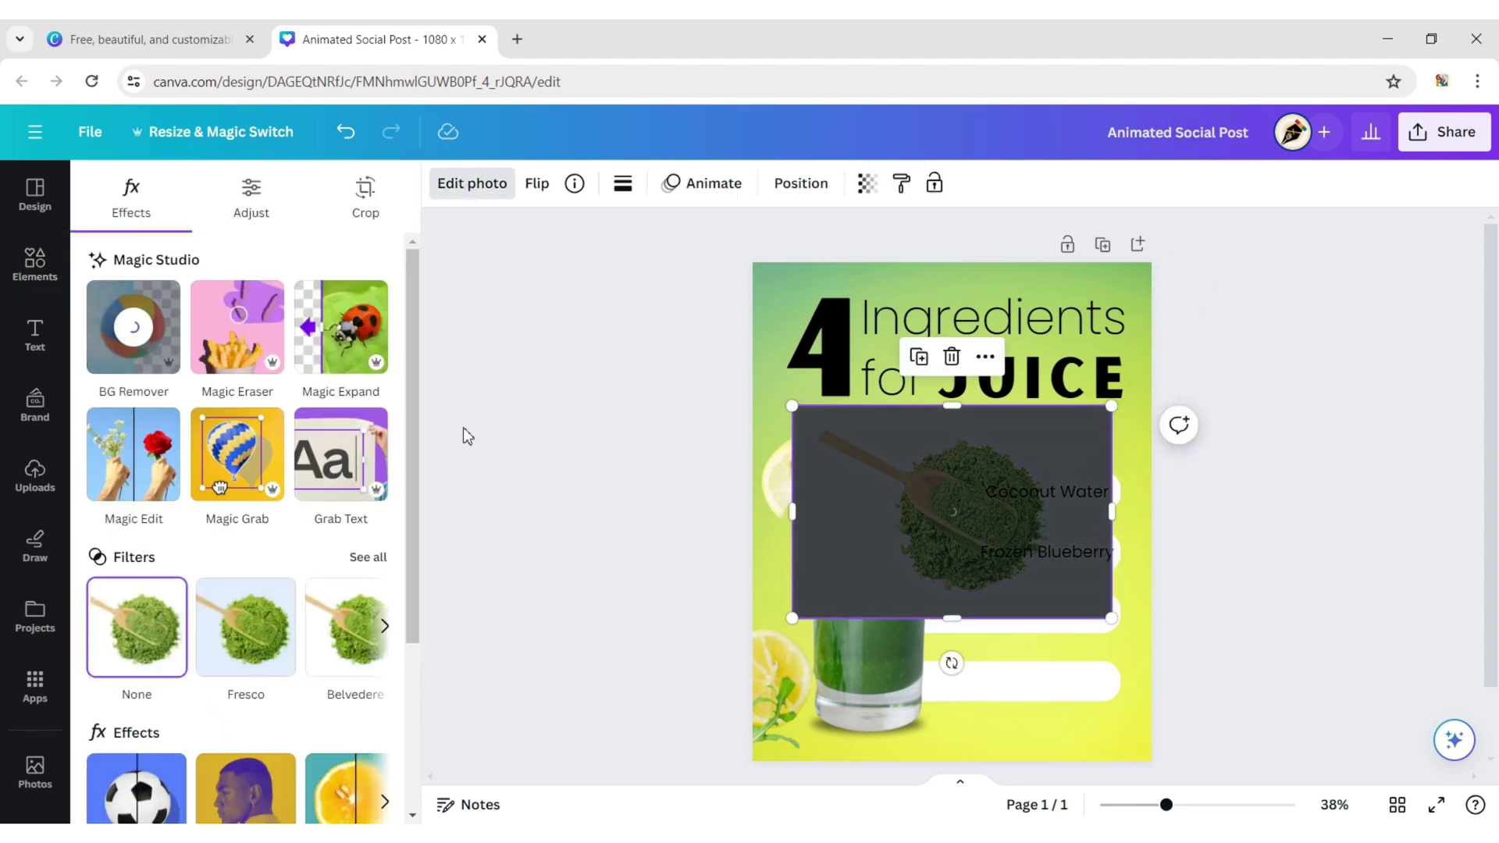
pyautogui.click(845, 537)
pyautogui.moveTo(792, 408); pyautogui.dragTo(1054, 582)
pyautogui.moveTo(1099, 669); pyautogui.dragTo(976, 676)
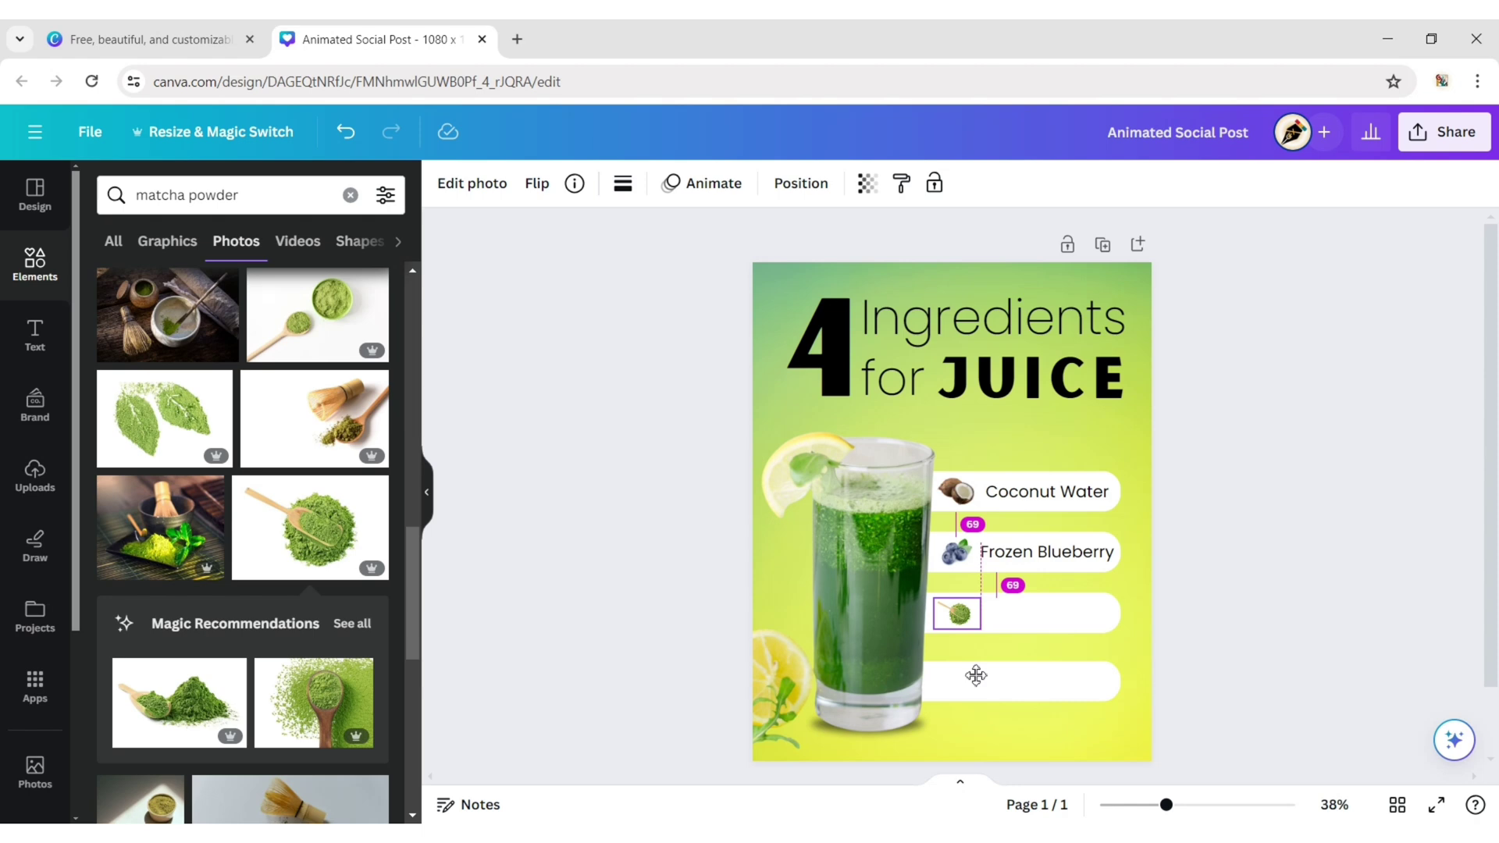
# Duplicate the Frozen Blueberry label into the third row and retype it 'Matcha Powder'.
pyautogui.moveTo(974, 675); pyautogui.dragTo(970, 672)
pyautogui.click(1046, 552)
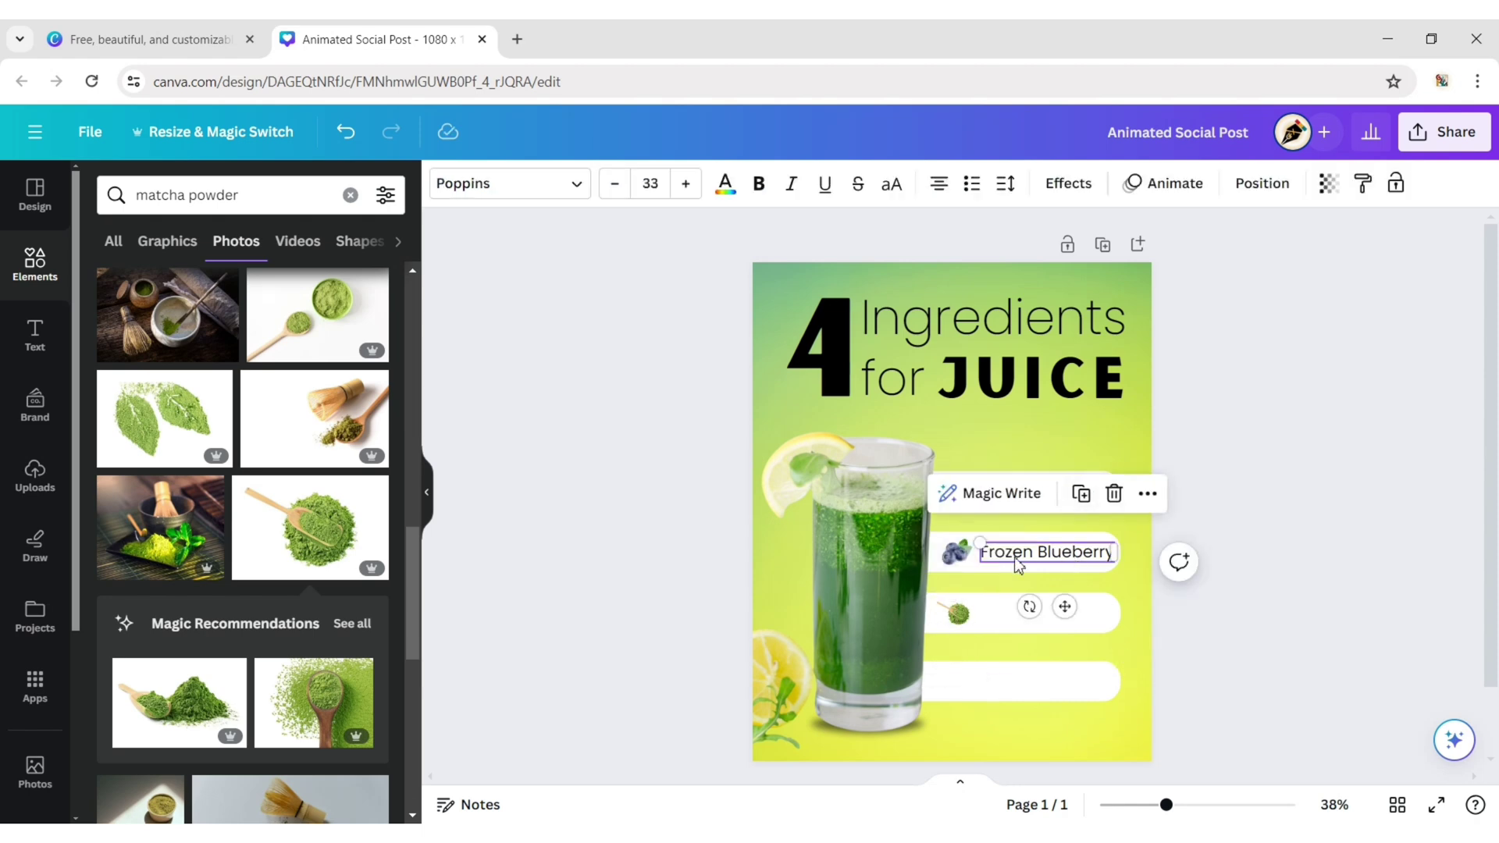
pyautogui.click(1086, 500)
pyautogui.moveTo(1071, 614); pyautogui.dragTo(1068, 673)
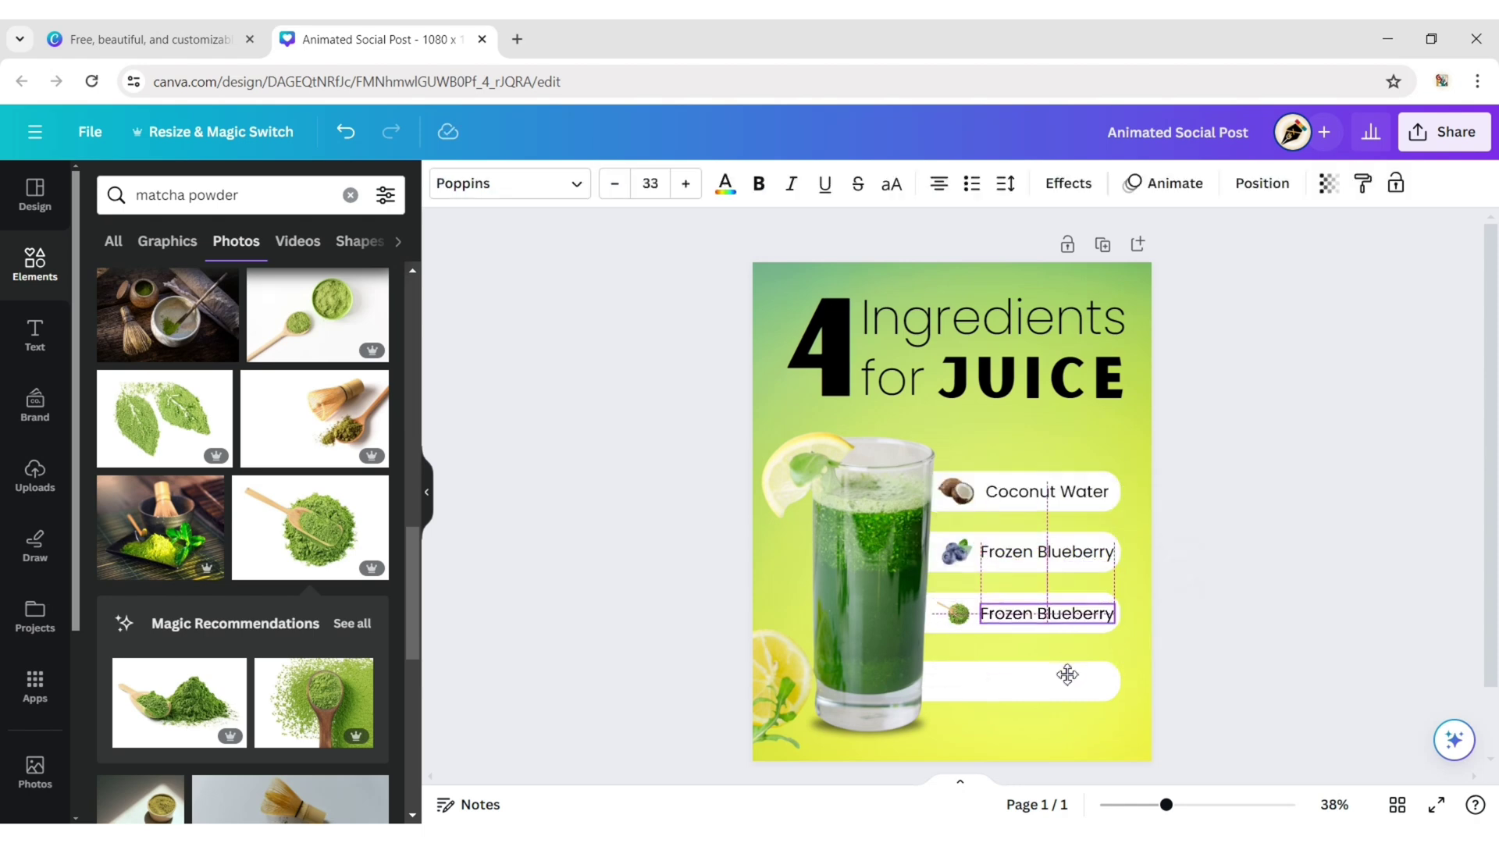
pyautogui.doubleClick(1053, 614)
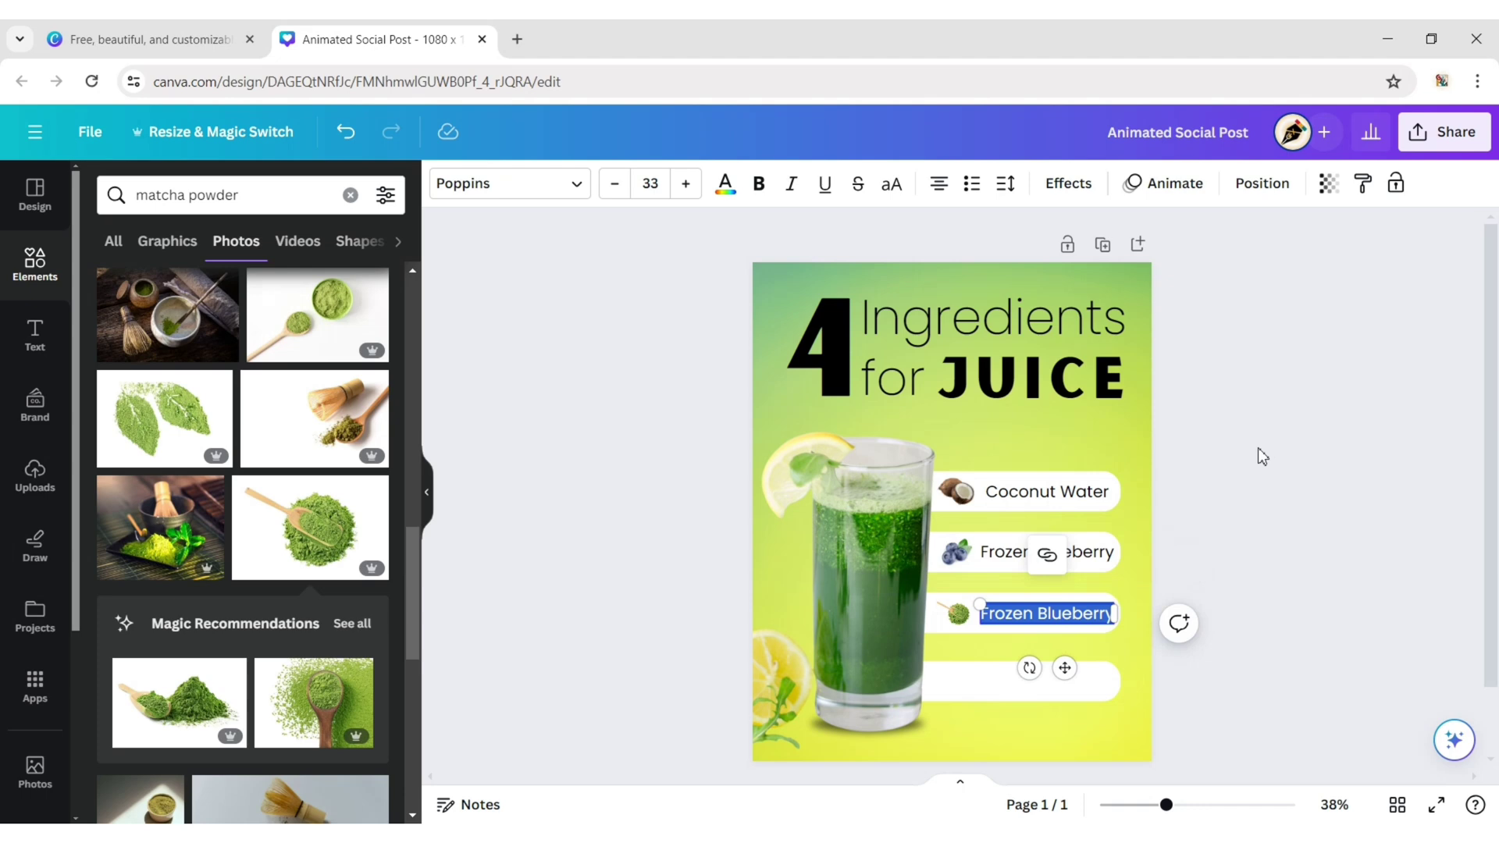
pyautogui.write('Matcha')
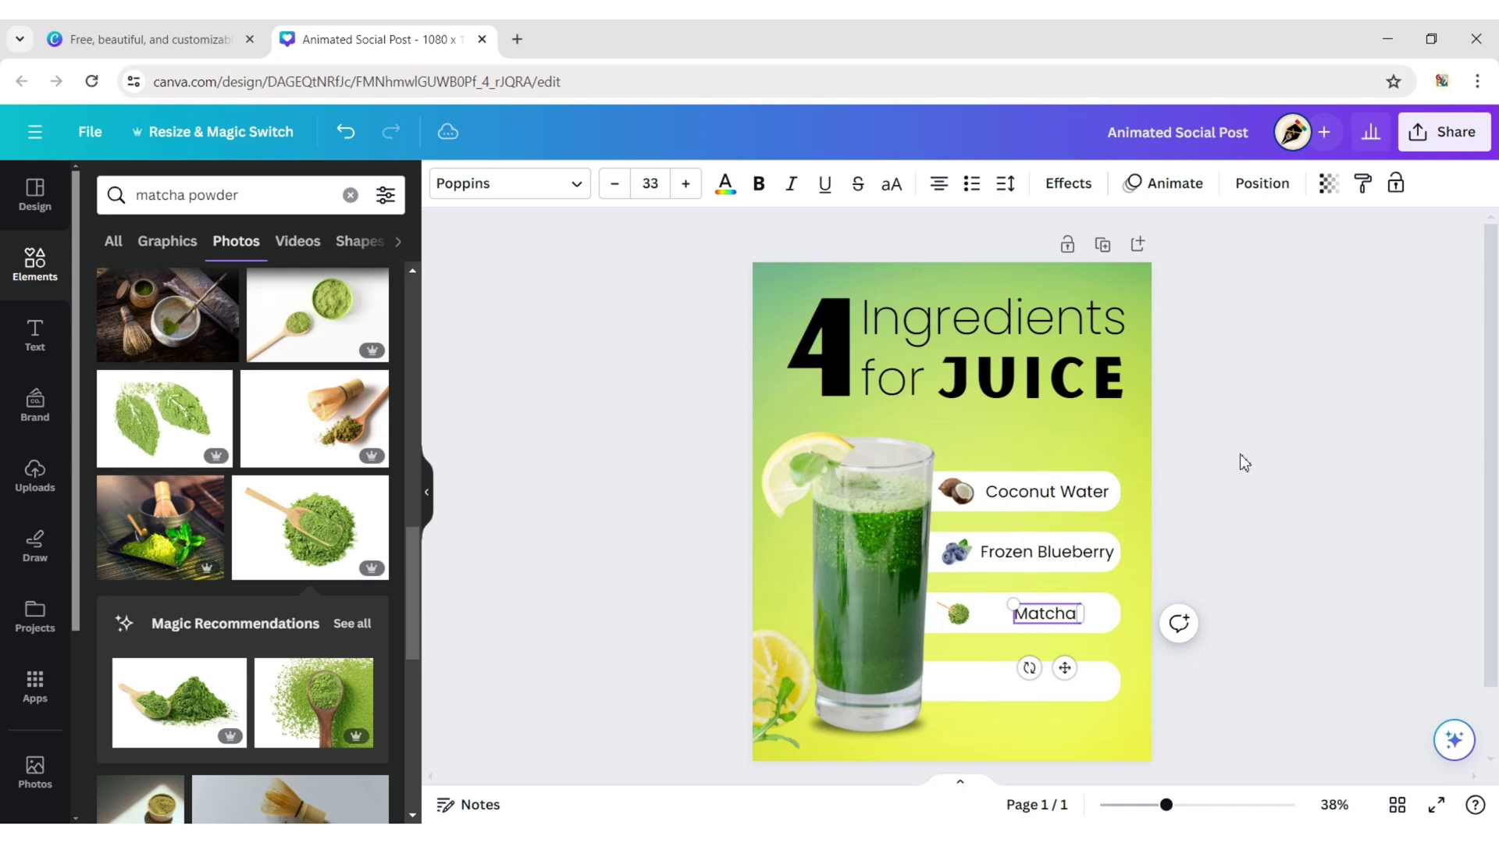
pyautogui.write(' Powder')
pyautogui.click(1228, 476)
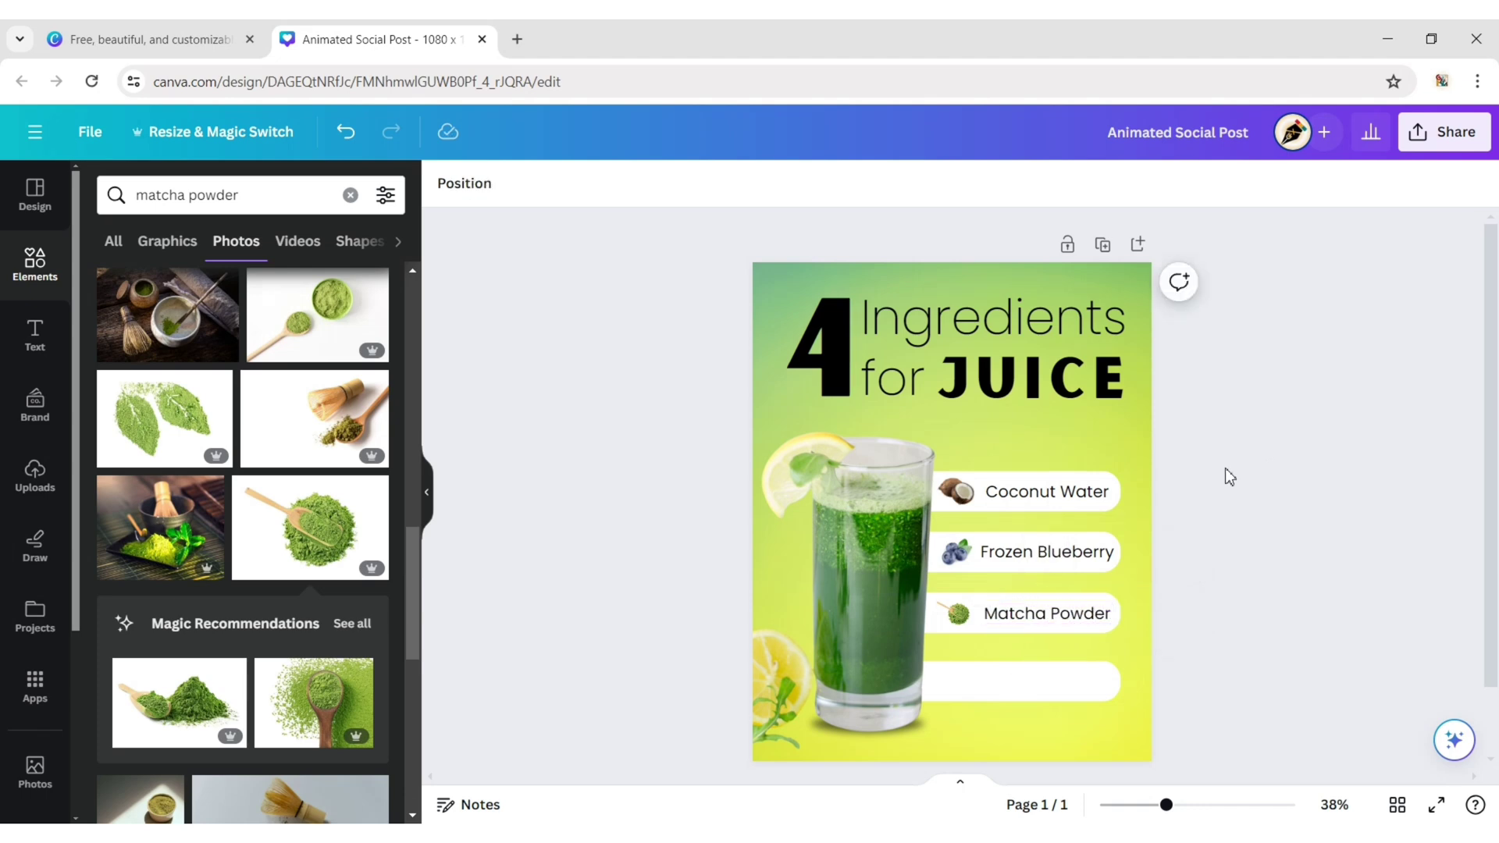
pyautogui.click(1061, 616)
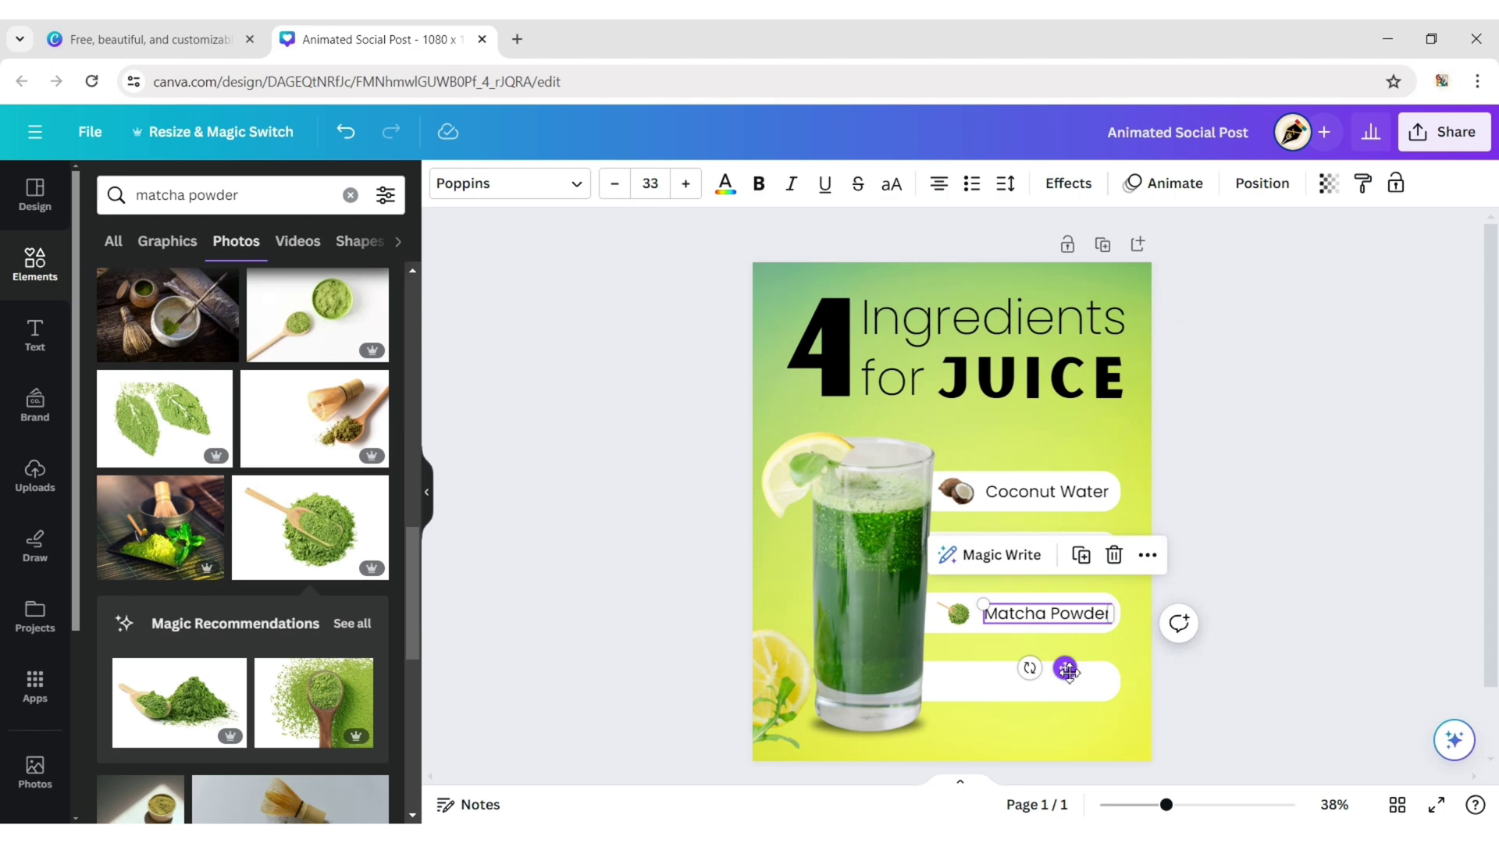
pyautogui.moveTo(1067, 669); pyautogui.dragTo(1064, 672)
pyautogui.click(1164, 671)
# Add a spinach photo from a 'spinach' search, shrunk into the fourth bar.
pyautogui.click(351, 195)
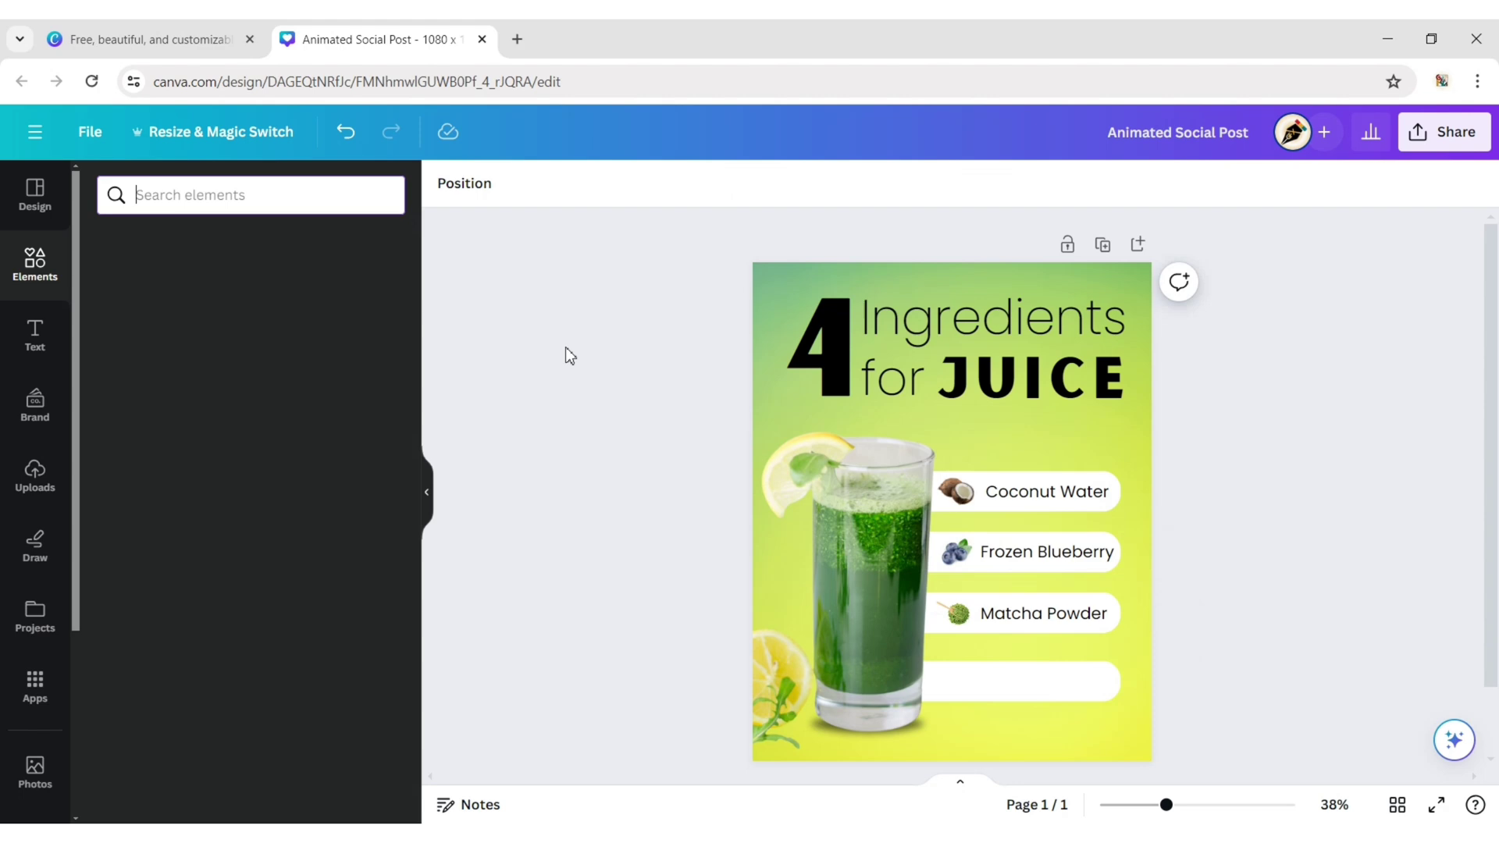
pyautogui.write('spinach')
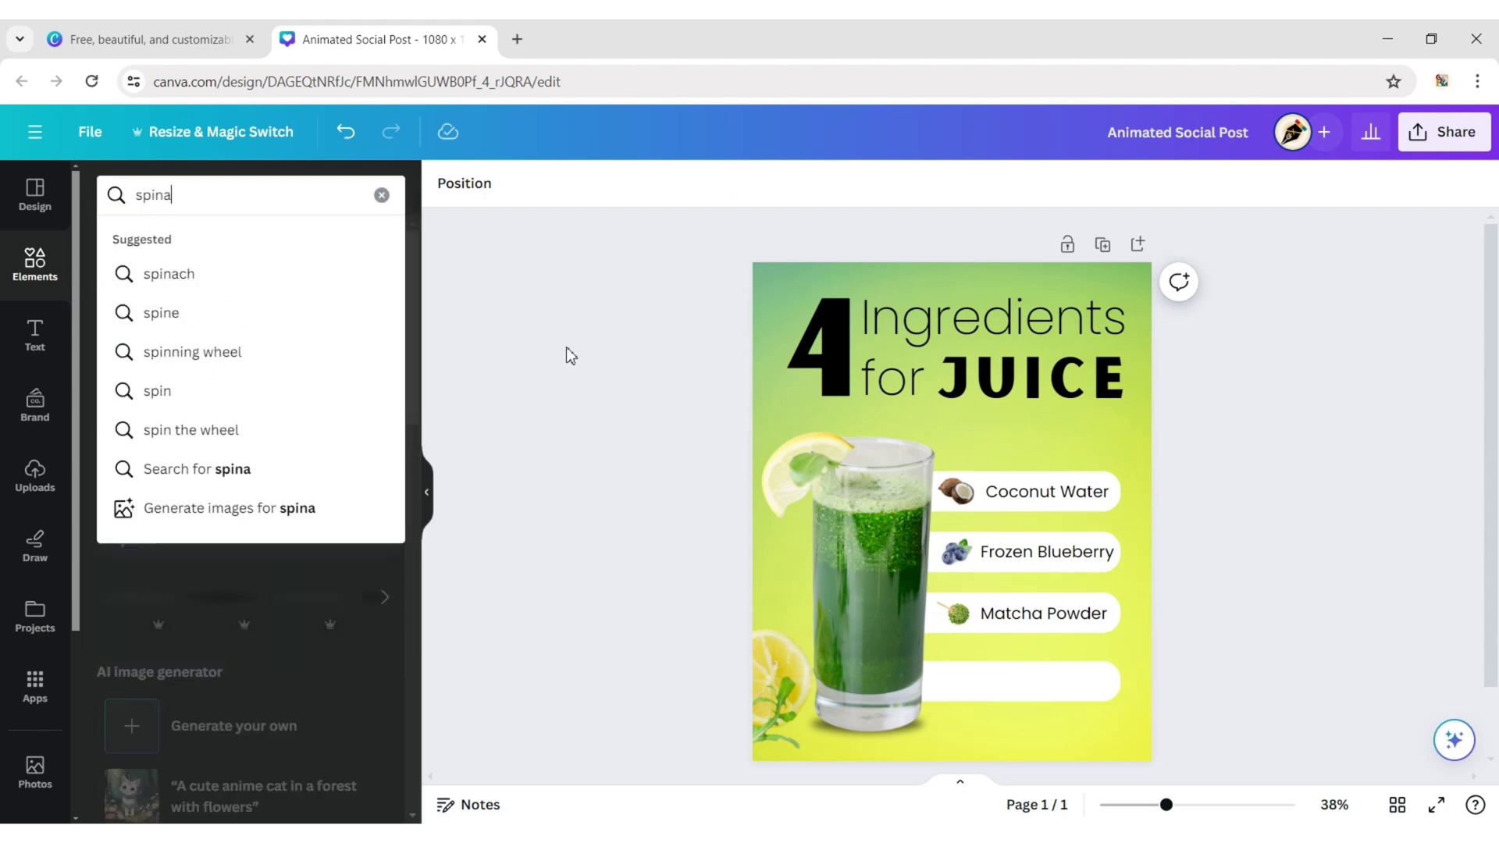
pyautogui.press('Return')
pyautogui.click(230, 244)
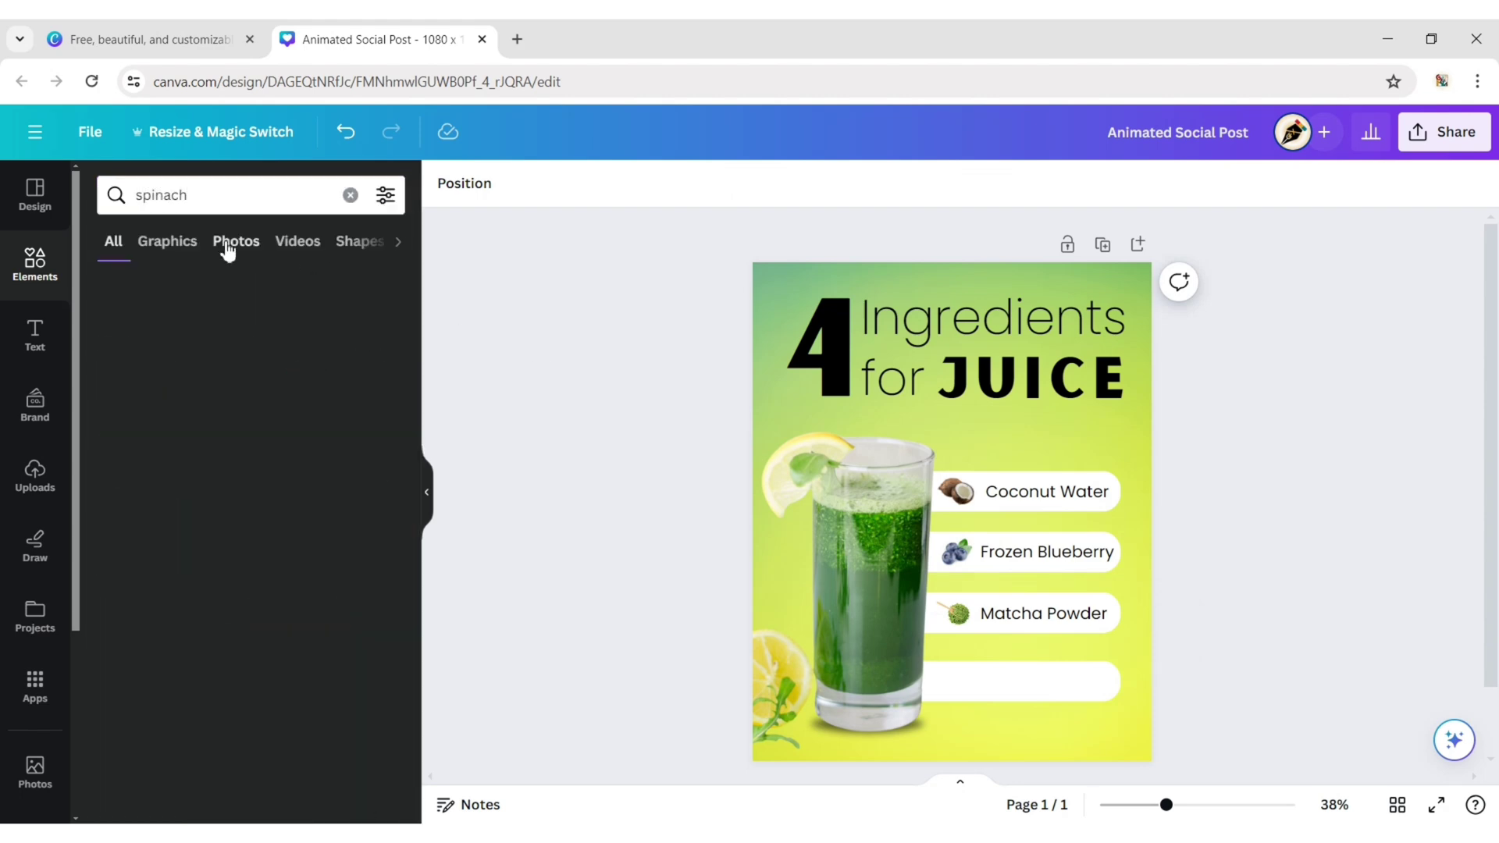
pyautogui.click(186, 382)
pyautogui.moveTo(787, 412); pyautogui.dragTo(936, 673)
pyautogui.moveTo(967, 729); pyautogui.dragTo(972, 732)
# Duplicate the Matcha Powder label into the fourth row and retype it 'Handful Spinach'.
pyautogui.click(1044, 612)
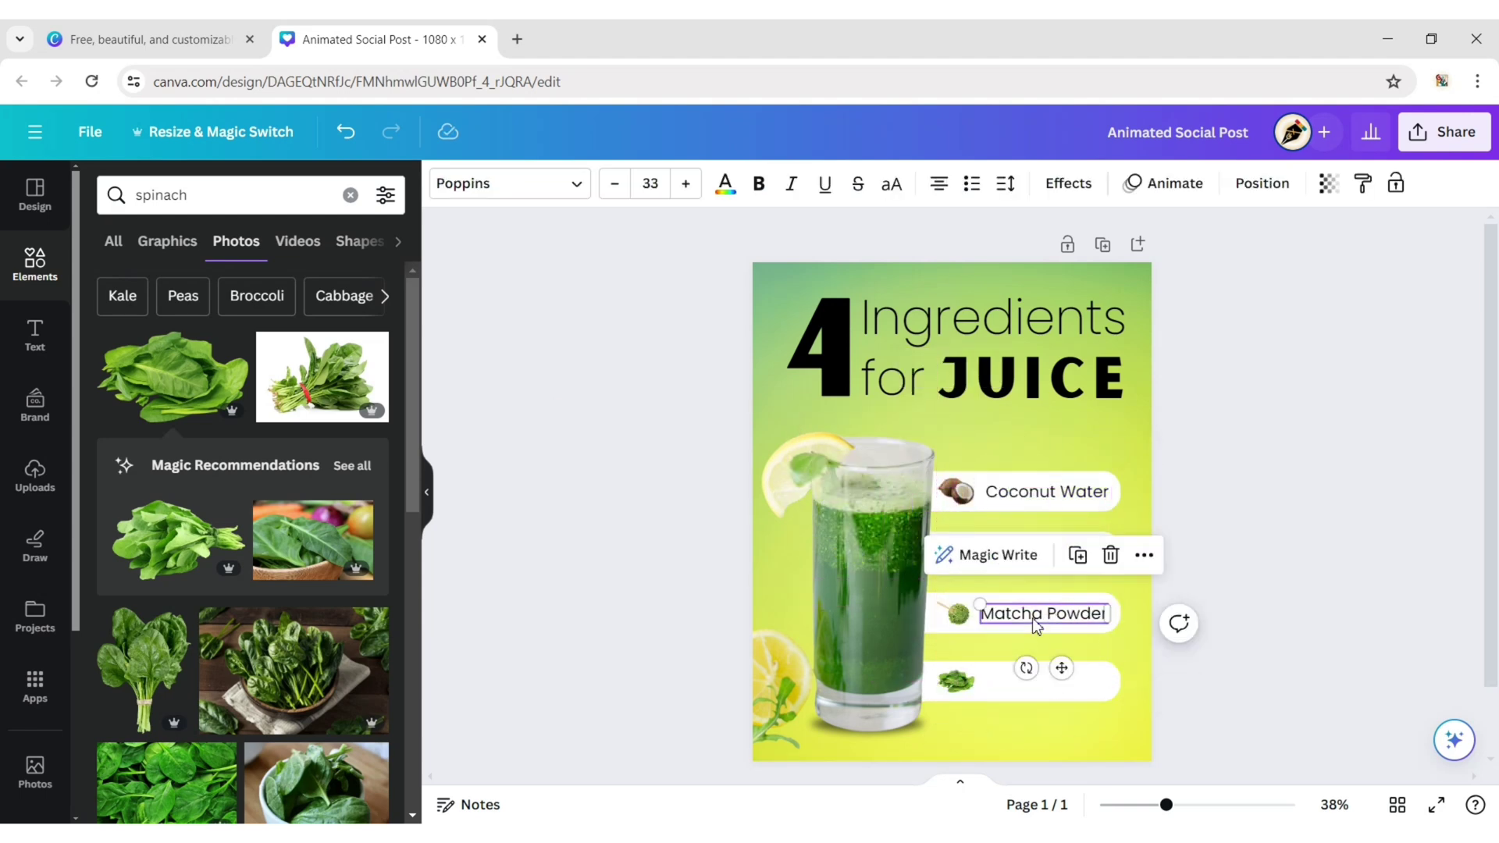
pyautogui.click(1077, 552)
pyautogui.moveTo(1070, 742); pyautogui.dragTo(1065, 736)
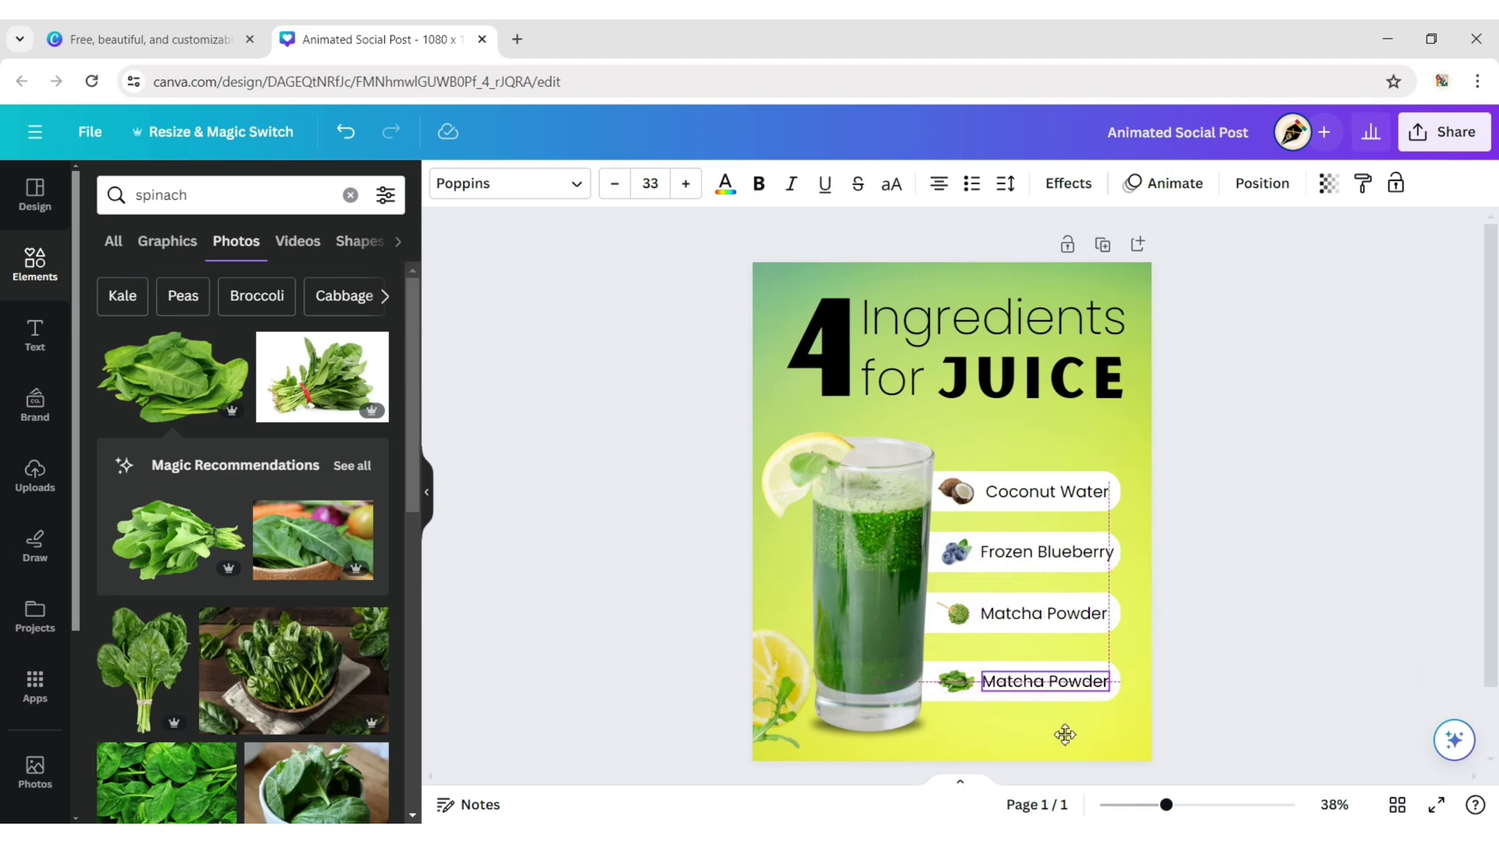
pyautogui.doubleClick(1040, 685)
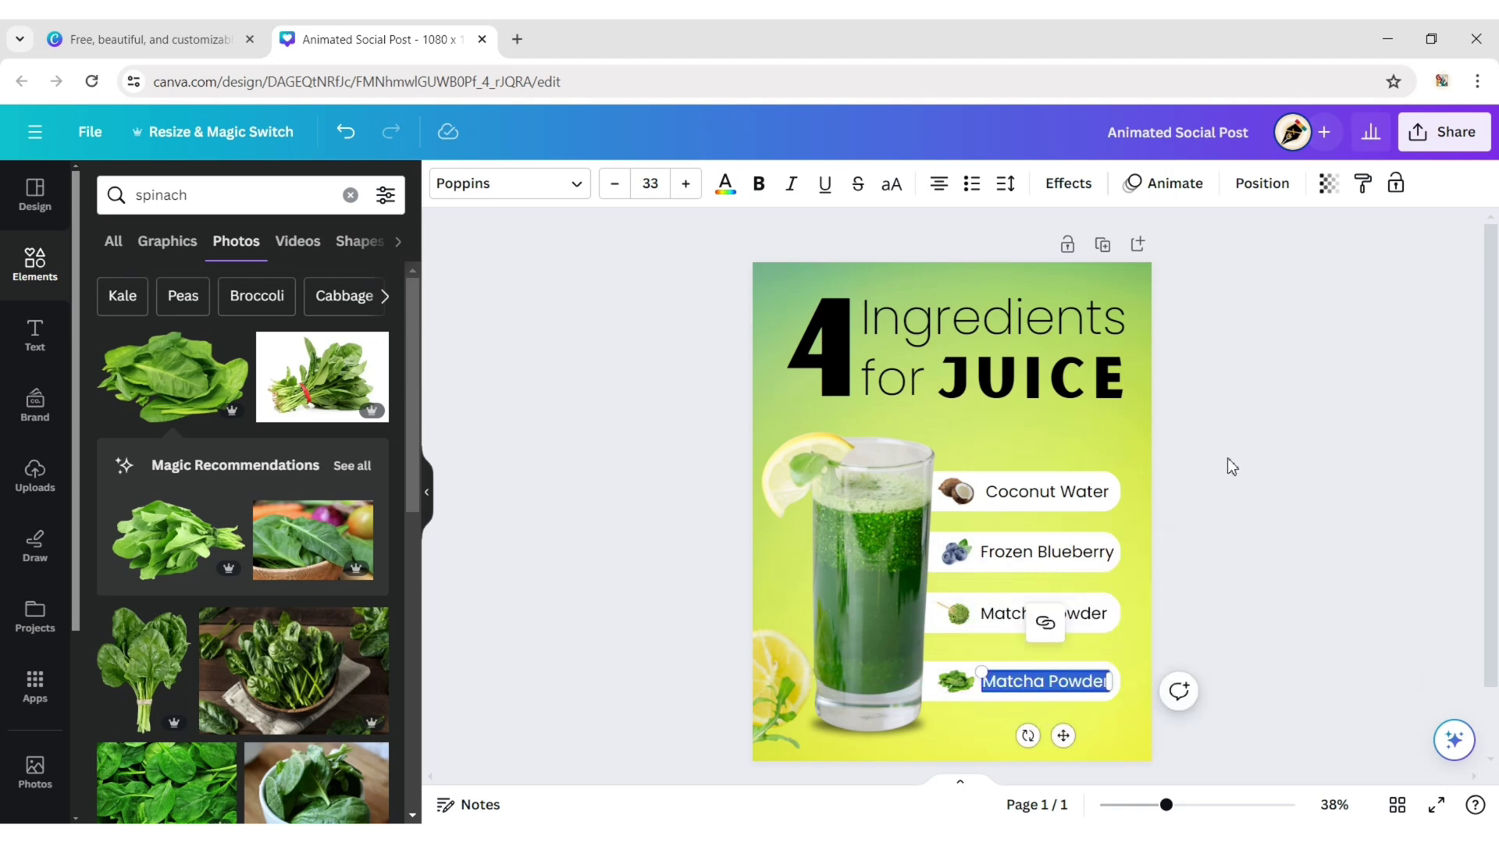
pyautogui.write('Har')
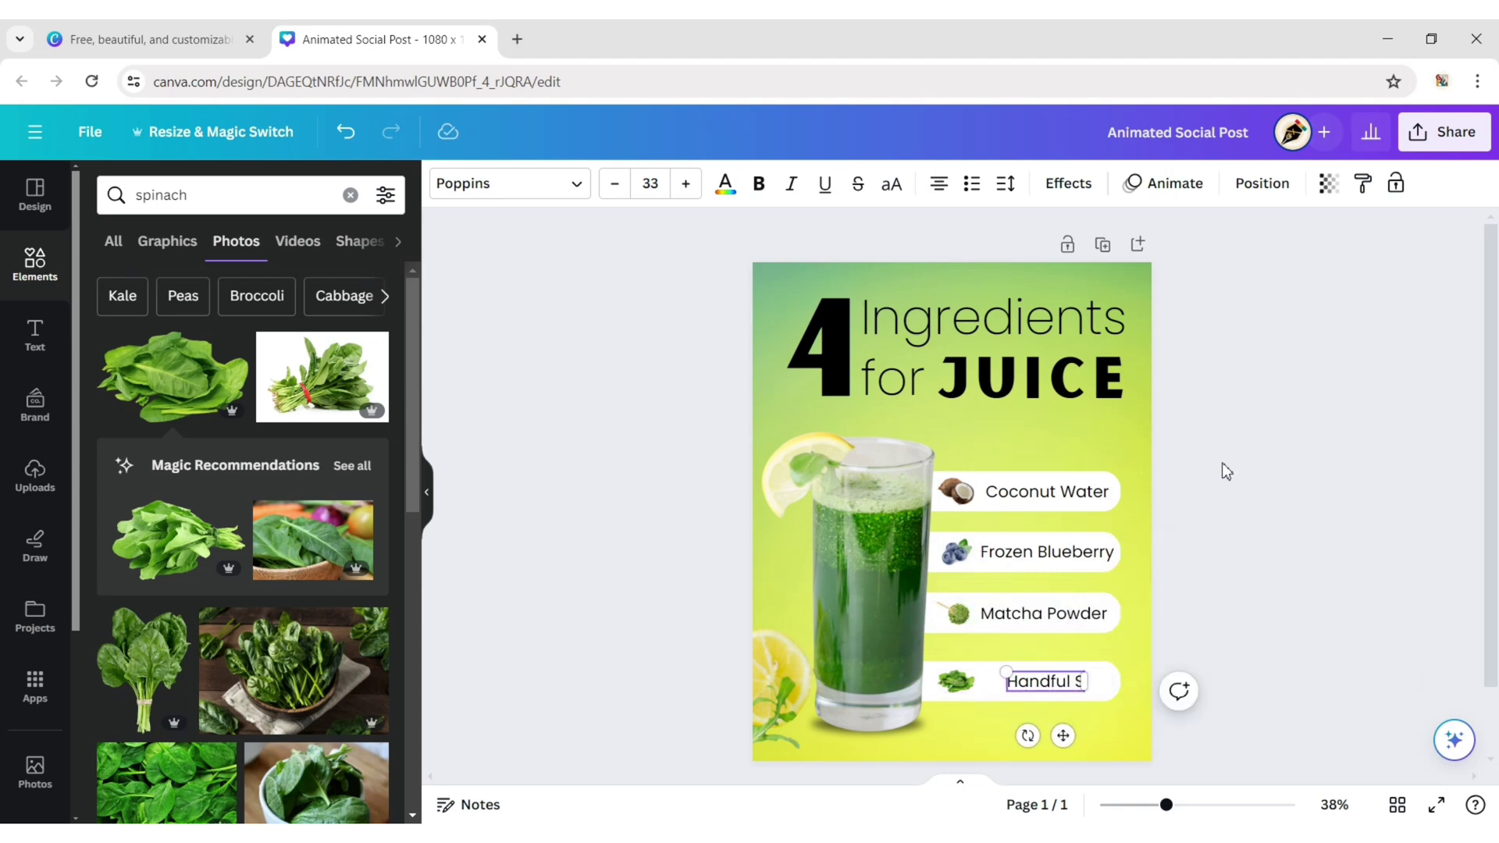
pyautogui.write('pinach')
pyautogui.click(1073, 676)
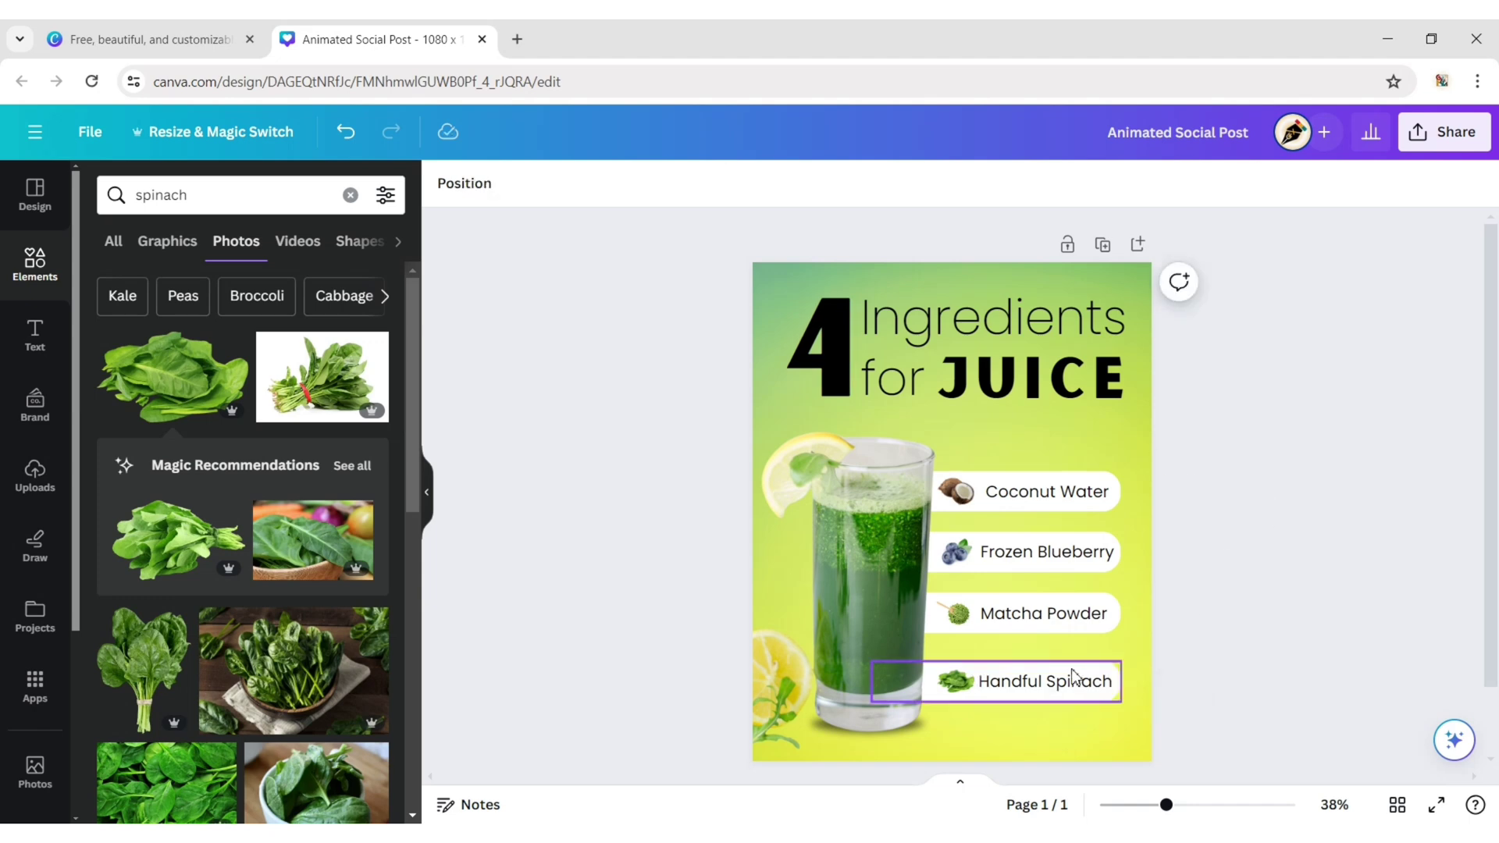
# Nudge the spinach image and Handful Spinach label into alignment in the fourth row.
pyautogui.click(953, 682)
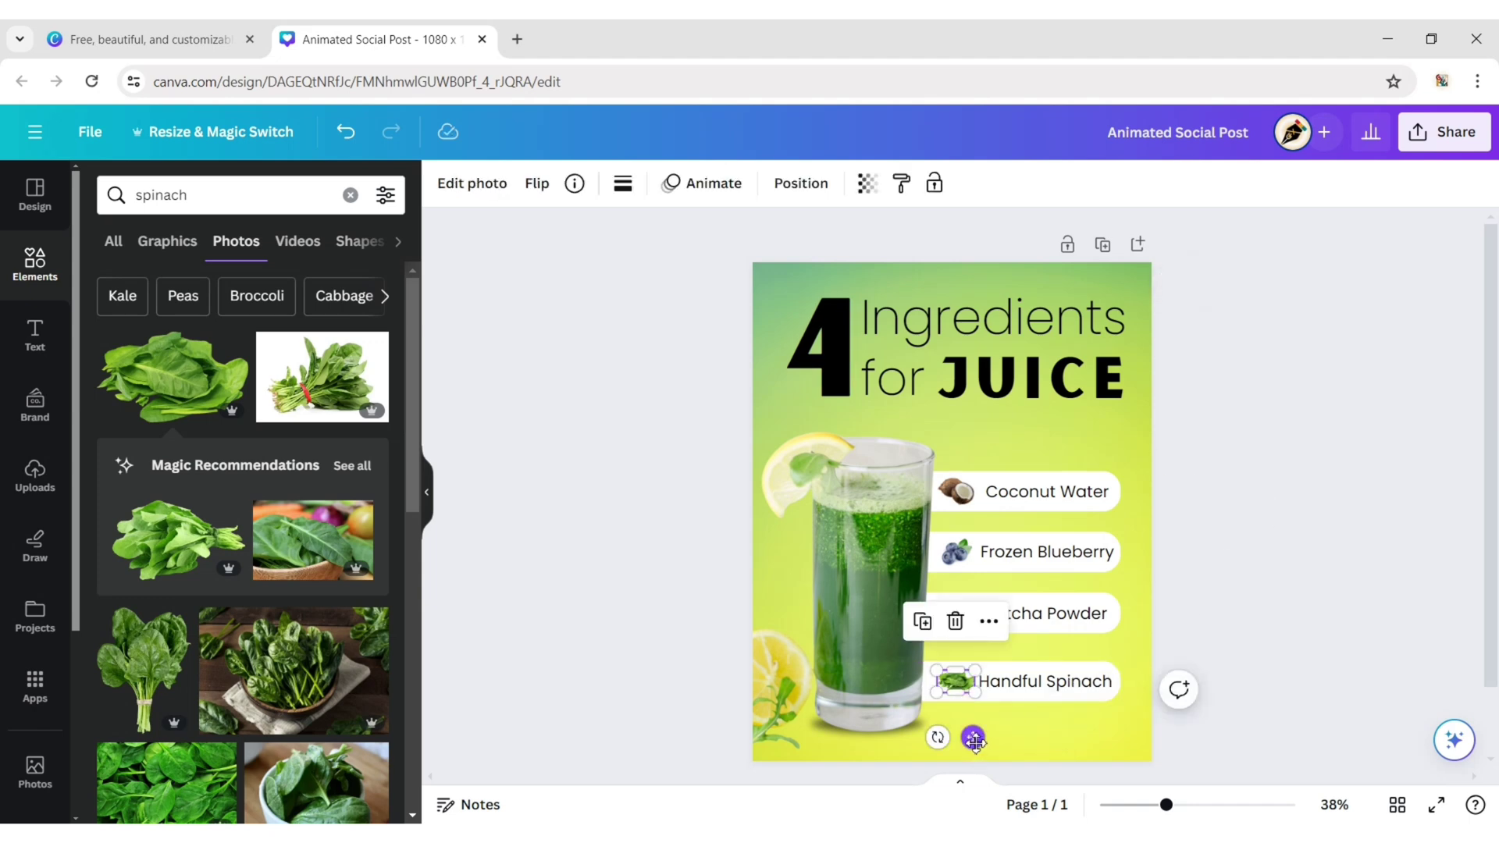
pyautogui.moveTo(973, 740); pyautogui.dragTo(975, 741)
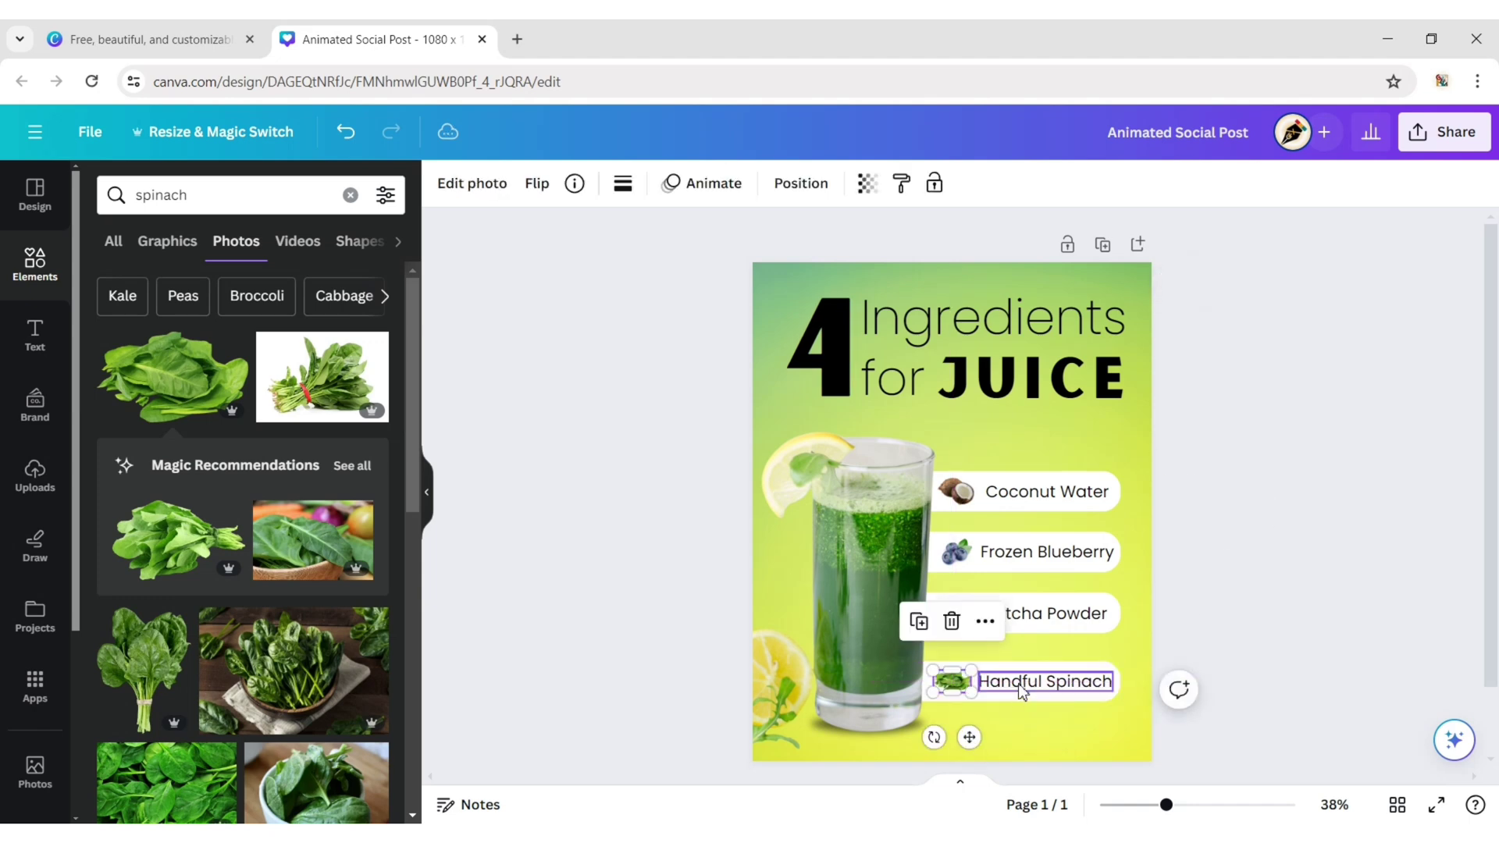
pyautogui.click(1092, 683)
pyautogui.moveTo(1070, 738); pyautogui.dragTo(1069, 739)
pyautogui.click(1284, 568)
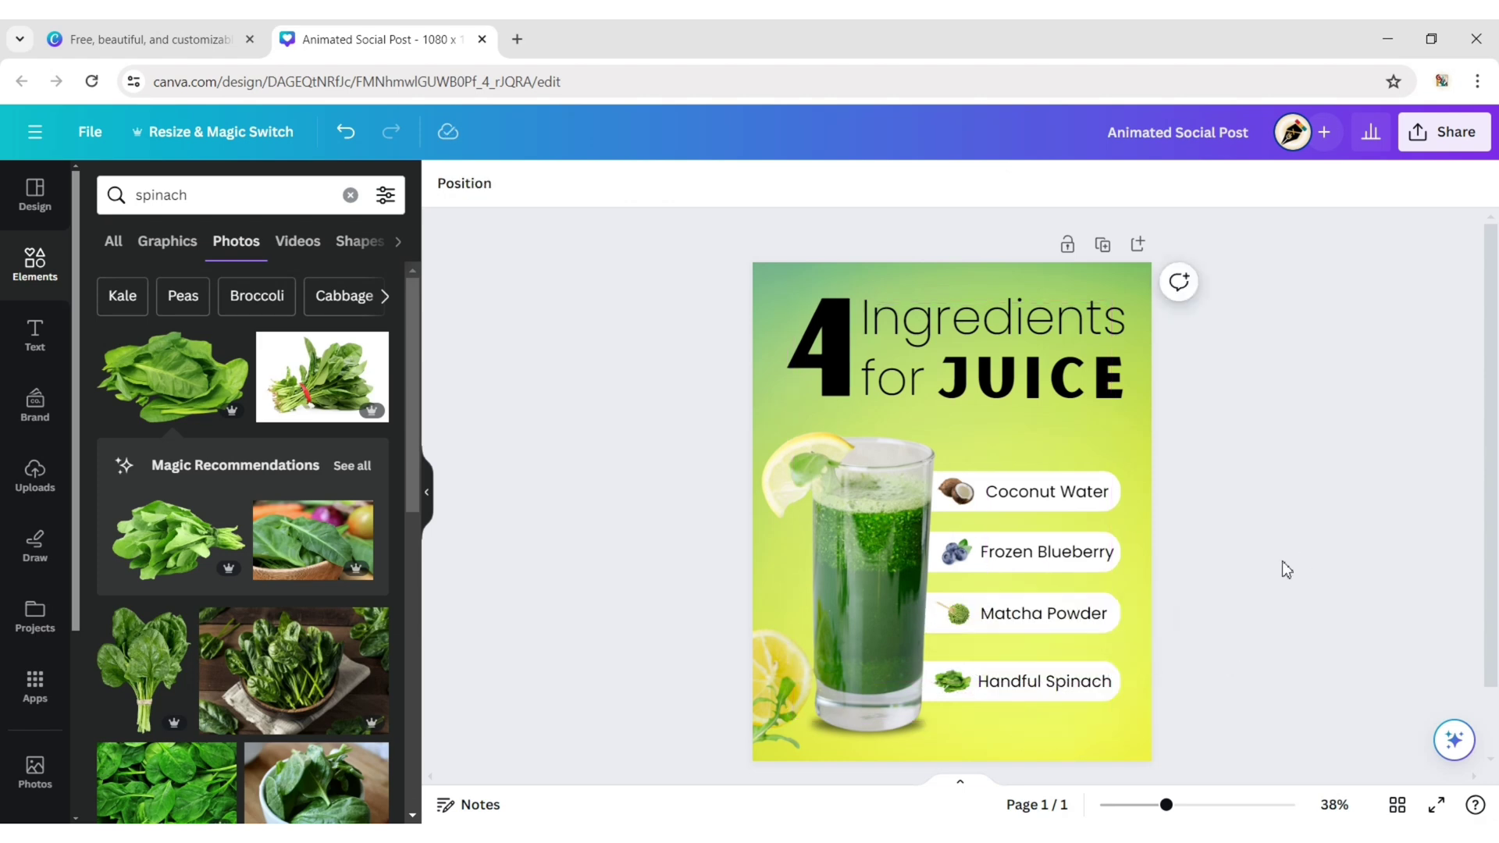
# Change the page duration from 5 to 17 seconds in the timeline.
pyautogui.click(427, 492)
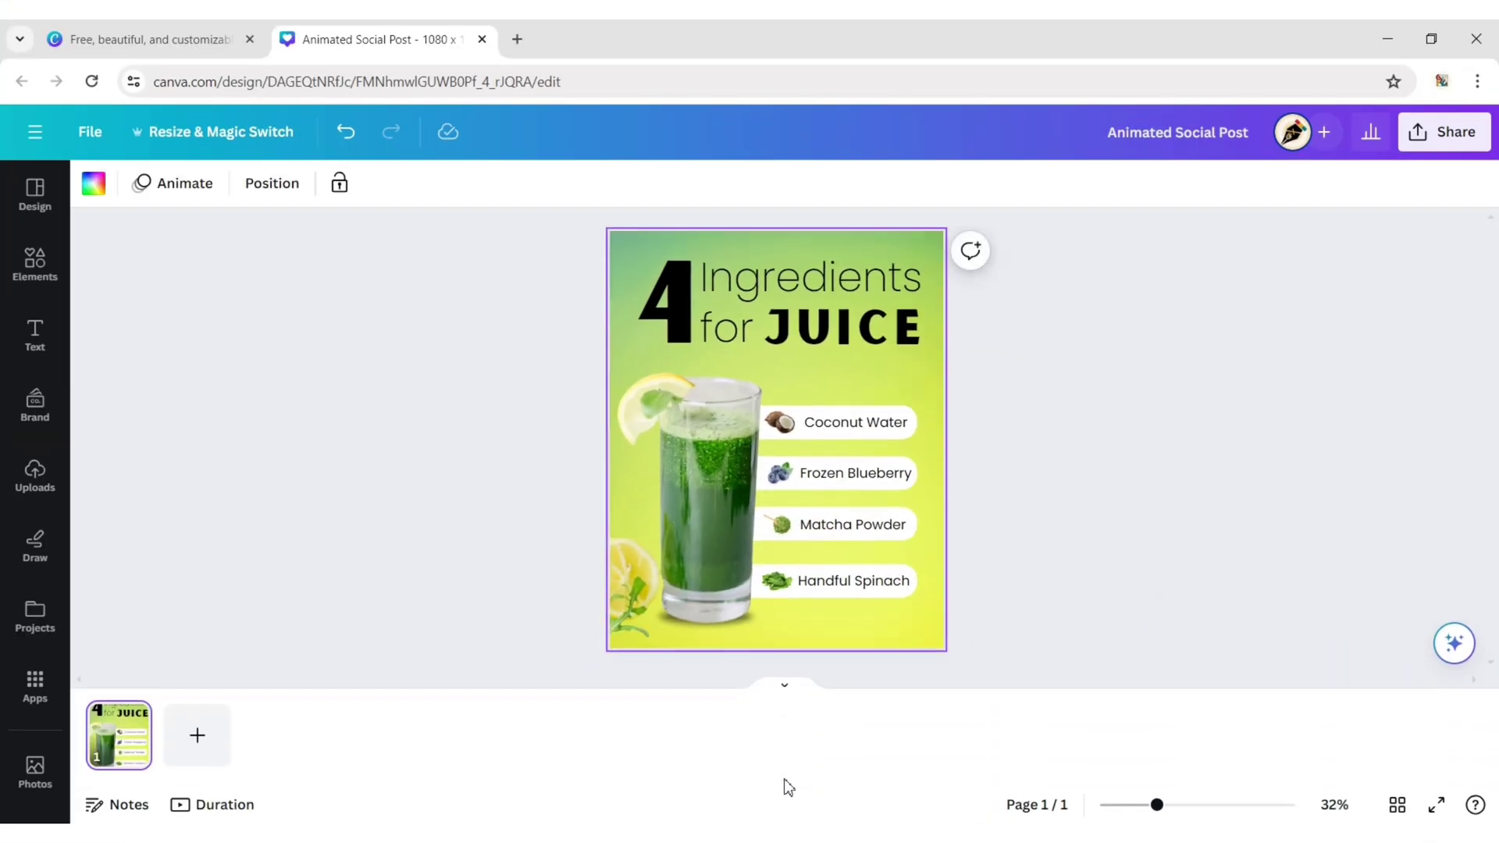
pyautogui.click(221, 812)
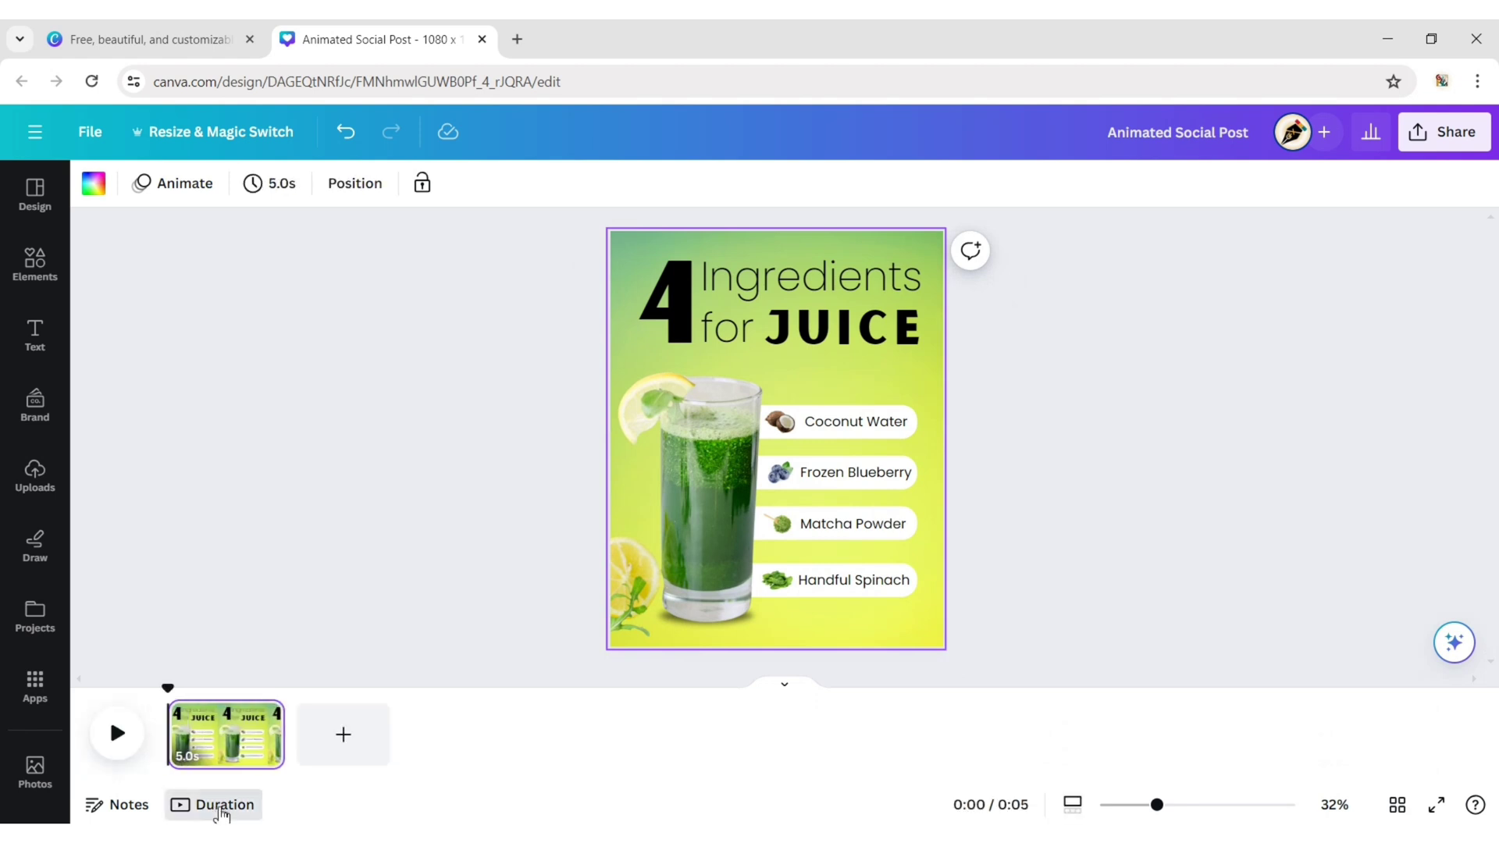
pyautogui.click(292, 187)
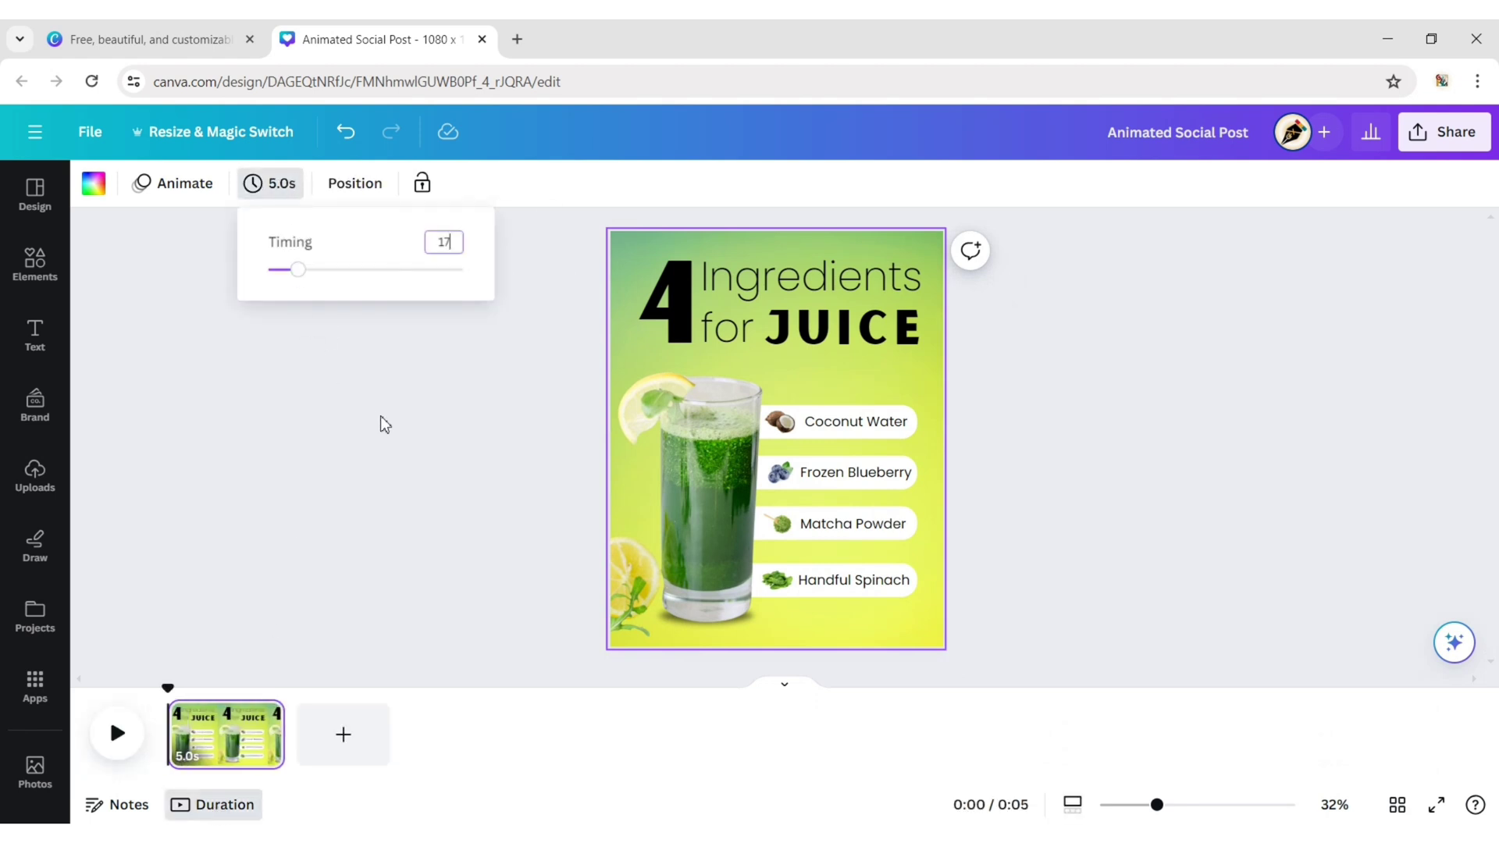
pyautogui.press('Return')
pyautogui.click(442, 458)
pyautogui.click(445, 459)
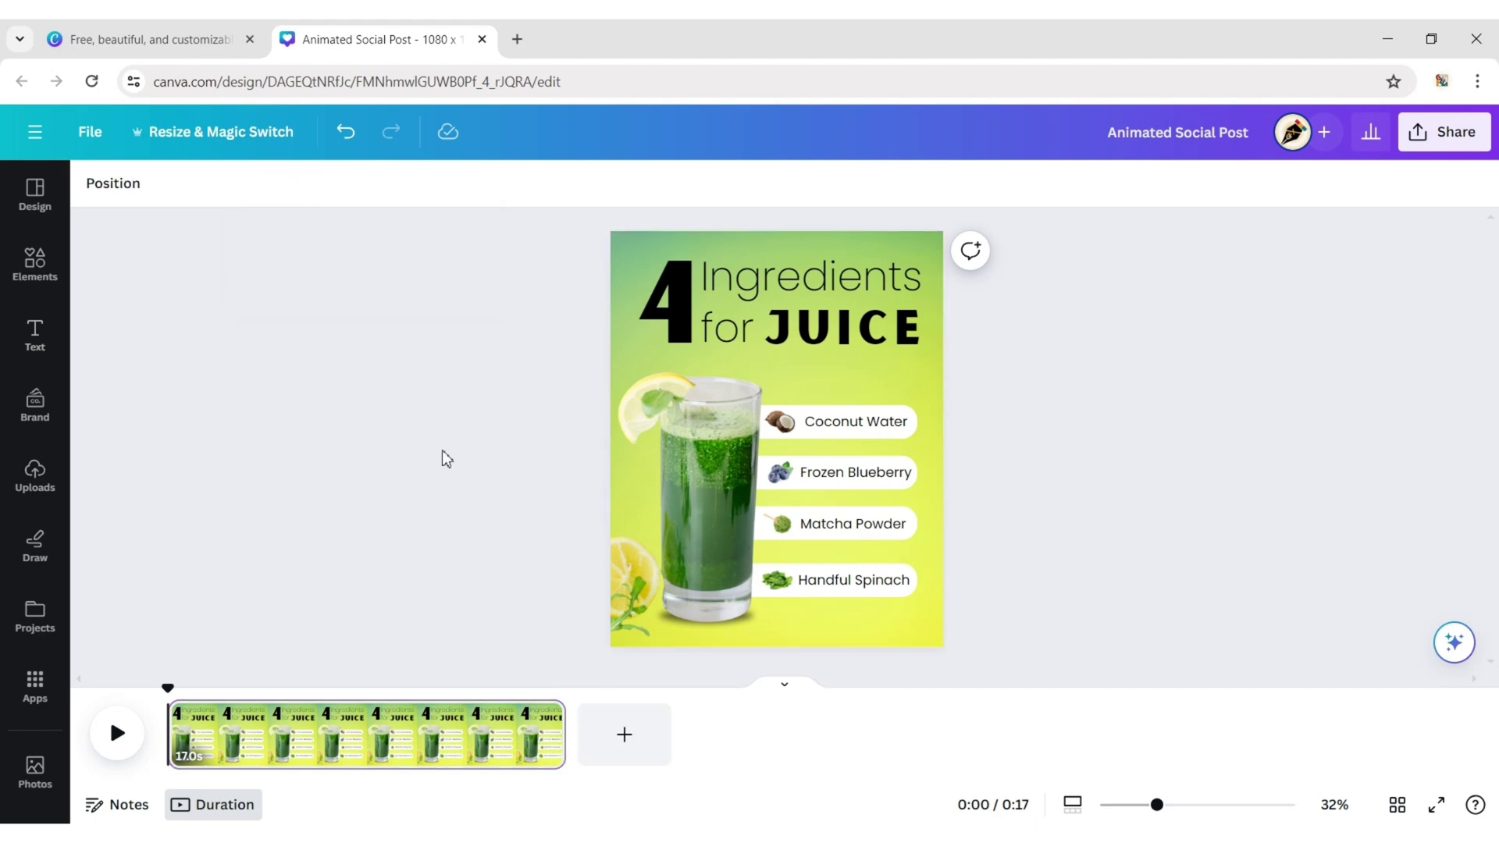
# Apply the Bounce animation to the big 4 in the heading.
pyautogui.click(662, 300)
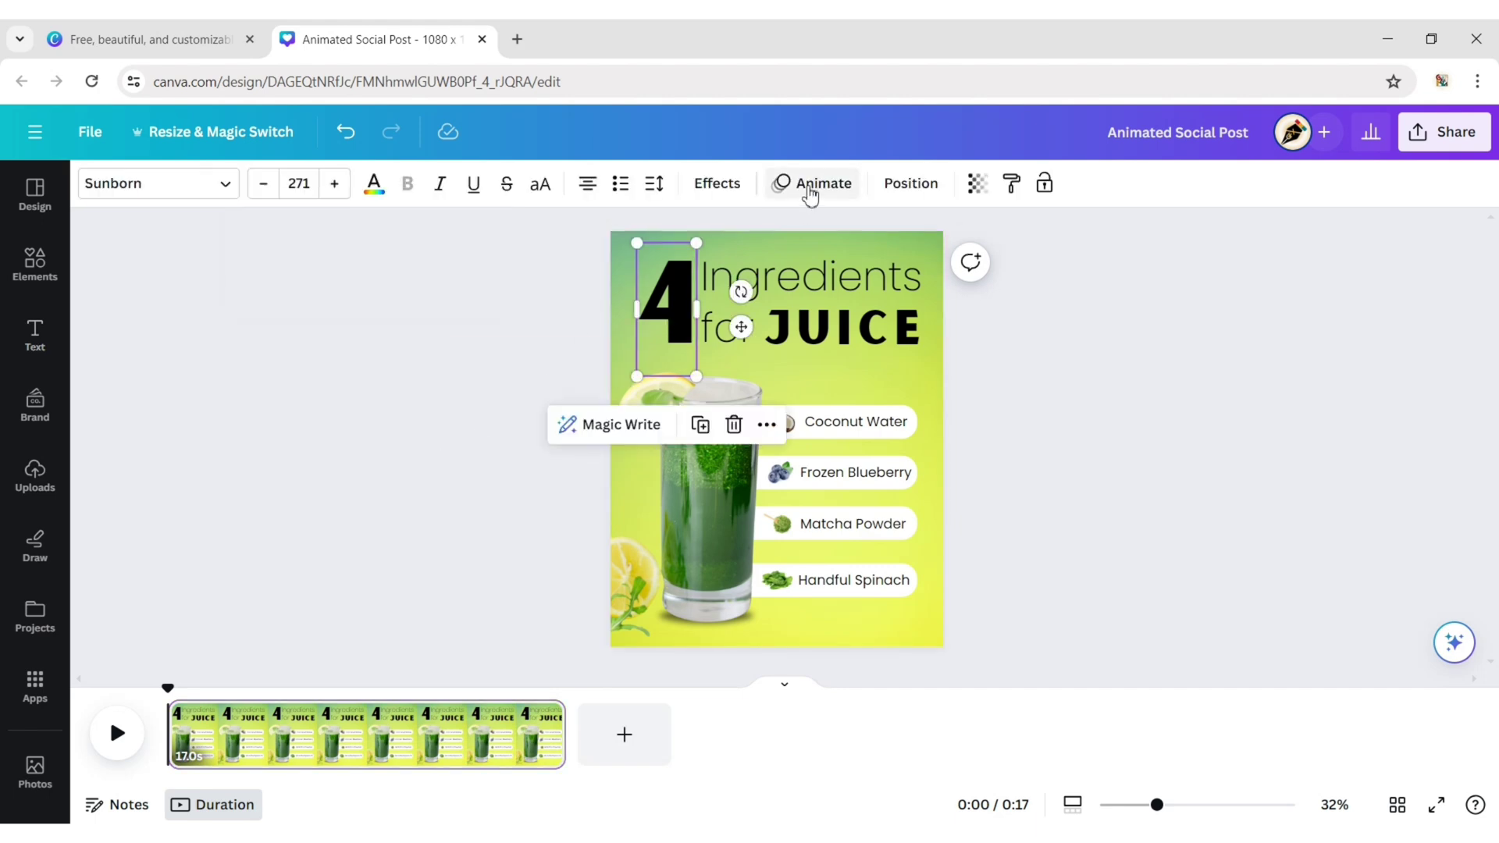
pyautogui.click(810, 188)
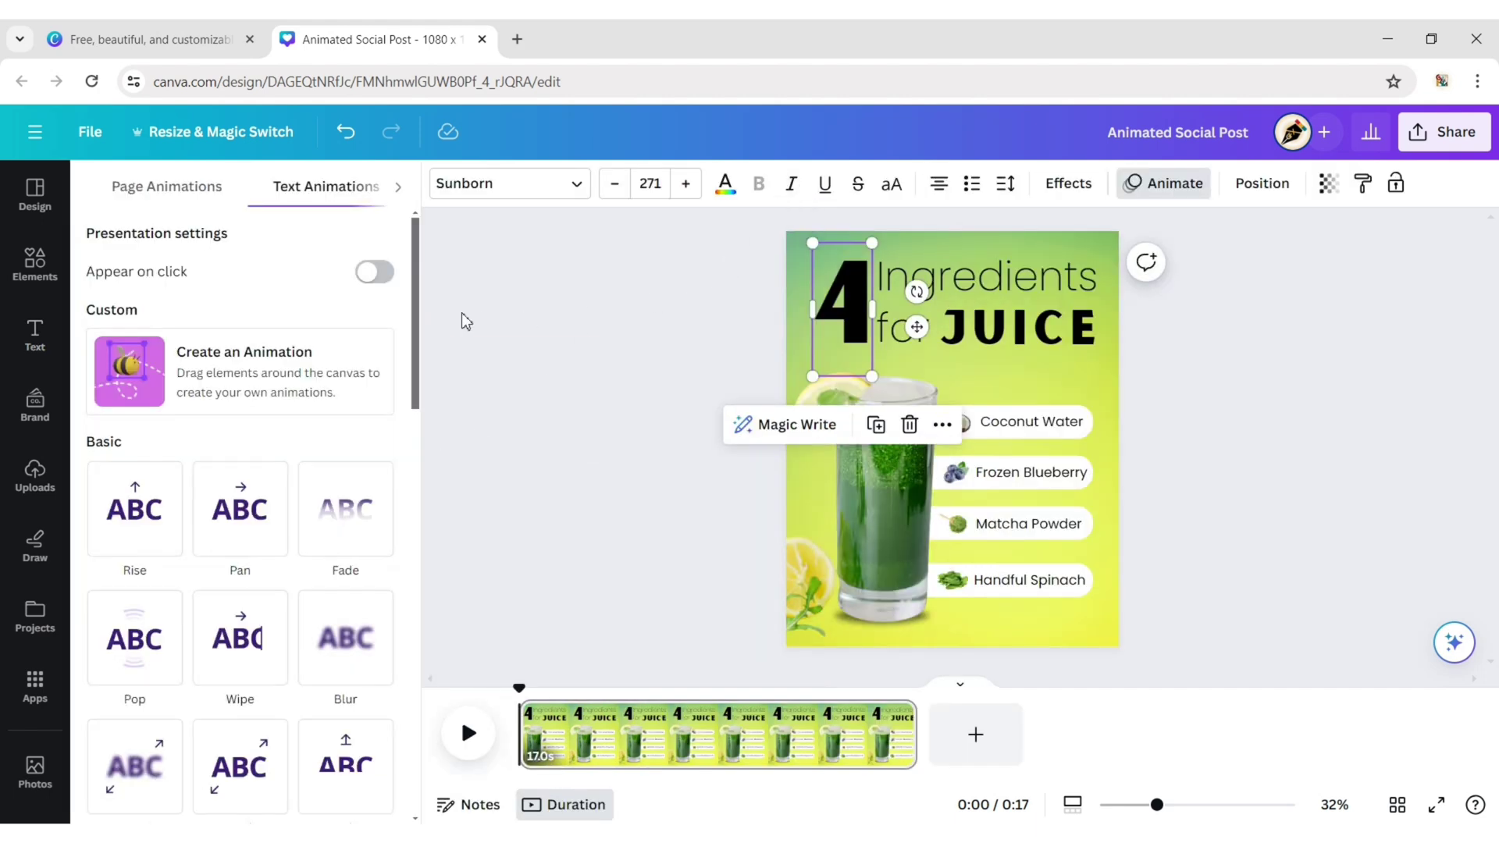
pyautogui.moveTo(415, 314); pyautogui.dragTo(419, 602)
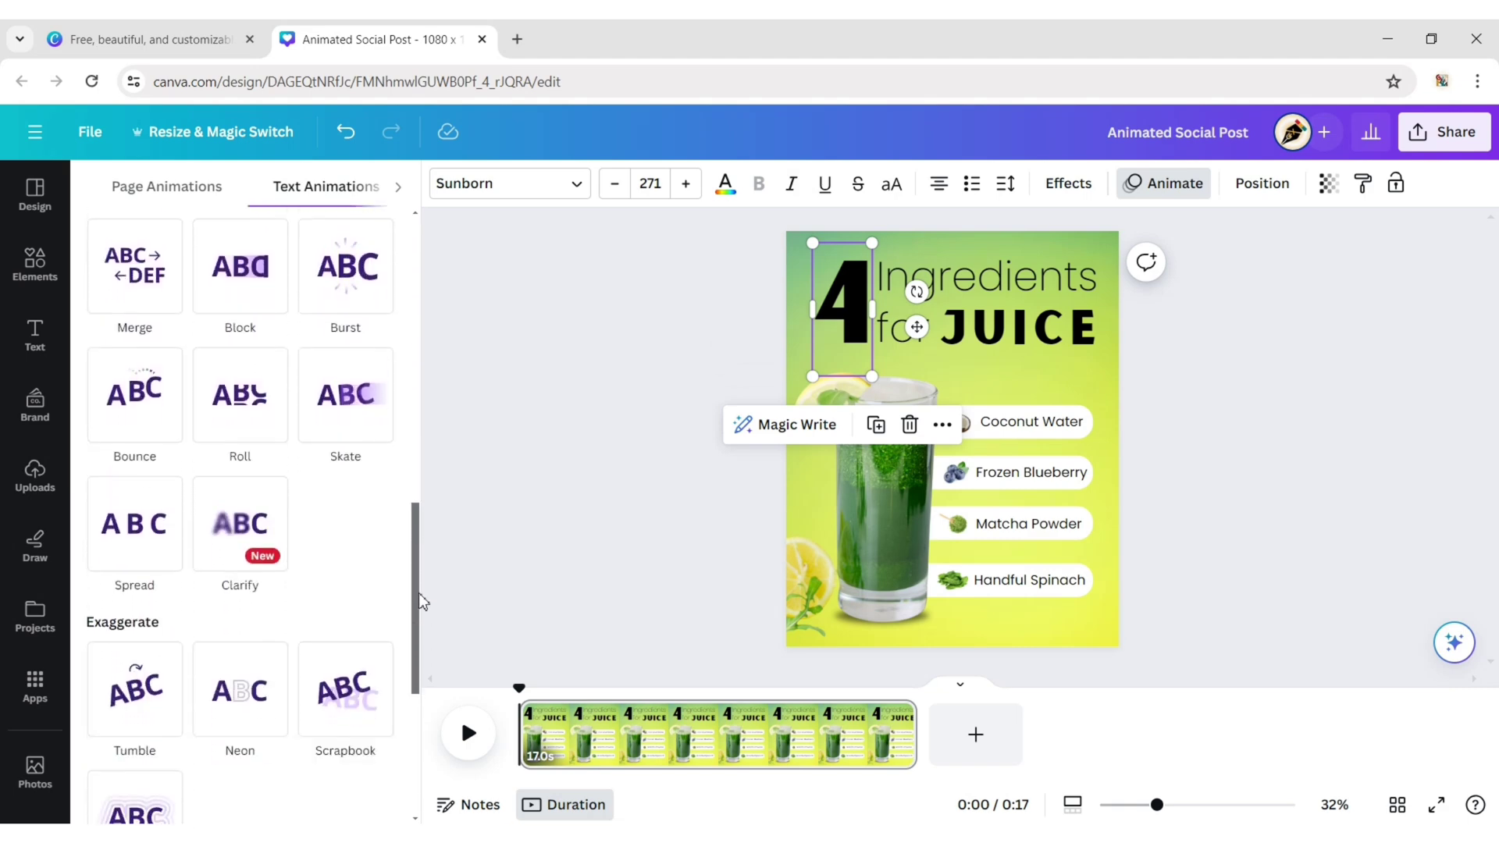
pyautogui.click(123, 409)
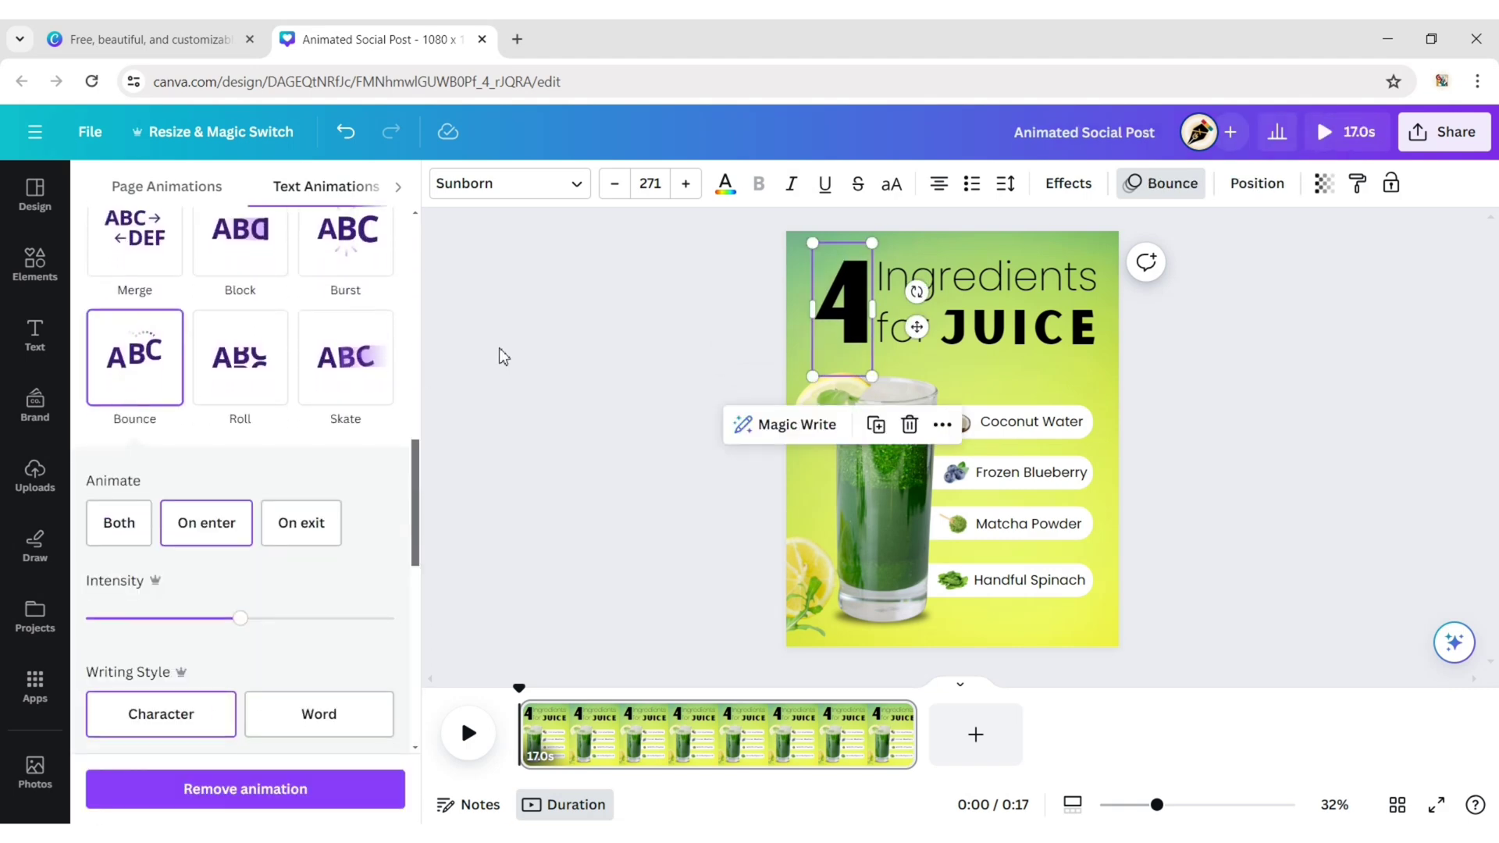
# Apply the Typewriter animation to the 'Ingredients for' text.
pyautogui.click(978, 283)
pyautogui.moveTo(421, 559); pyautogui.dragTo(451, 210)
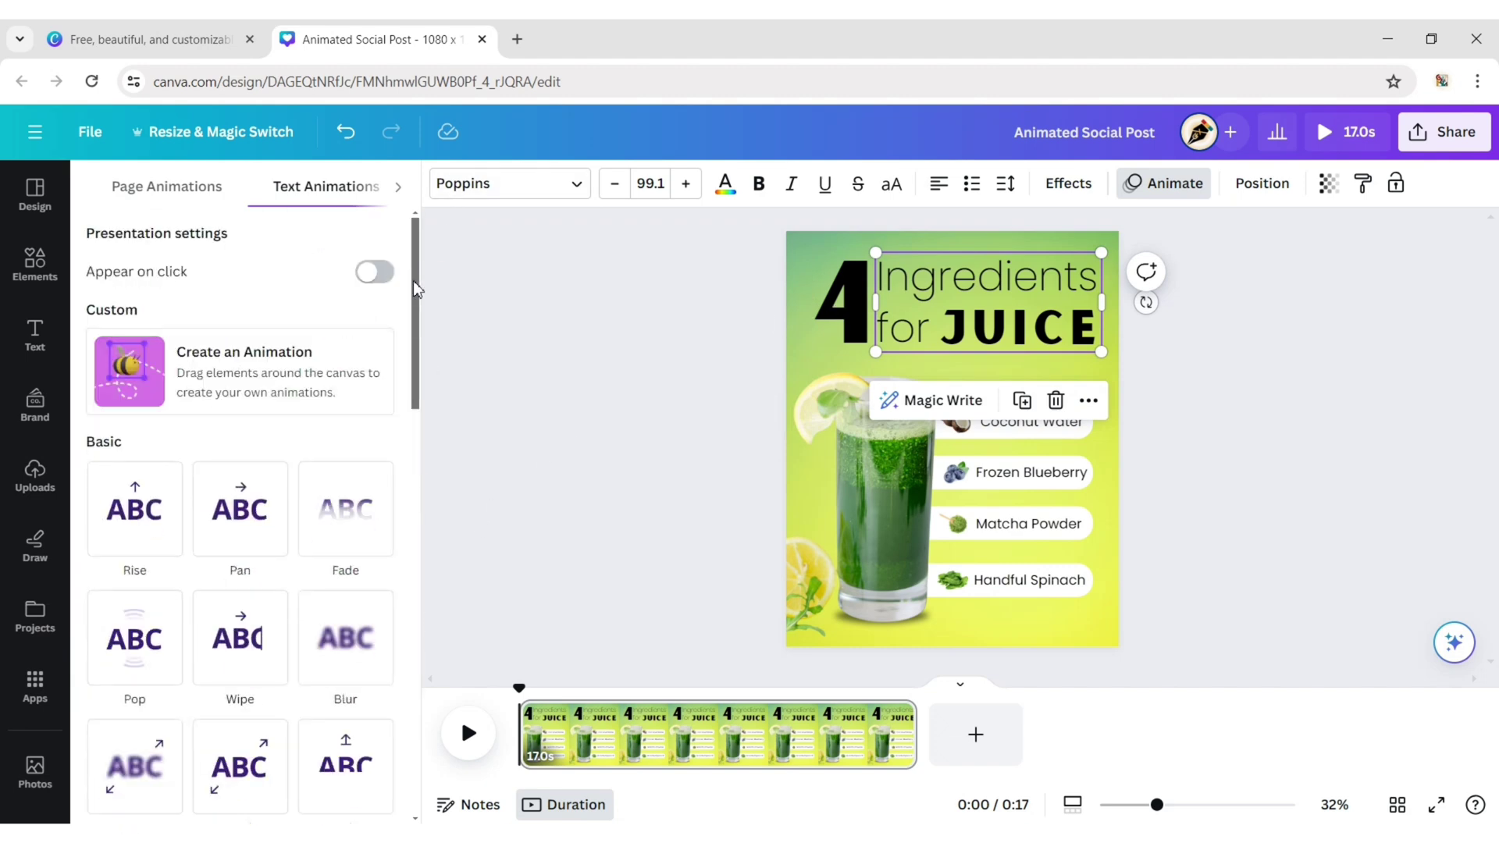
pyautogui.scroll(-8, 416, 289)
pyautogui.click(118, 521)
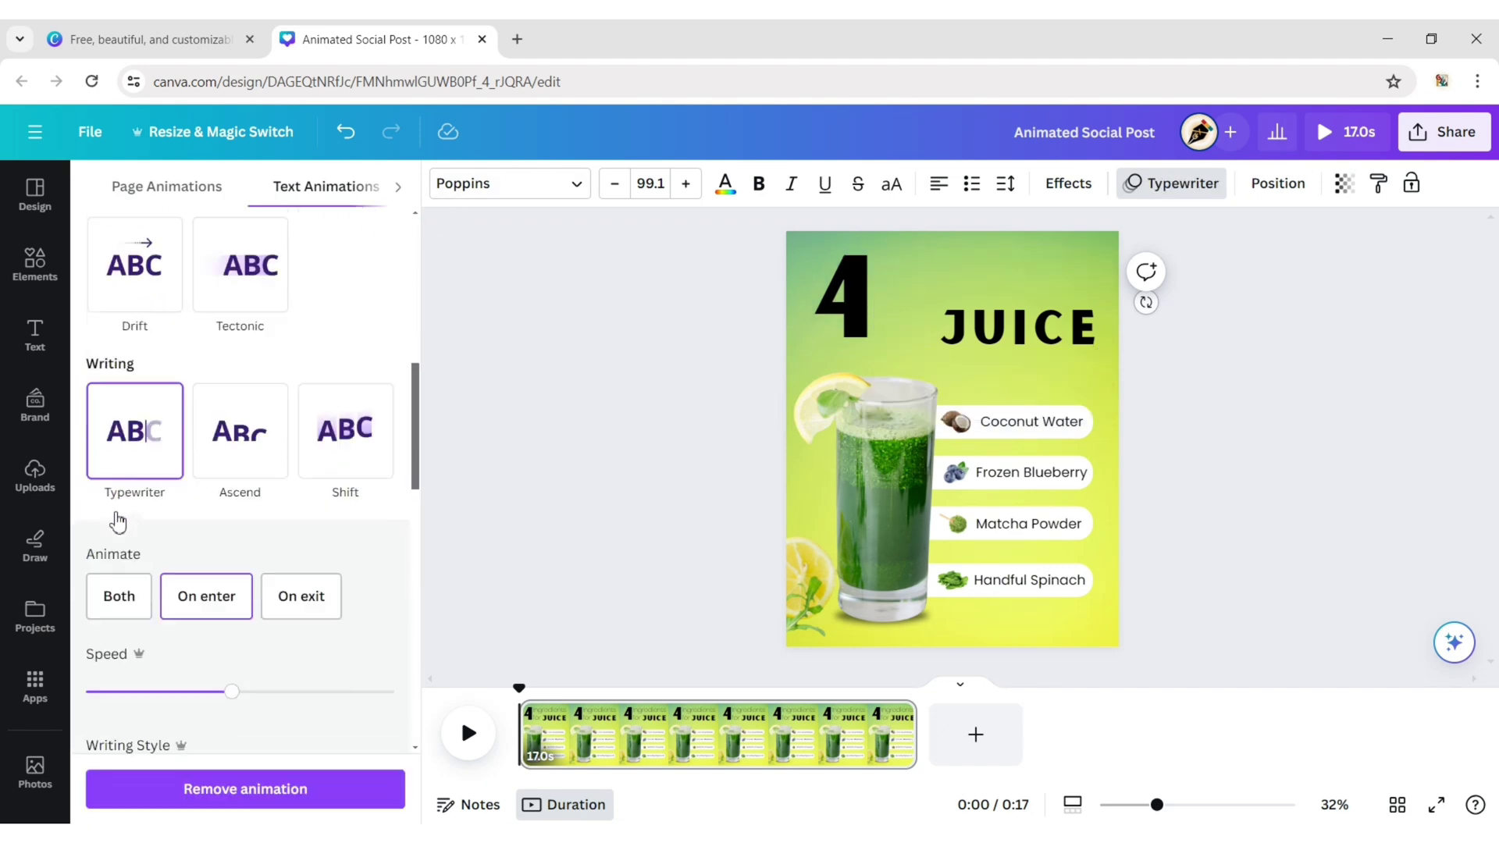
pyautogui.scroll(-1, 118, 521)
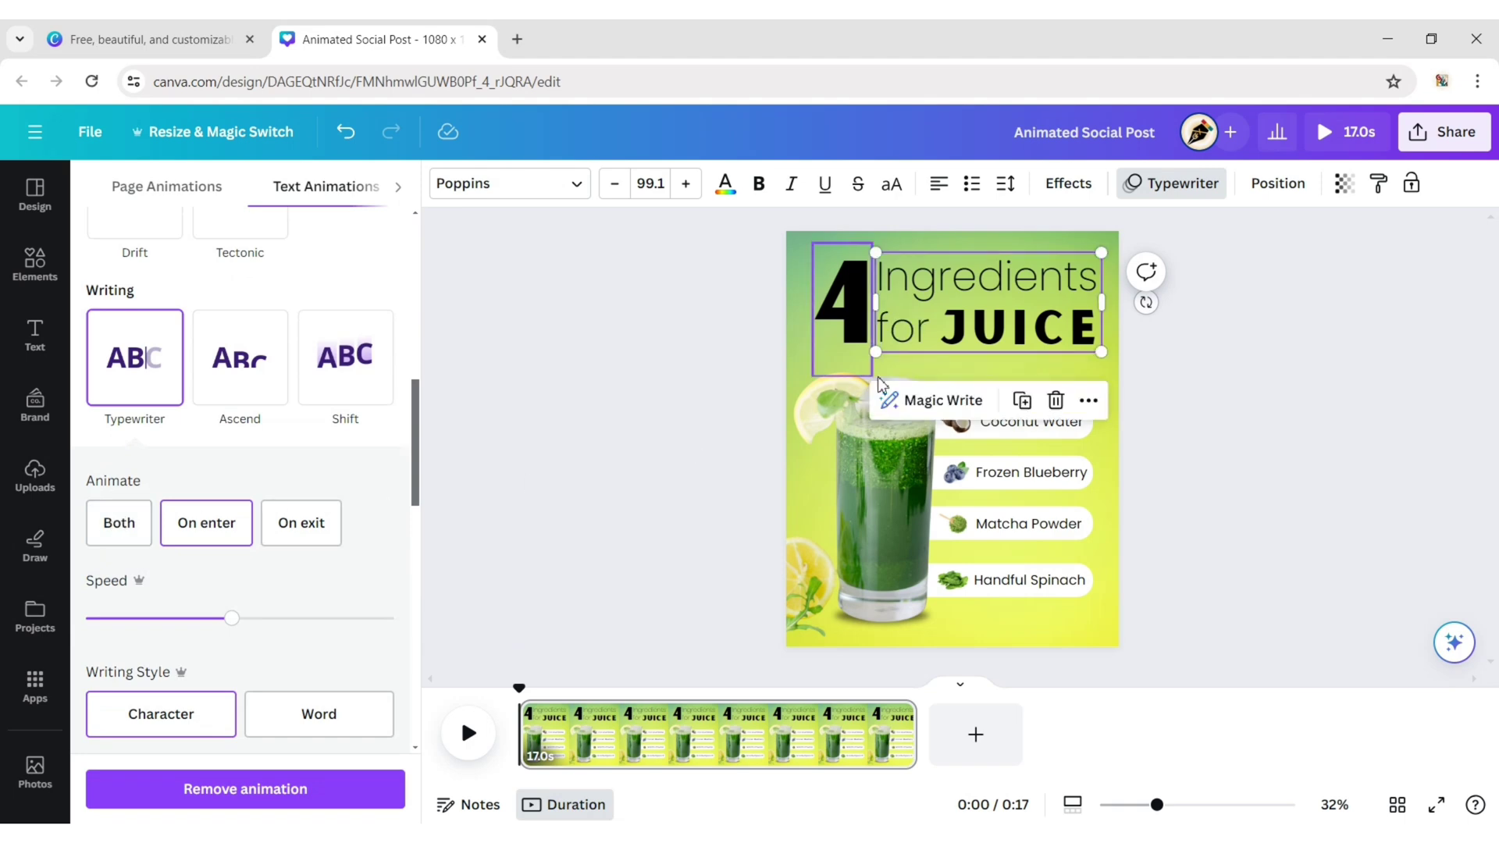
# Give JUICE the Baseline animation with a faster speed.
pyautogui.click(974, 337)
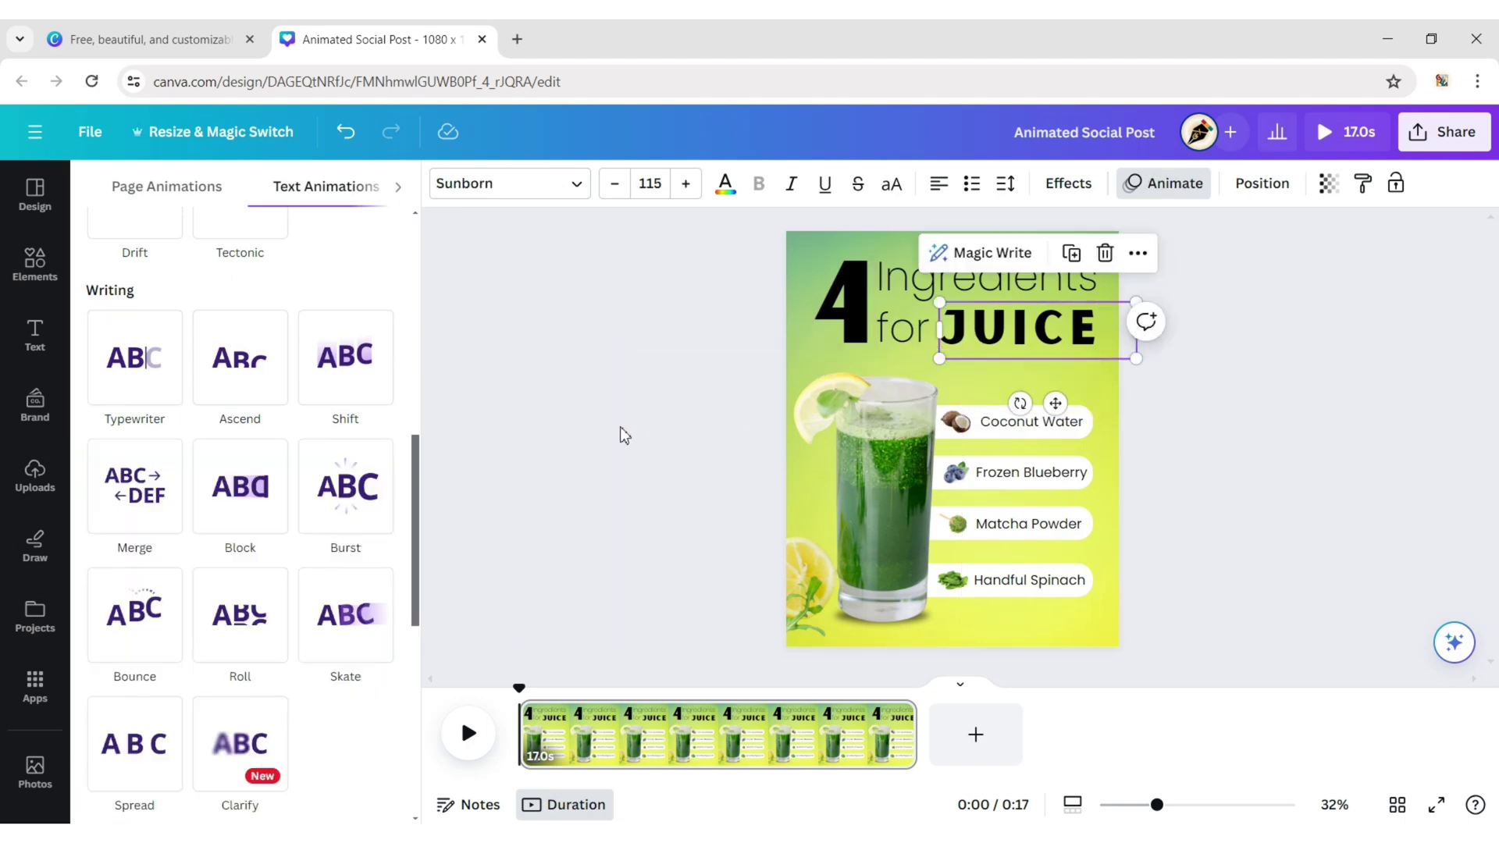
pyautogui.moveTo(416, 472); pyautogui.dragTo(414, 303)
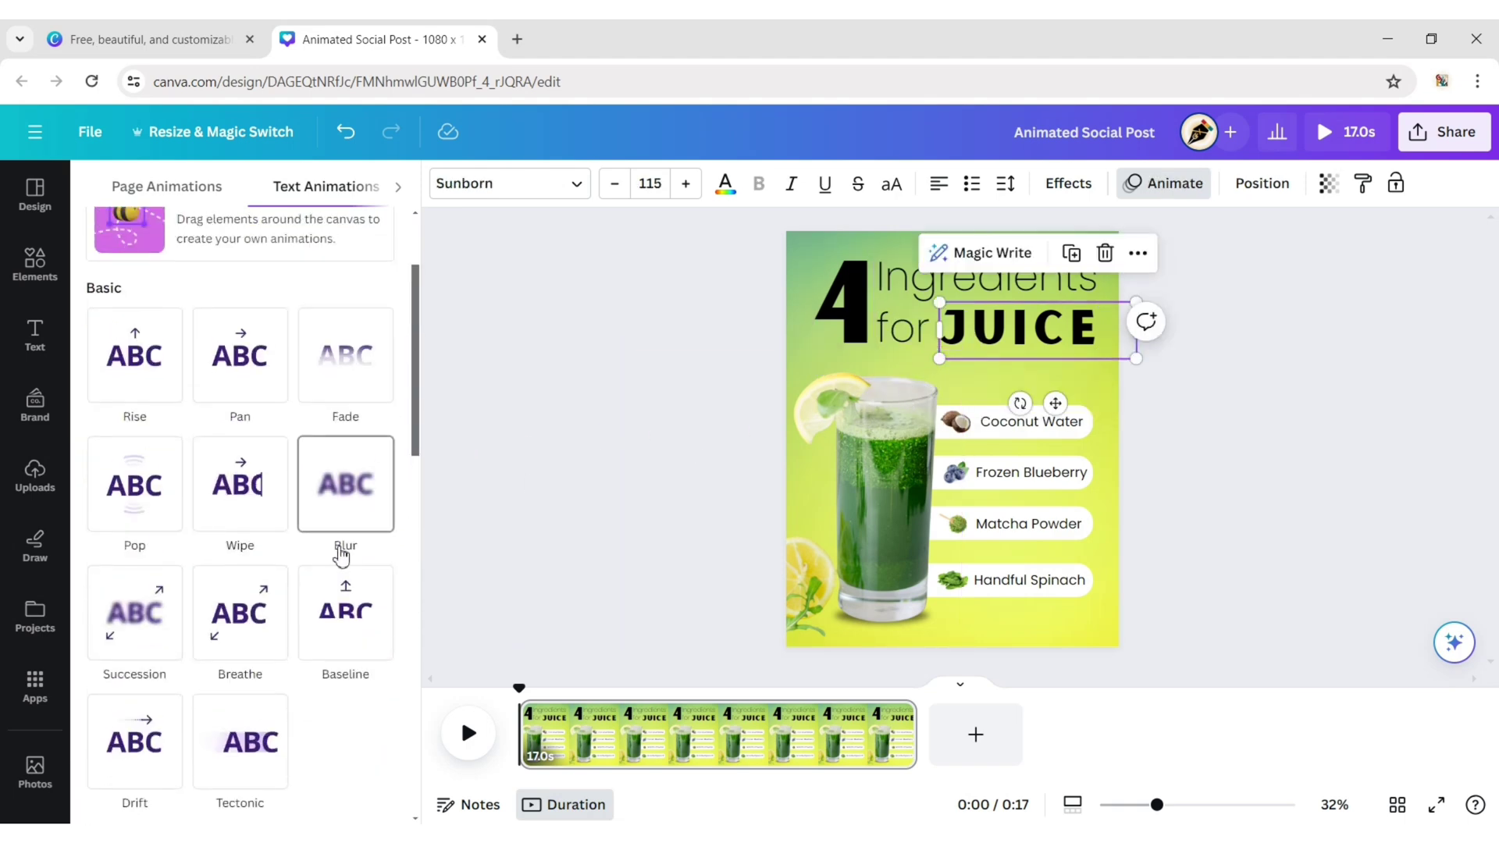
pyautogui.click(341, 613)
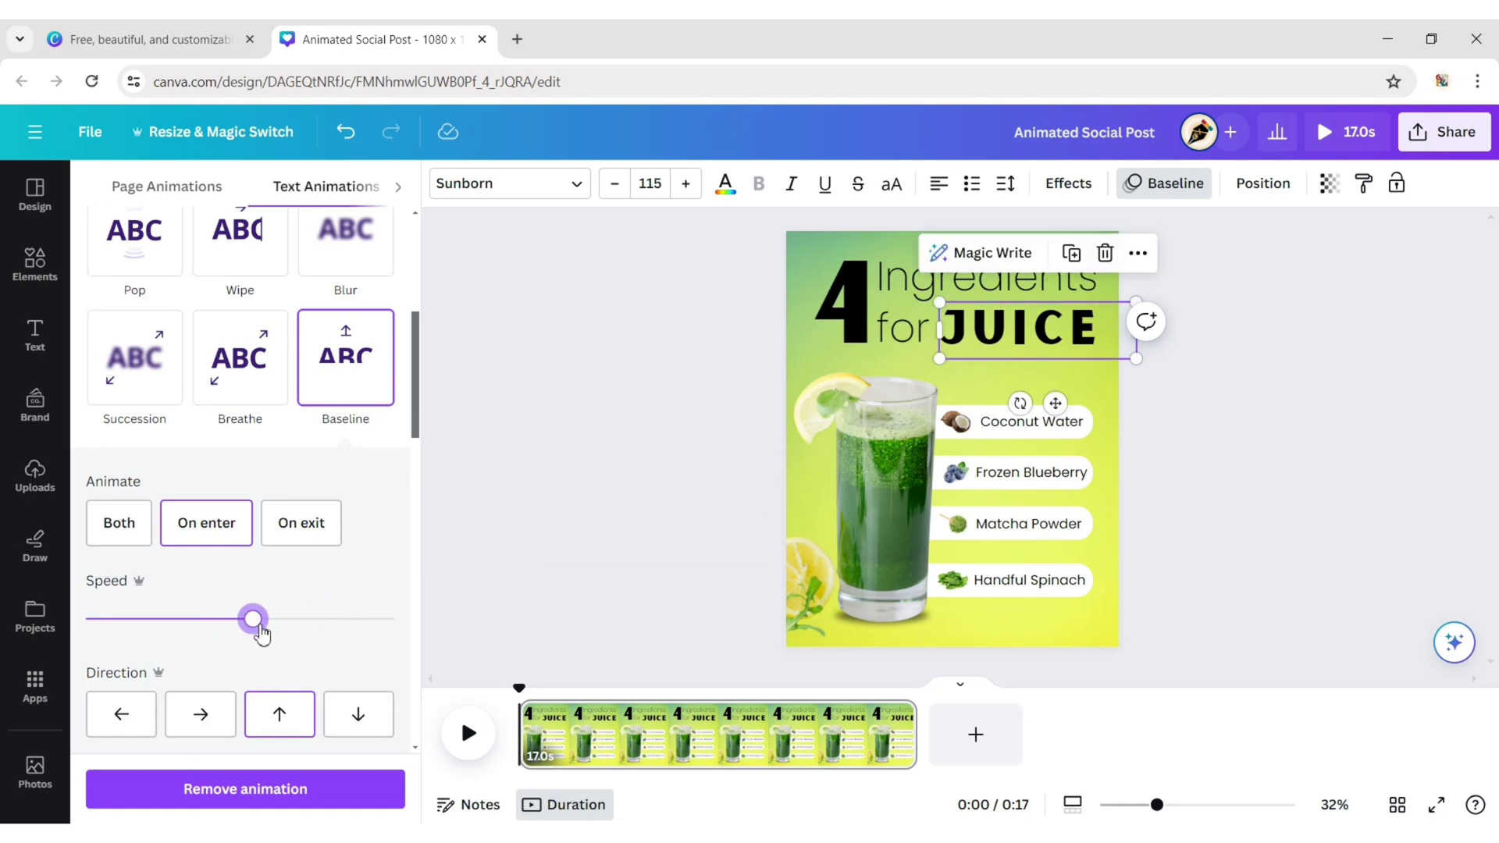
pyautogui.moveTo(262, 628); pyautogui.dragTo(286, 629)
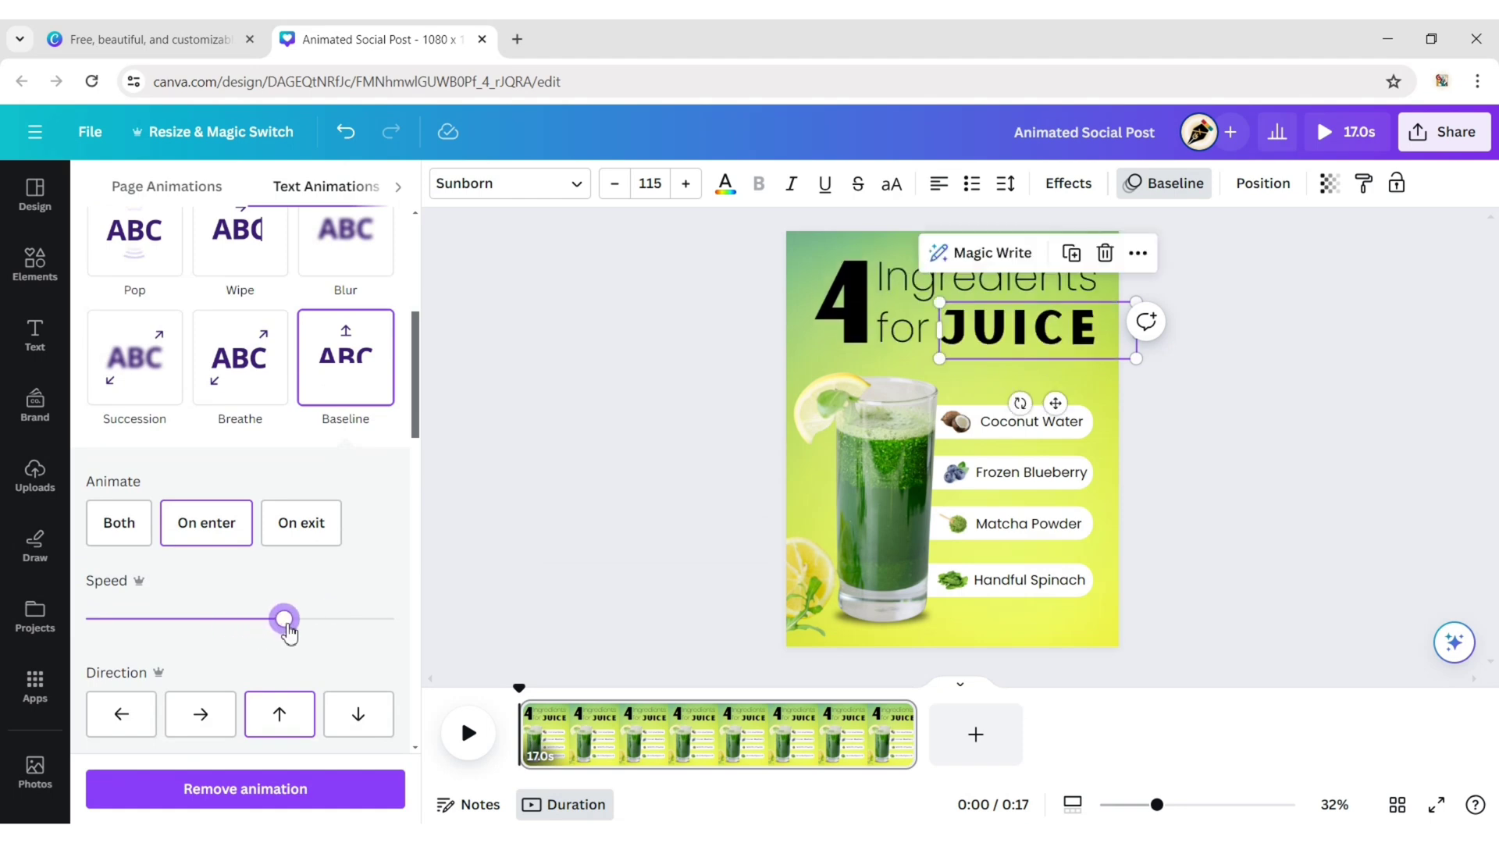
pyautogui.click(289, 623)
# Give all four ingredient icons the Pop in photo animation.
pyautogui.click(952, 423)
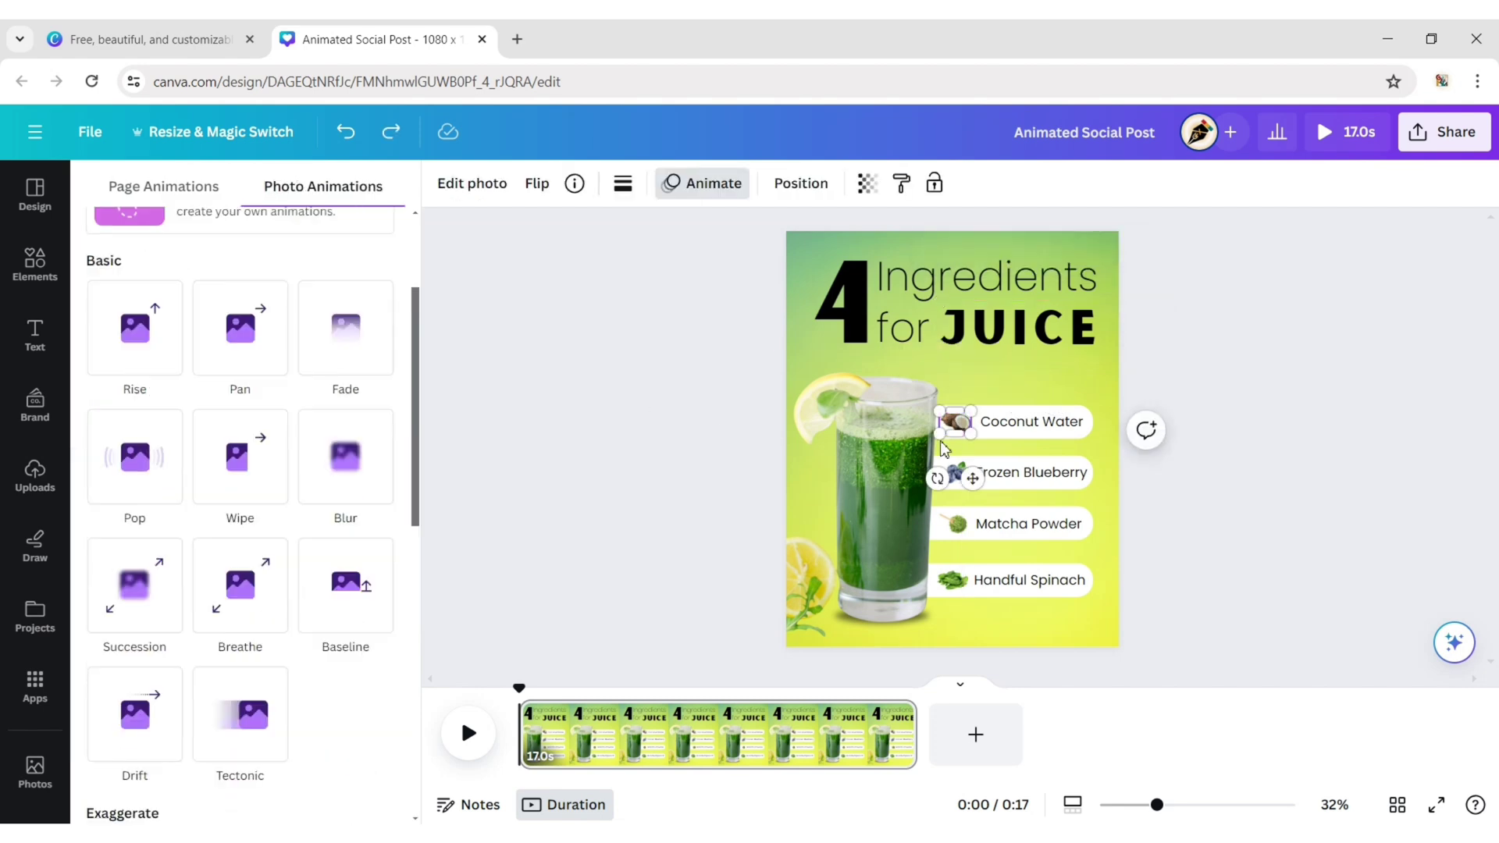
pyautogui.moveTo(969, 644); pyautogui.dragTo(620, 344)
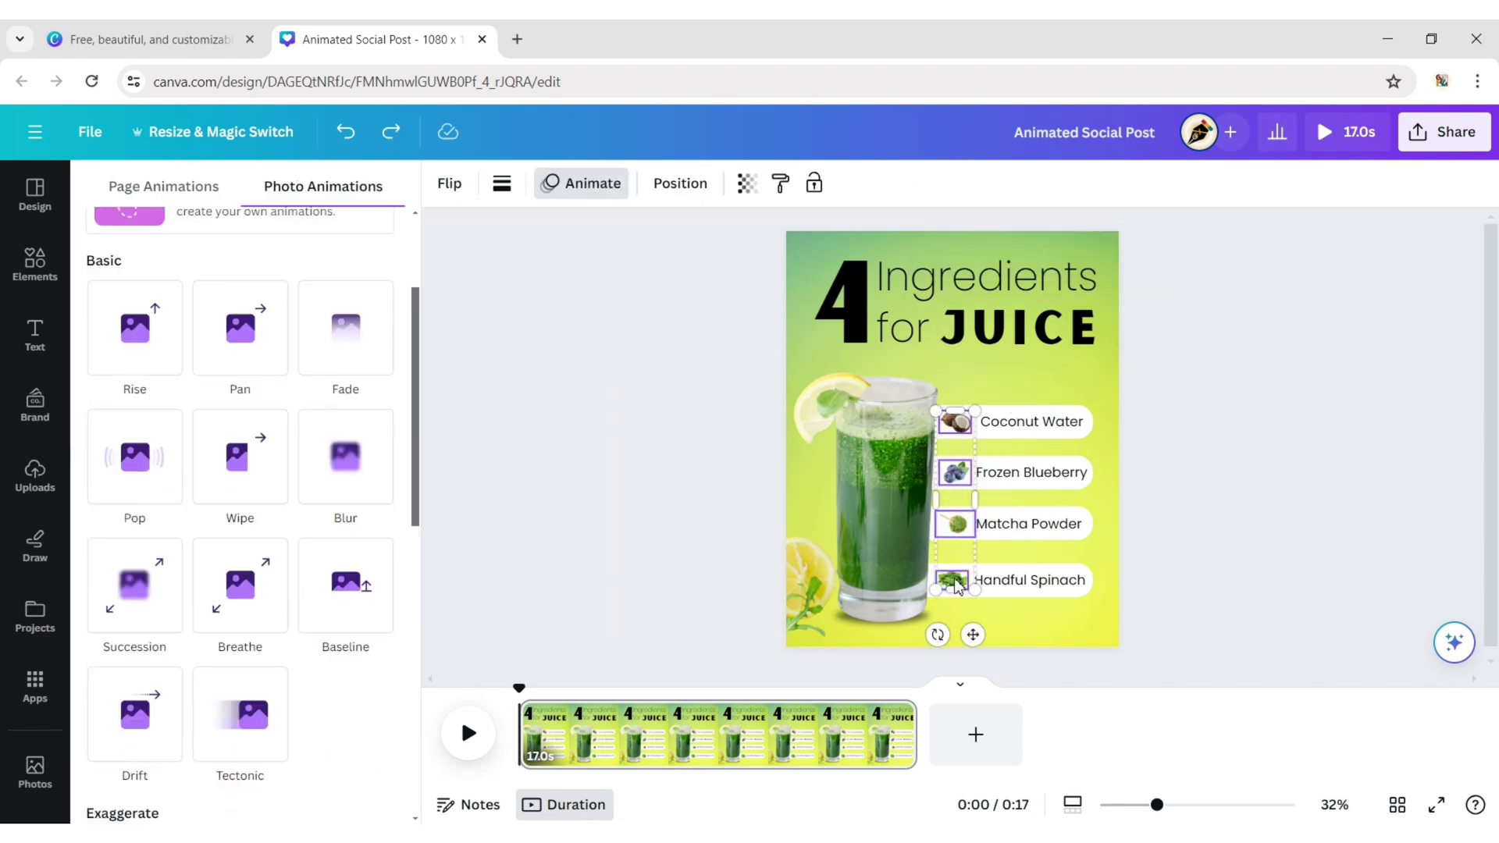
pyautogui.click(138, 457)
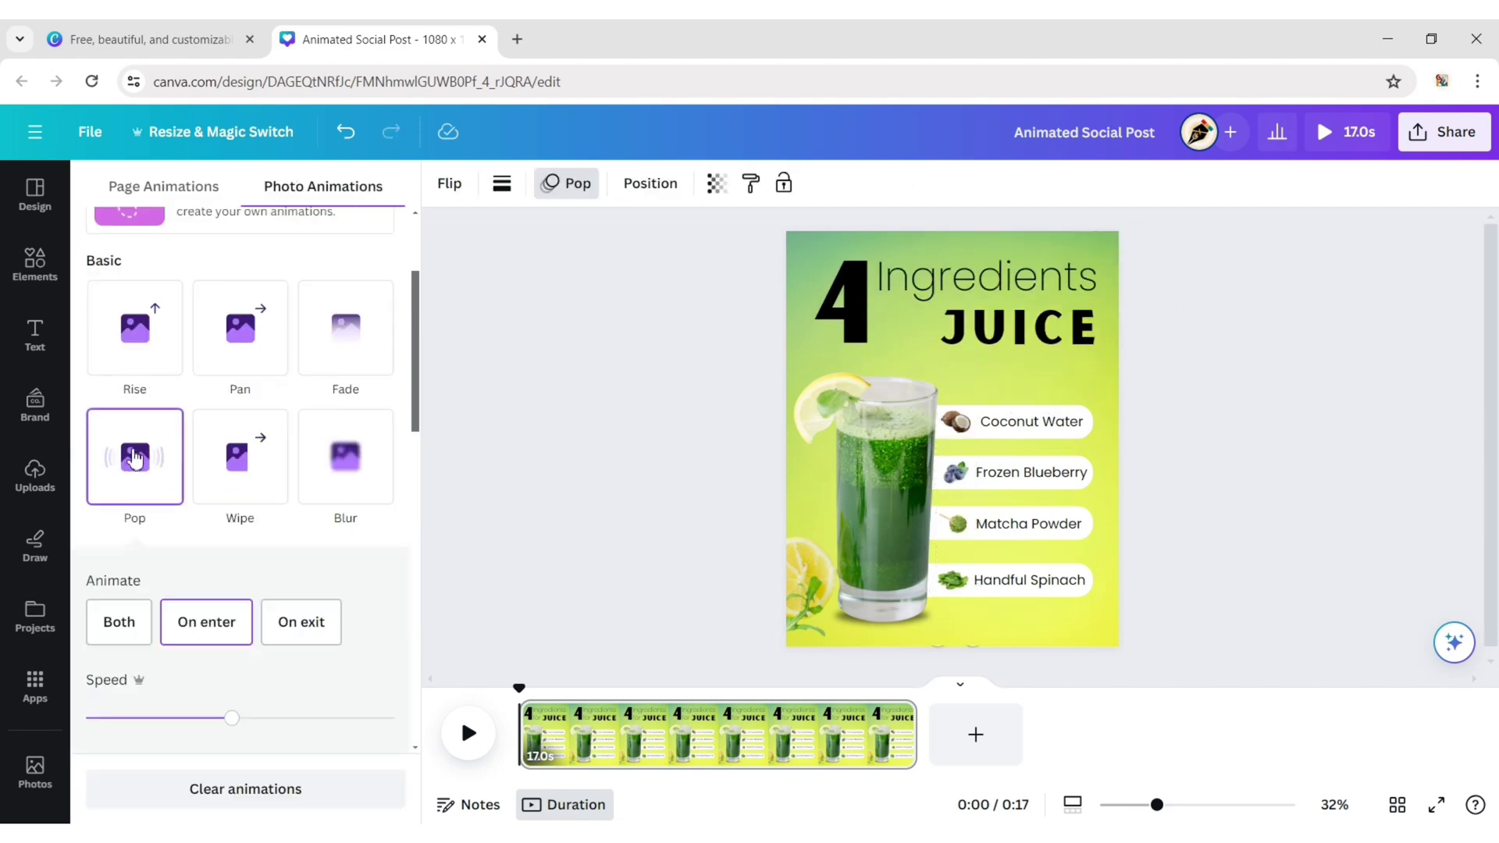
# Select the four ingredient labels, Coconut Water through Handful Spinach, together.
pyautogui.click(1031, 434)
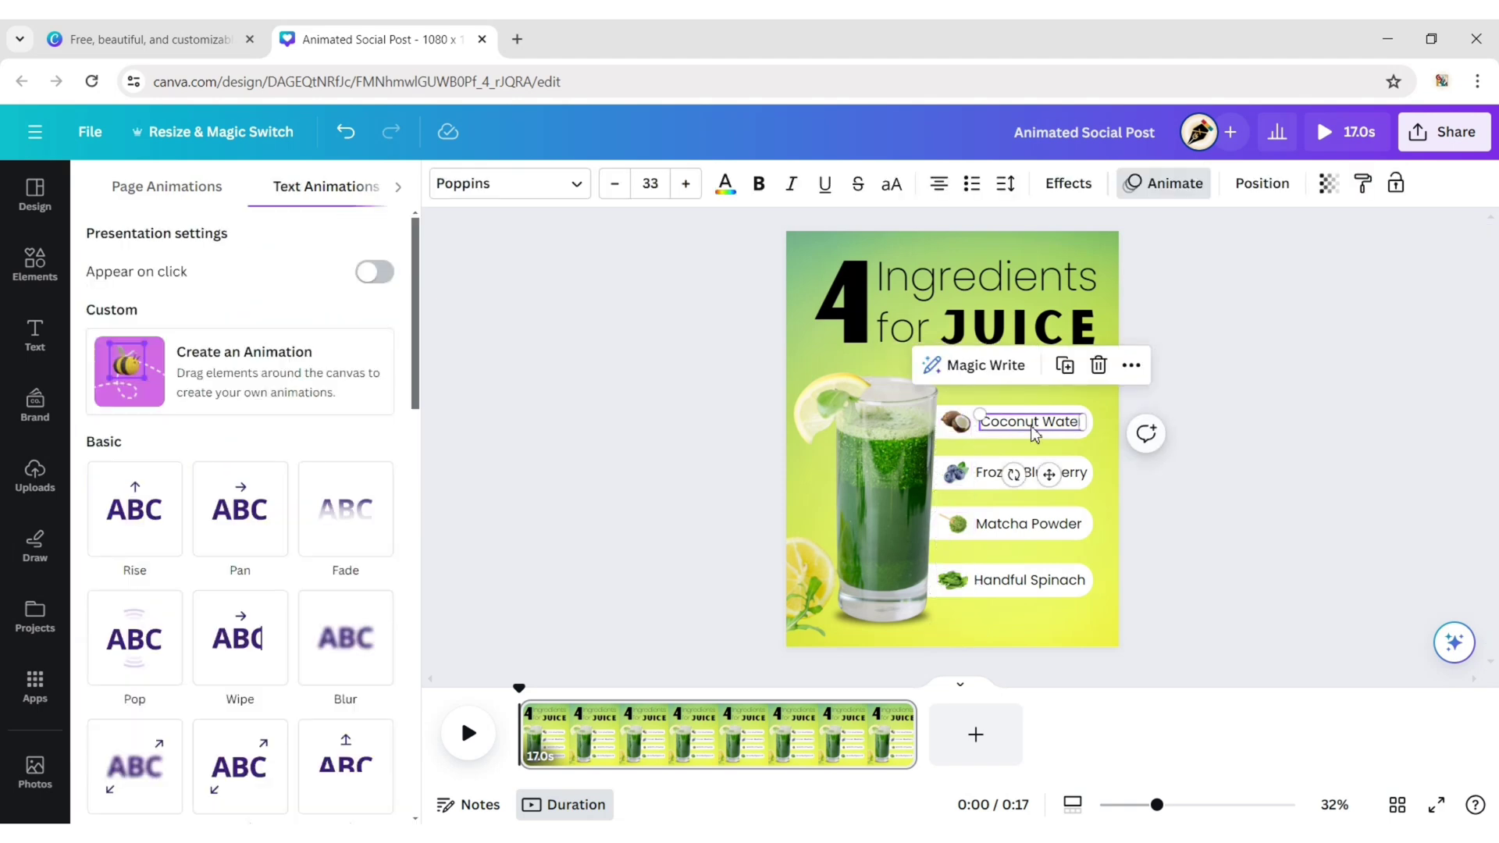
pyautogui.keyDown('shift'); pyautogui.click(1022, 473); pyautogui.keyUp('shift')
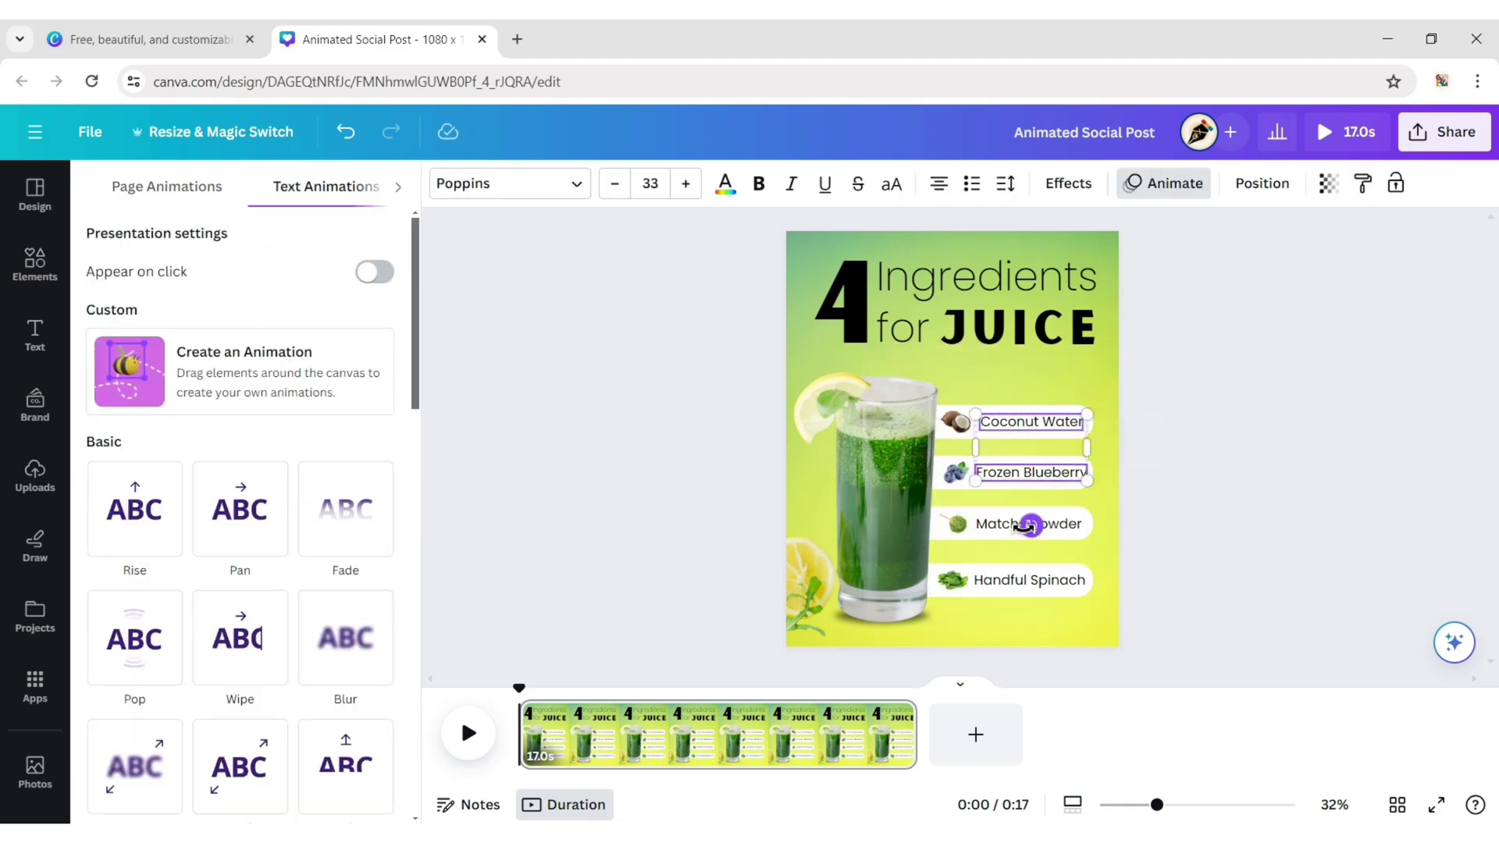
pyautogui.keyDown('shift'); pyautogui.click(1029, 524); pyautogui.keyUp('shift')
pyautogui.keyDown('shift'); pyautogui.click(1000, 582); pyautogui.keyUp('shift')
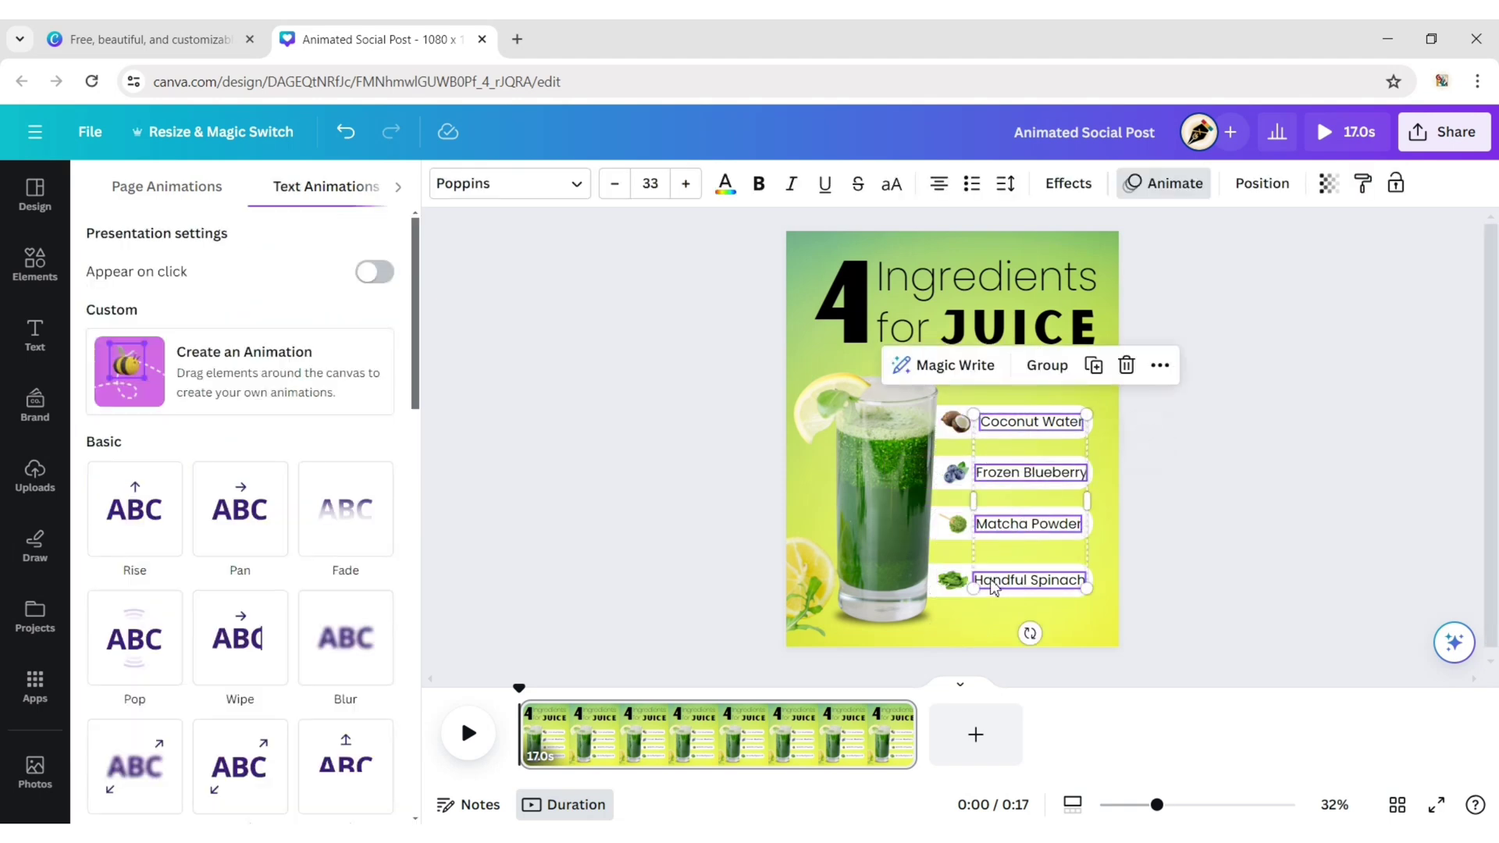
pyautogui.moveTo(414, 380); pyautogui.dragTo(160, 557)
# Apply Typewriter to the labels and give the four pill backgrounds a maximum-speed Wipe.
pyautogui.click(159, 557)
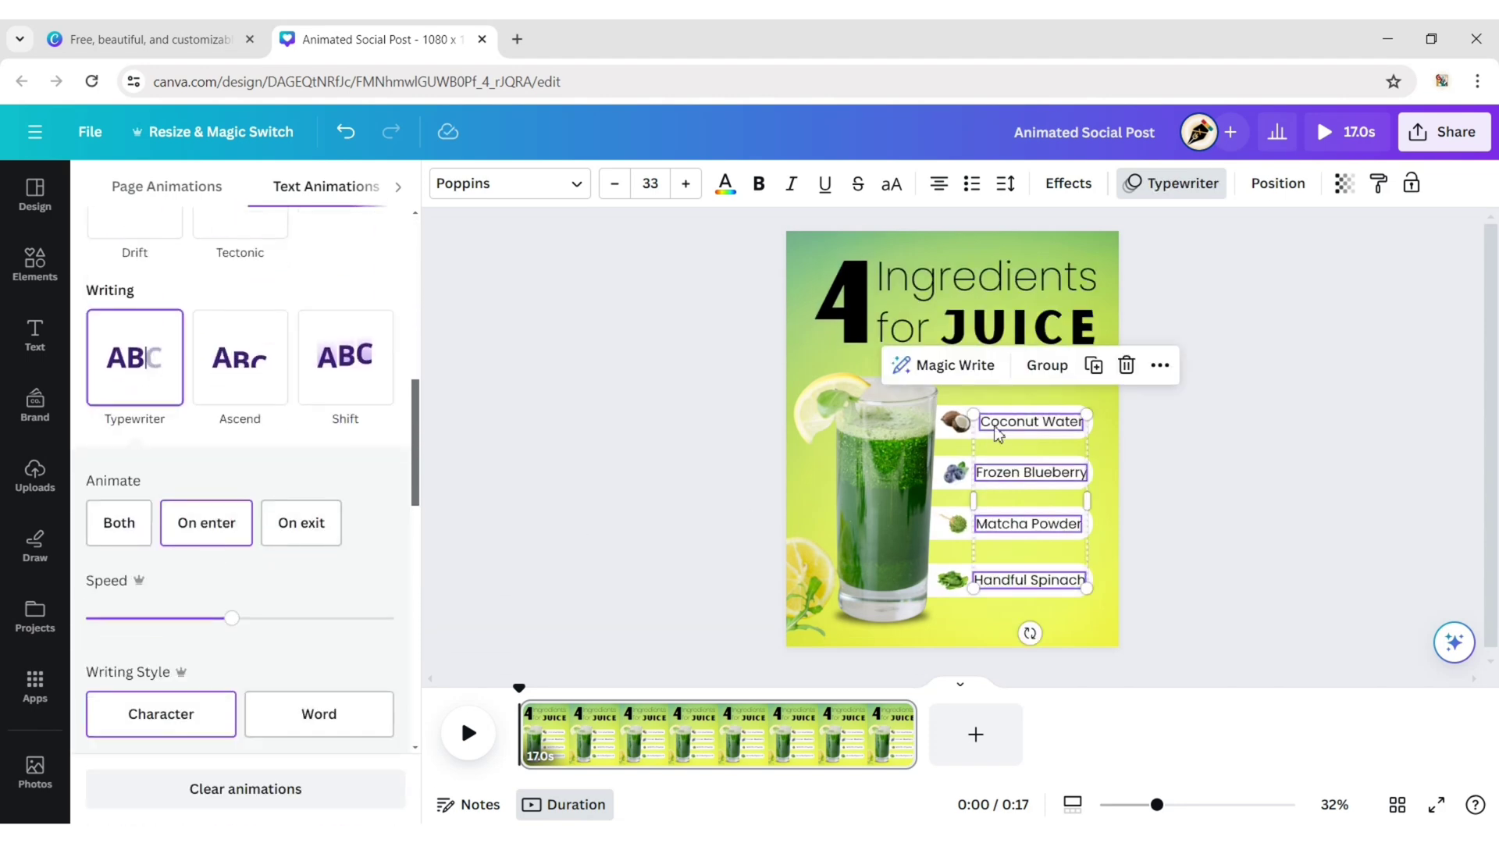
pyautogui.click(1043, 418)
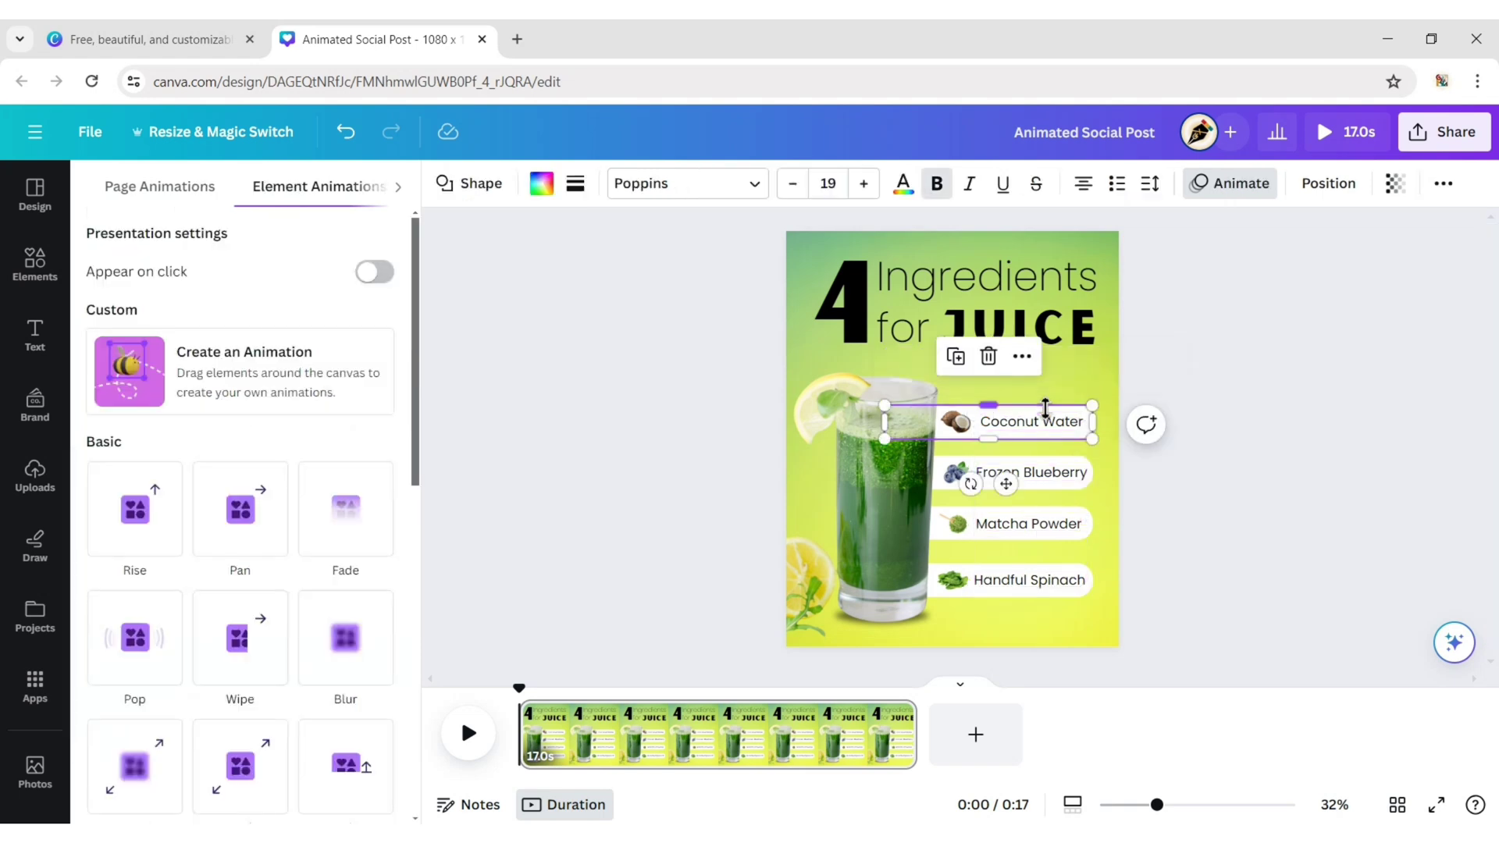
pyautogui.keyDown('shift'); pyautogui.click(1035, 474); pyautogui.keyUp('shift')
pyautogui.keyDown('shift'); pyautogui.click(1032, 516); pyautogui.keyUp('shift')
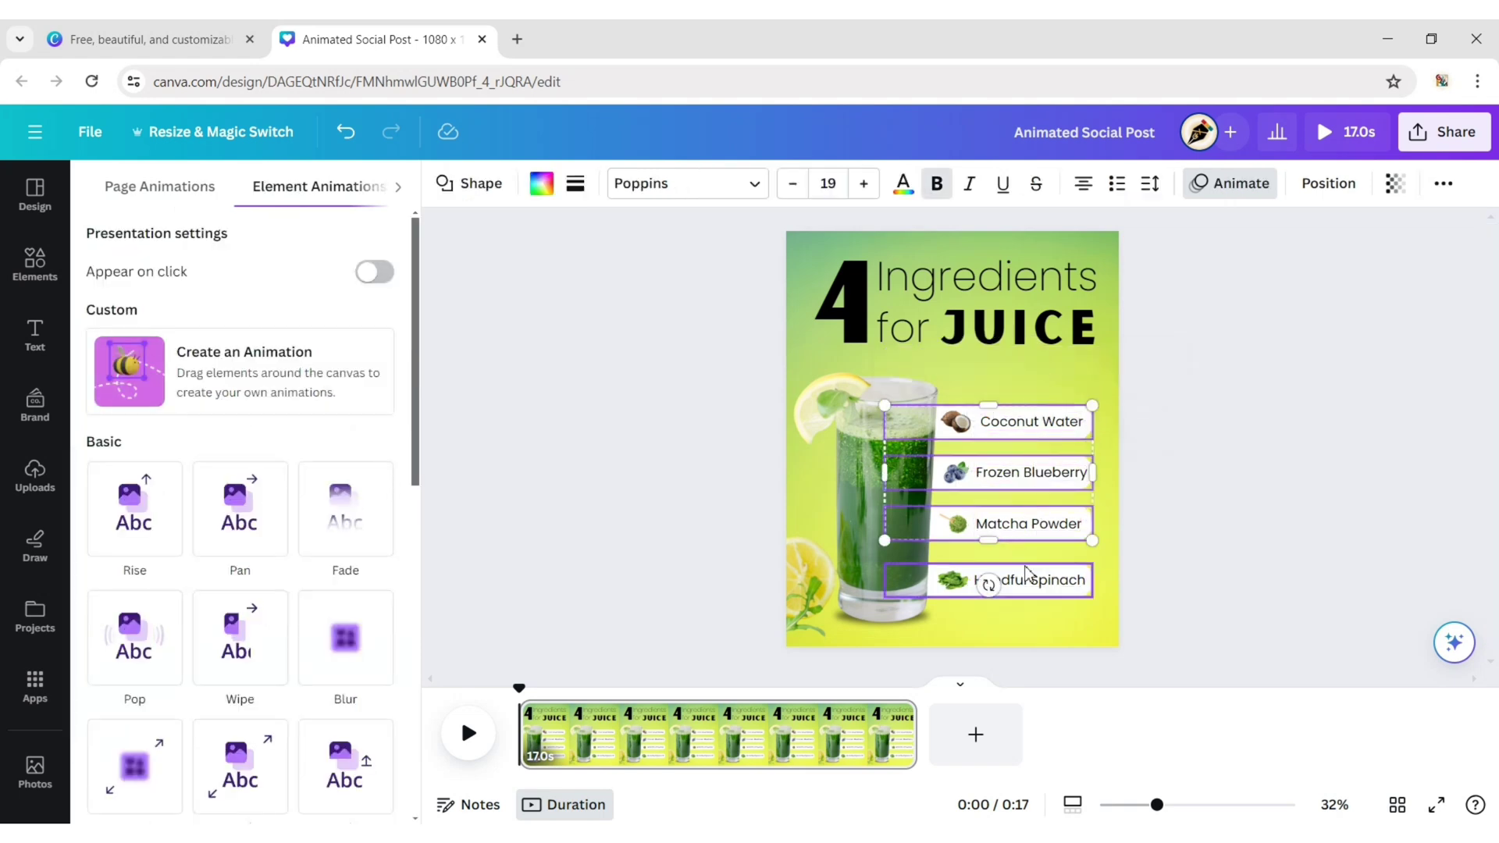
pyautogui.keyDown('shift'); pyautogui.click(1021, 575); pyautogui.keyUp('shift')
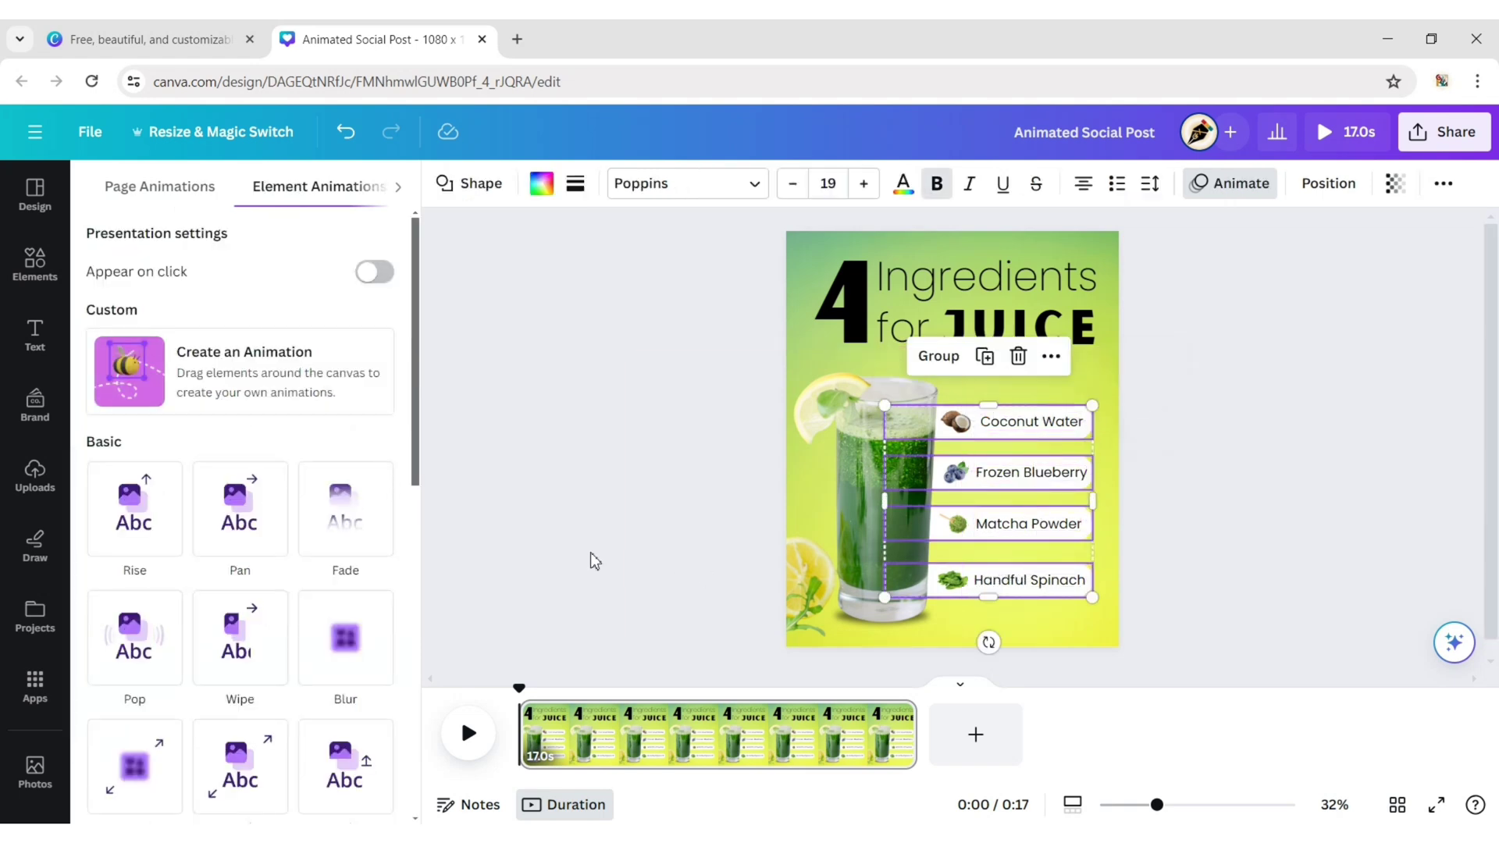
pyautogui.click(240, 636)
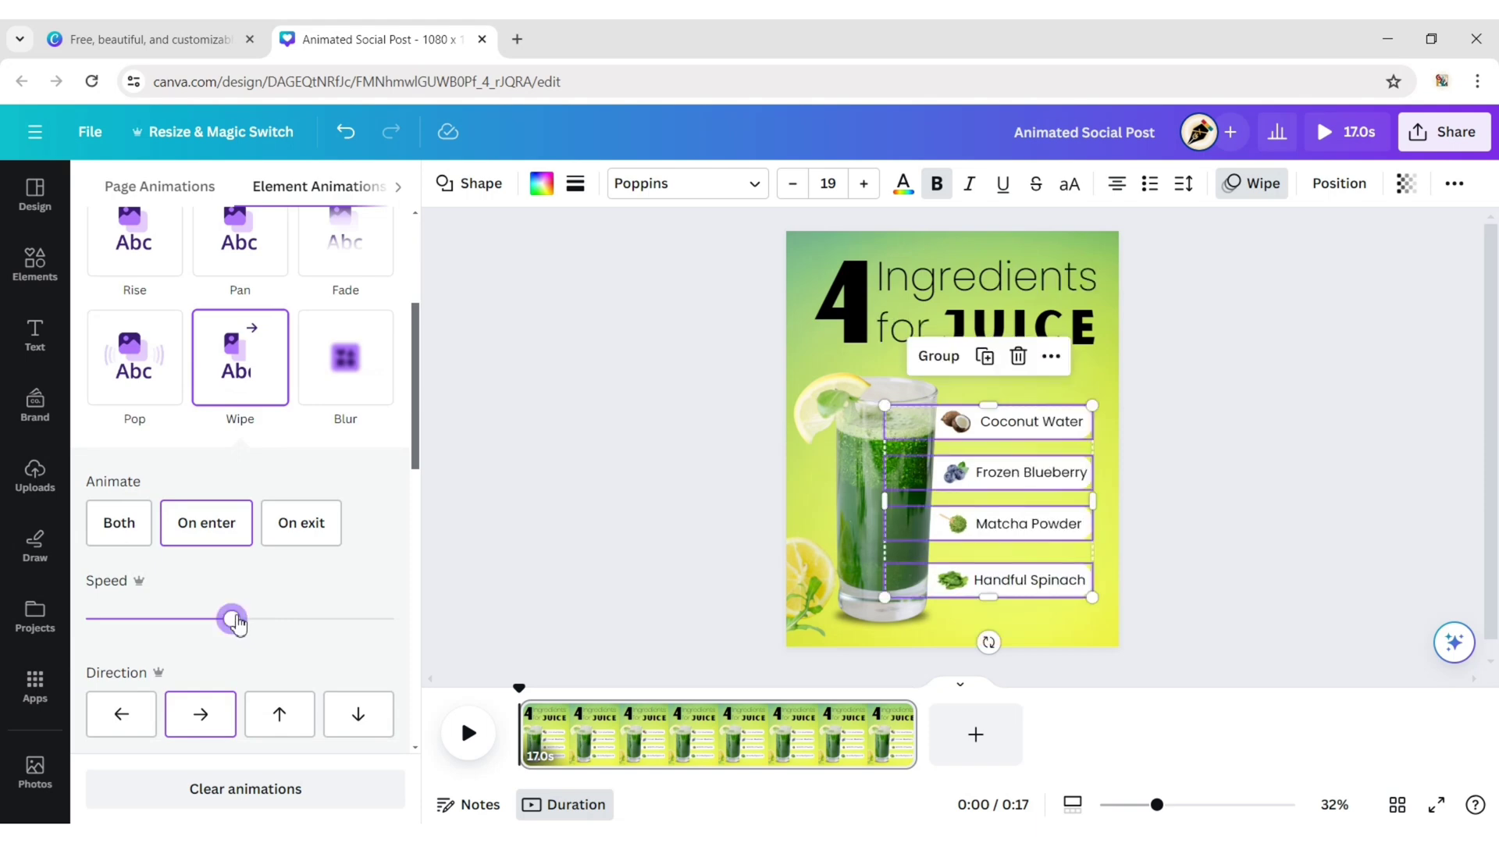
pyautogui.moveTo(234, 619); pyautogui.dragTo(529, 622)
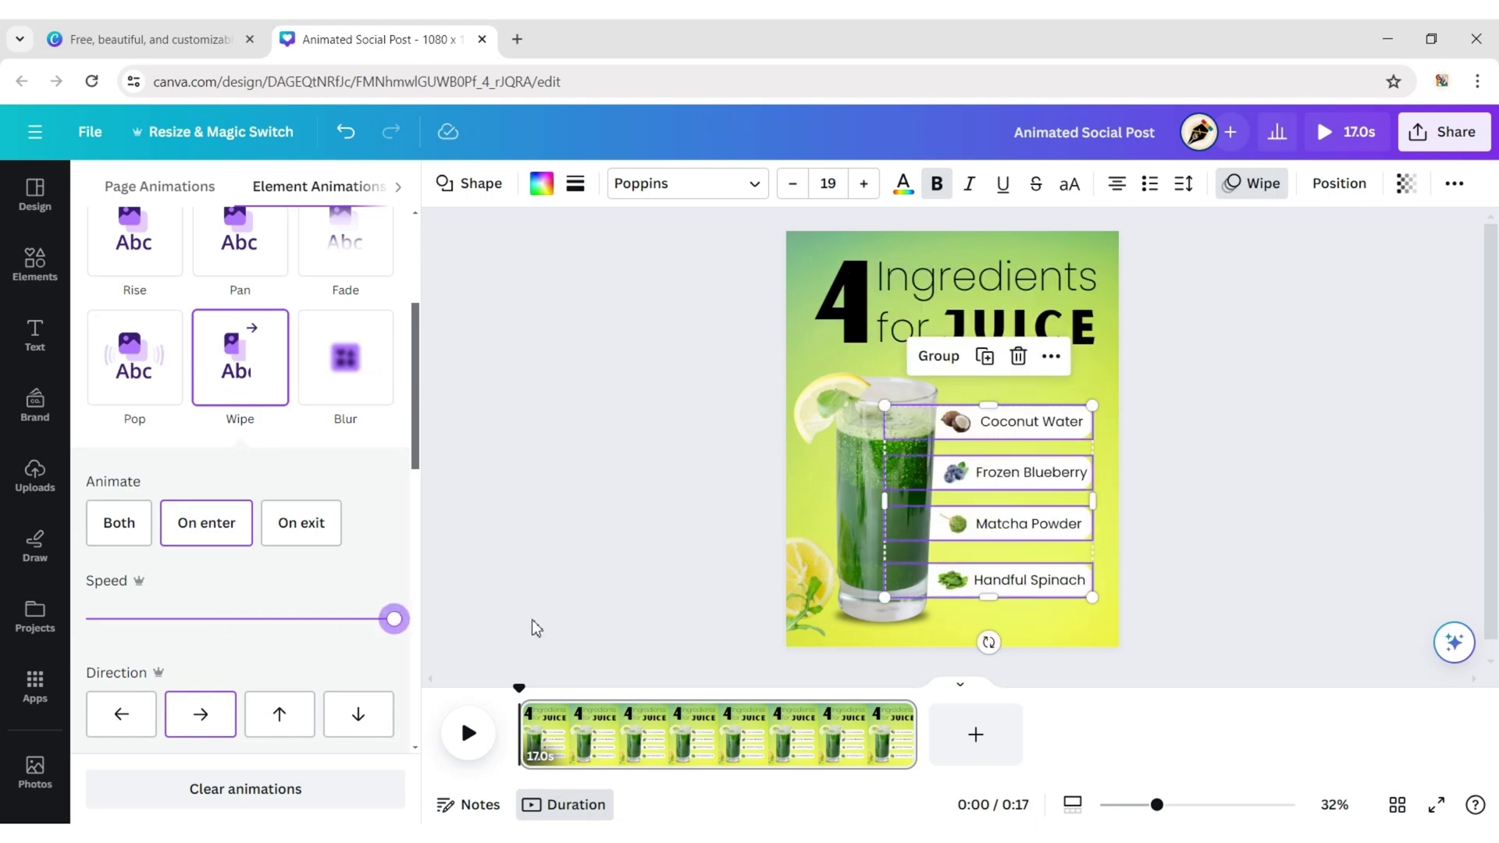
# Select every element, turn on Show timing, and play the timeline preview.
pyautogui.click(521, 494)
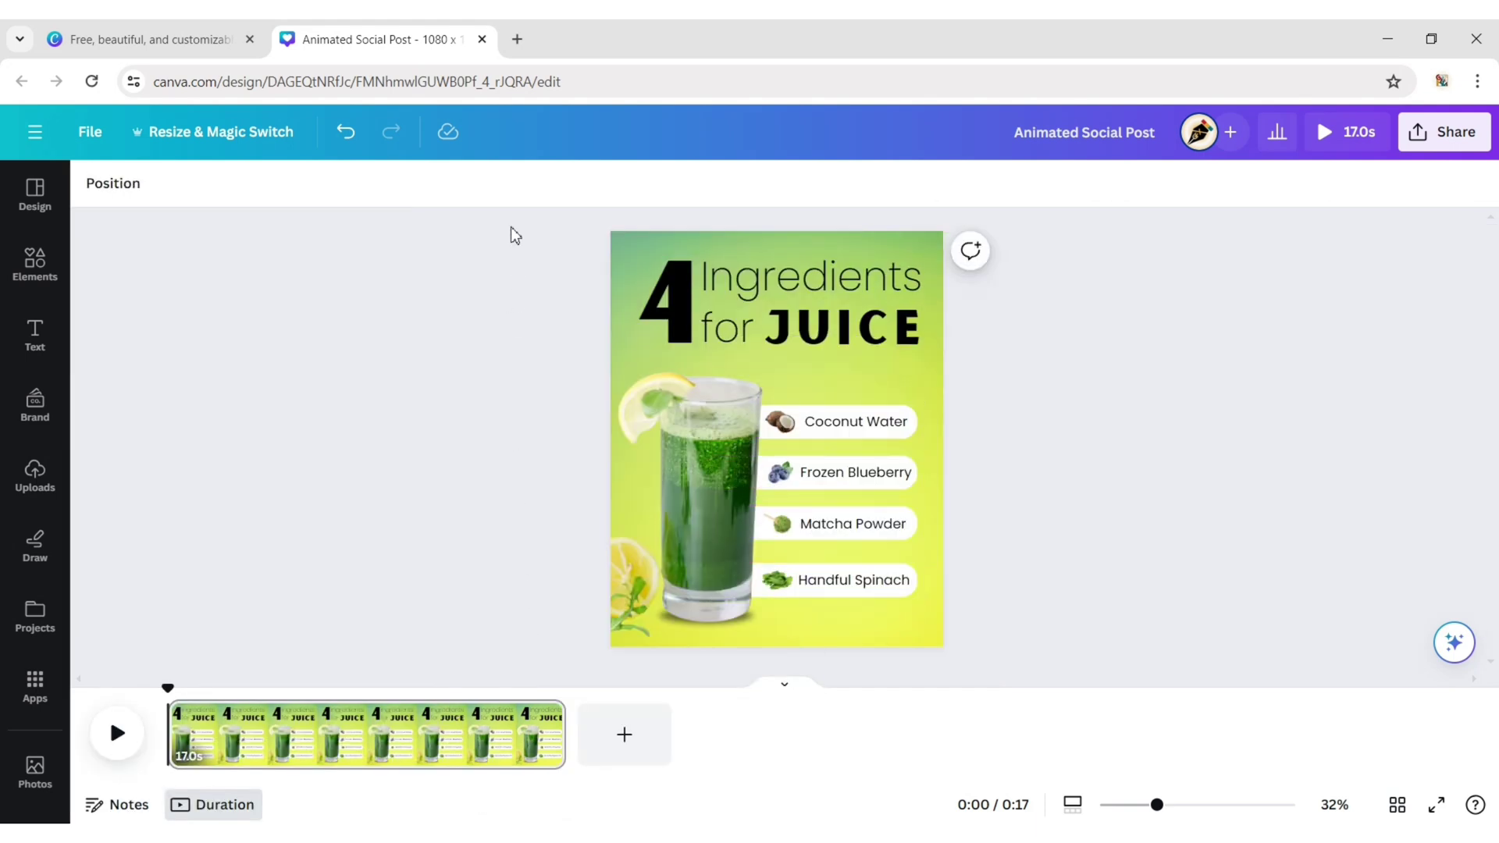
pyautogui.moveTo(514, 234); pyautogui.dragTo(1392, 703)
pyautogui.click(833, 293)
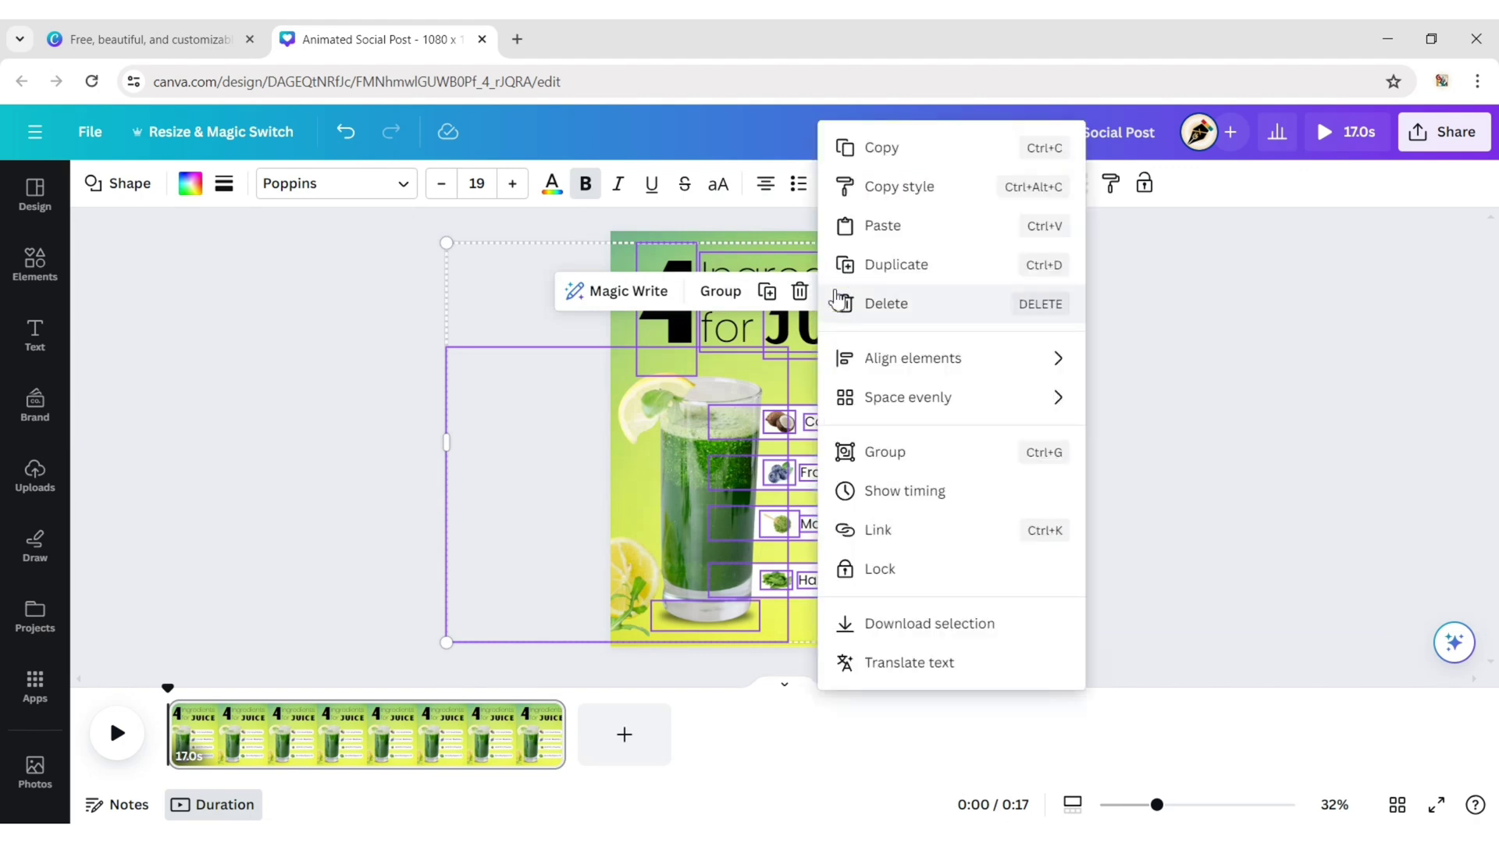
pyautogui.click(906, 490)
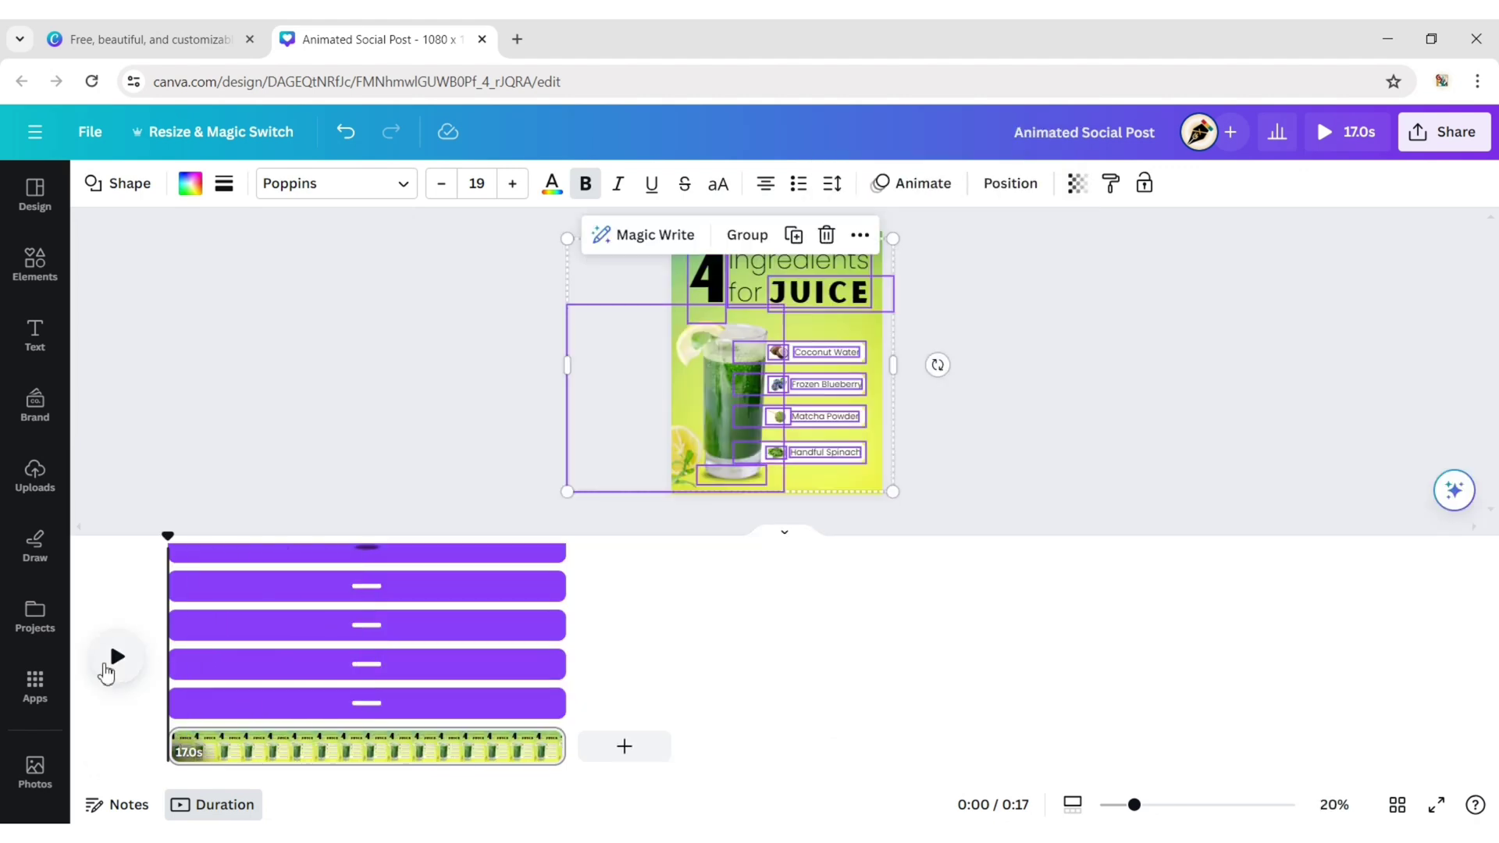
pyautogui.click(107, 670)
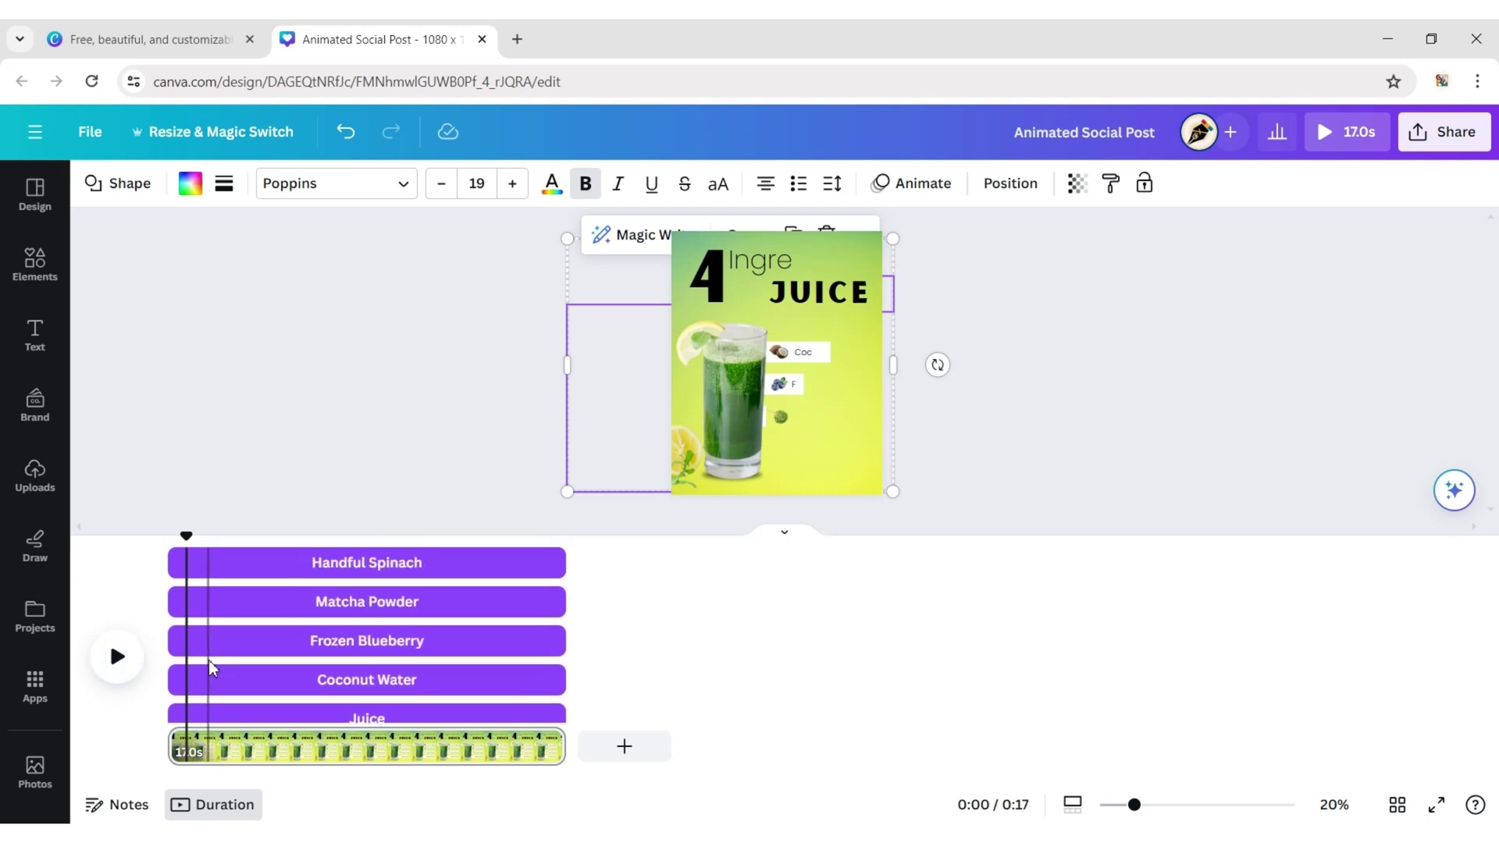
pyautogui.scroll(-2, 211, 667)
# Delay the 'Ingredients for' and JUICE heading tracks slightly, previewing the staggered heading.
pyautogui.moveTo(176, 658); pyautogui.dragTo(185, 658)
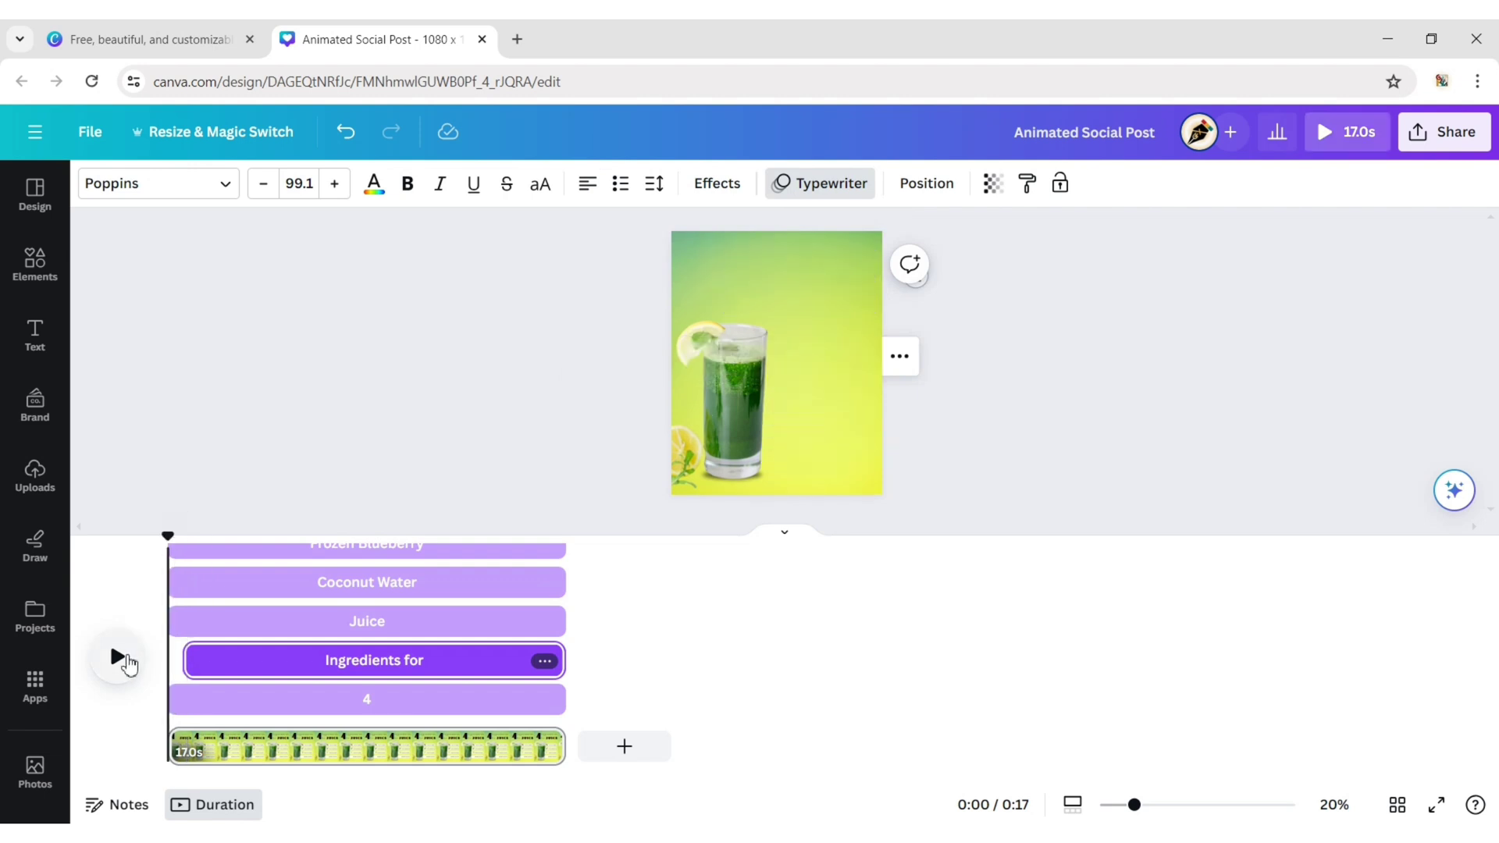
pyautogui.click(118, 658)
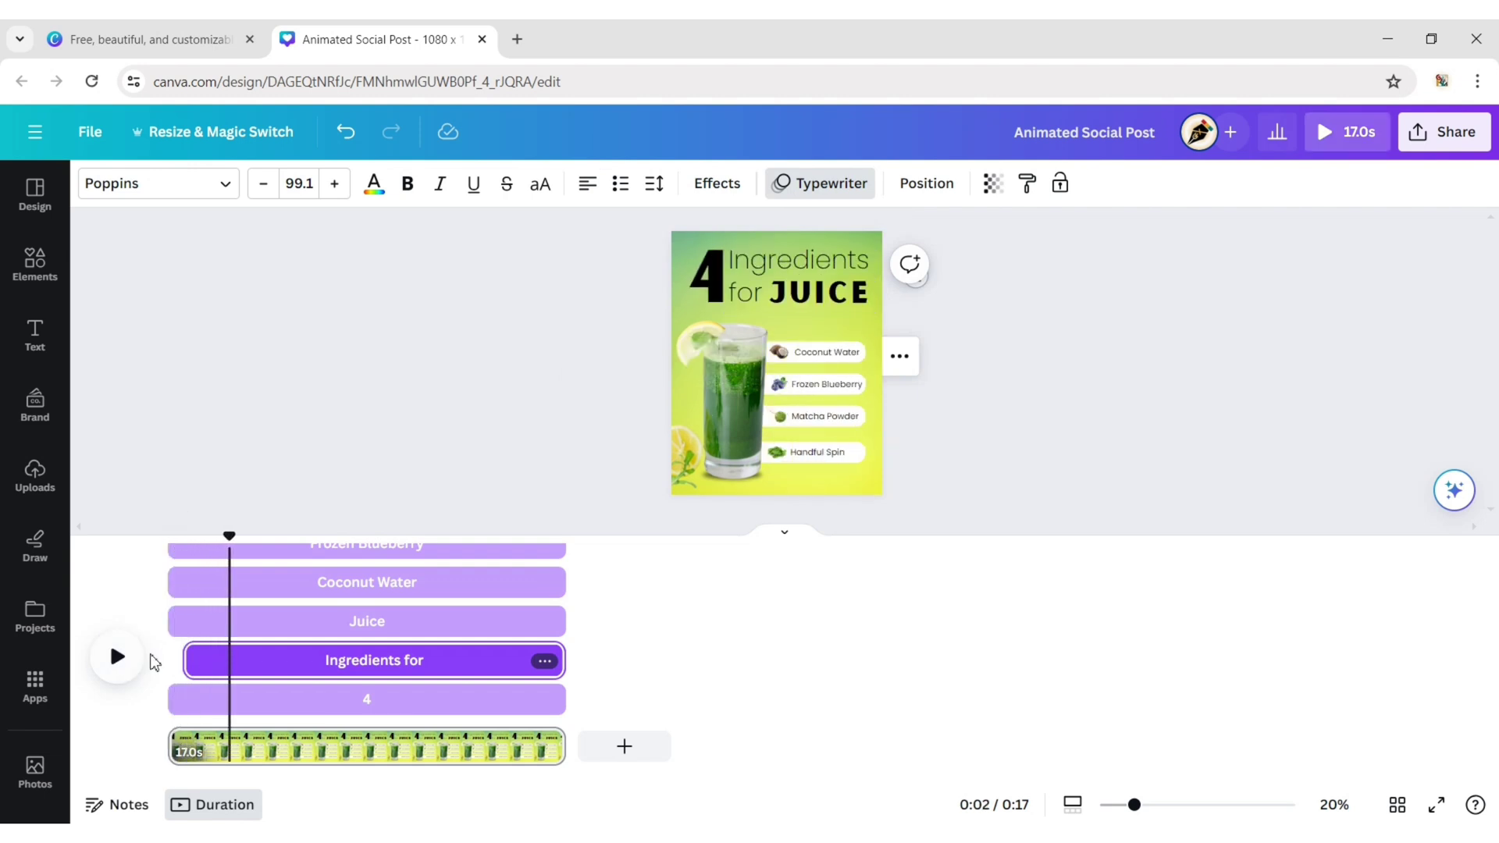
pyautogui.moveTo(187, 627); pyautogui.dragTo(228, 622)
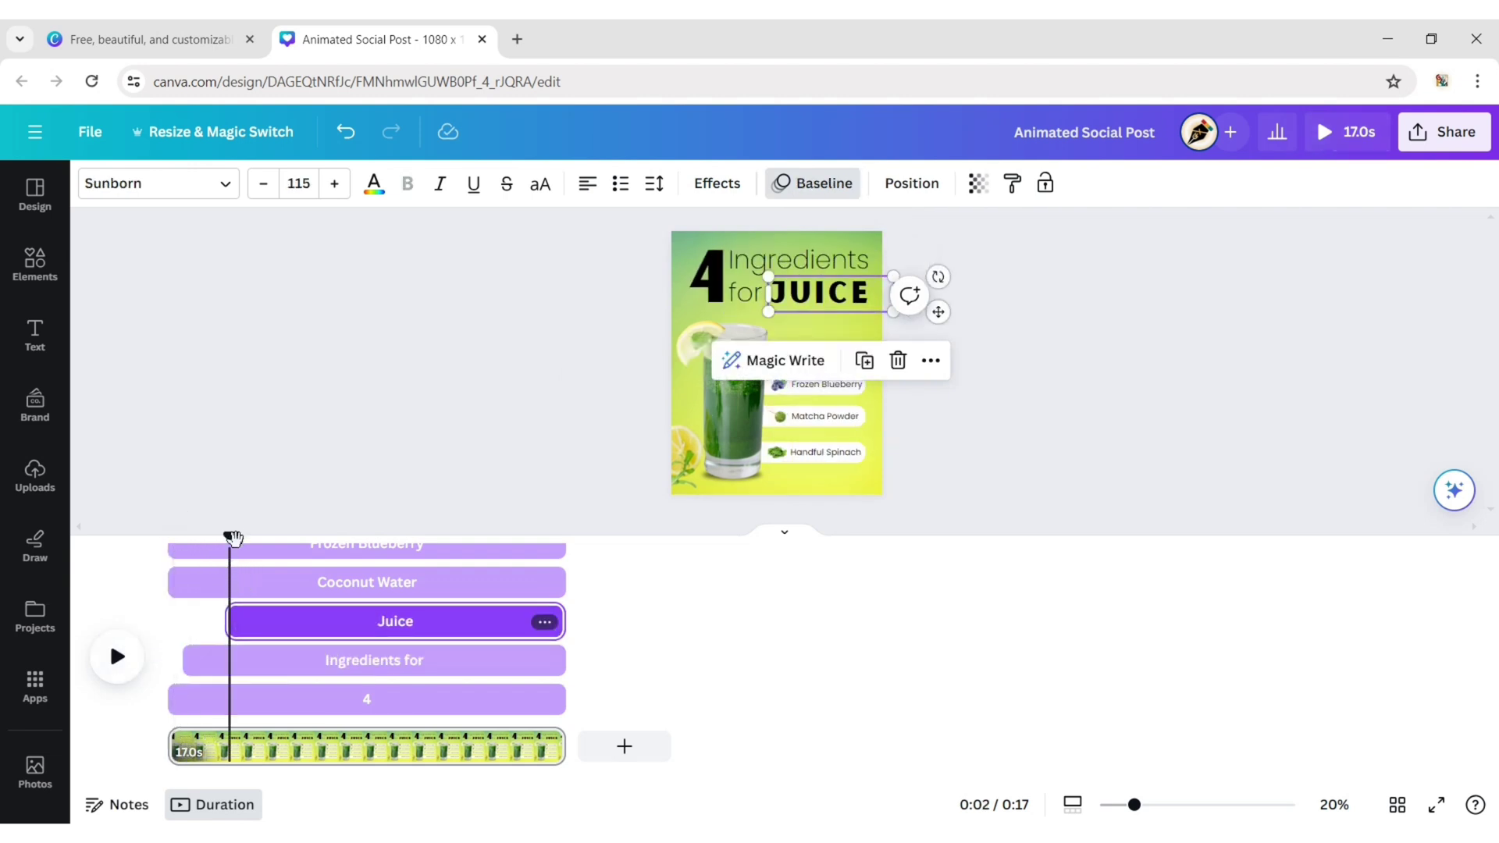
pyautogui.moveTo(233, 538); pyautogui.dragTo(216, 537)
pyautogui.click(117, 657)
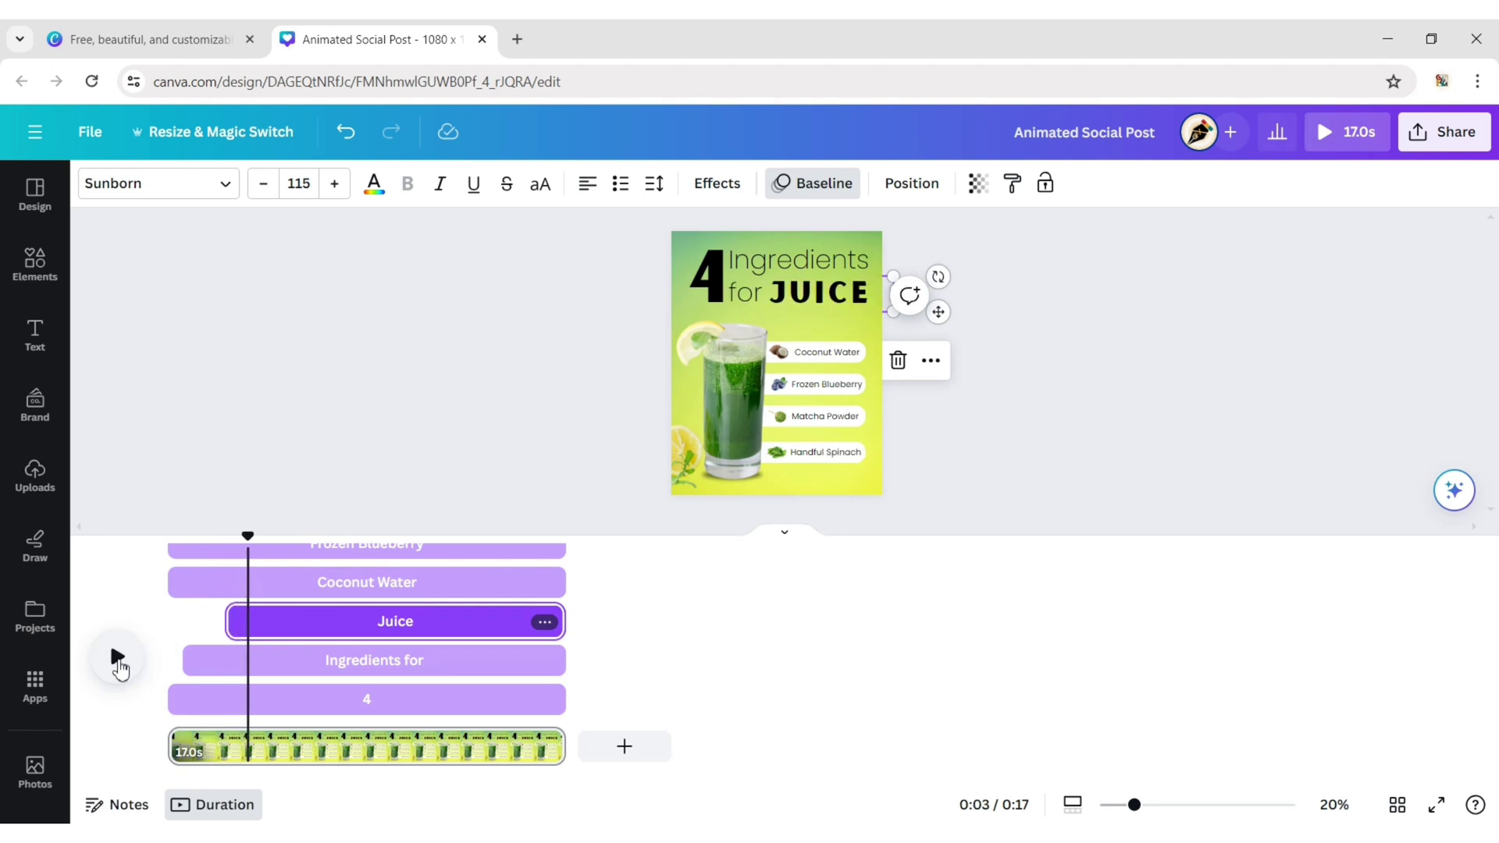
pyautogui.moveTo(264, 650); pyautogui.dragTo(260, 661)
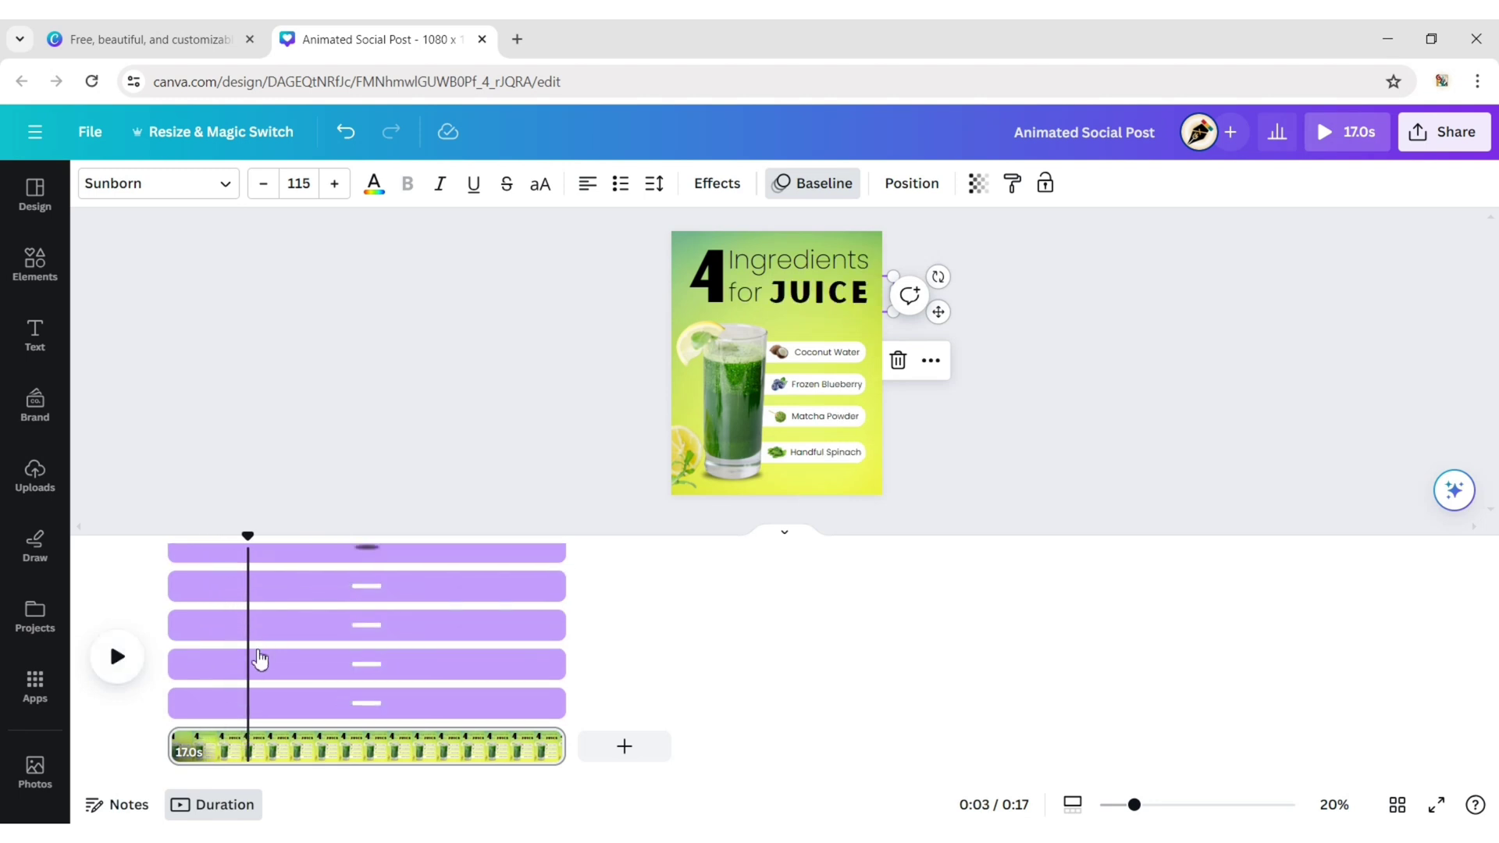
# Trim the Coconut Water pill, coconut icon and label tracks to start later.
pyautogui.moveTo(172, 705); pyautogui.dragTo(250, 710)
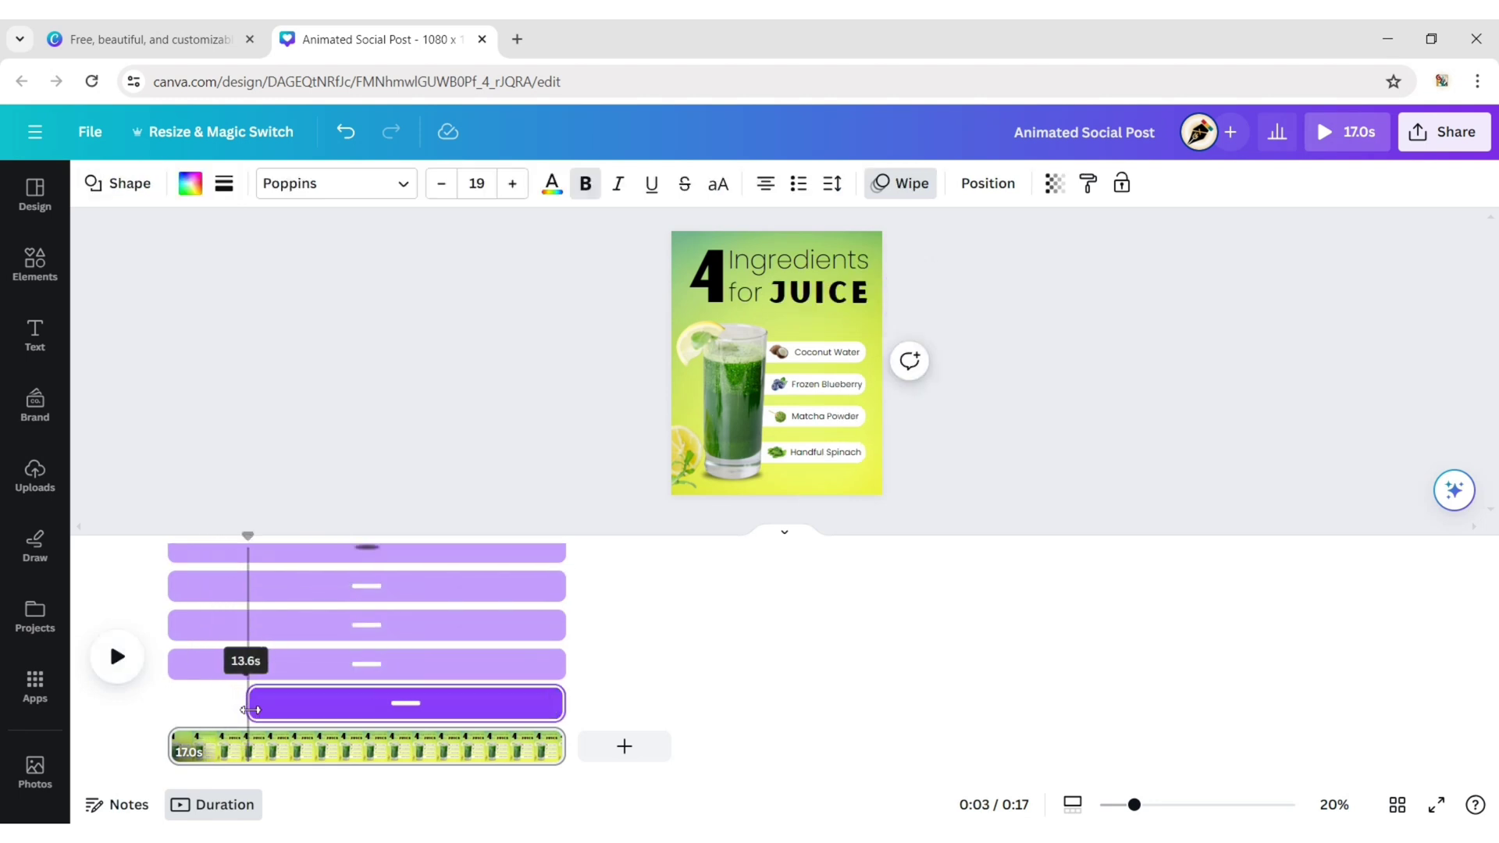
pyautogui.moveTo(248, 537); pyautogui.dragTo(243, 542)
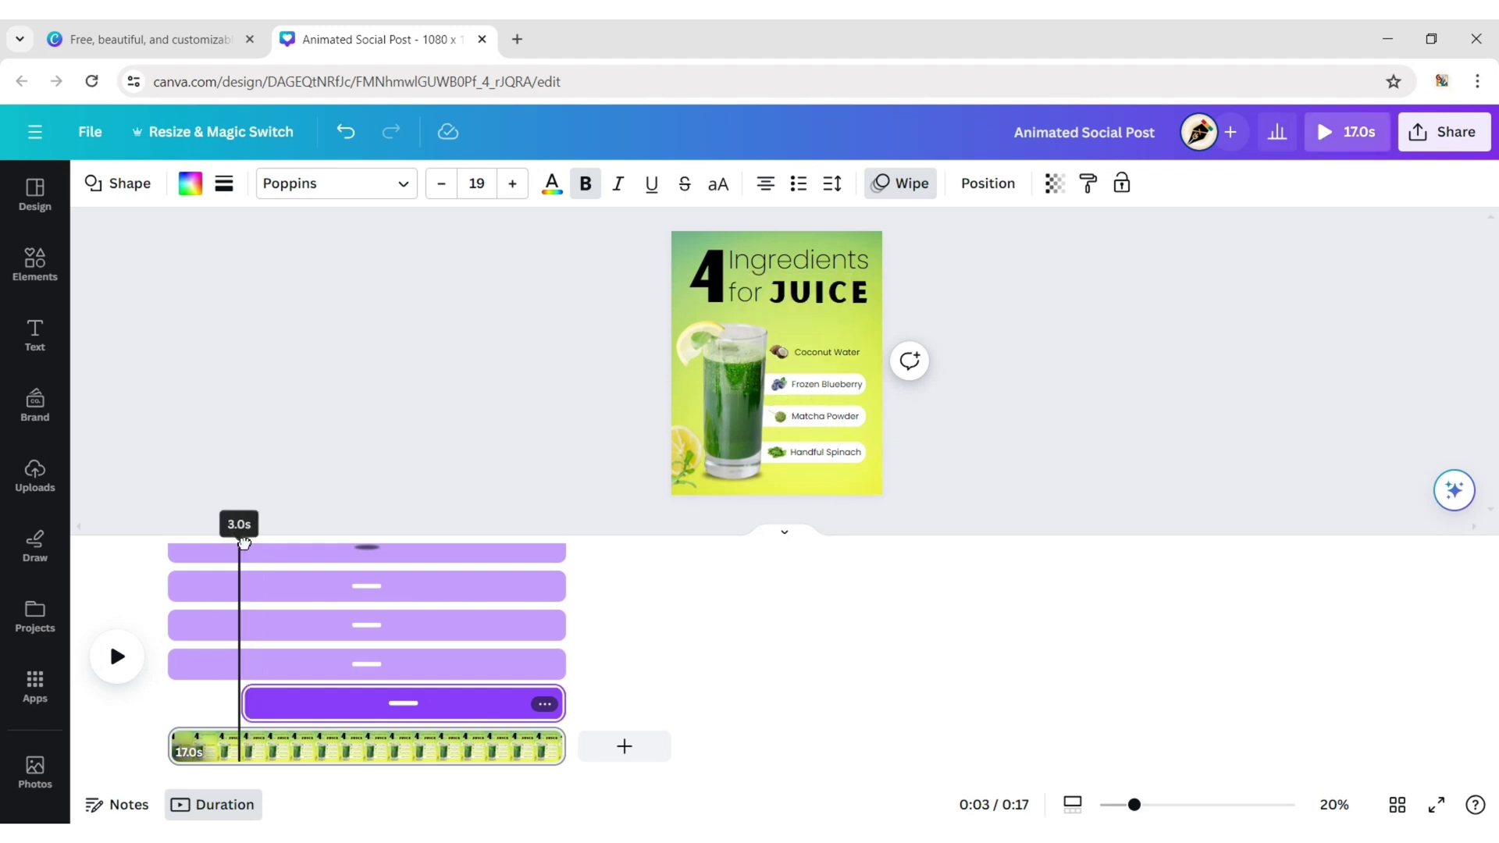
pyautogui.click(117, 658)
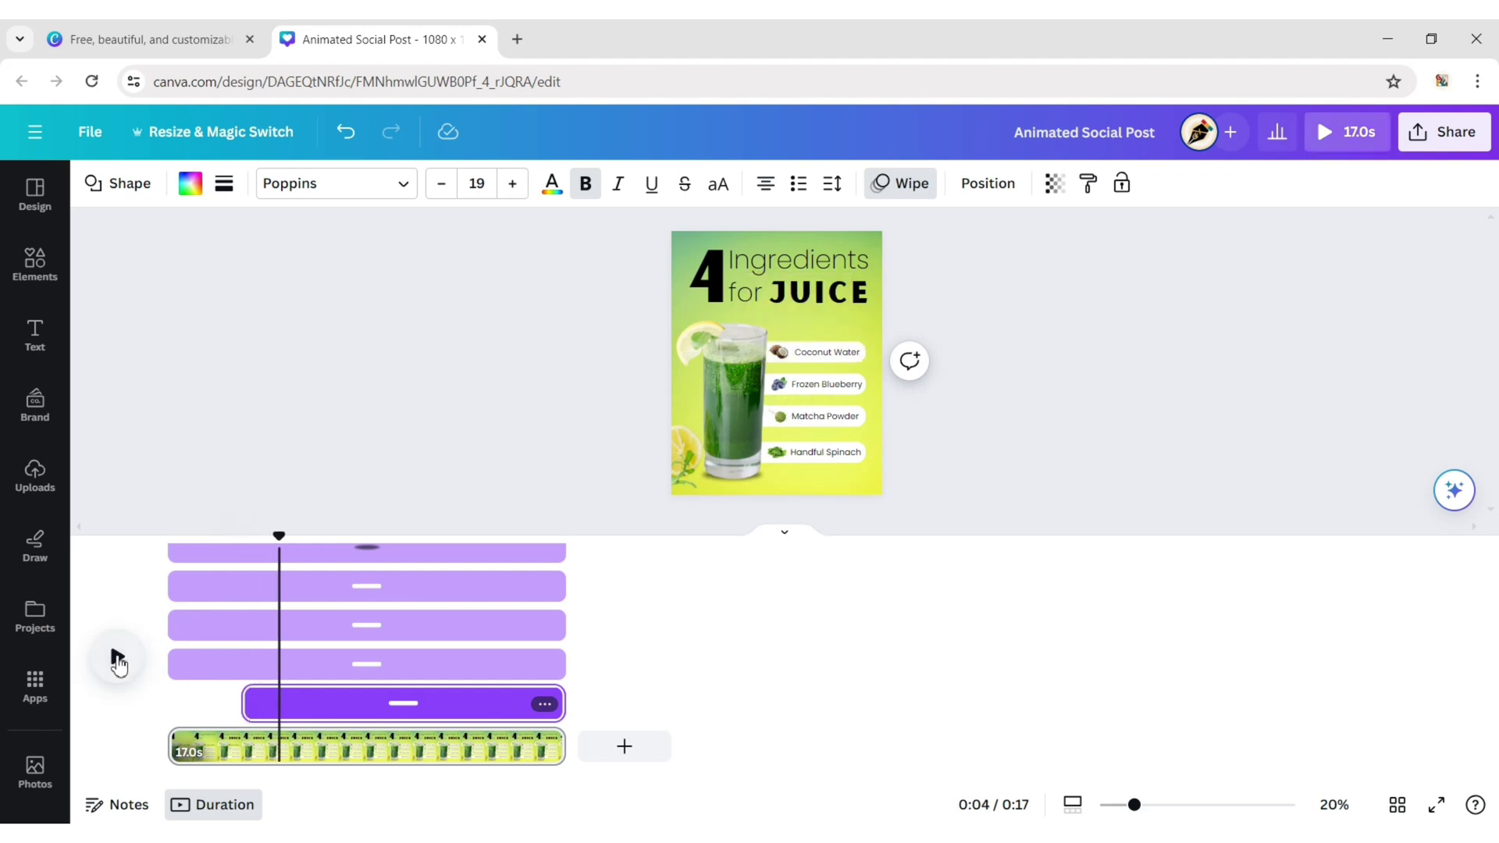
pyautogui.scroll(3, 234, 581)
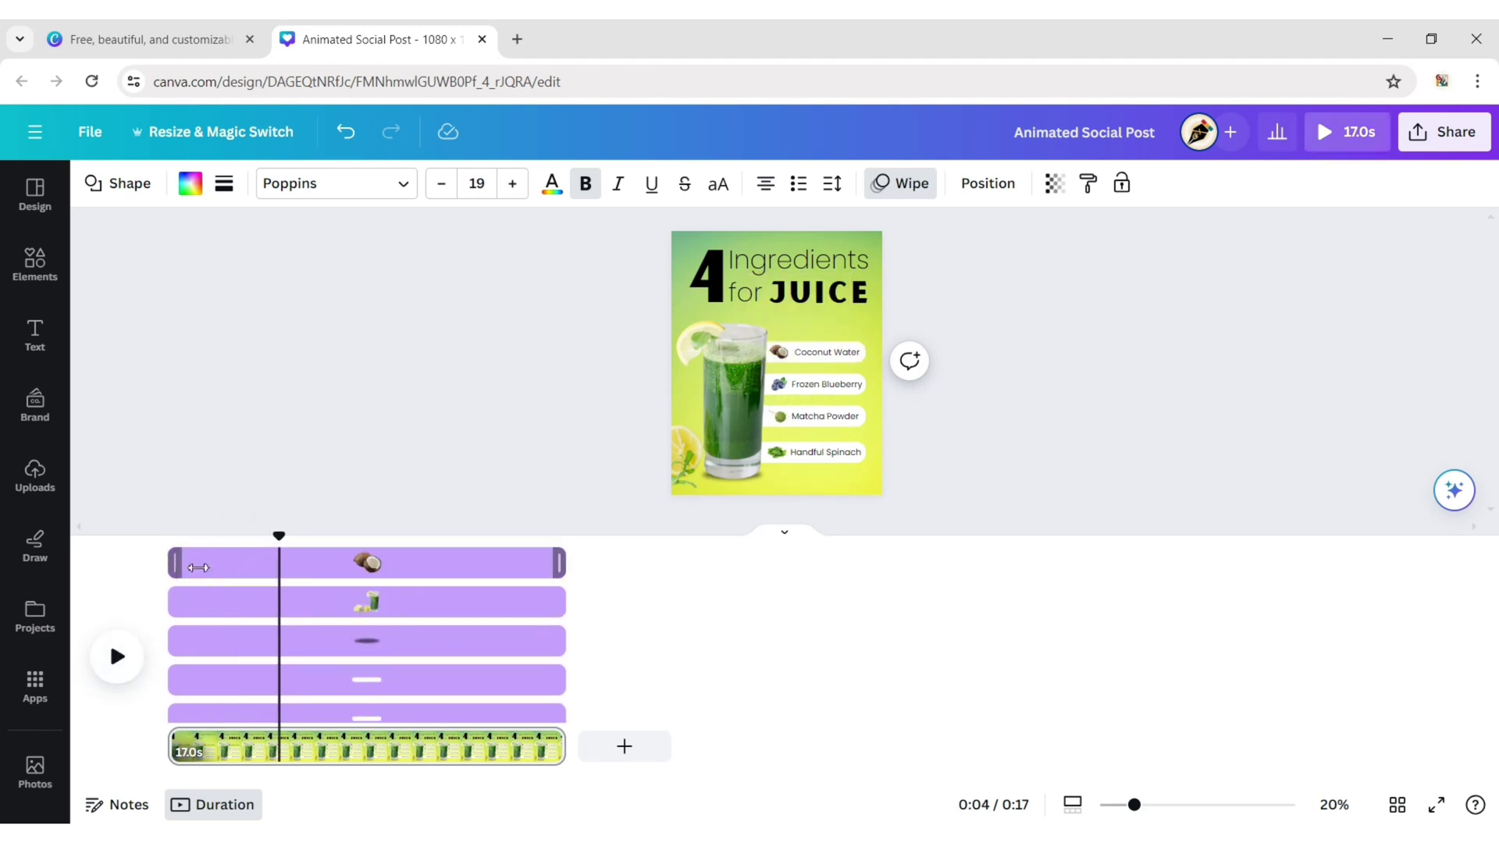
pyautogui.moveTo(198, 568); pyautogui.dragTo(279, 578)
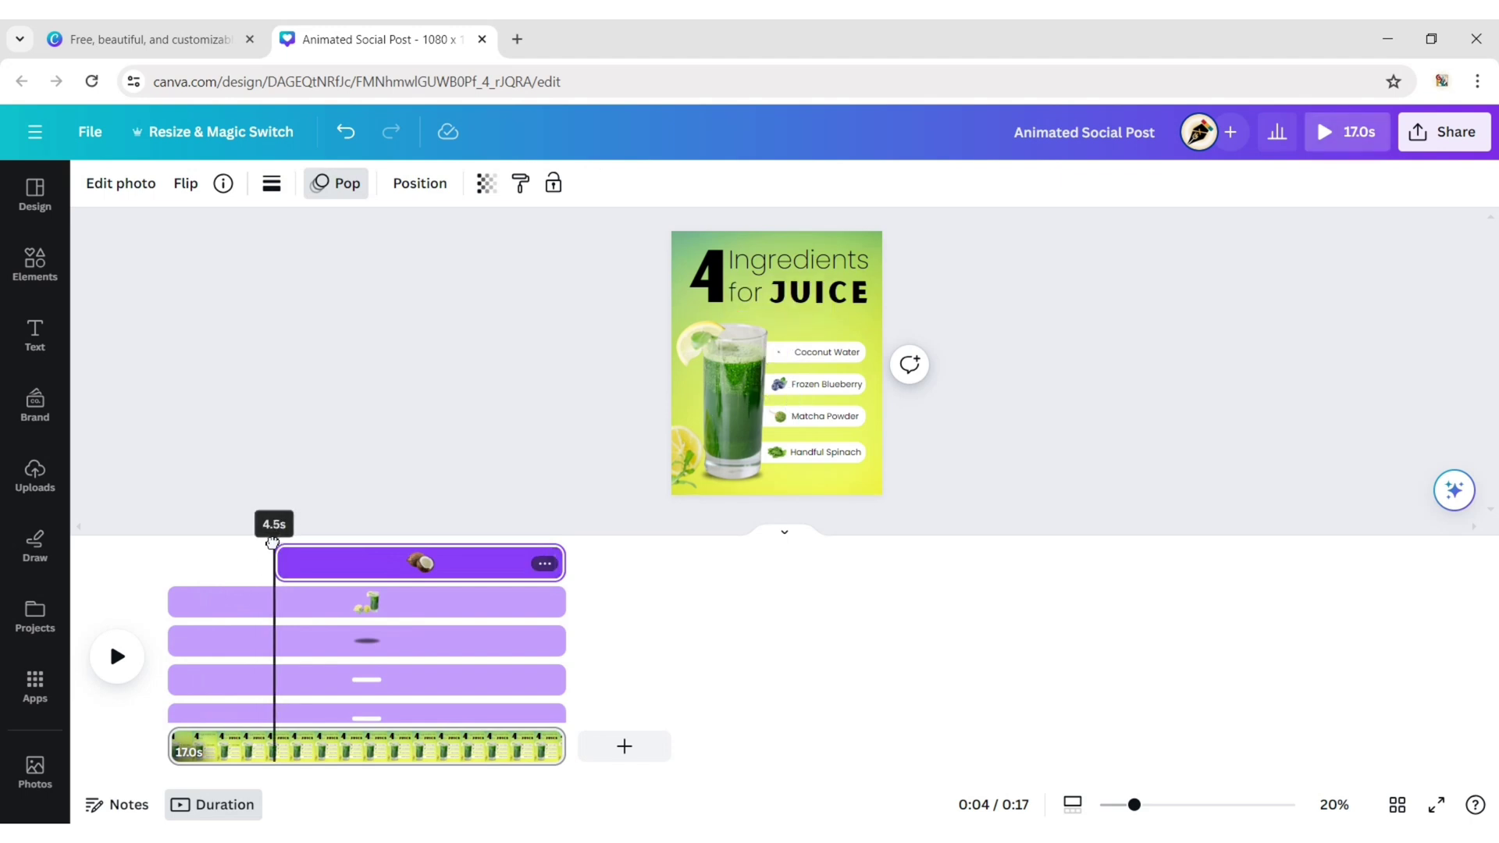
pyautogui.click(117, 658)
pyautogui.click(117, 658)
pyautogui.scroll(-3, 177, 640)
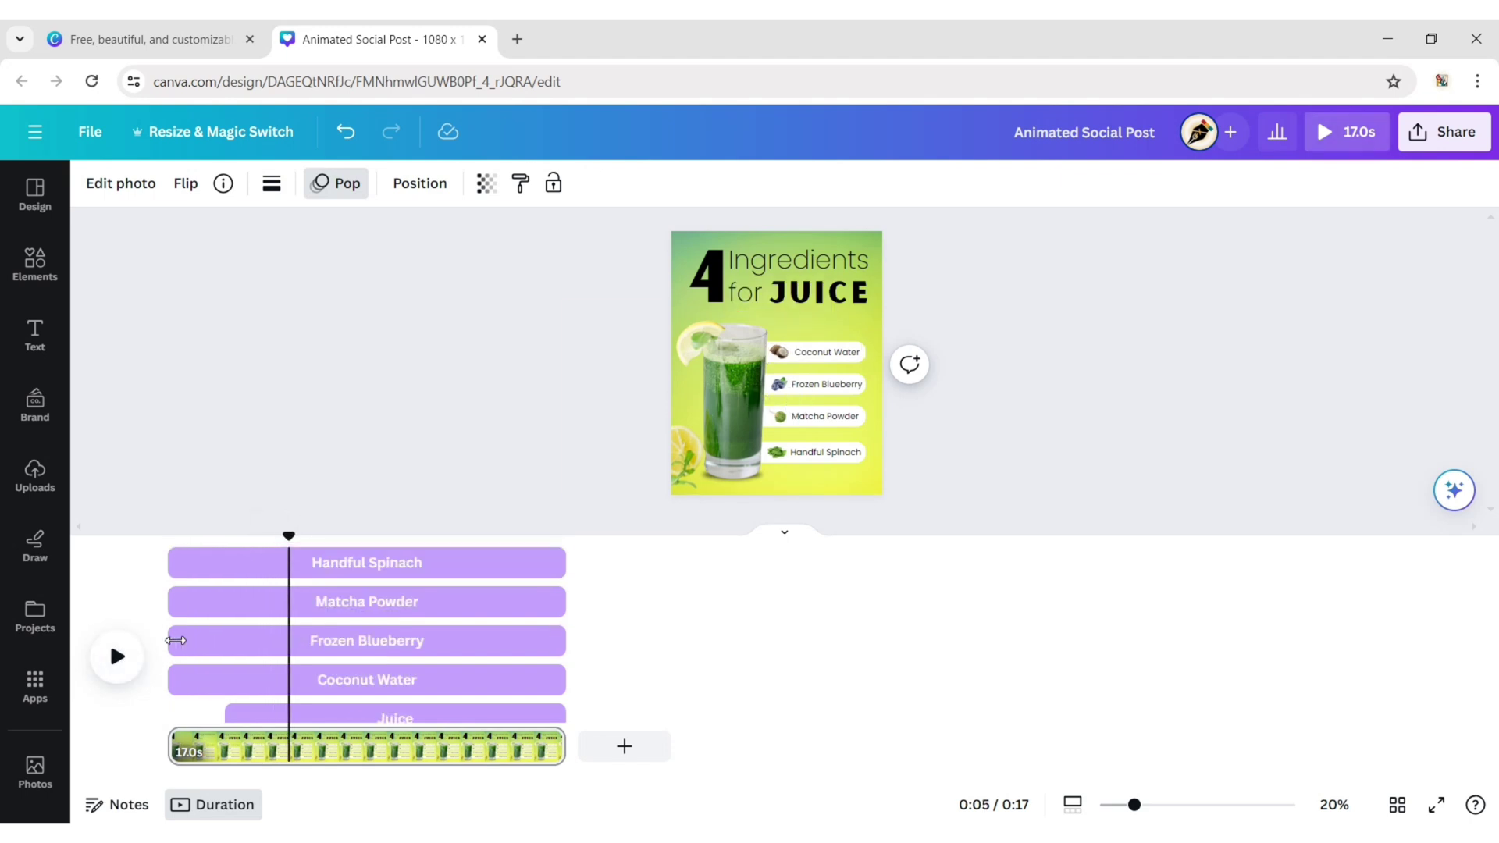
pyautogui.moveTo(188, 681); pyautogui.dragTo(290, 680)
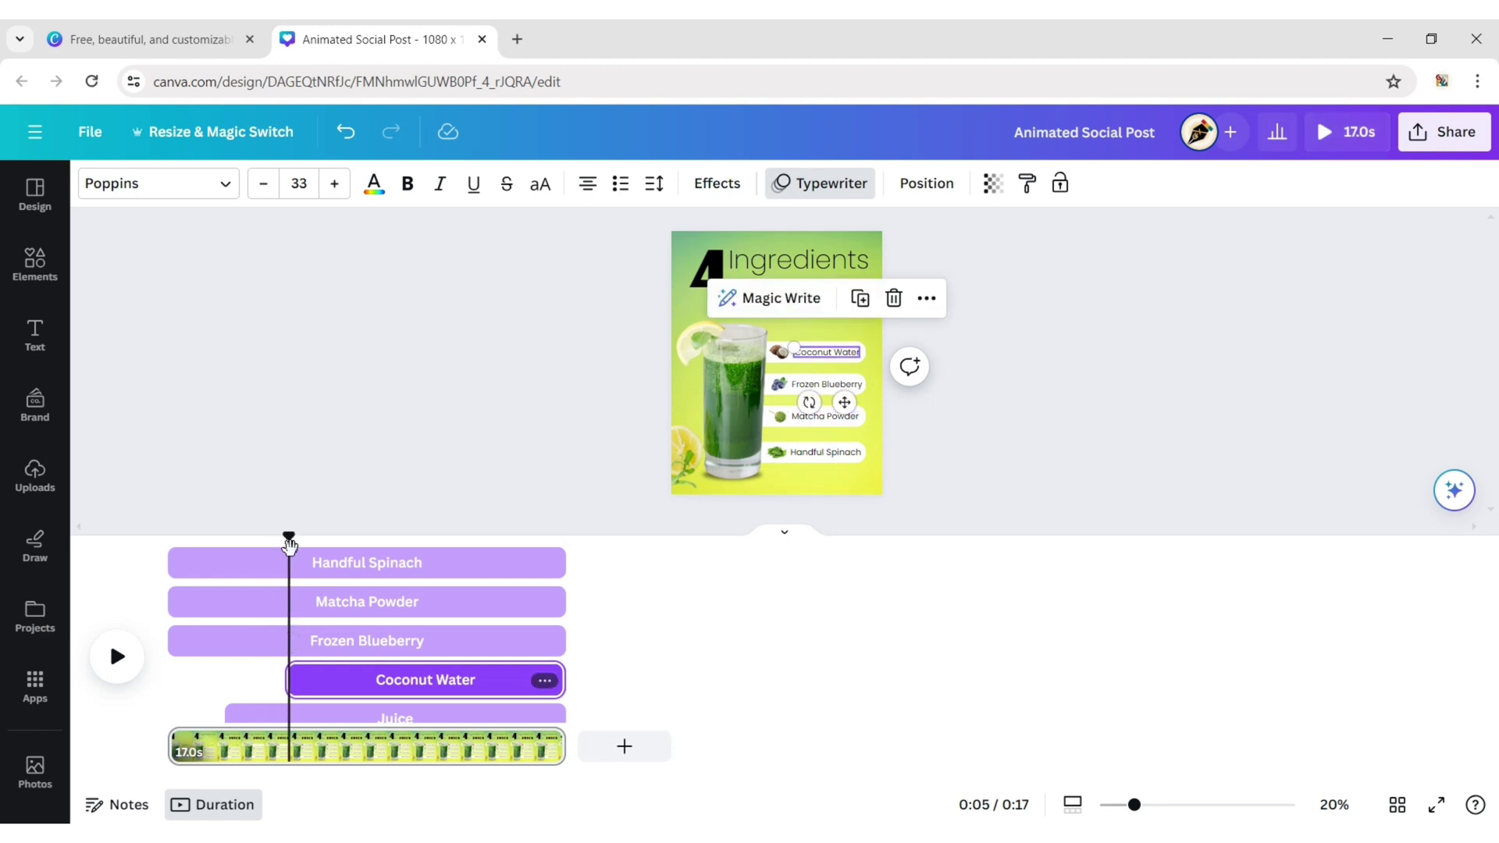
pyautogui.click(117, 658)
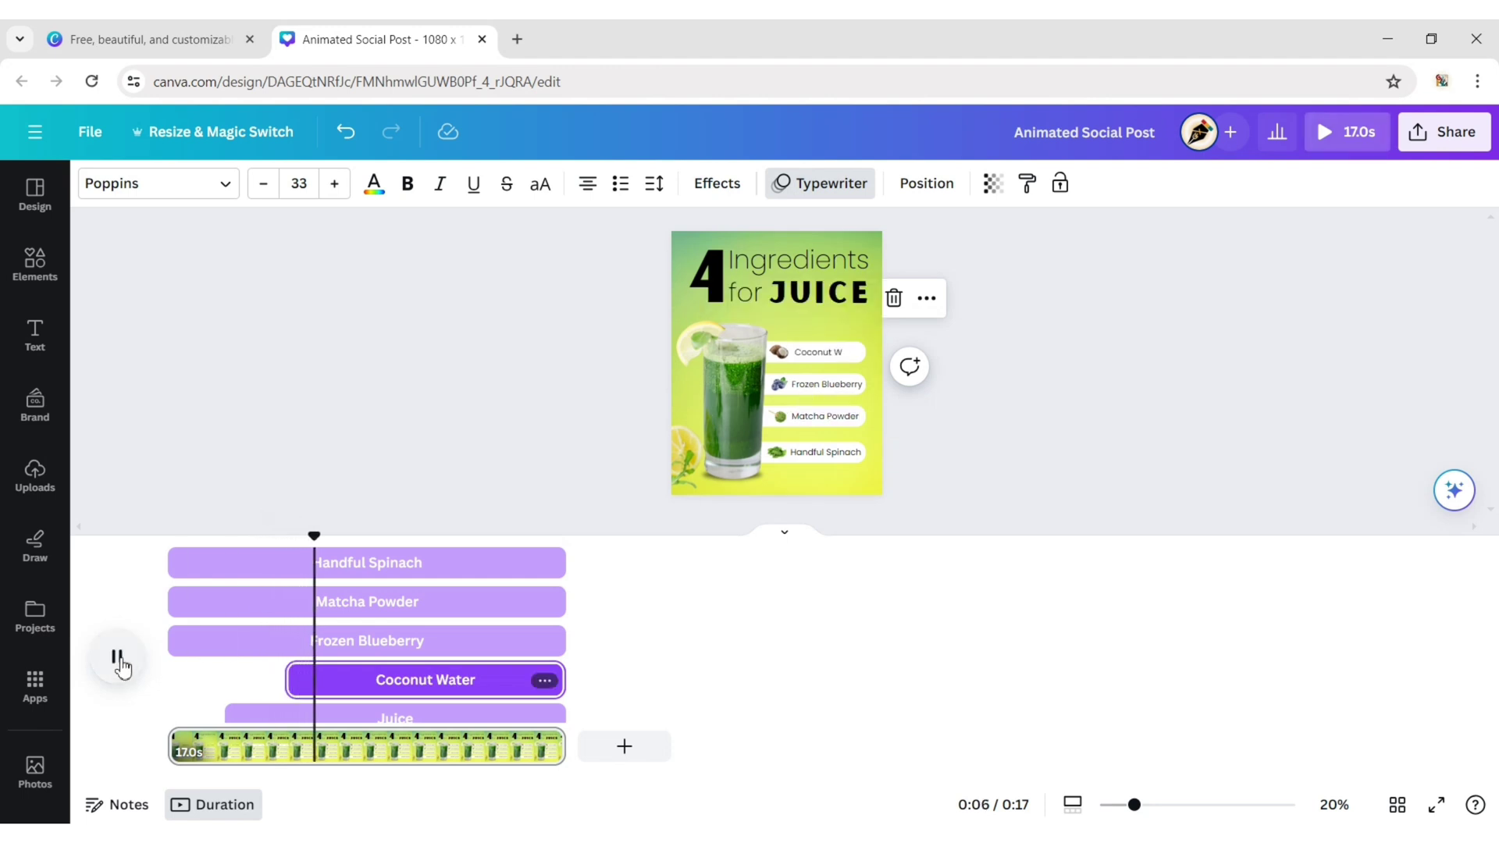
pyautogui.click(118, 660)
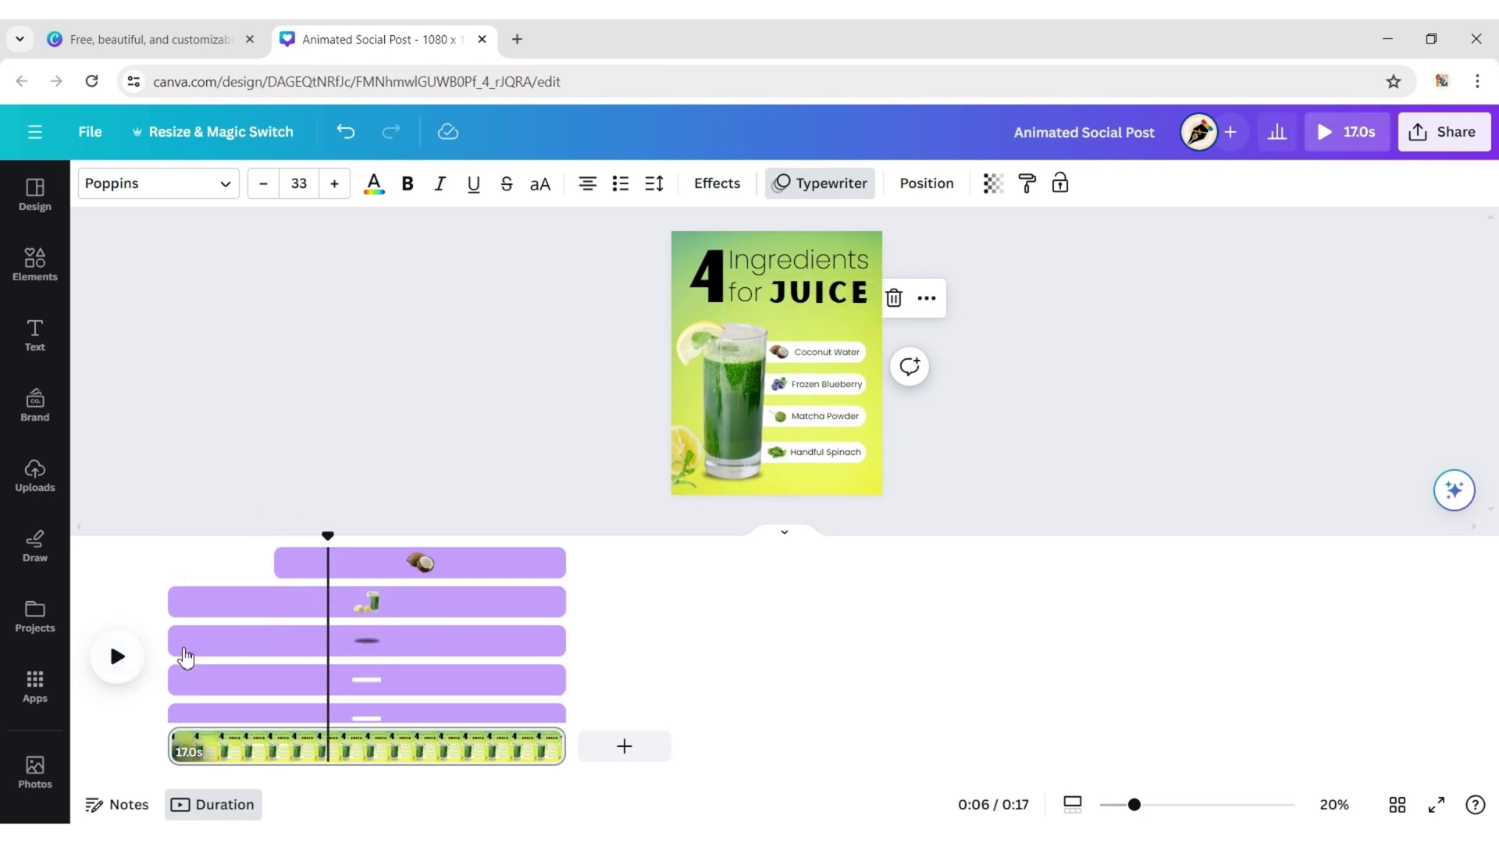
# Trim the Frozen Blueberry pill, icon and label tracks to start after the coconut row.
pyautogui.scroll(-1, 179, 661)
pyautogui.moveTo(175, 662); pyautogui.dragTo(324, 662)
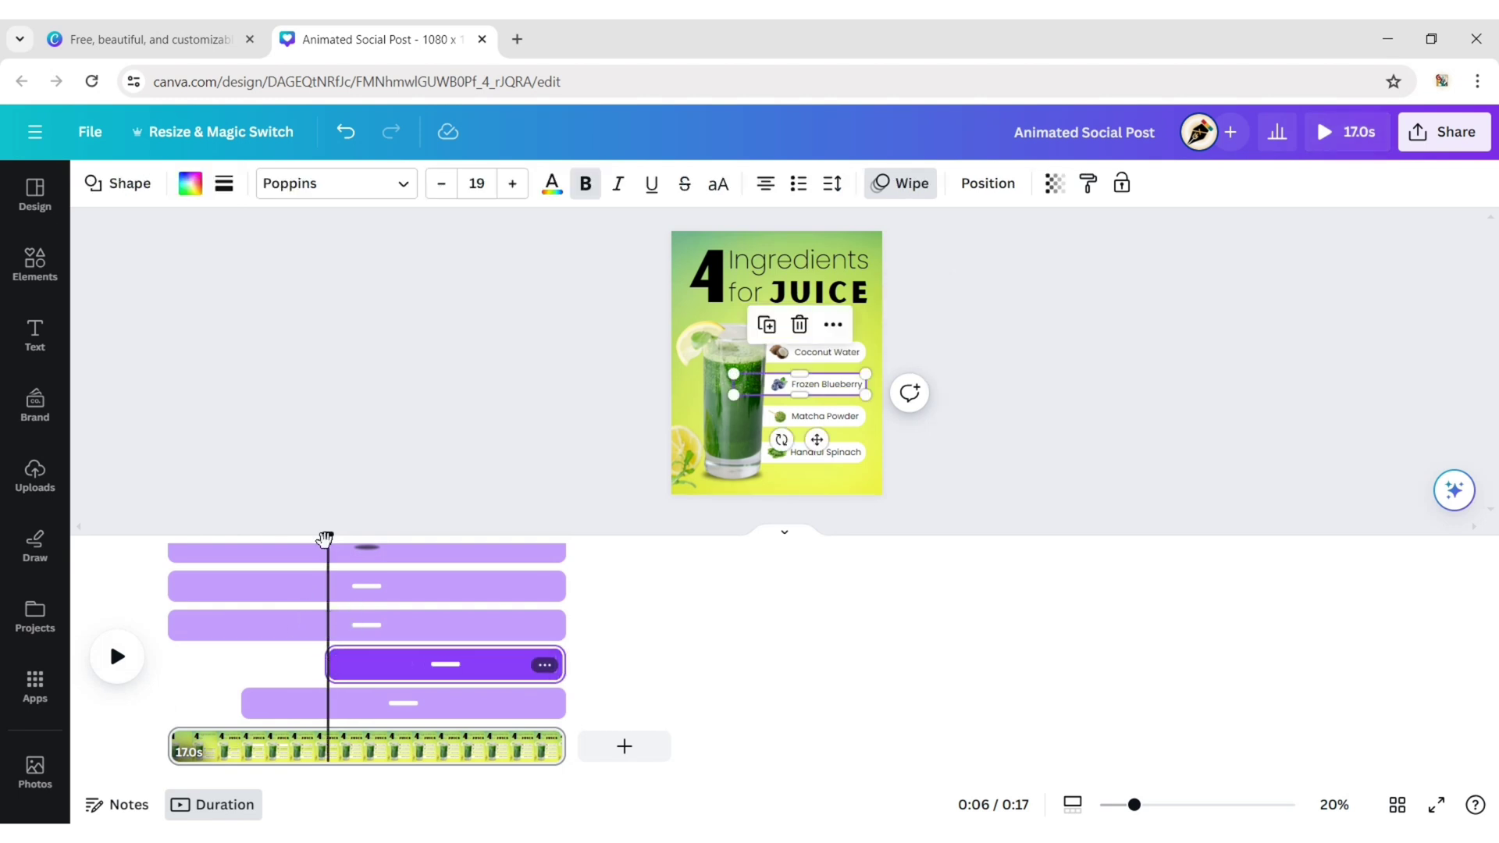
pyautogui.click(117, 659)
pyautogui.moveTo(197, 641); pyautogui.dragTo(361, 620)
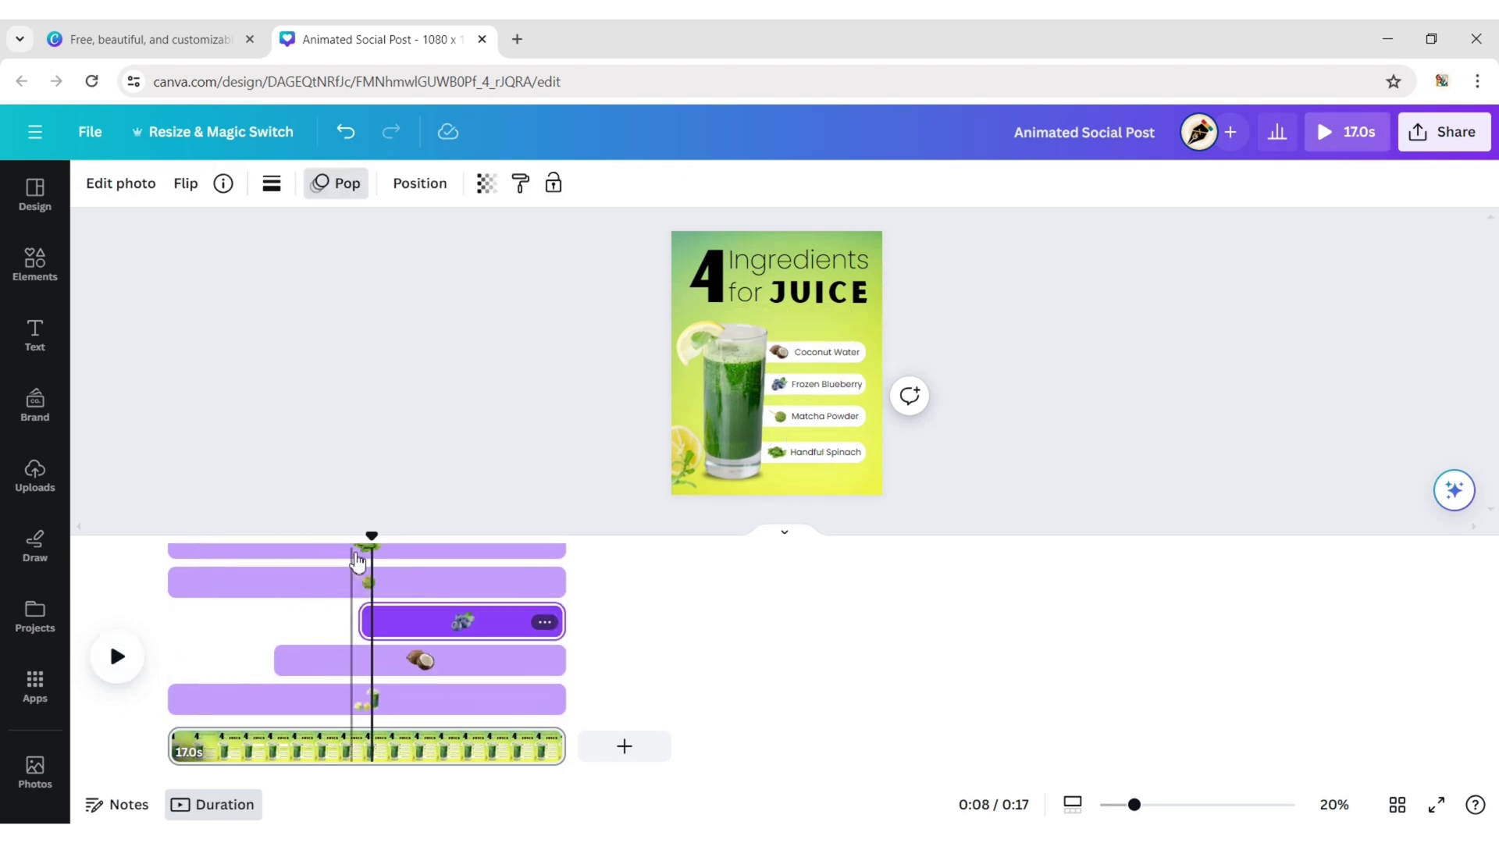
pyautogui.moveTo(363, 539); pyautogui.dragTo(334, 539)
pyautogui.click(117, 657)
pyautogui.click(117, 657)
pyautogui.click(375, 636)
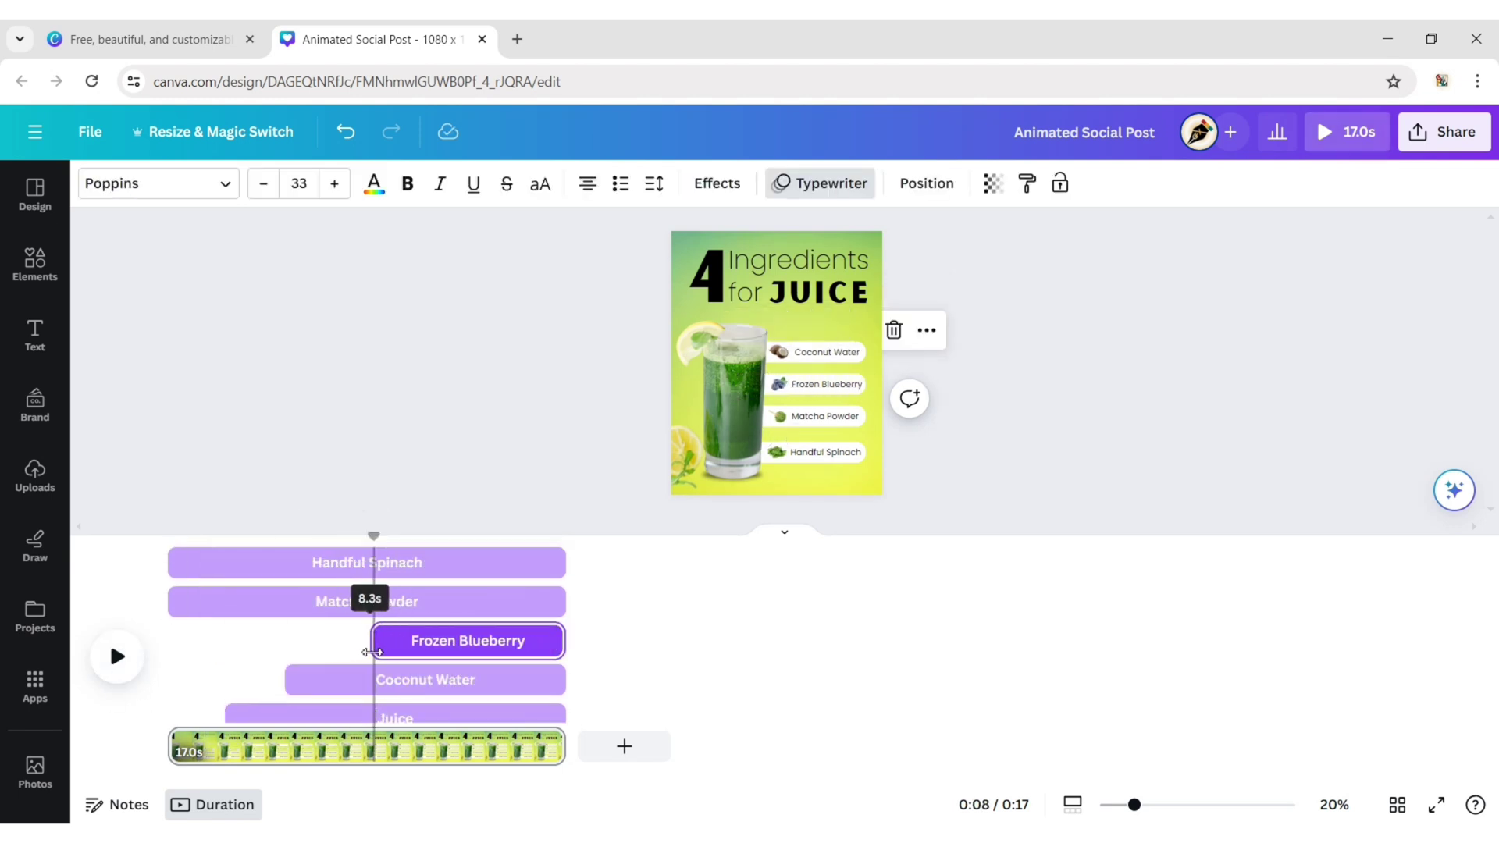
pyautogui.click(119, 658)
# Delay the Matcha Powder icon and label tracks to start after Frozen Blueberry.
pyautogui.click(117, 657)
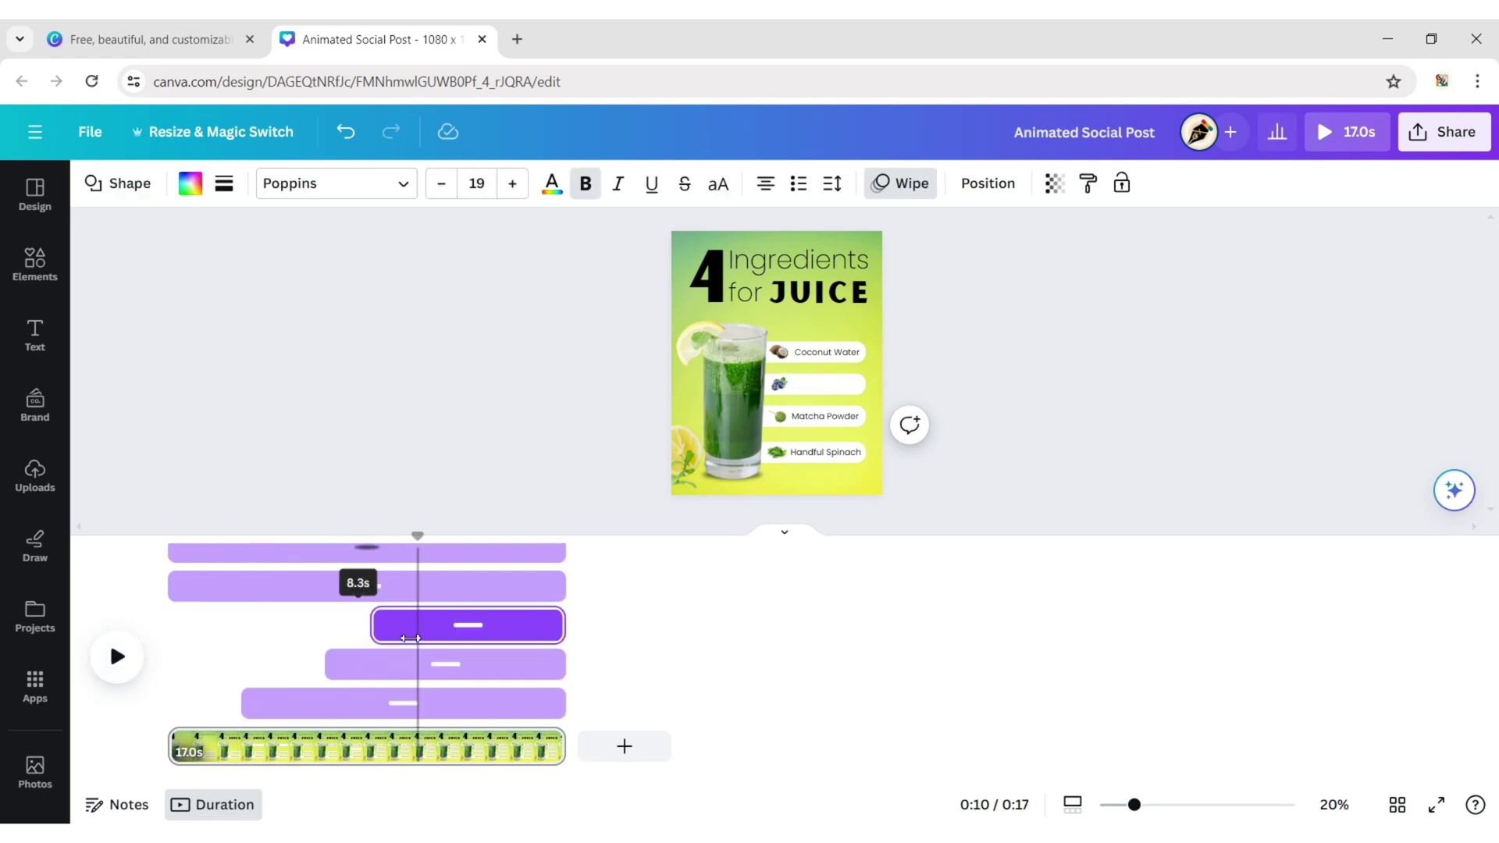
pyautogui.scroll(2, 117, 673)
pyautogui.click(476, 676)
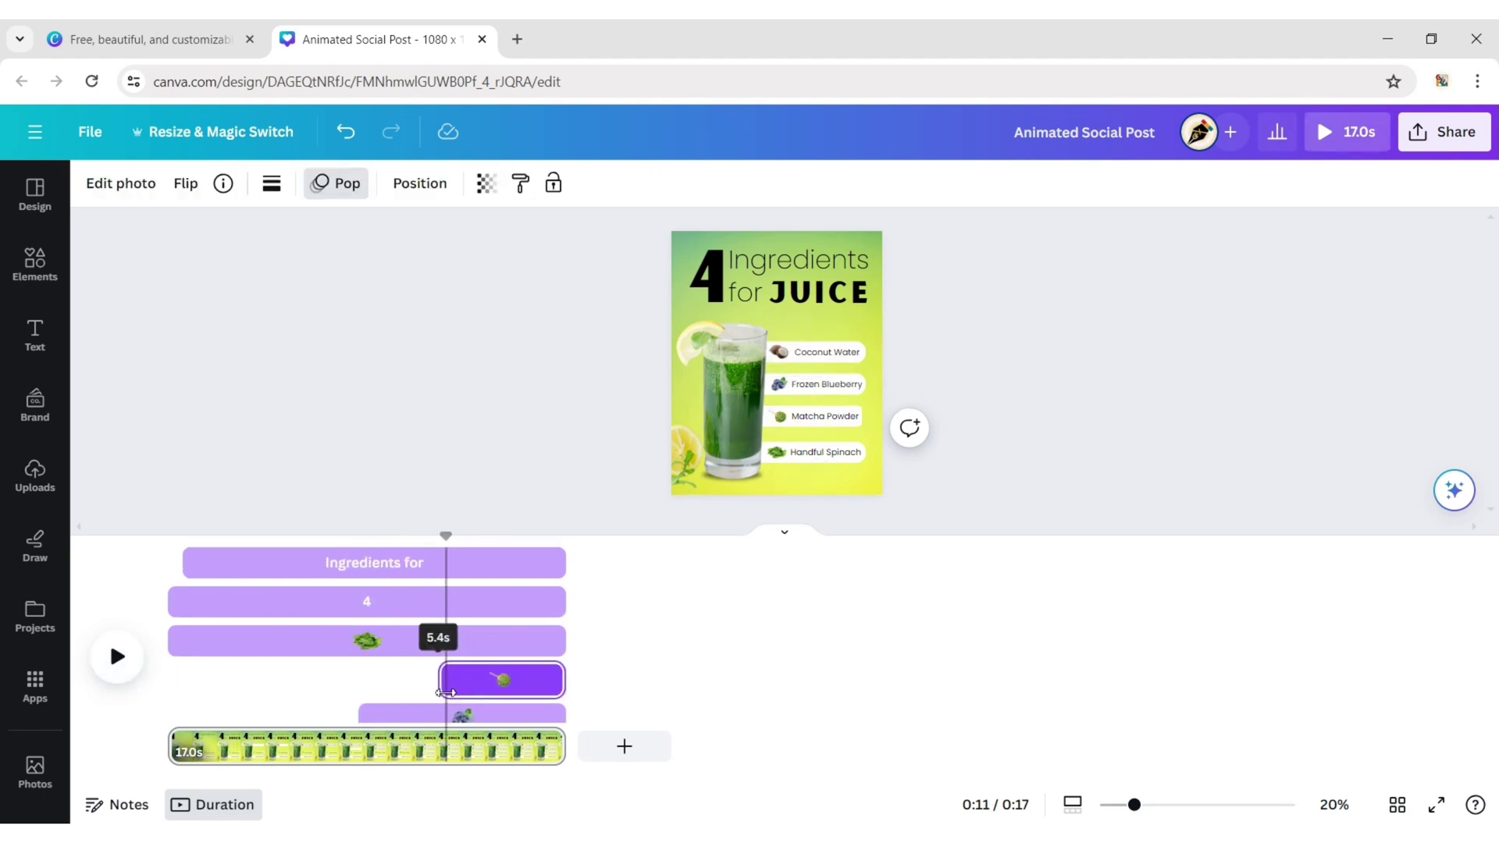
pyautogui.click(117, 657)
pyautogui.click(117, 658)
pyautogui.scroll(-3, 208, 658)
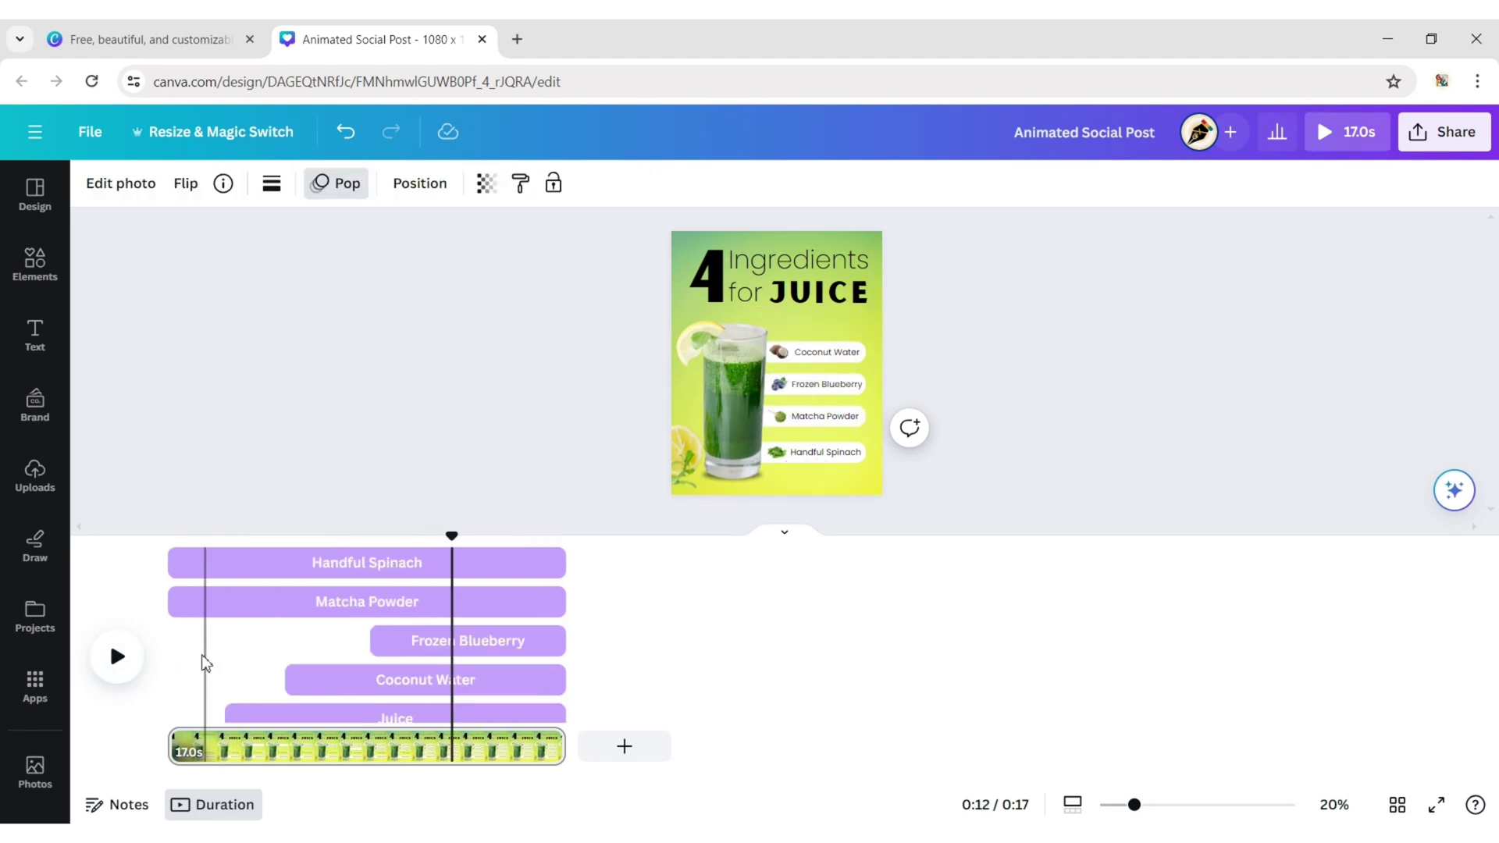
pyautogui.moveTo(220, 603); pyautogui.dragTo(451, 572)
pyautogui.click(117, 657)
pyautogui.click(117, 657)
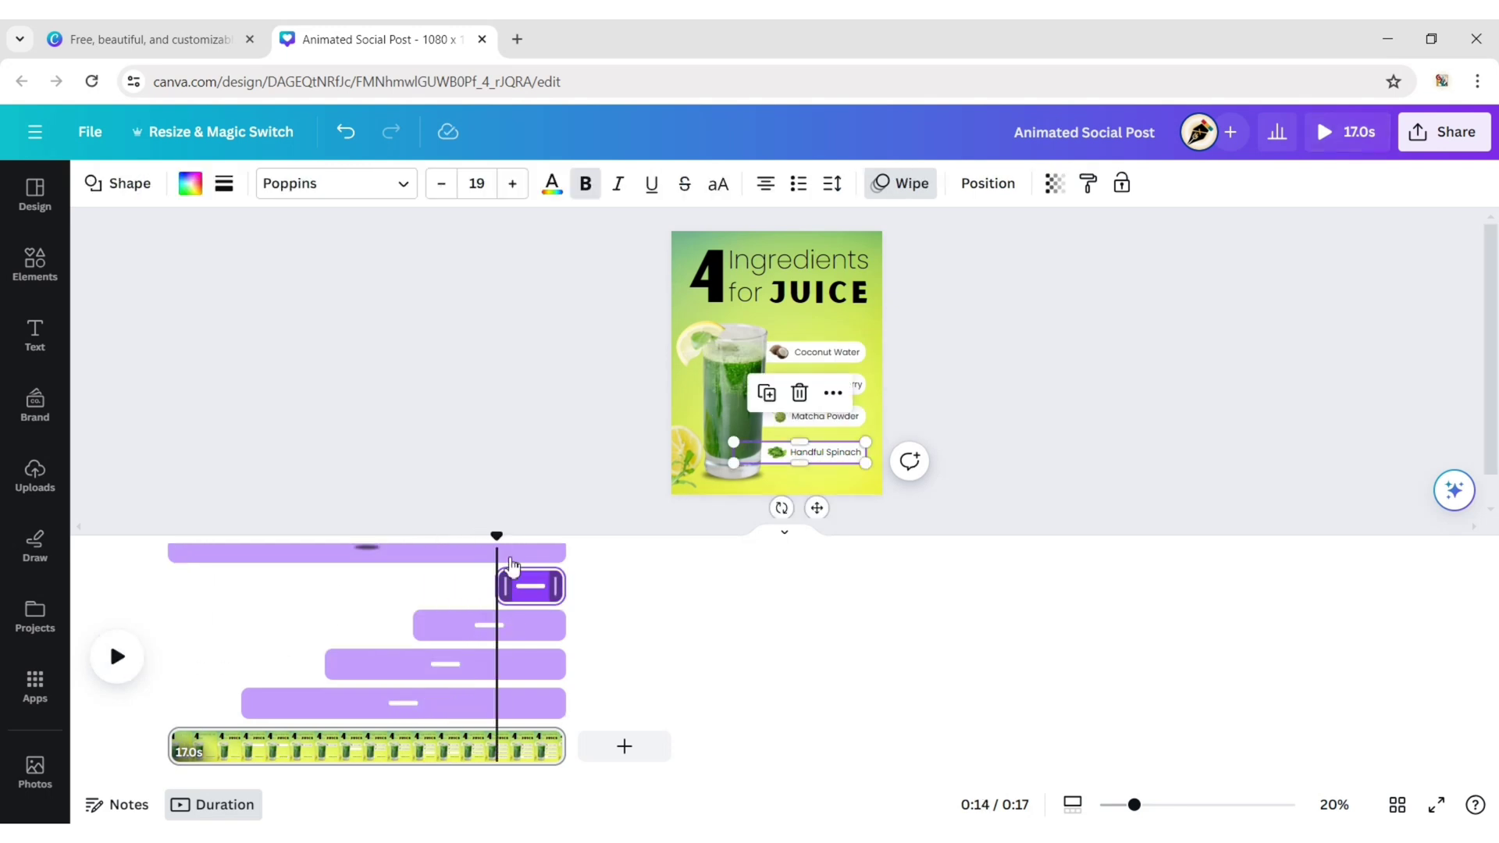
pyautogui.click(117, 657)
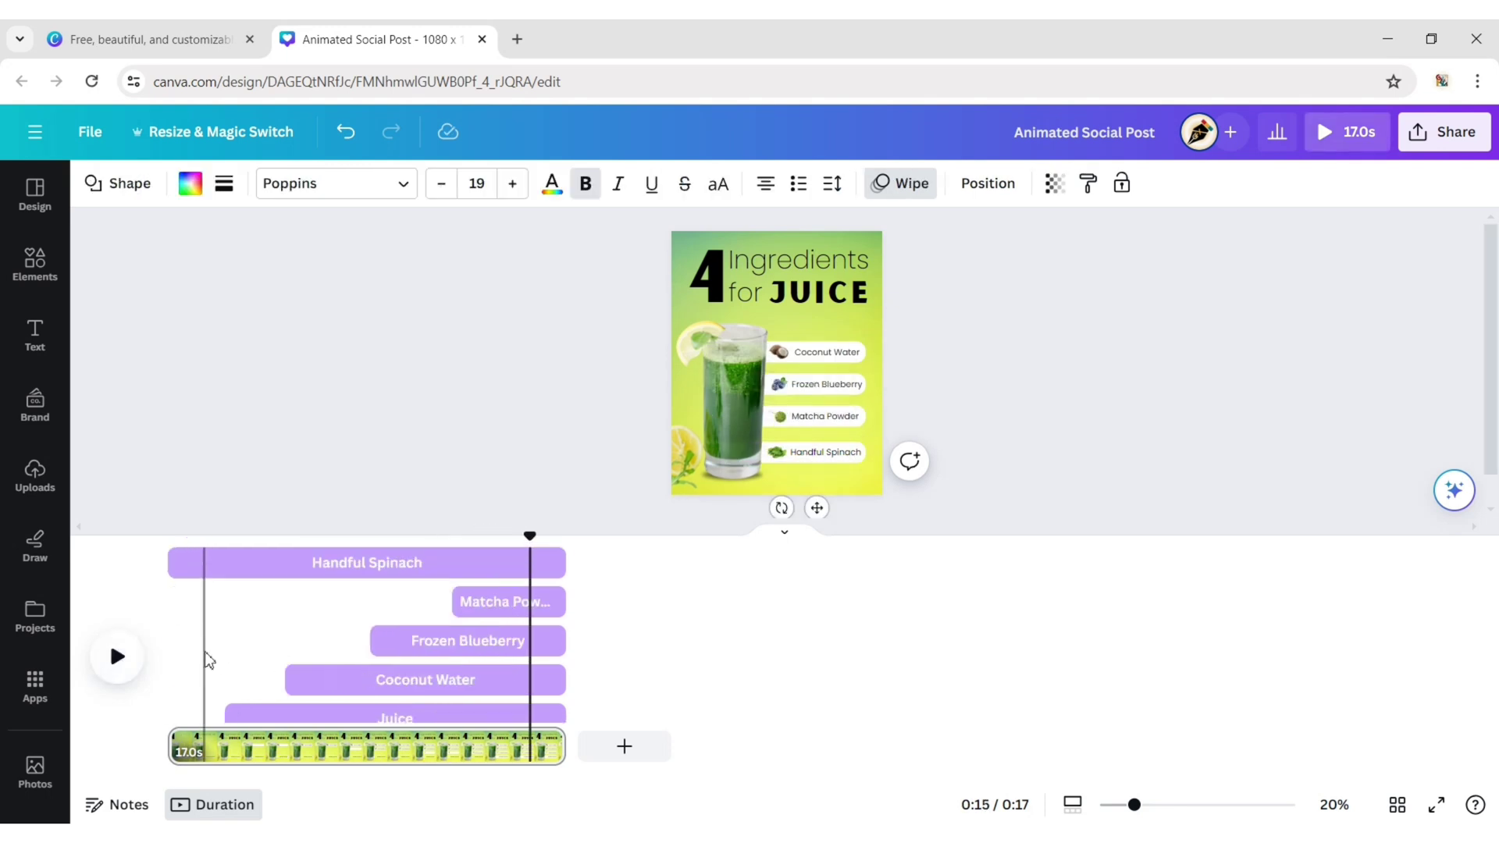
# Delay the Handful Spinach icon and label tracks so that row enters last.
pyautogui.scroll(5, 208, 655)
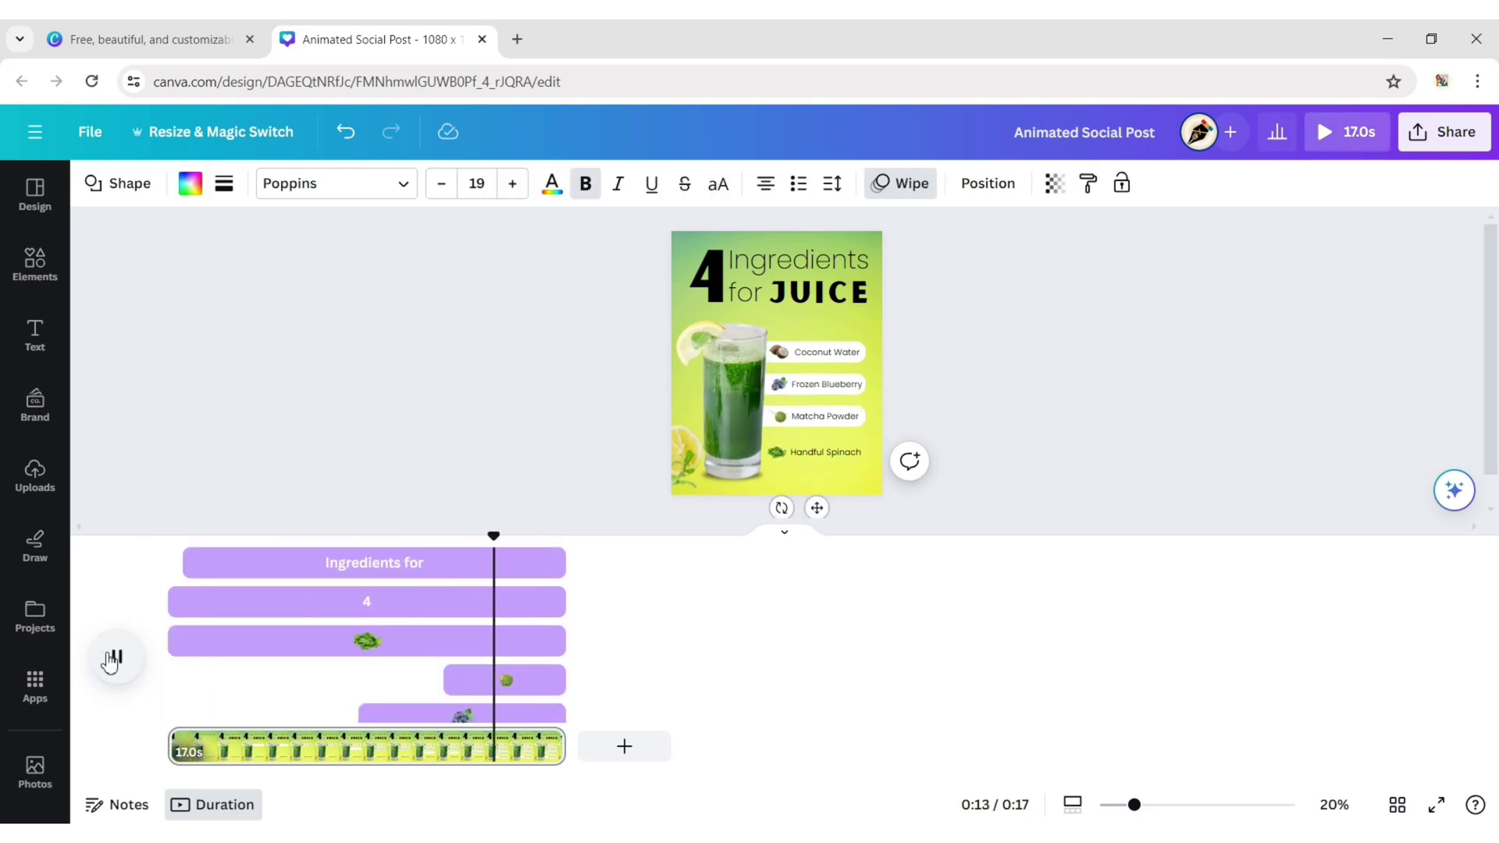
pyautogui.click(117, 657)
pyautogui.moveTo(170, 641); pyautogui.dragTo(537, 658)
pyautogui.click(117, 657)
pyautogui.click(117, 657)
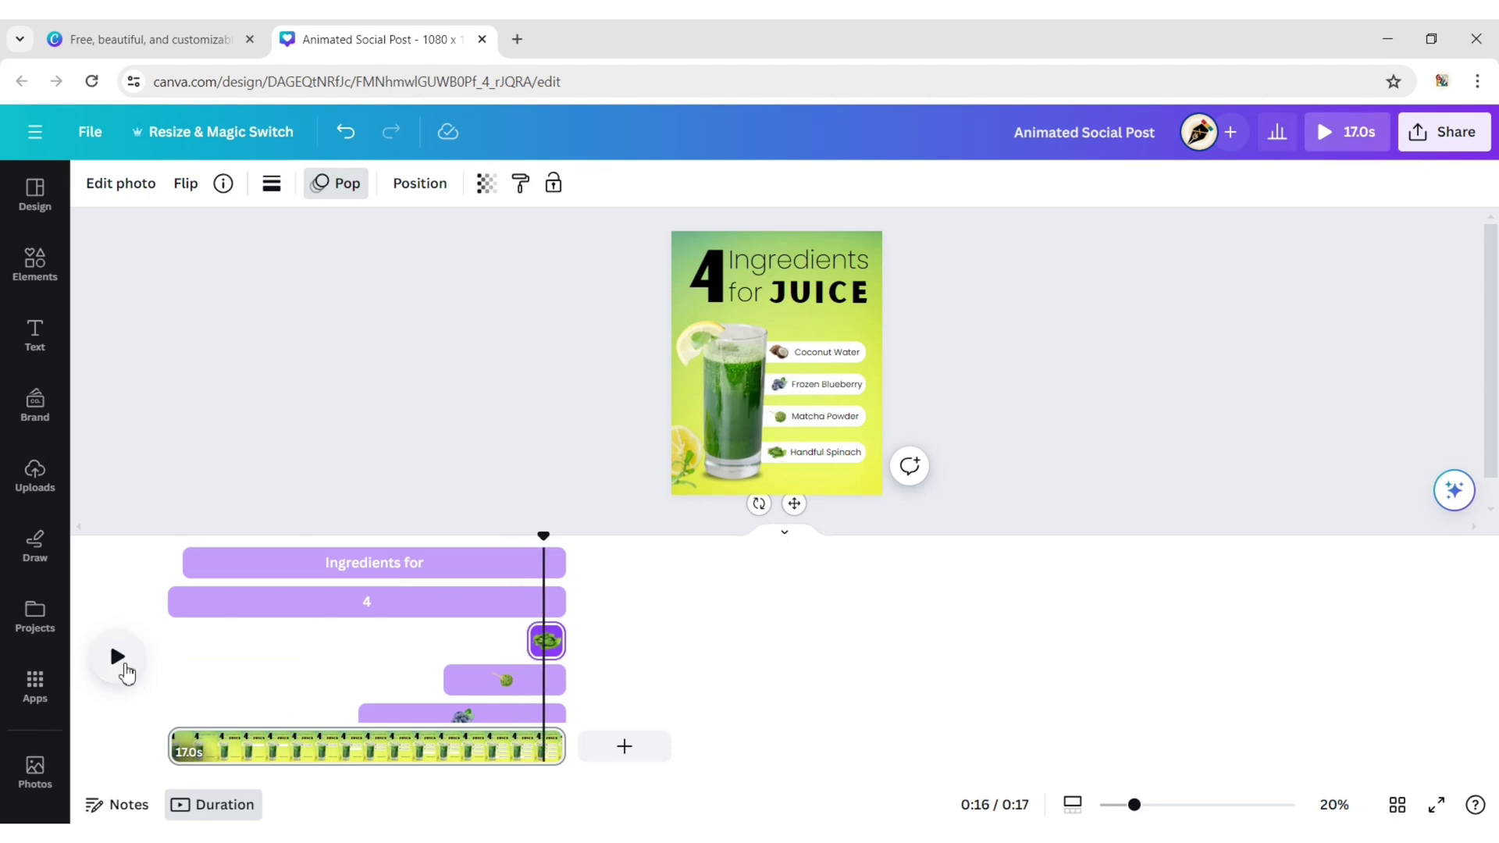
pyautogui.scroll(-3, 156, 624)
pyautogui.moveTo(167, 562); pyautogui.dragTo(545, 581)
# Lengthen the page to 18 seconds and play back the finished timing.
pyautogui.click(113, 657)
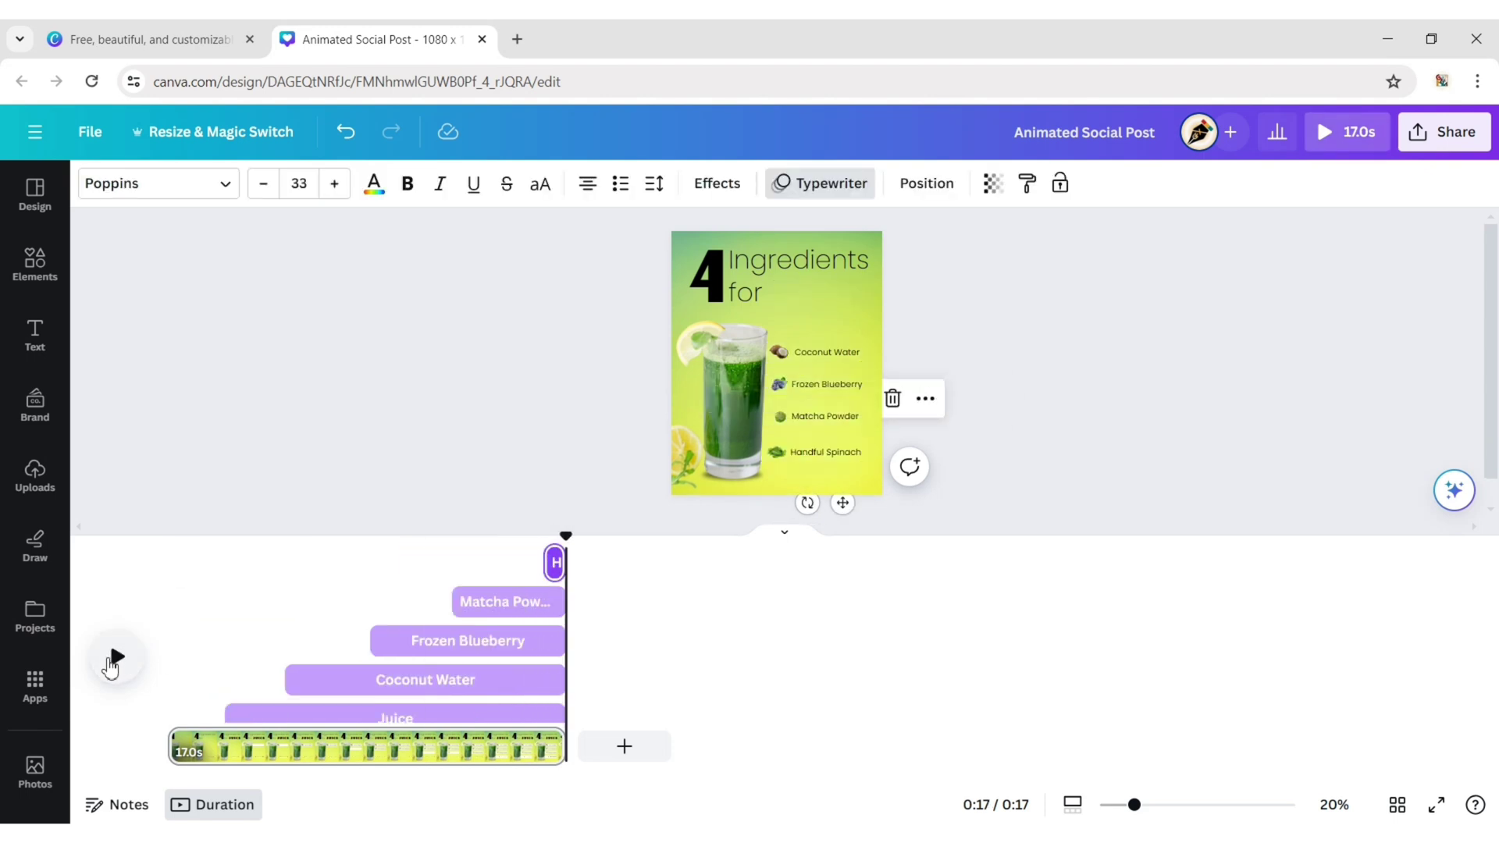
pyautogui.moveTo(565, 747); pyautogui.dragTo(590, 747)
pyautogui.click(112, 661)
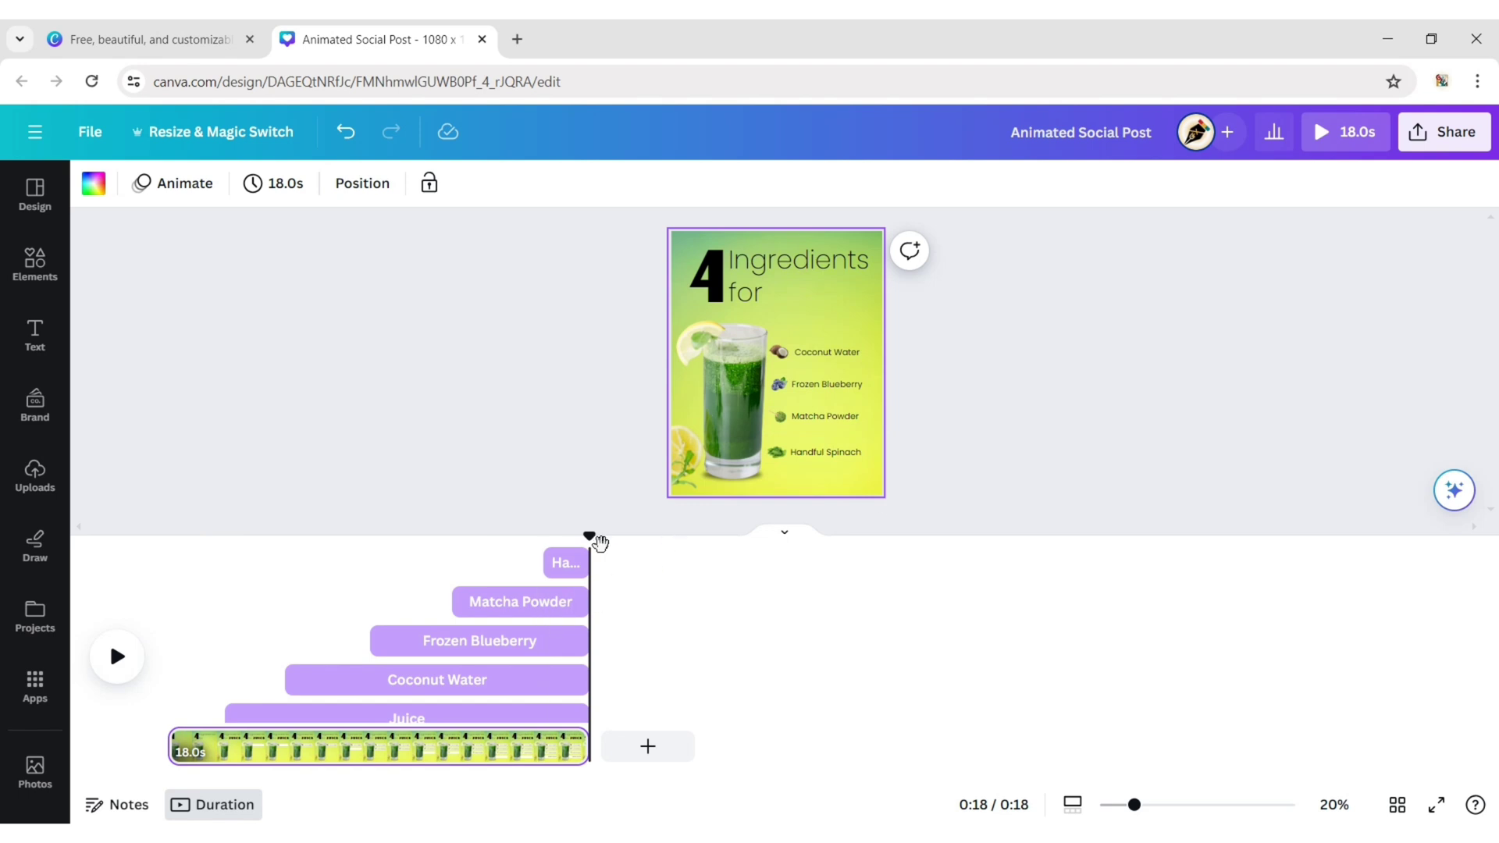
pyautogui.moveTo(599, 542); pyautogui.dragTo(579, 539)
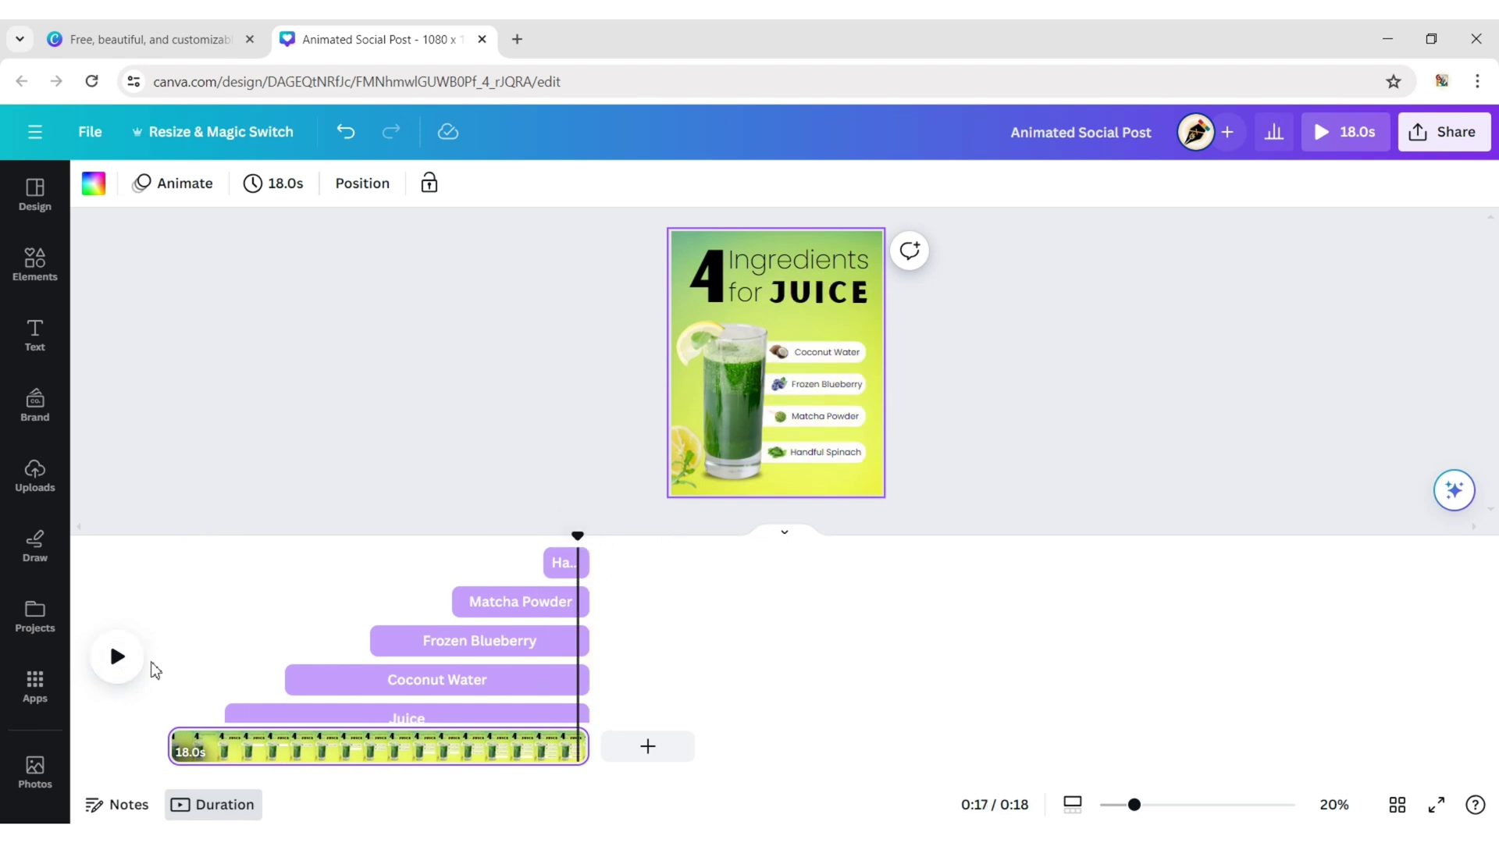
# Hide the timeline and play the full-screen 18-second preview.
pyautogui.click(786, 537)
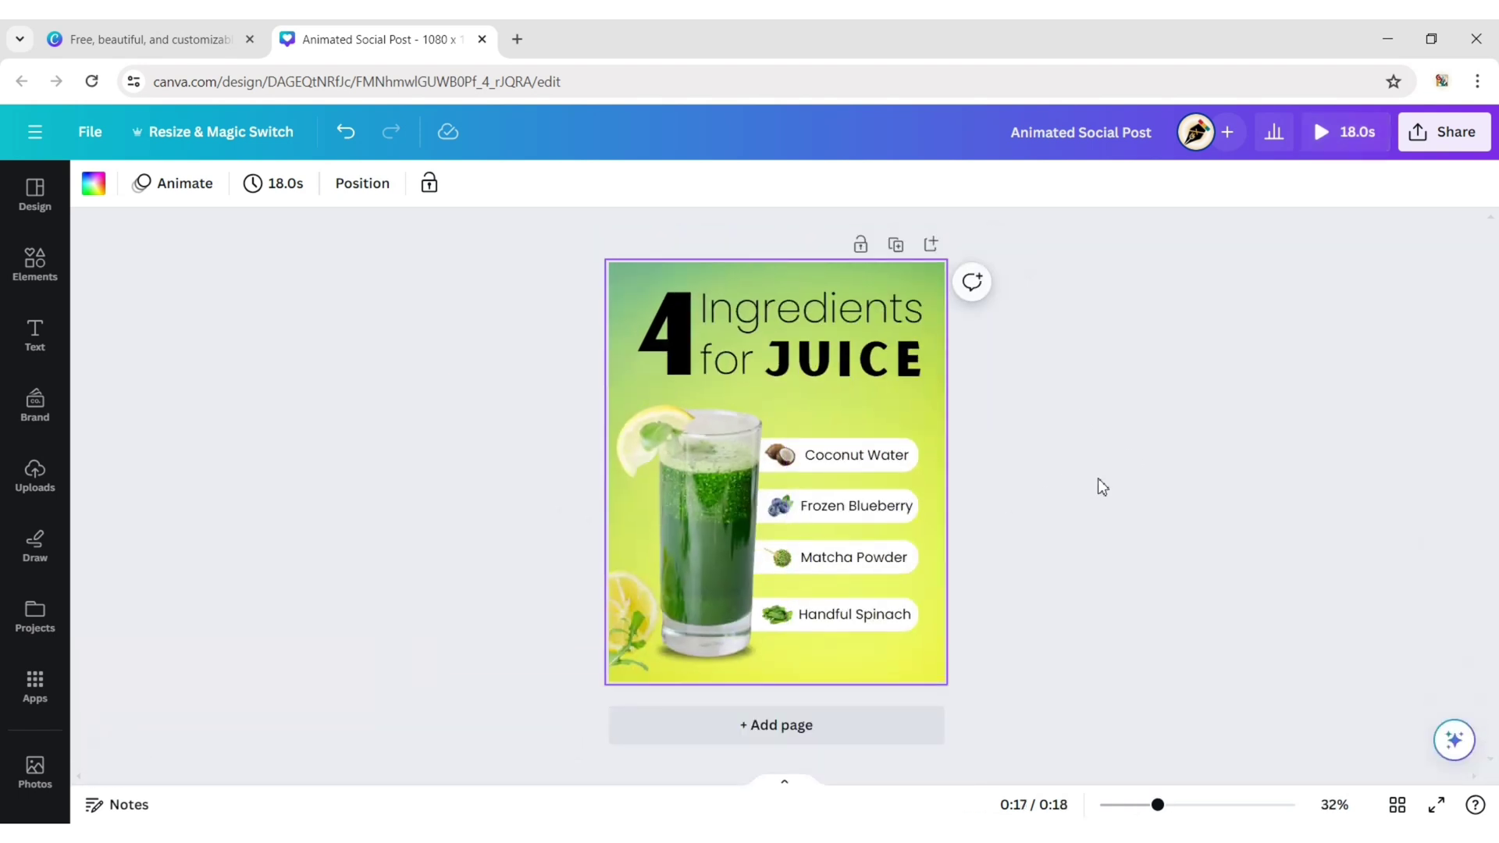
pyautogui.click(1330, 133)
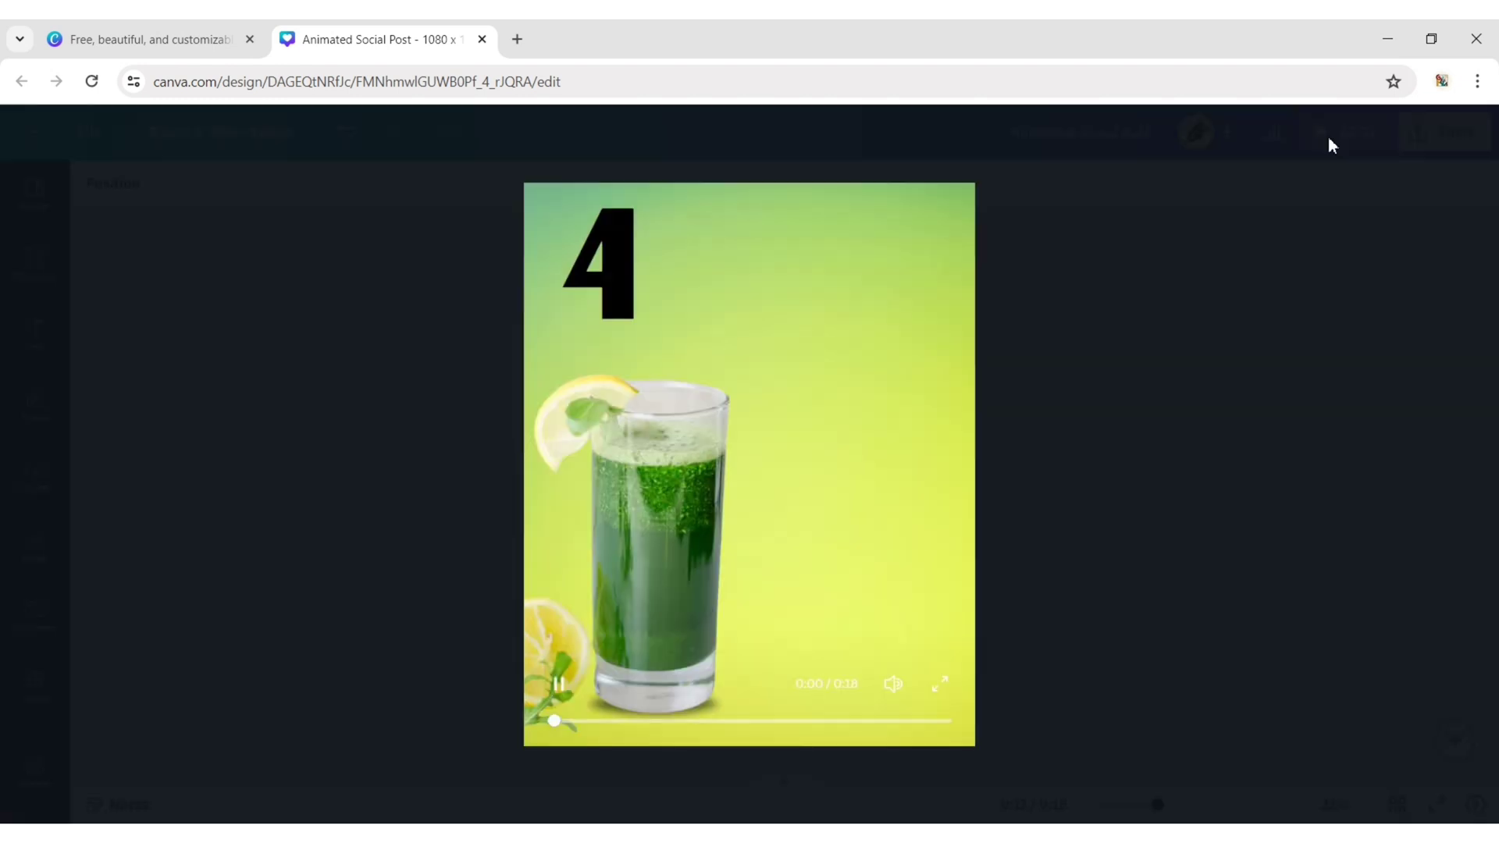